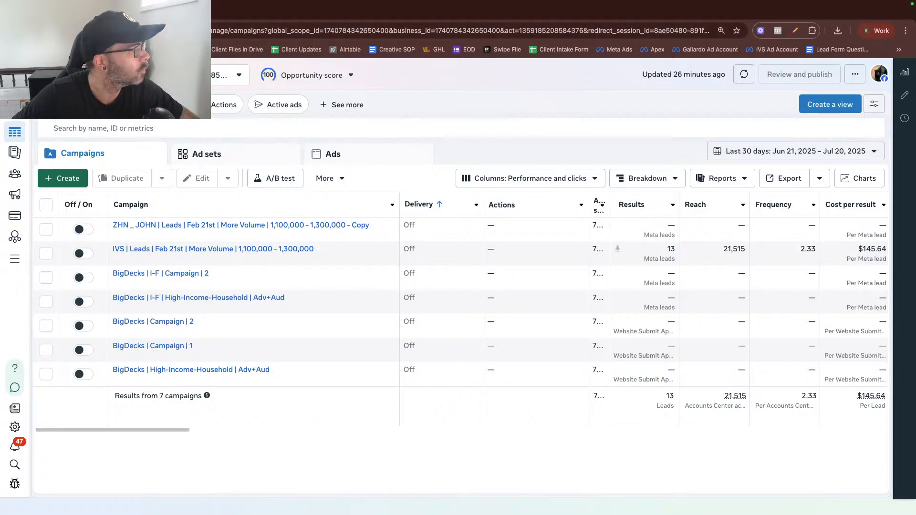
# Open the Client Updates spreadsheet in a new browser tab
pyautogui.press('super+t')
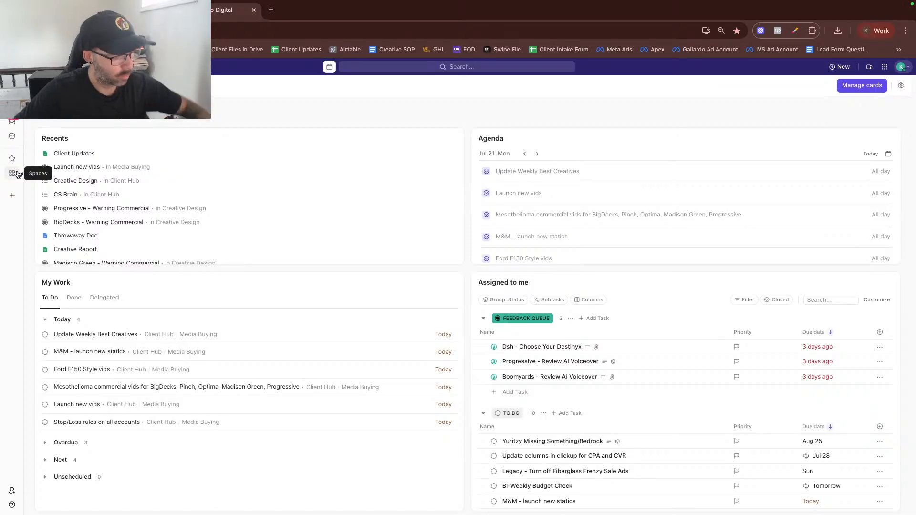
pyautogui.click(270, 10)
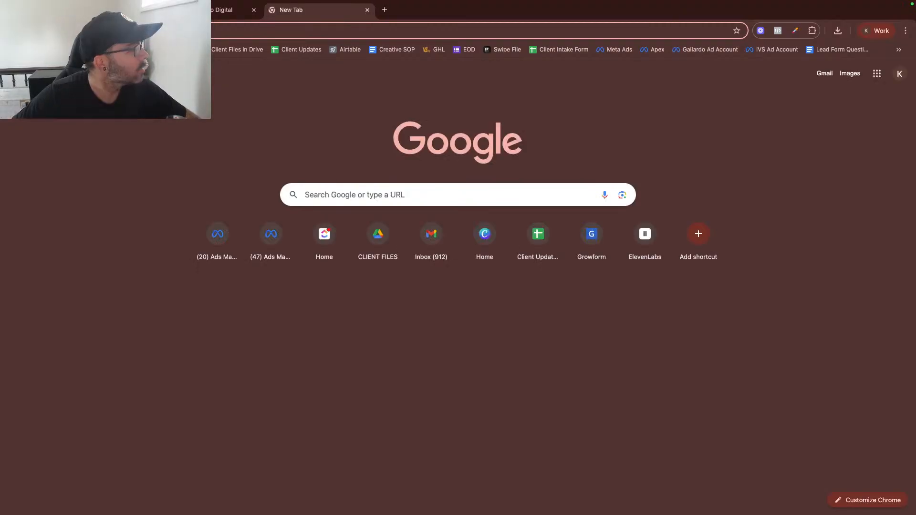
pyautogui.click(898, 49)
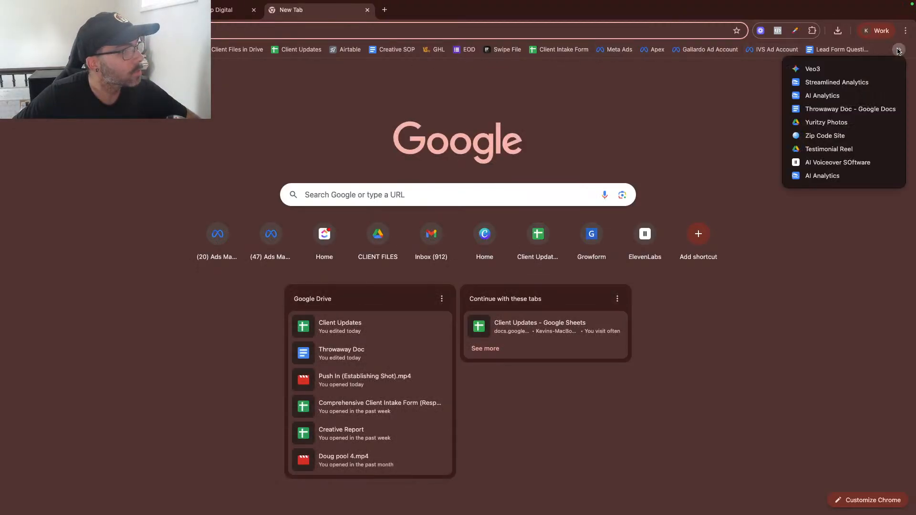
pyautogui.click(301, 49)
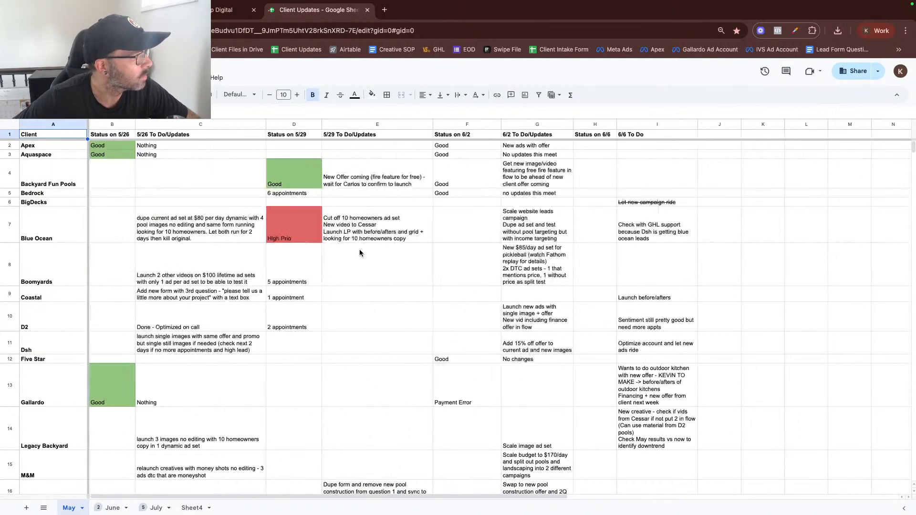
# Show the July sheet of Client Updates and select BigDecks' Change notes in the 7/20 section
pyautogui.click(156, 508)
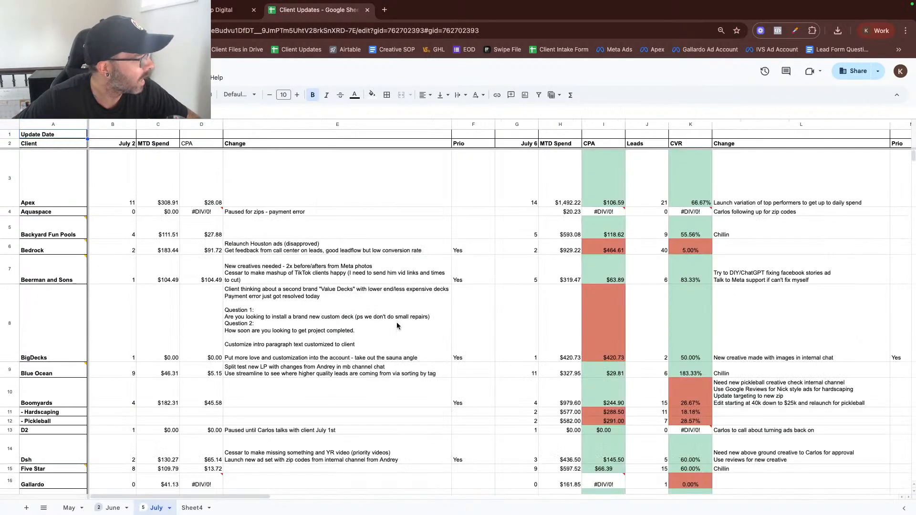
pyautogui.hscroll(15, 415, 258)
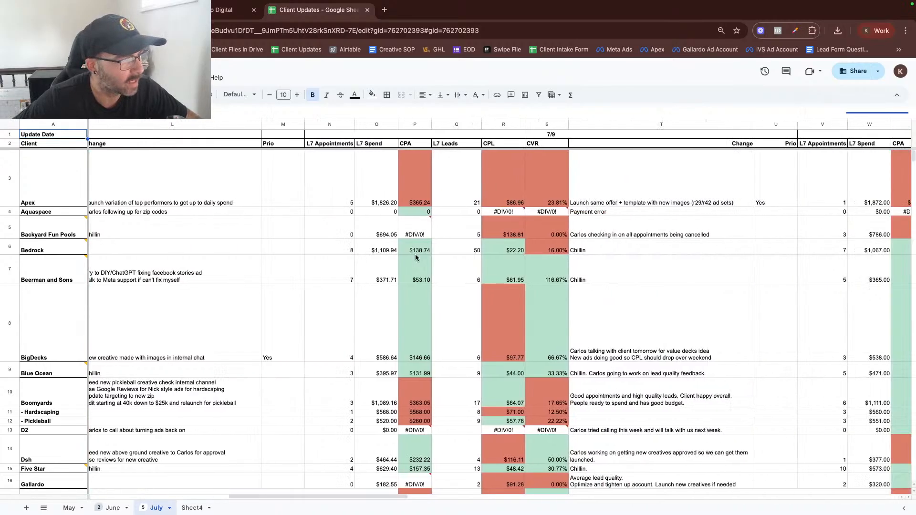
pyautogui.hscroll(20, 415, 257)
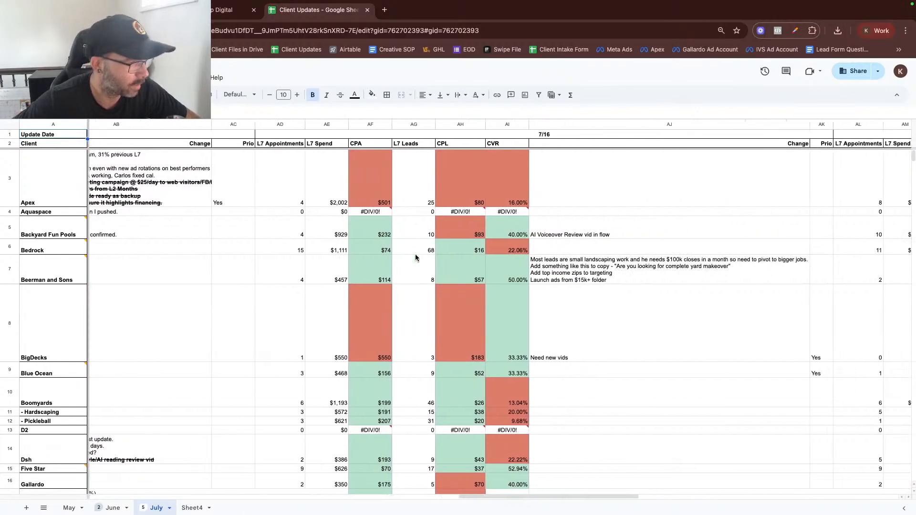
pyautogui.hscroll(5, 416, 258)
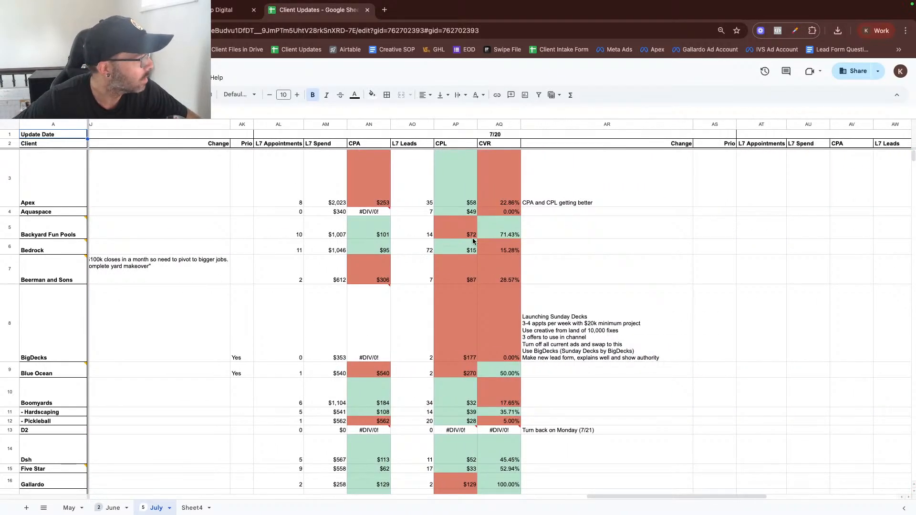
pyautogui.click(557, 332)
pyautogui.hscroll(6, 556, 332)
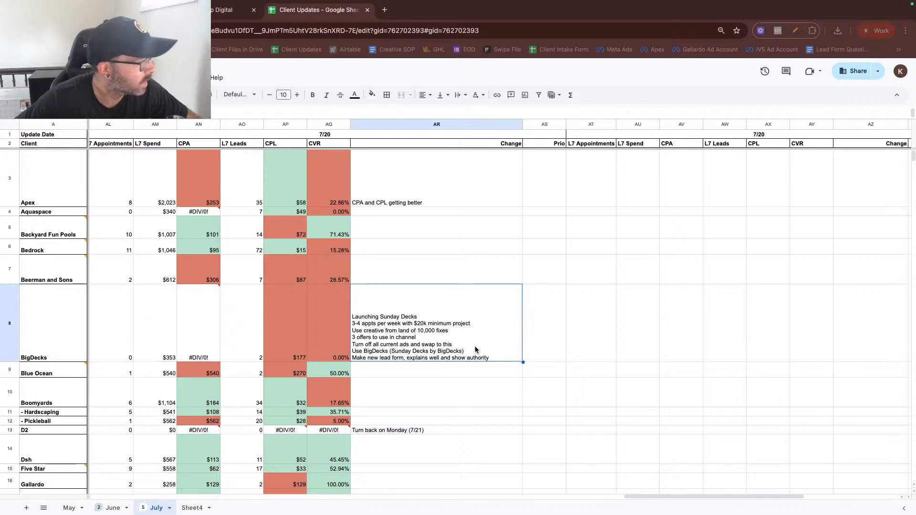
# Open the CLIENT FILES folder of Google Drive in a new browser tab
pyautogui.click(384, 22)
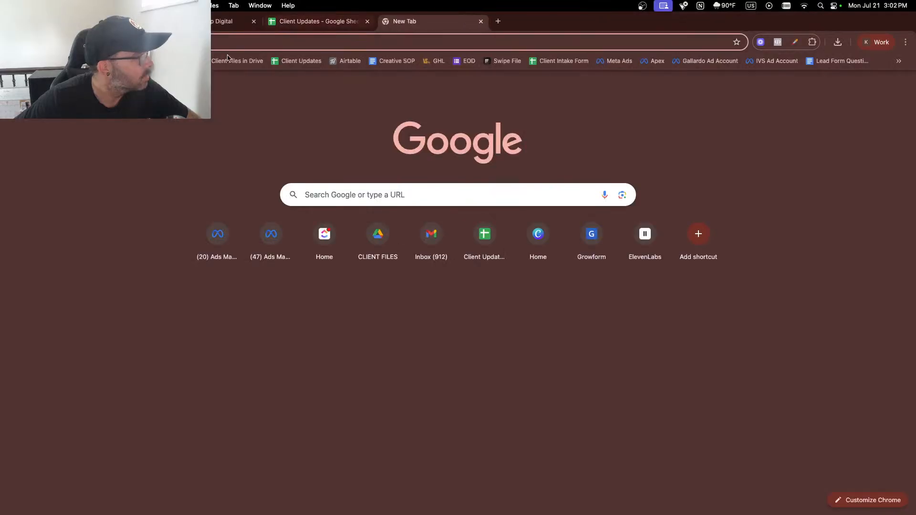
pyautogui.press('super+v')
pyautogui.press('Return')
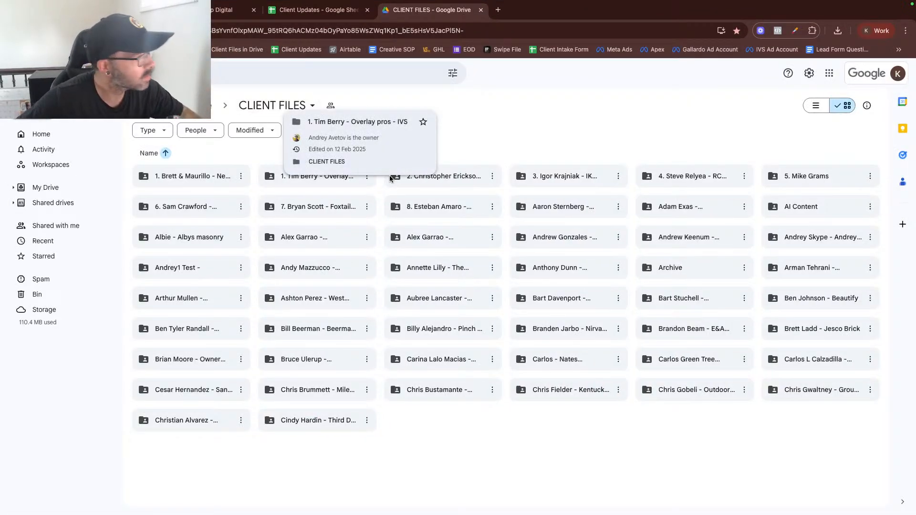
# Search Drive for "10,000" and open the Edited Ads folder inside the Land of 10,000 Fixes client folder
pyautogui.click(239, 77)
pyautogui.write('10,000')
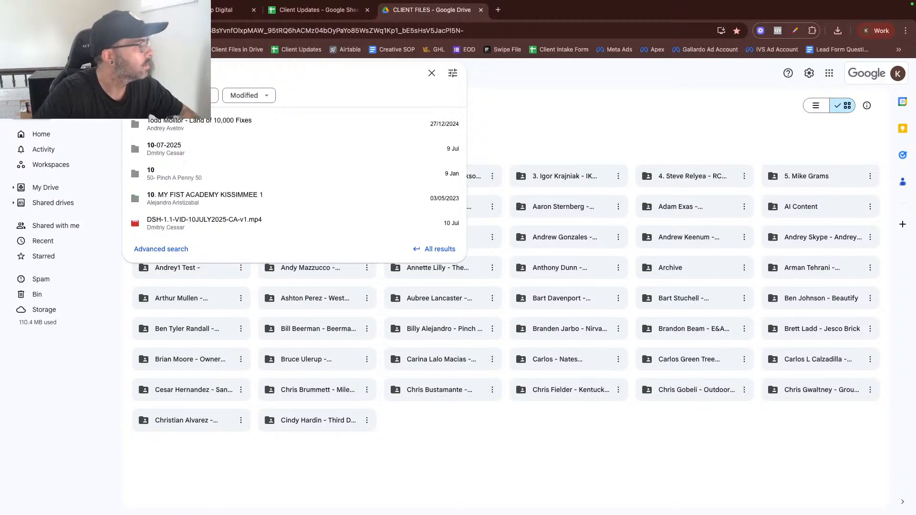
pyautogui.click(233, 121)
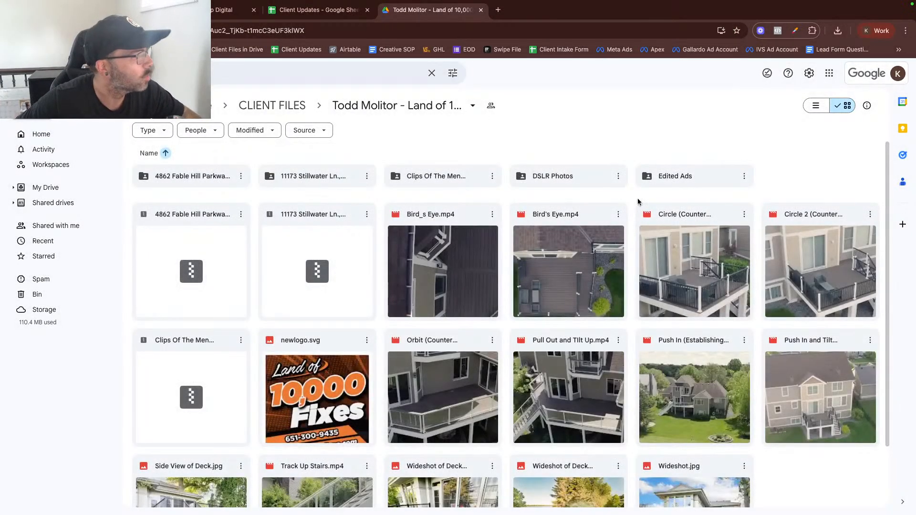
pyautogui.doubleClick(693, 173)
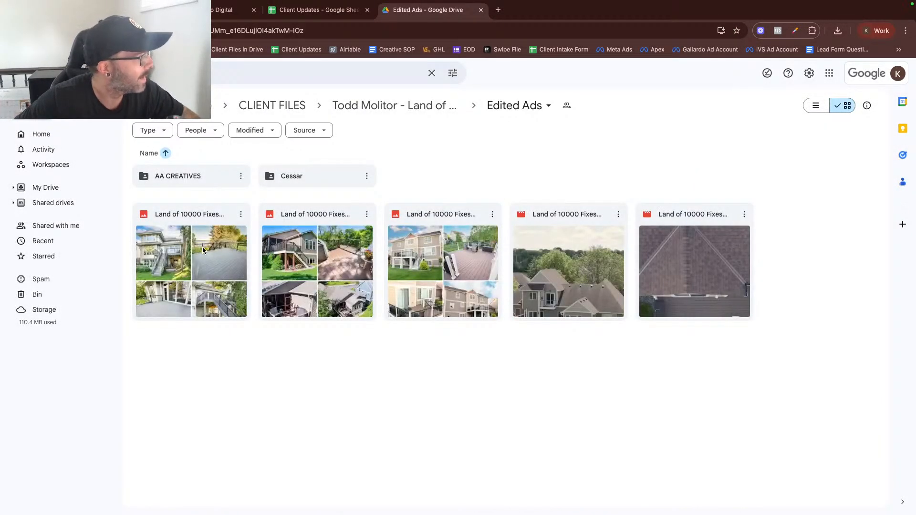
# Preview the first Land of 10000 Fixes collage in Edited Ads and download it
pyautogui.doubleClick(219, 254)
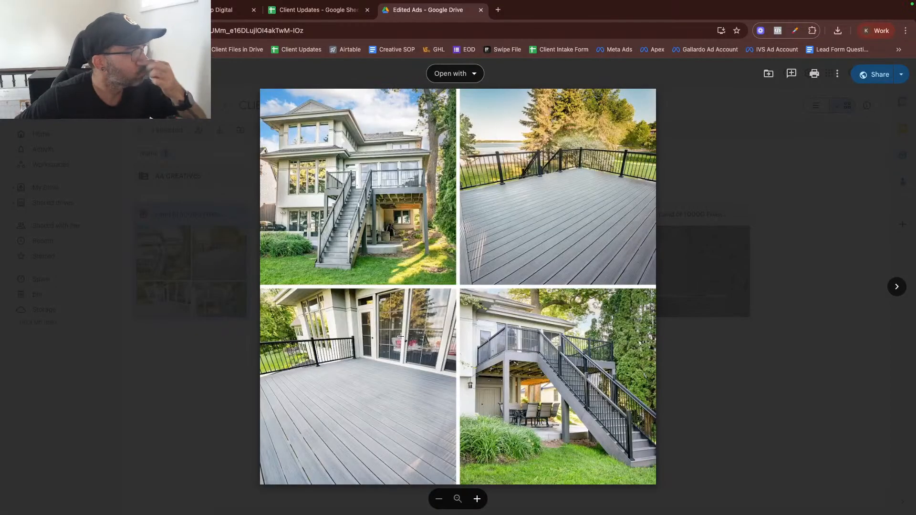
pyautogui.click(837, 73)
pyautogui.click(750, 98)
# Review the remaining collages in Edited Ads, play both videos briefly and close the preview
pyautogui.click(896, 286)
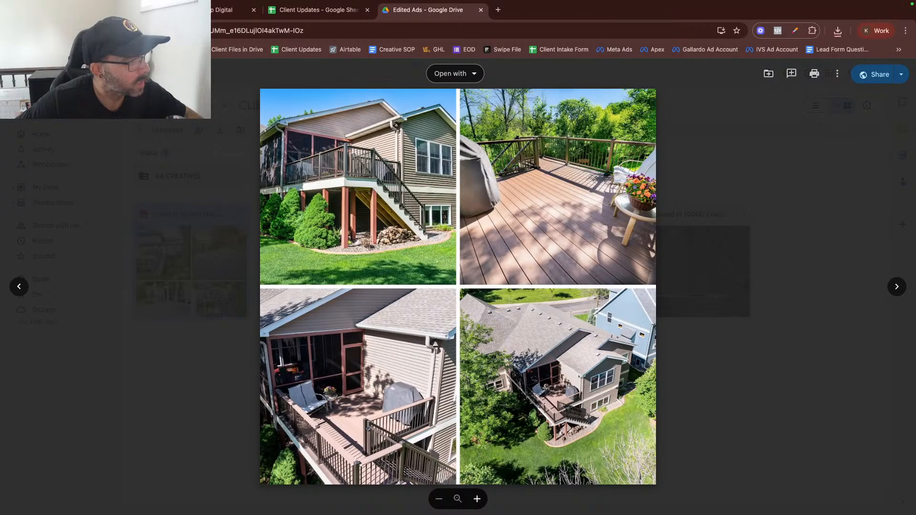
pyautogui.click(896, 286)
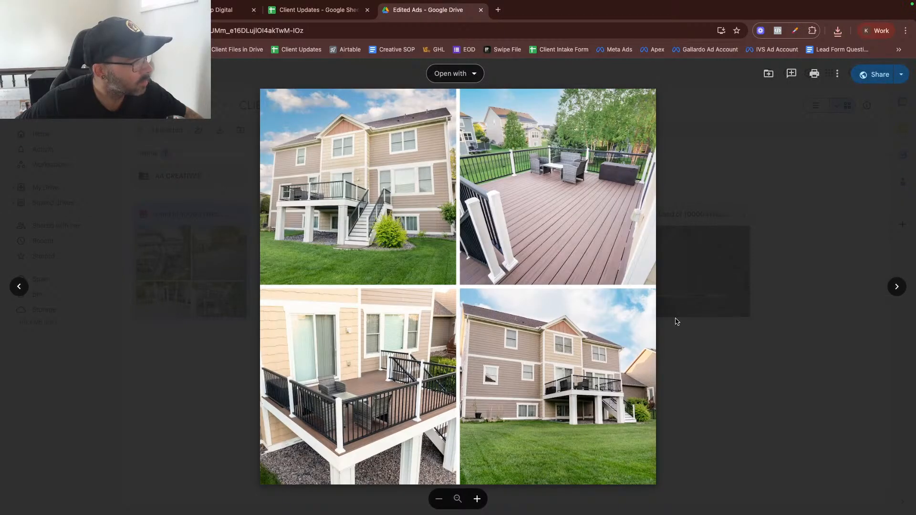
pyautogui.click(895, 286)
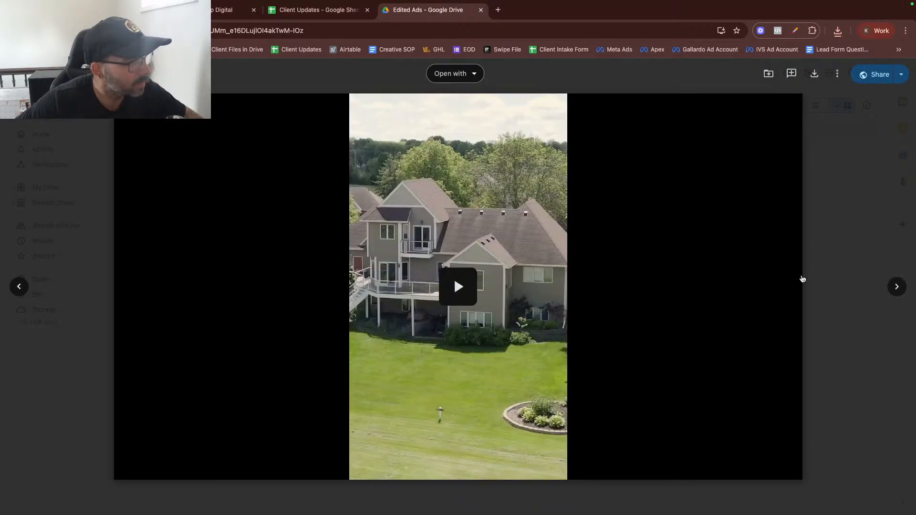
pyautogui.click(461, 294)
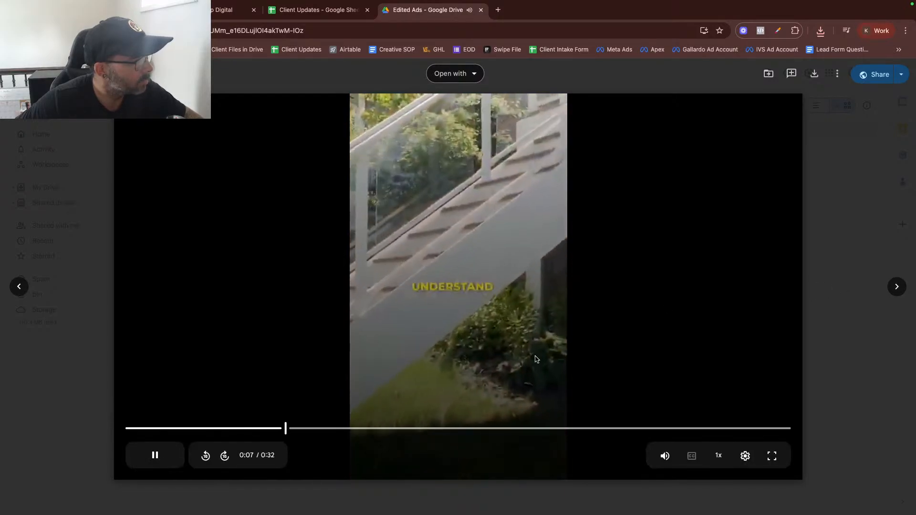
pyautogui.click(898, 286)
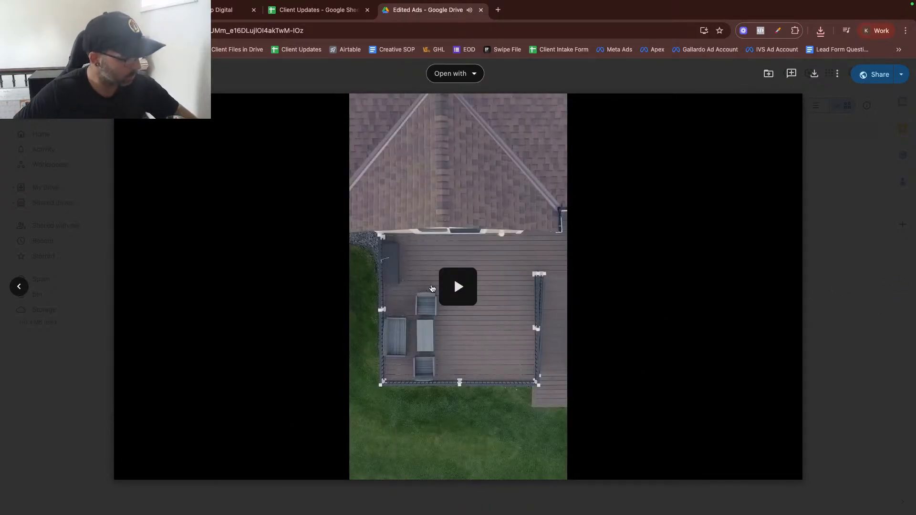
pyautogui.click(448, 286)
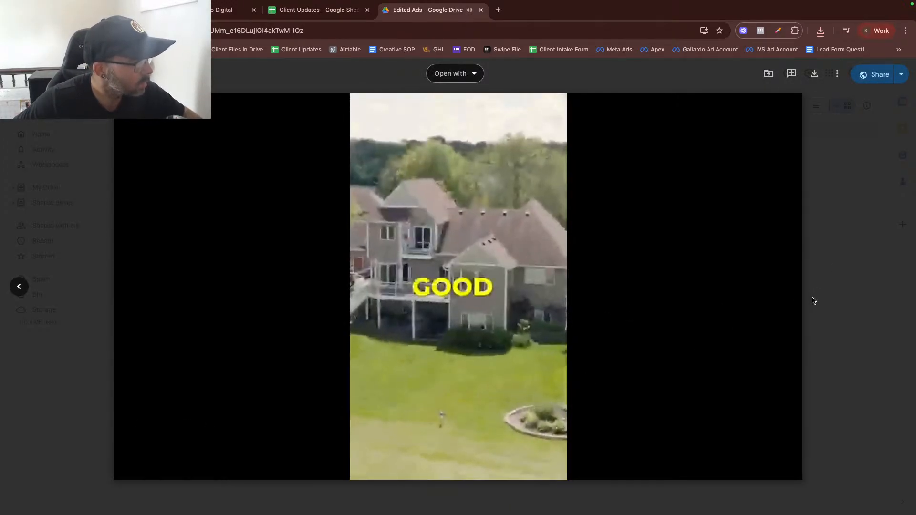
pyautogui.click(834, 282)
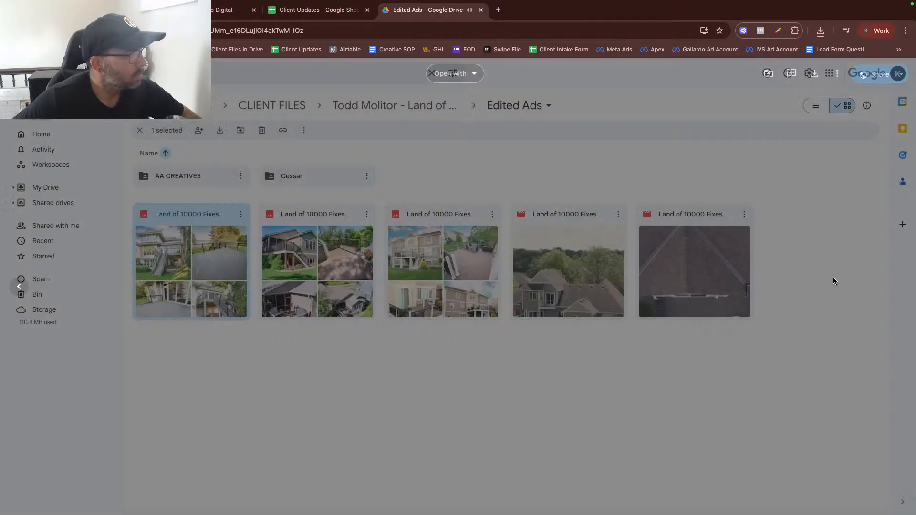
# Open the AA CREATIVES folder and download the 299.png collage
pyautogui.doubleClick(210, 175)
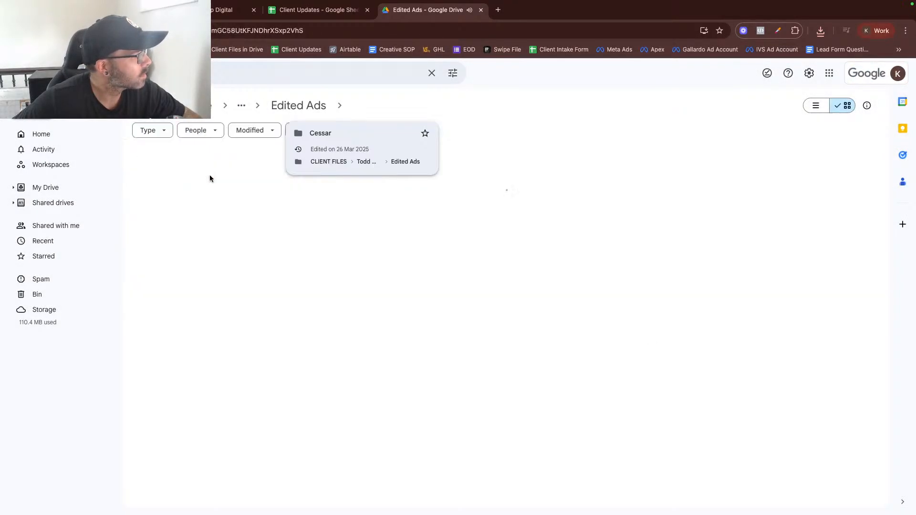
pyautogui.doubleClick(191, 236)
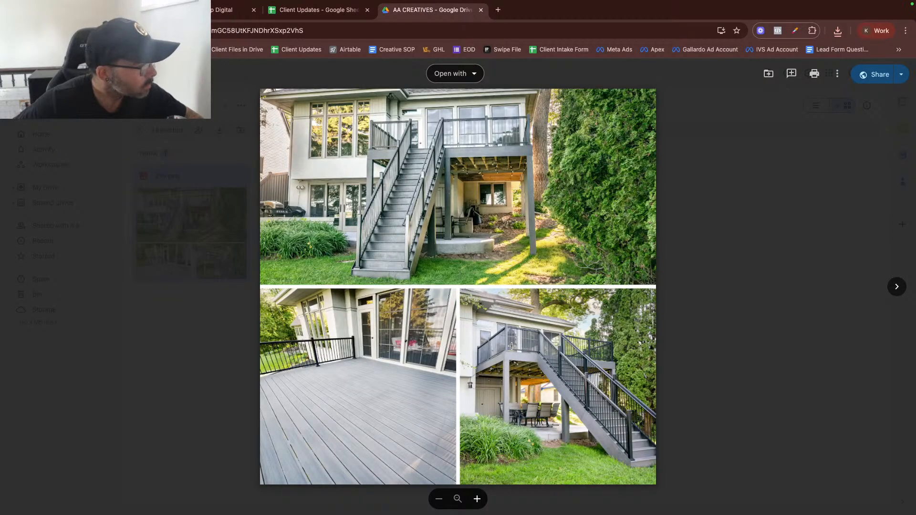
pyautogui.click(837, 73)
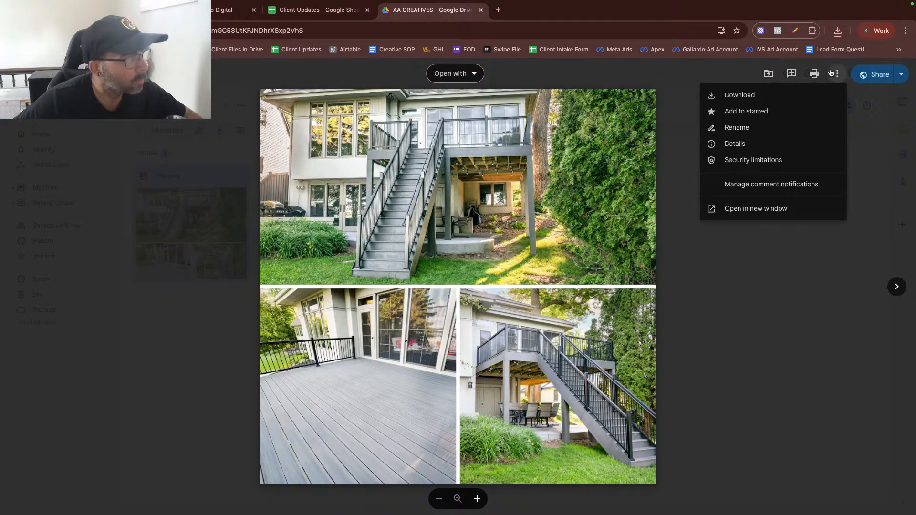
pyautogui.click(783, 93)
# Review the following collages in AA CREATIVES, download 302.png and close the preview
pyautogui.click(896, 286)
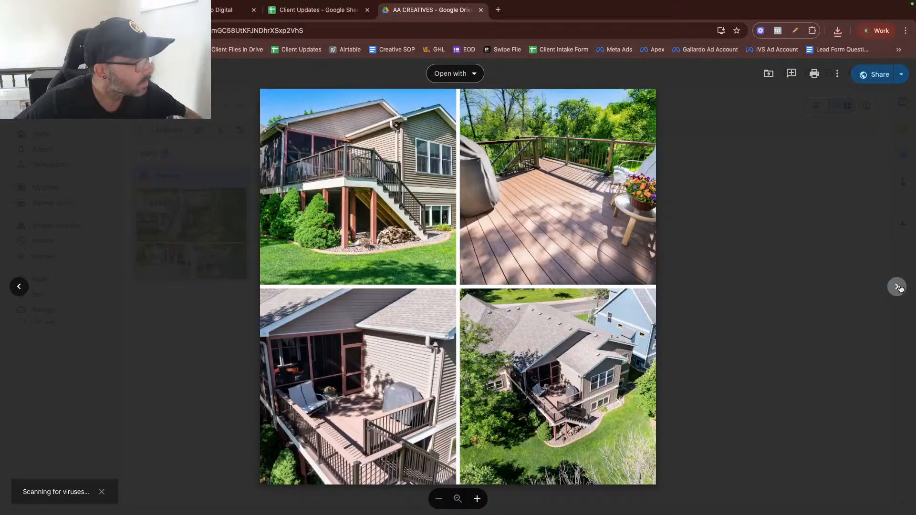
pyautogui.click(897, 286)
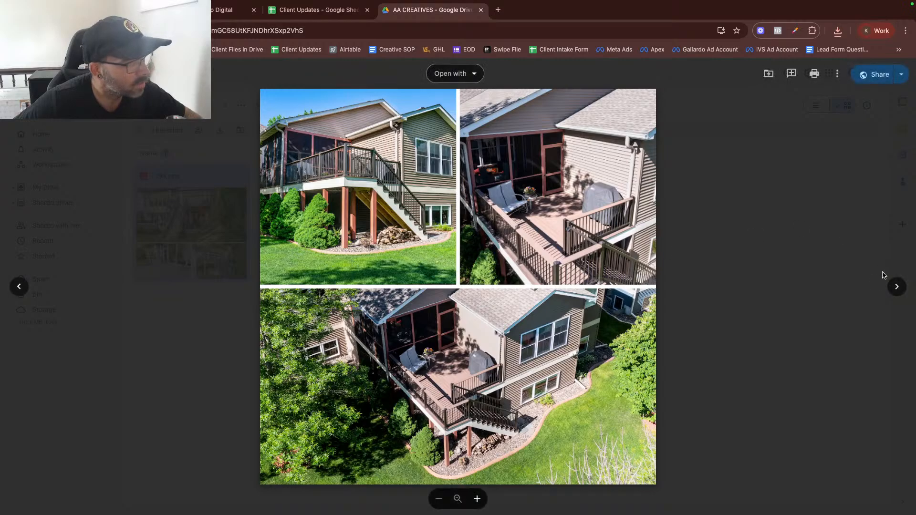
pyautogui.click(896, 286)
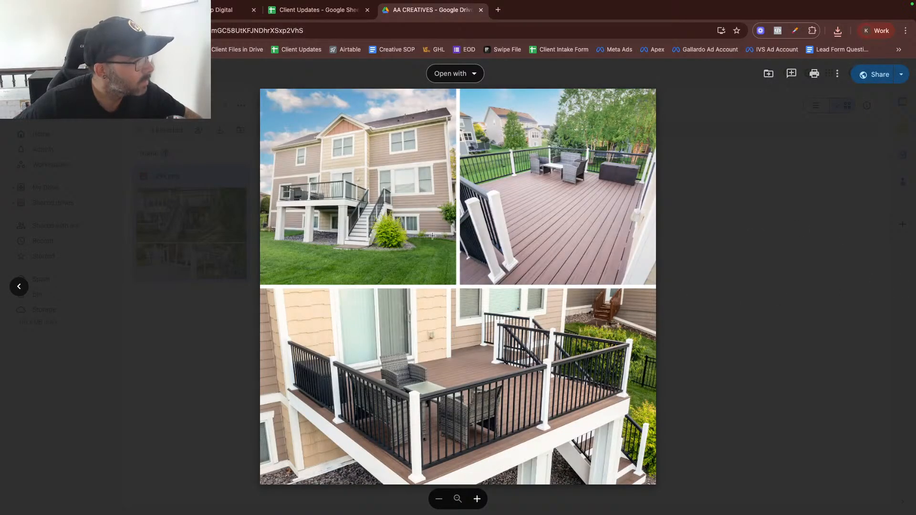
pyautogui.click(834, 73)
pyautogui.click(730, 94)
pyautogui.click(805, 285)
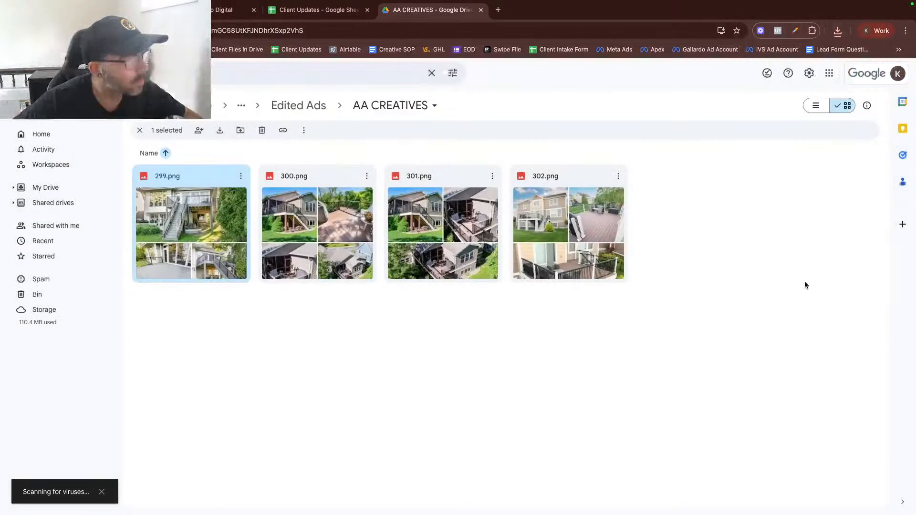
# Open the other subfolder of Edited Ads, watch 1 (version 2).mp4 and close the preview
pyautogui.click(287, 106)
pyautogui.doubleClick(313, 172)
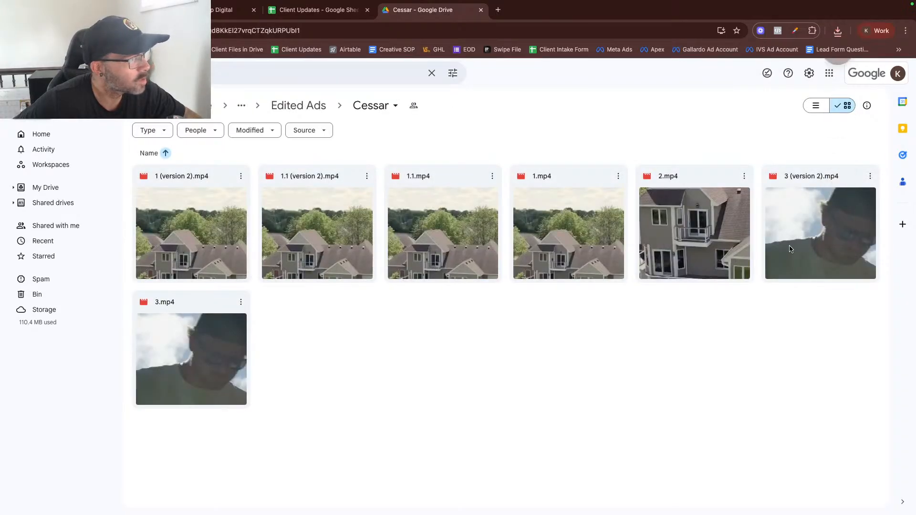
pyautogui.doubleClick(190, 235)
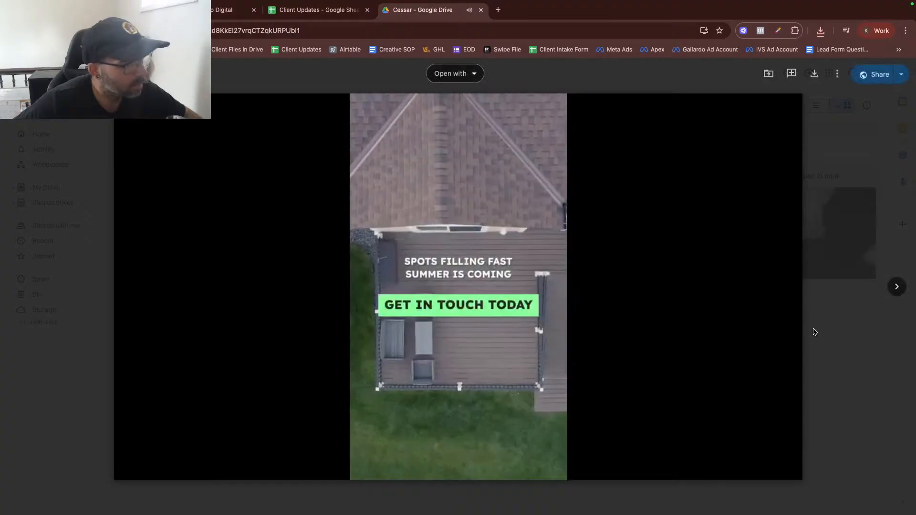
pyautogui.click(815, 332)
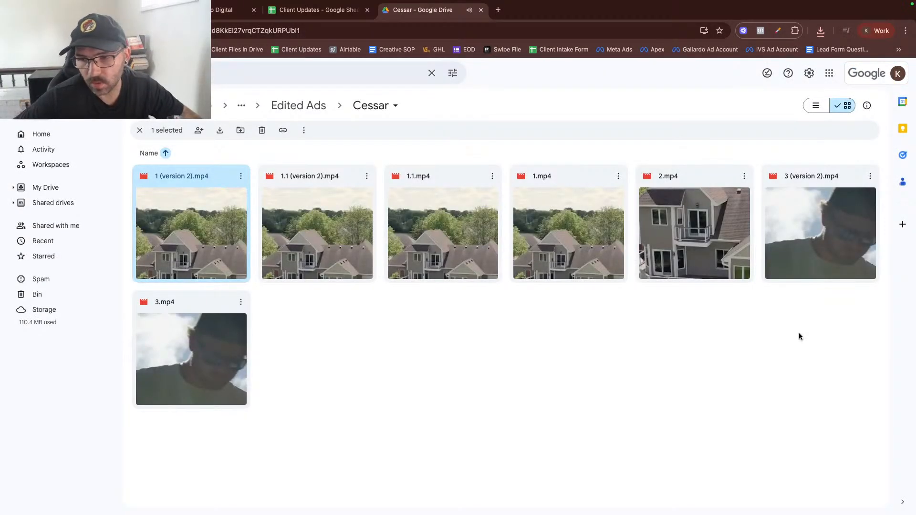
pyautogui.click(434, 319)
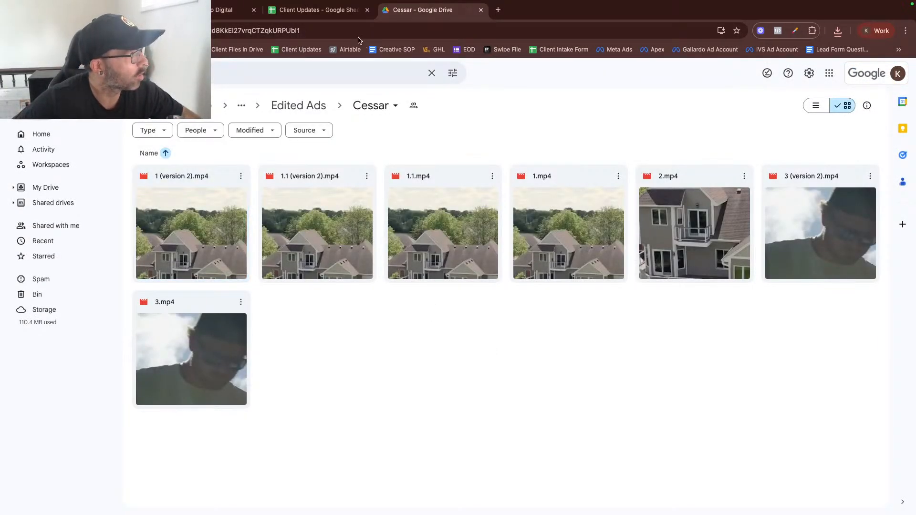
# Recheck BigDecks' Change notes in Client Updates and switch back to the Campaigns list in Meta Ads Manager
pyautogui.click(324, 12)
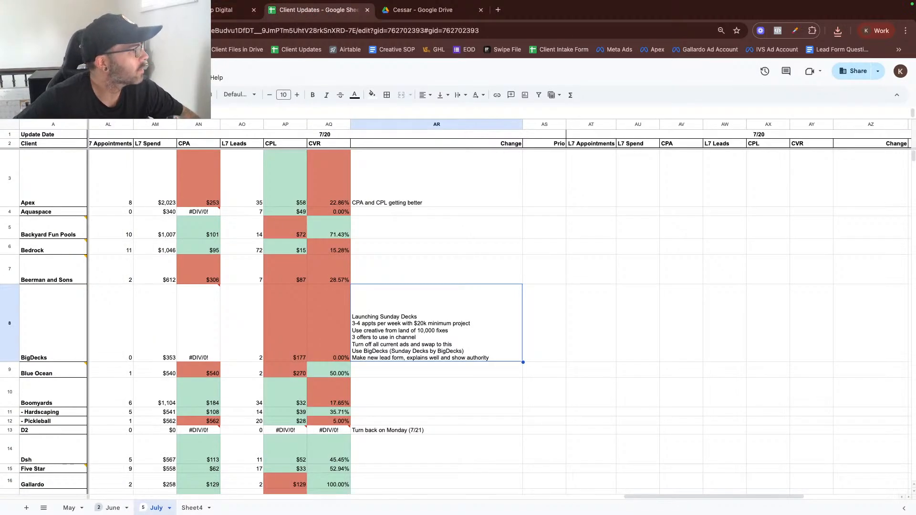
pyautogui.click(229, 10)
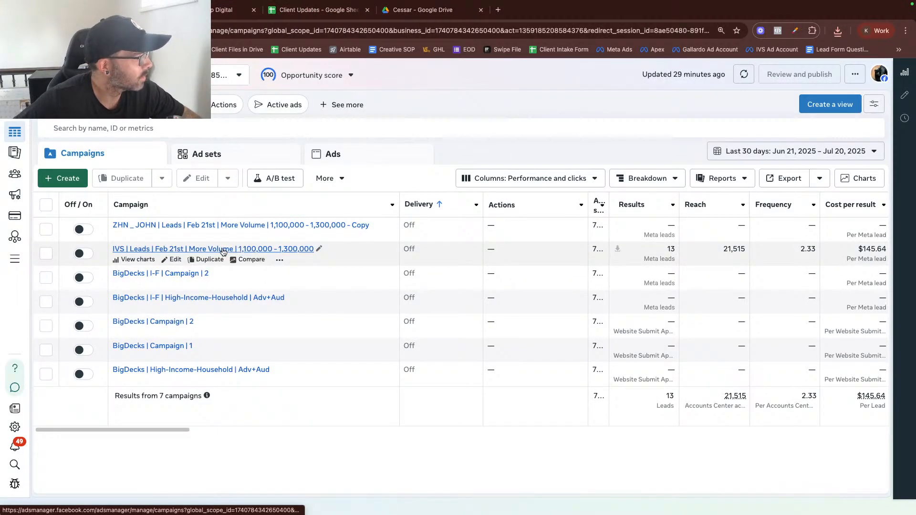
# Duplicate the campaign IVS | Leads | Feb 21st | More Volume | 1,100,000 - 1,300,000 once, keeping existing reactions, comments and shares on the new ads
pyautogui.click(248, 260)
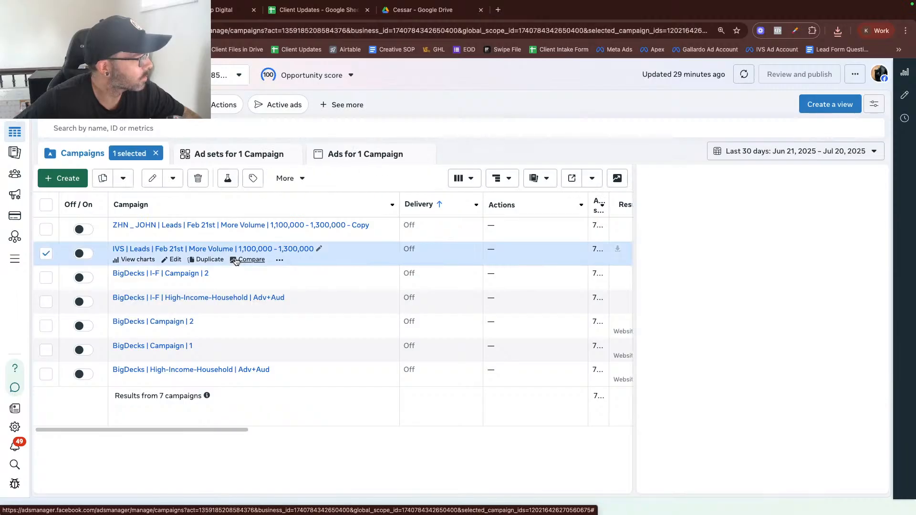
pyautogui.click(869, 178)
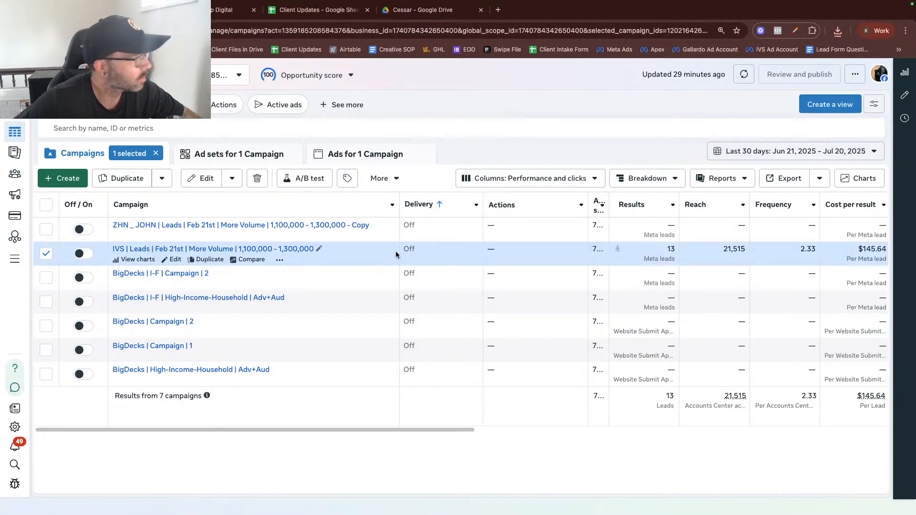
pyautogui.click(210, 259)
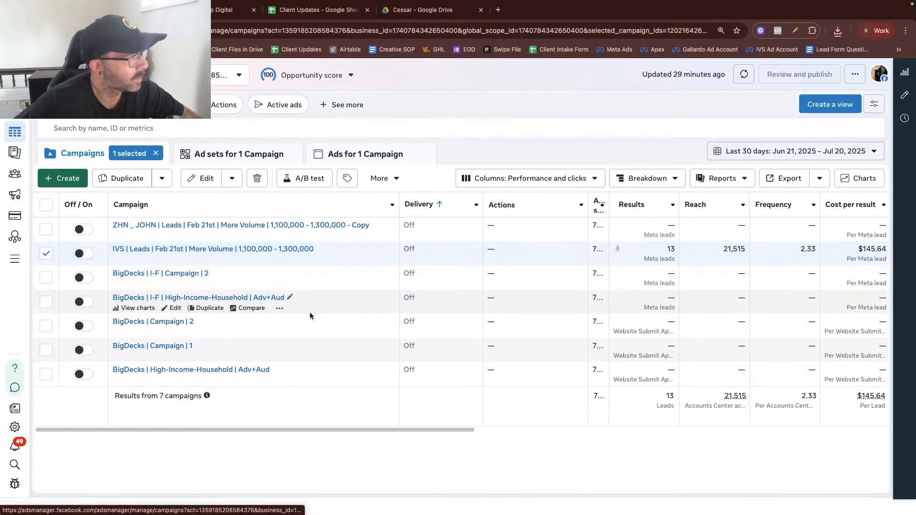
pyautogui.click(414, 300)
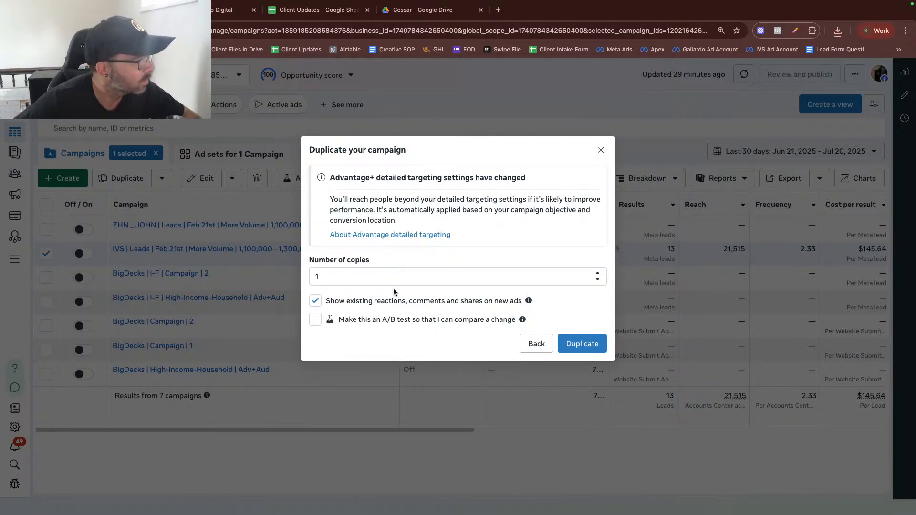
pyautogui.click(580, 344)
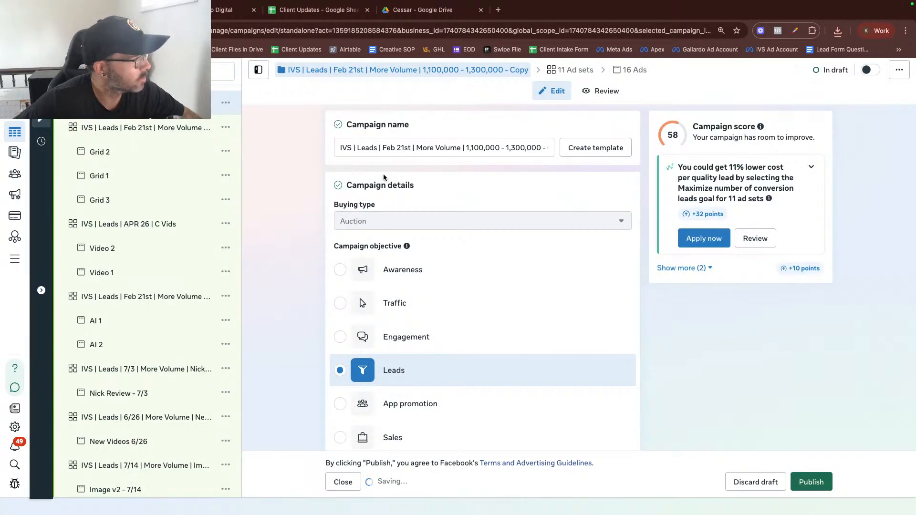
# Rename the duplicated campaign as IVS | Leads | 7/21 | More Volume | Sunday Decks
pyautogui.click(377, 147)
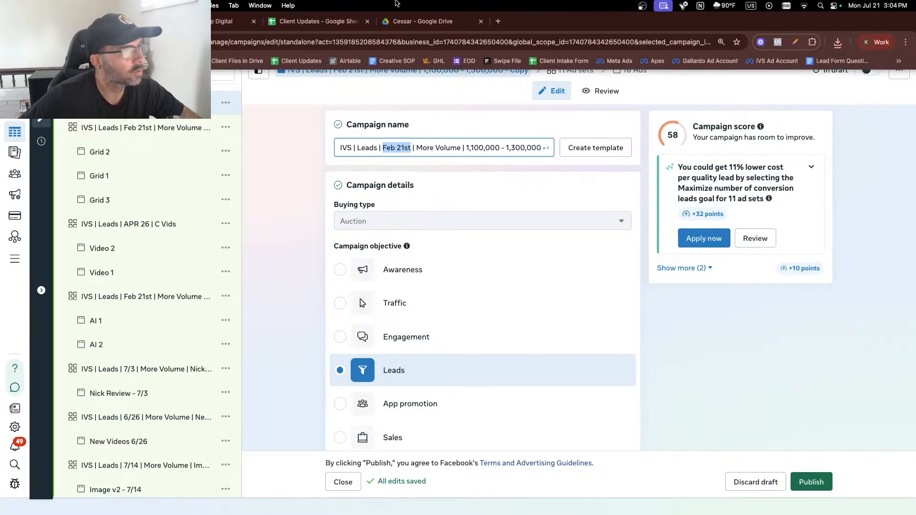
pyautogui.write('7/21')
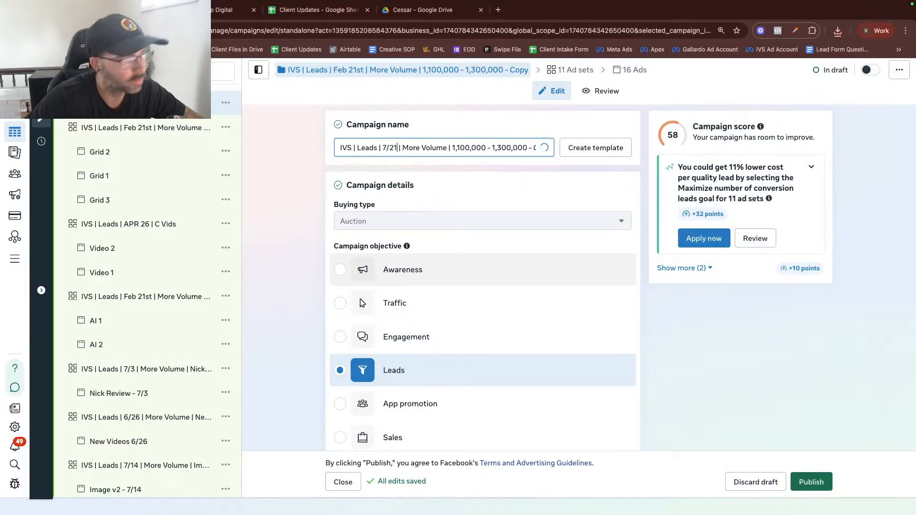
pyautogui.click(319, 188)
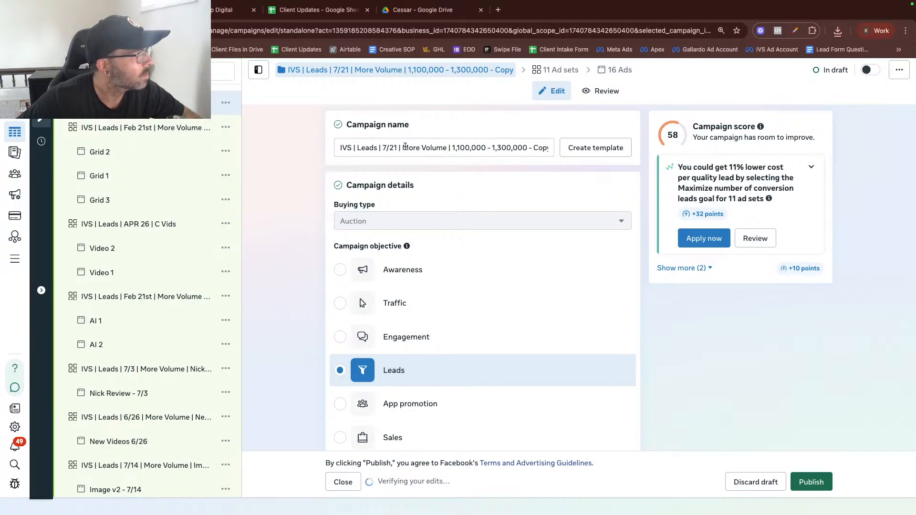
pyautogui.moveTo(405, 147); pyautogui.dragTo(540, 147)
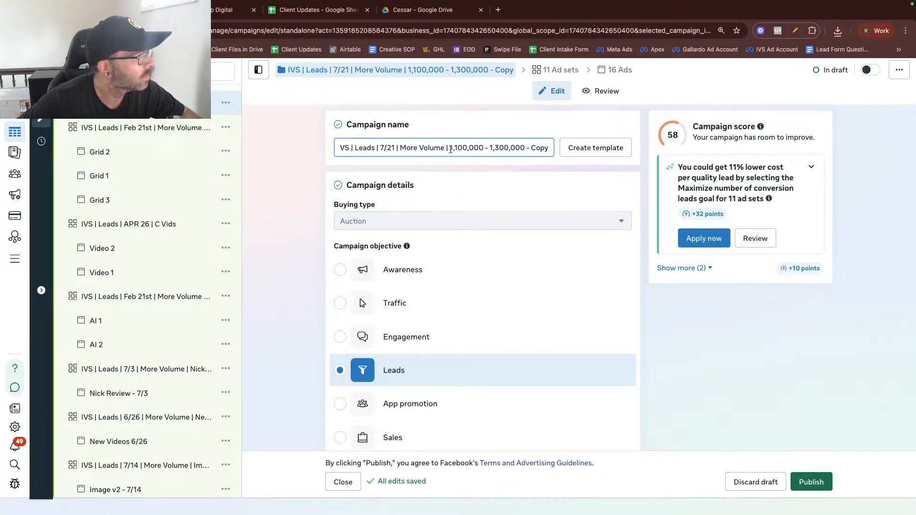
pyautogui.moveTo(450, 150); pyautogui.dragTo(590, 157)
pyautogui.press('BackSpace')
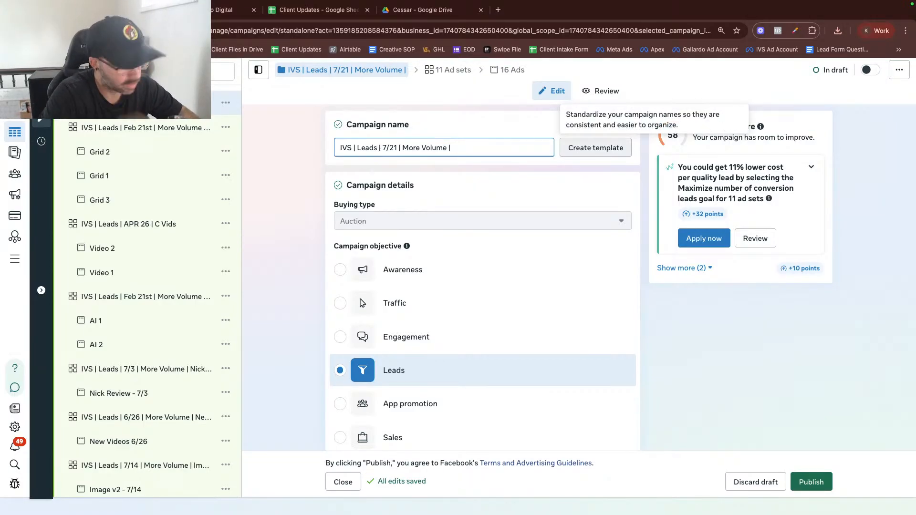
pyautogui.write('Sunday Decks')
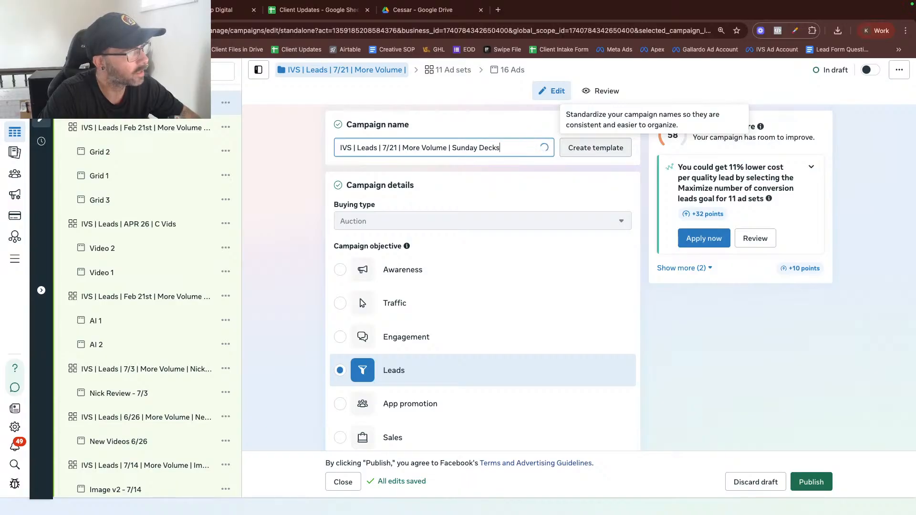
pyautogui.scroll(-1, 591, 148)
pyautogui.scroll(1, 494, 135)
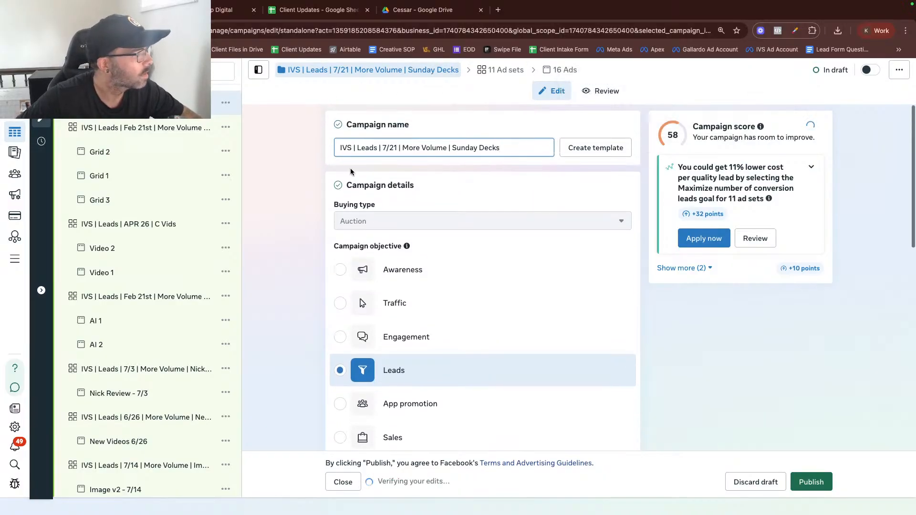
pyautogui.click(326, 166)
# Check the campaign's daily budget against Big Decks' daily spend in the MB Tracker of CS Brain in ClickUp, and return to the draft
pyautogui.scroll(-8, 327, 168)
pyautogui.scroll(2, 506, 255)
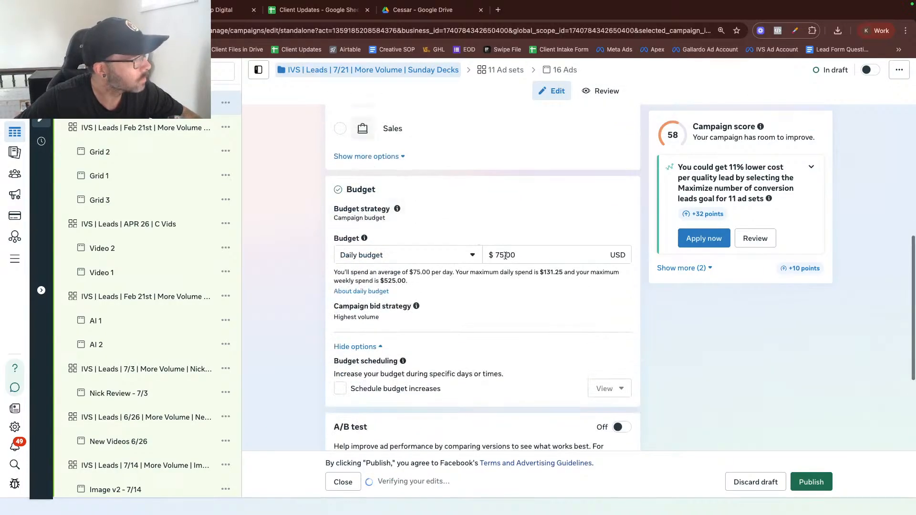
pyautogui.click(210, 9)
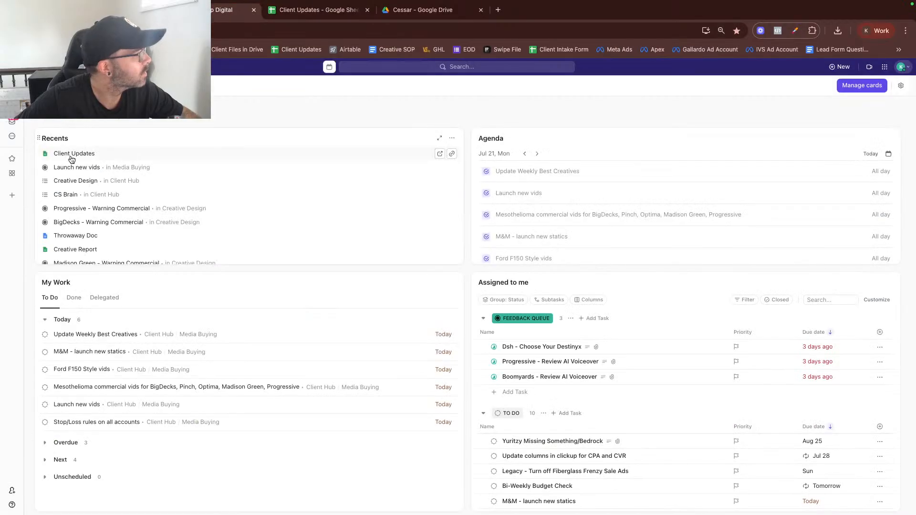
pyautogui.click(10, 178)
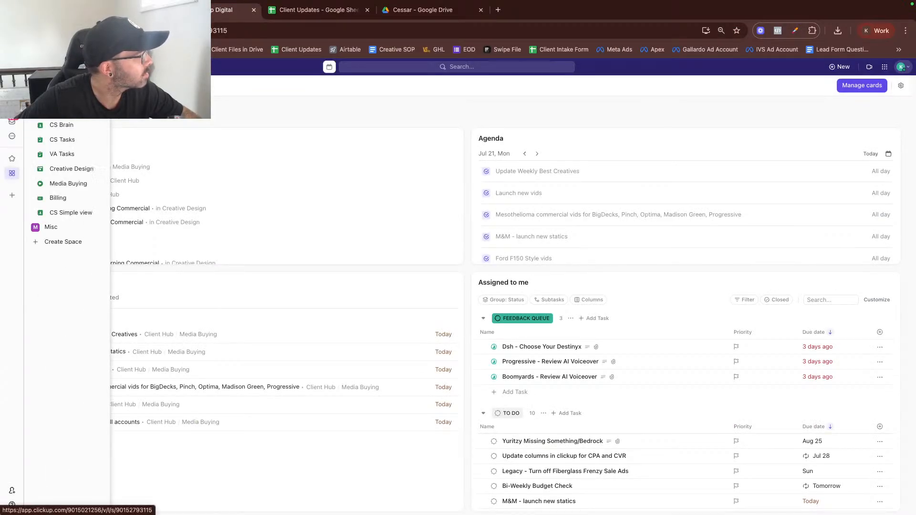
pyautogui.click(76, 139)
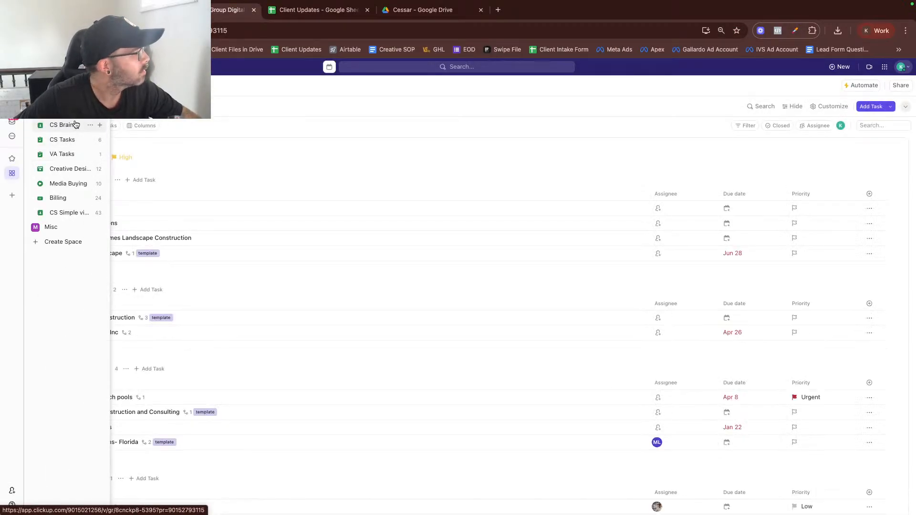
pyautogui.click(68, 183)
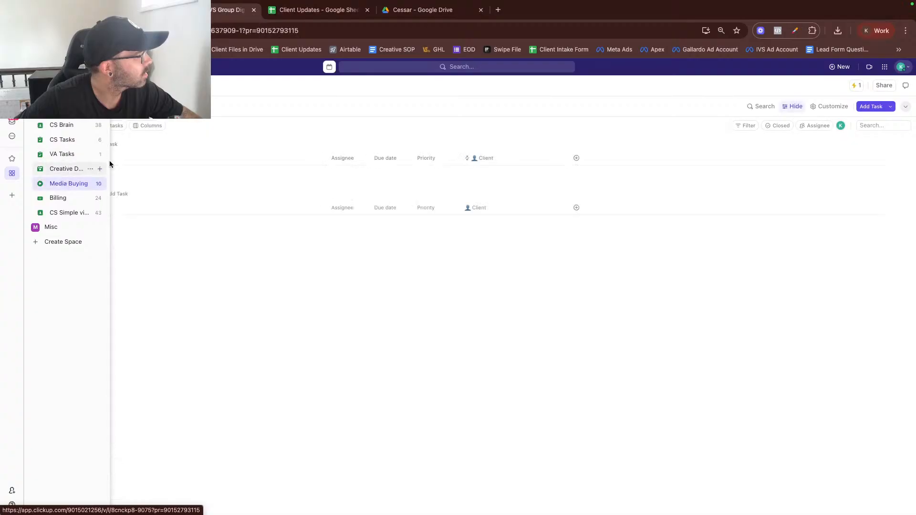
pyautogui.click(64, 132)
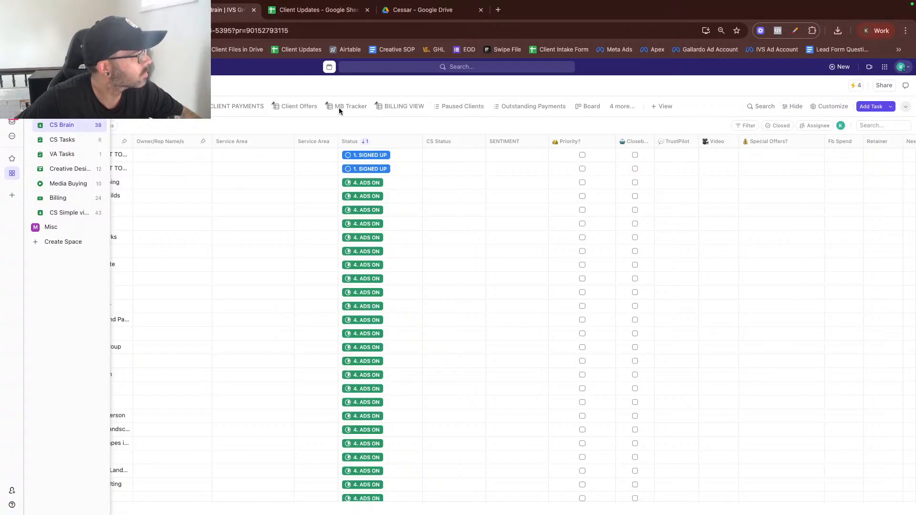
pyautogui.click(355, 108)
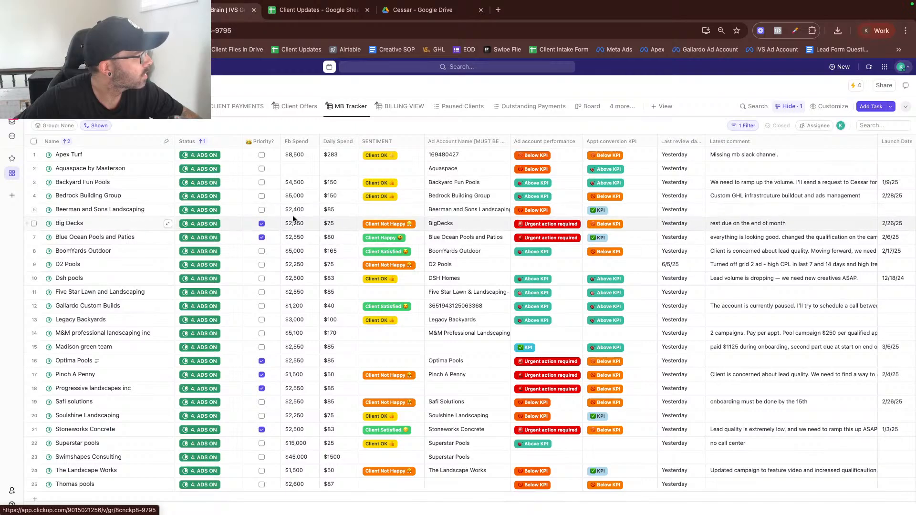
pyautogui.click(96, 15)
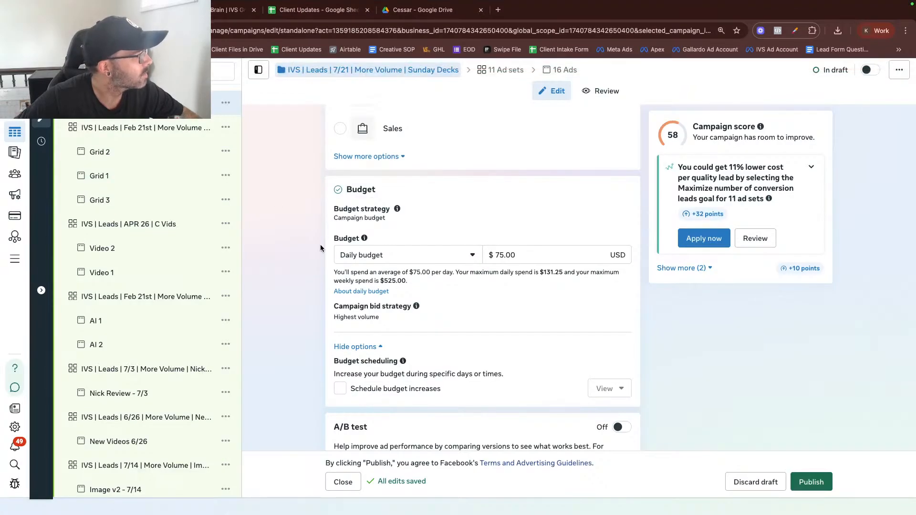
# Open the Sunday Decks campaign's ad sets and delete all of them except the 7/14 More Volume Images ad set
pyautogui.click(42, 72)
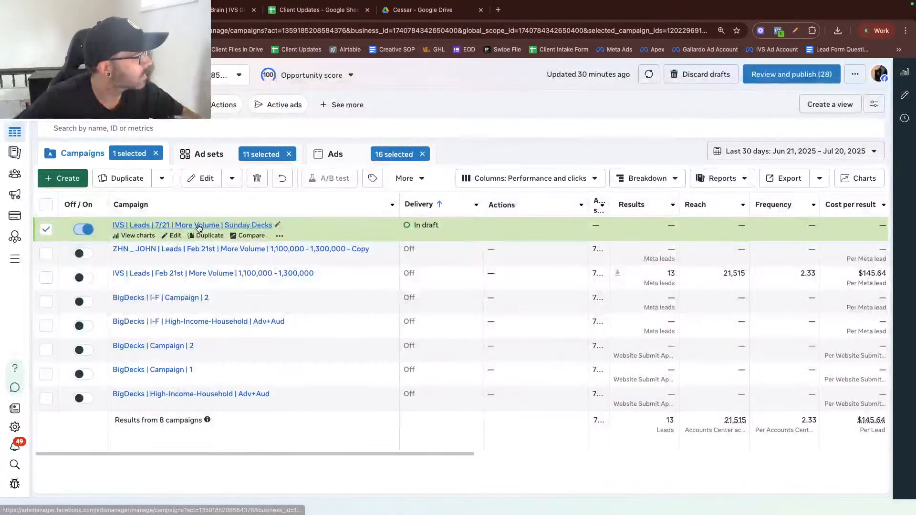
pyautogui.click(192, 225)
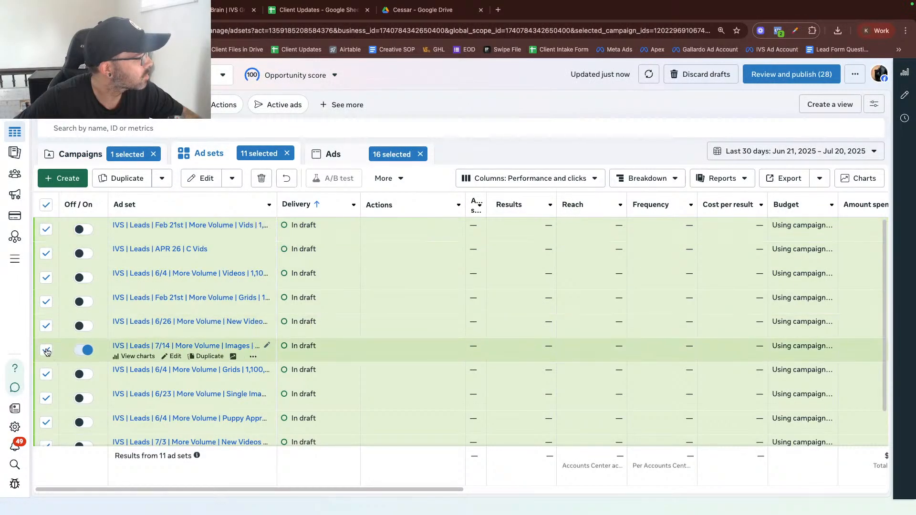
pyautogui.click(46, 351)
pyautogui.scroll(-1, 191, 310)
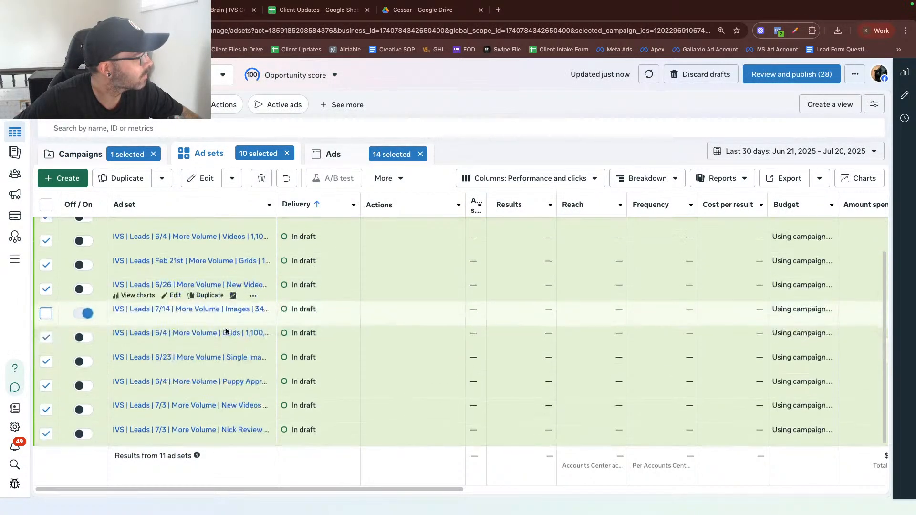
pyautogui.scroll(1, 191, 310)
pyautogui.click(261, 178)
pyautogui.click(545, 241)
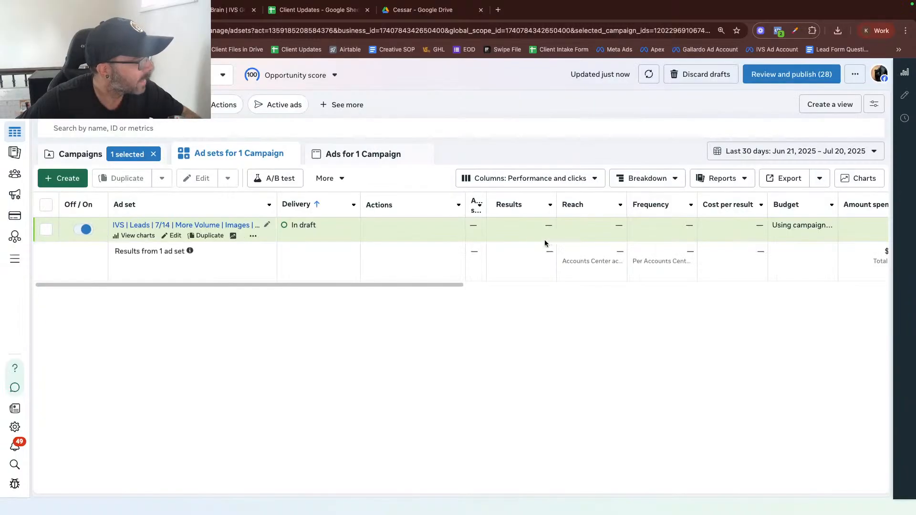
# Open the remaining ad set for editing and change the date in its name to 7/21
pyautogui.click(175, 236)
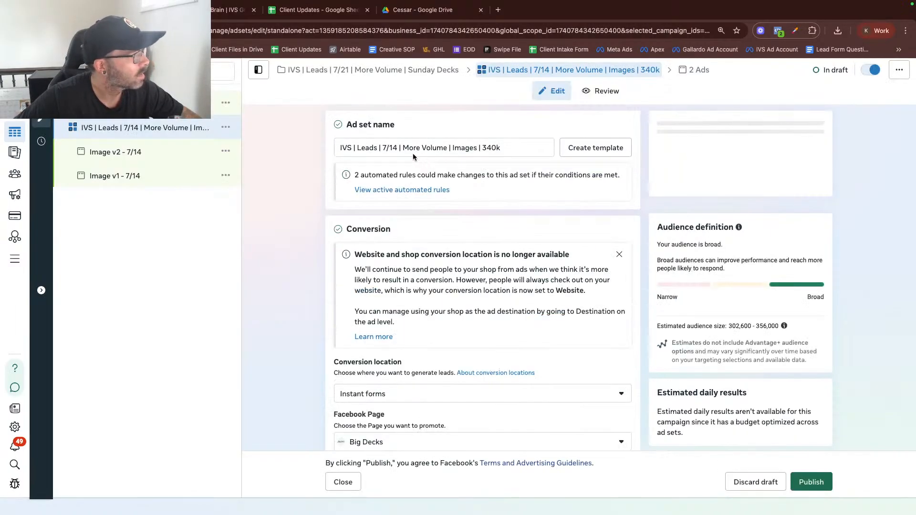
pyautogui.click(395, 148)
pyautogui.press('BackSpace')
pyautogui.press('BackSpace')
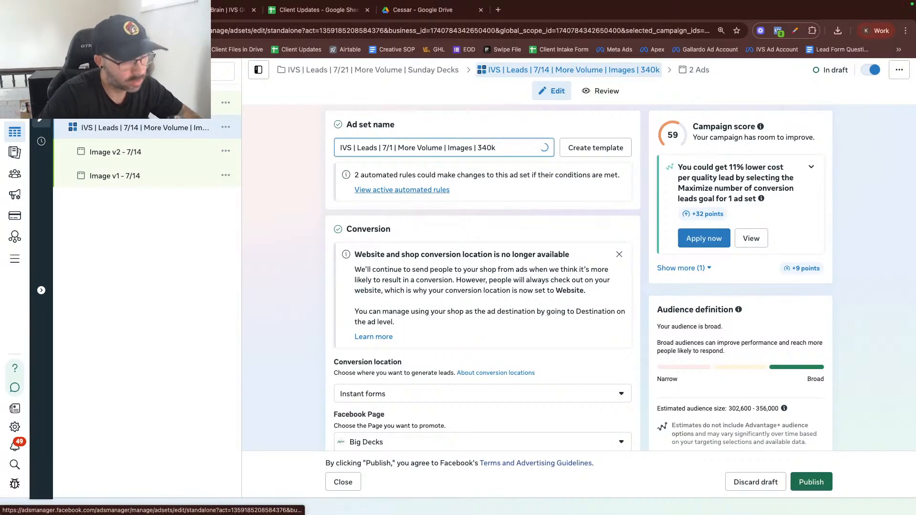
pyautogui.write('21')
pyautogui.click(491, 163)
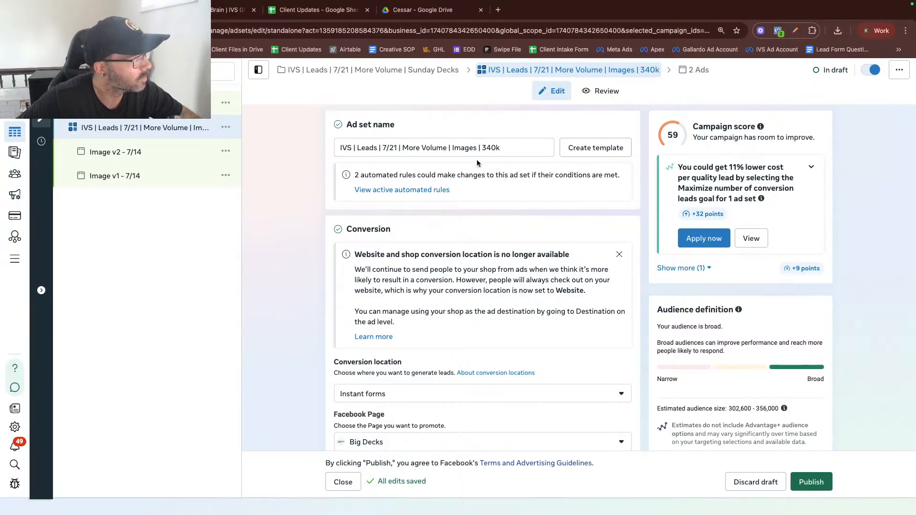
# Check the estimated audience size and change the audience figure in the ad set's name to 326k
pyautogui.scroll(-3, 481, 144)
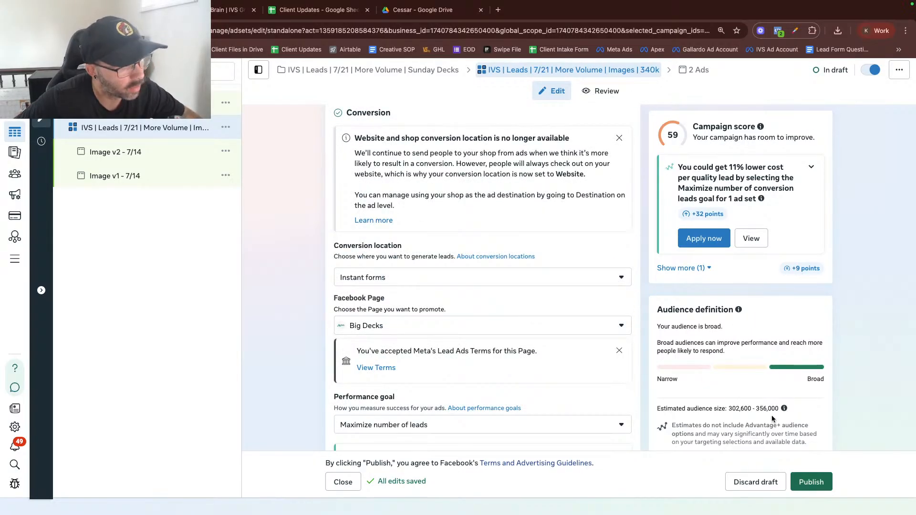
pyautogui.scroll(3, 520, 167)
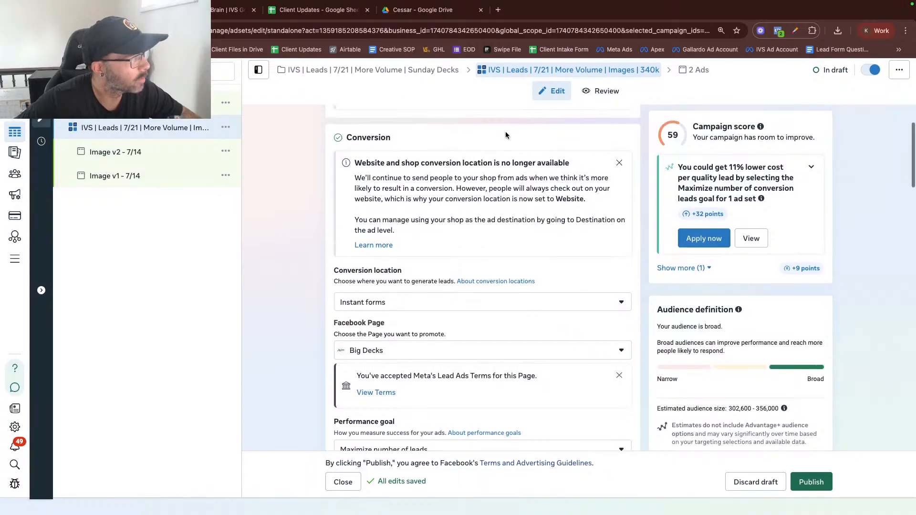
pyautogui.click(498, 139)
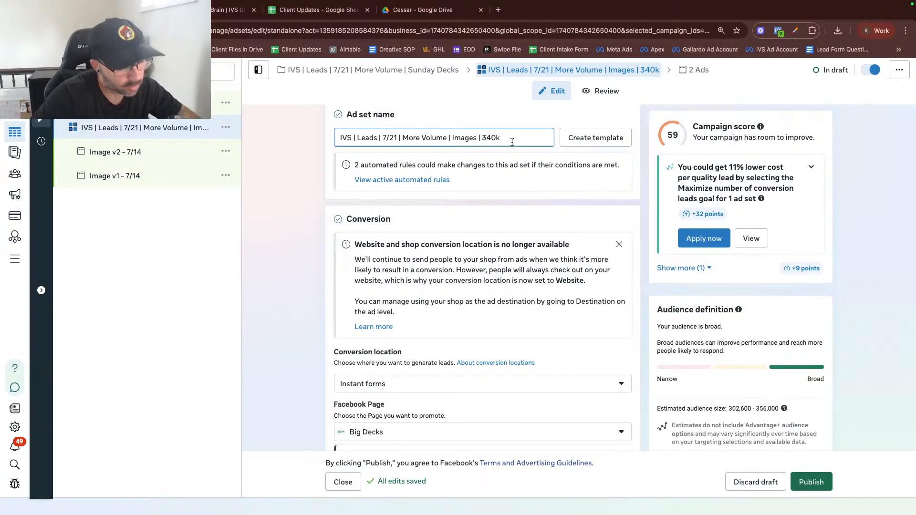
pyautogui.press('BackSpace')
pyautogui.press('BackSpace')
pyautogui.write('26')
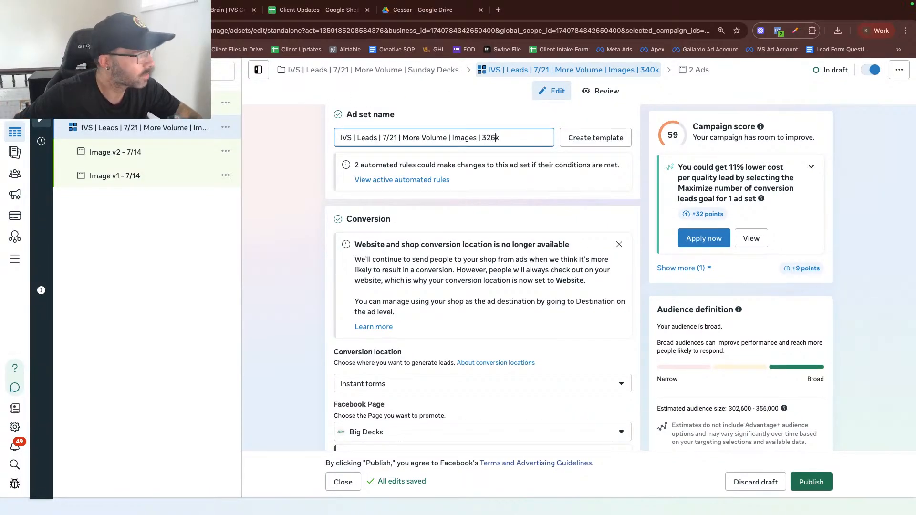
pyautogui.click(486, 149)
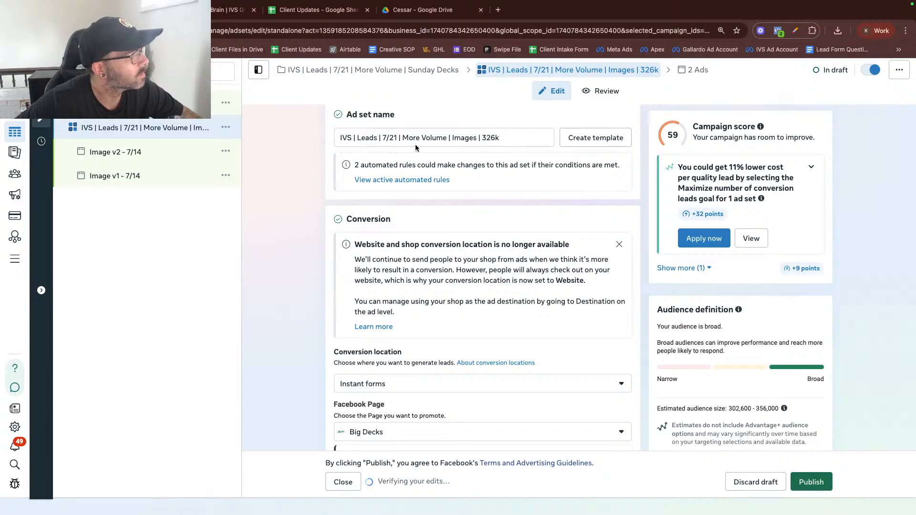
# Review the ad set's performance goal, dynamic creative, and budget and schedule settings
pyautogui.scroll(-10, 308, 232)
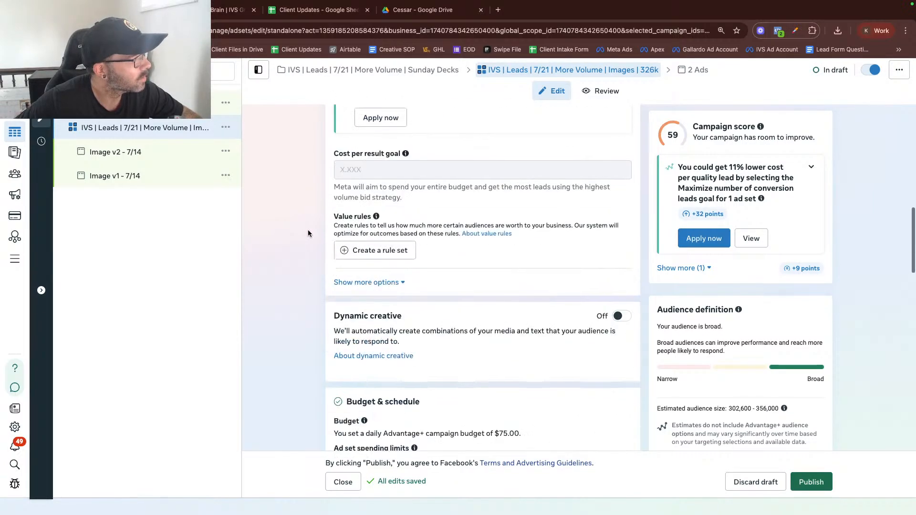
pyautogui.scroll(5, 308, 232)
pyautogui.scroll(-3, 314, 200)
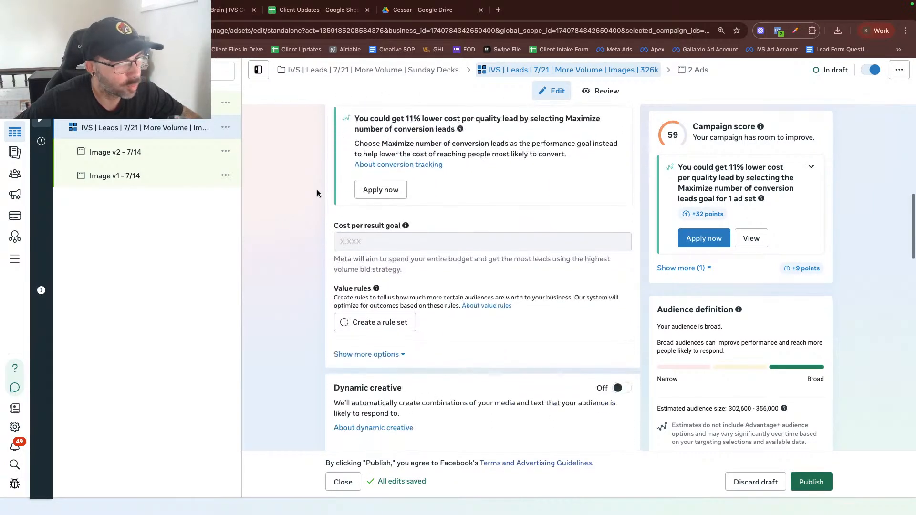
pyautogui.scroll(-4, 317, 190)
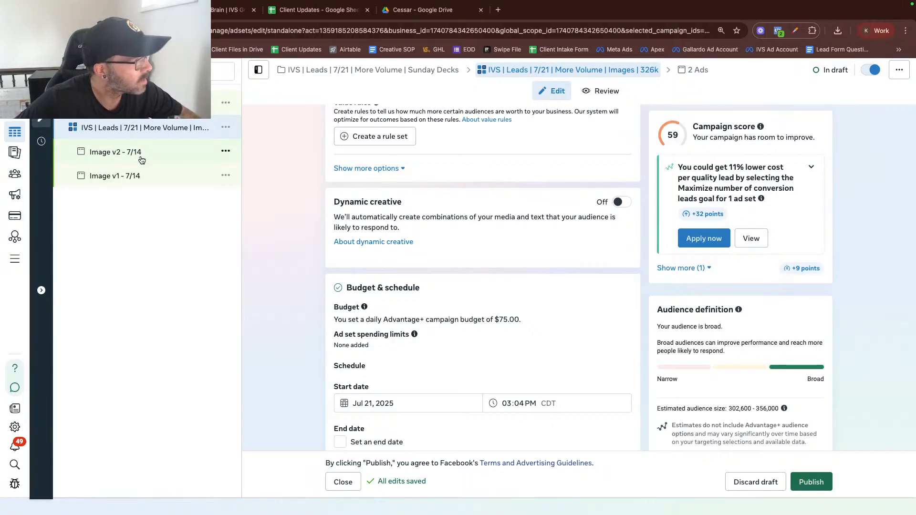
# Return to the ad sets list, open the 7/21 ad set's ads, and open the Image v1 - 7/14 ad for editing
pyautogui.scroll(-12, 399, 254)
pyautogui.scroll(8, 399, 253)
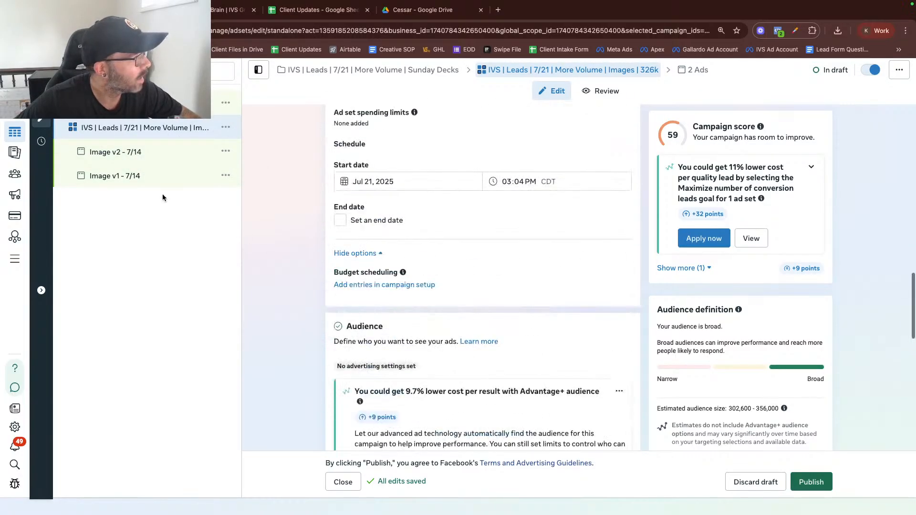
pyautogui.click(15, 131)
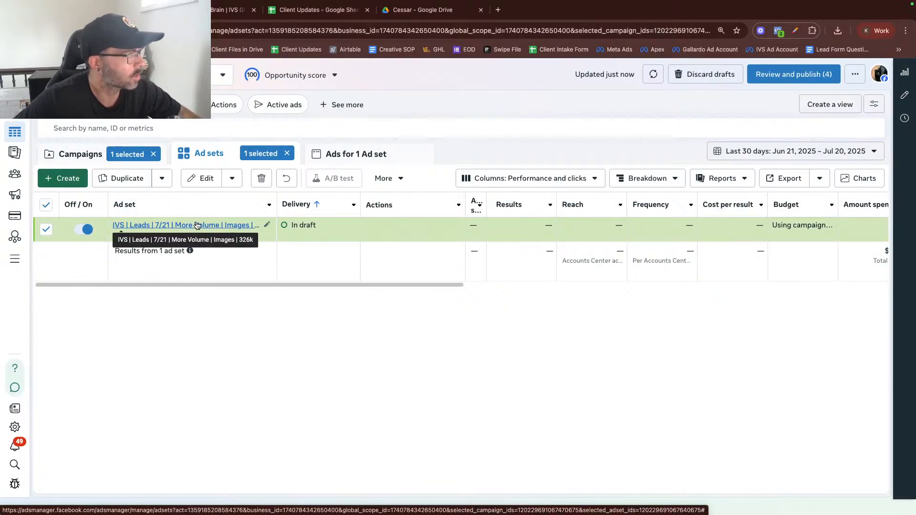
pyautogui.moveTo(208, 238)
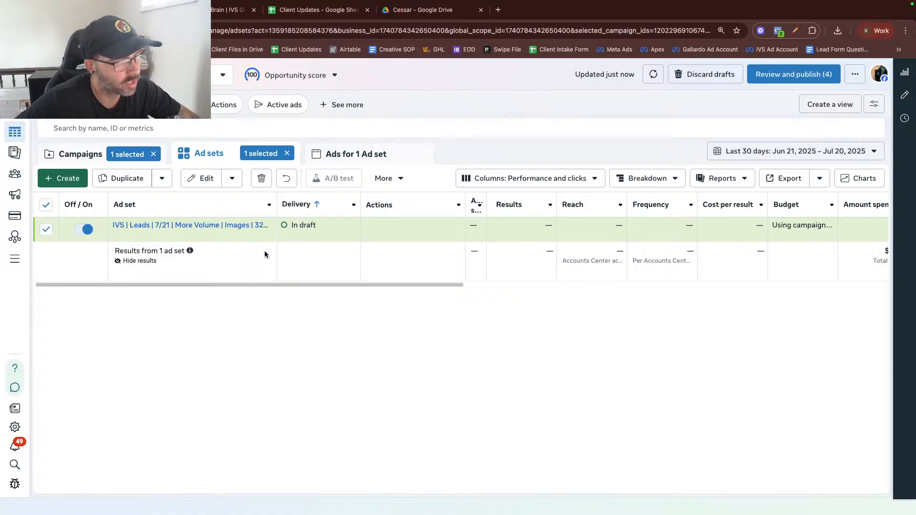
pyautogui.click(244, 225)
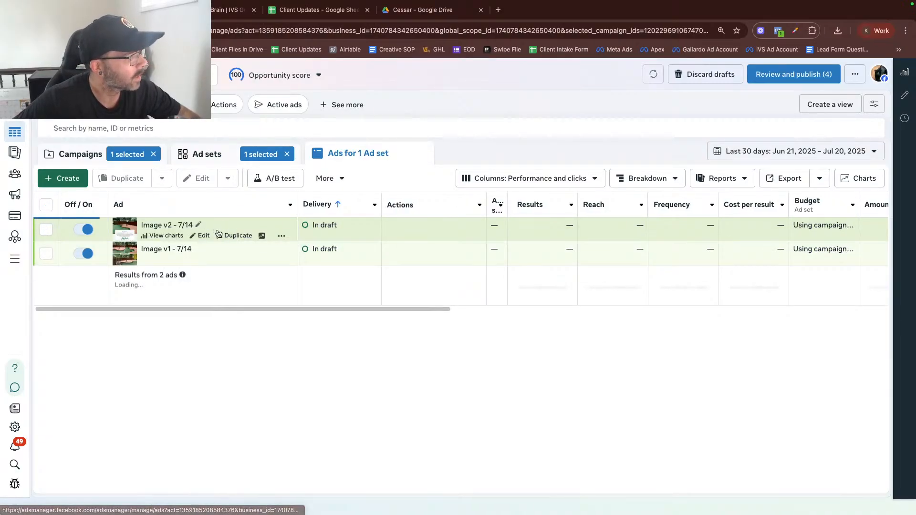
pyautogui.click(224, 253)
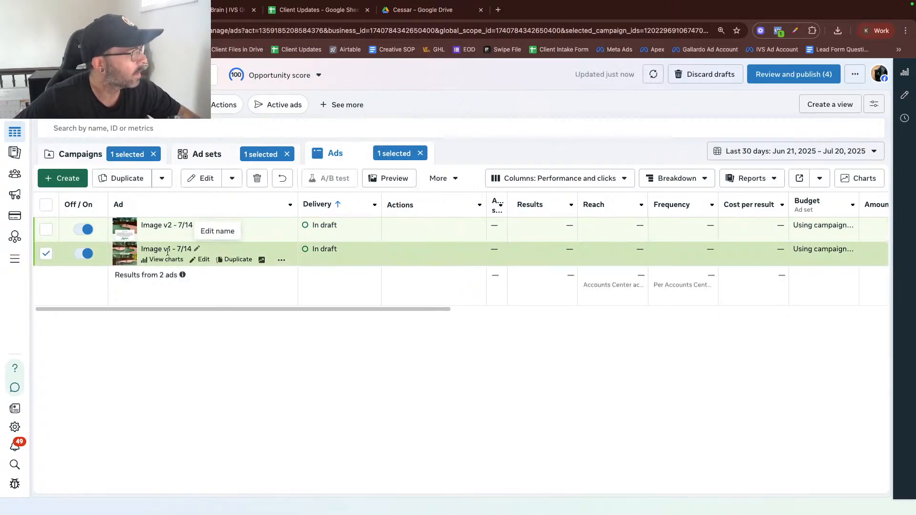
pyautogui.click(203, 259)
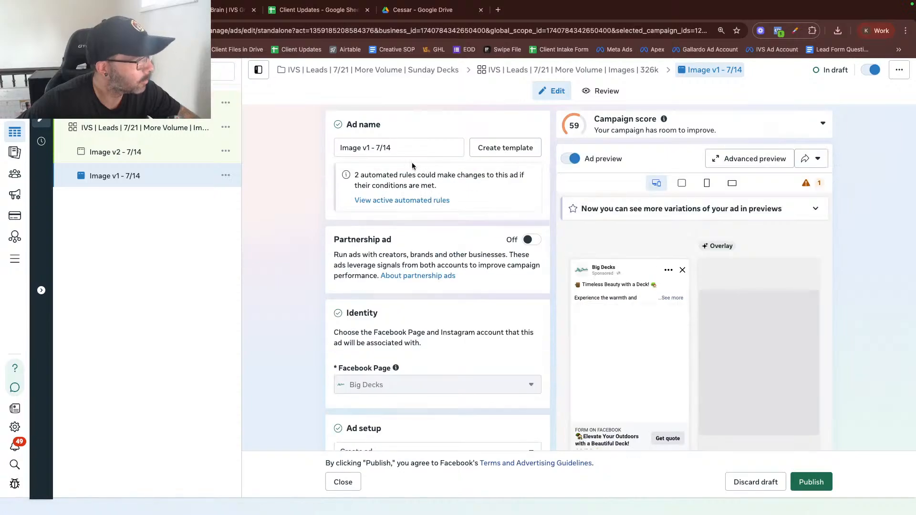
# Change the date in the ad's name so it reads Image v1 - 7/21
pyautogui.scroll(-10, 412, 166)
pyautogui.scroll(5, 399, 165)
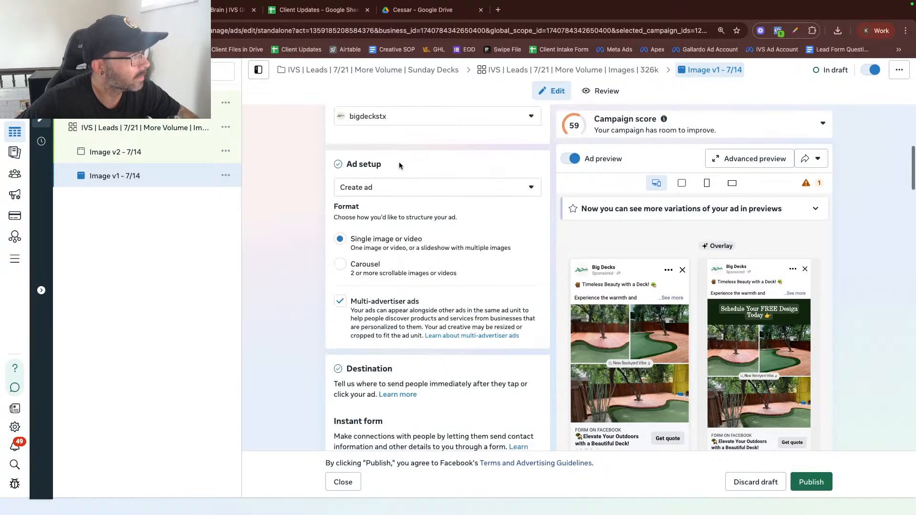
pyautogui.scroll(8, 400, 164)
pyautogui.moveTo(391, 151); pyautogui.dragTo(376, 151)
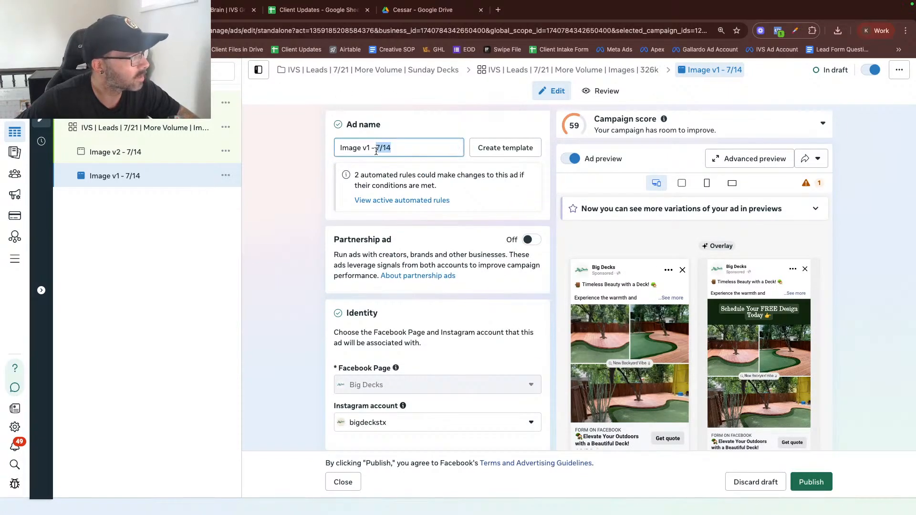
pyautogui.write('7/2')
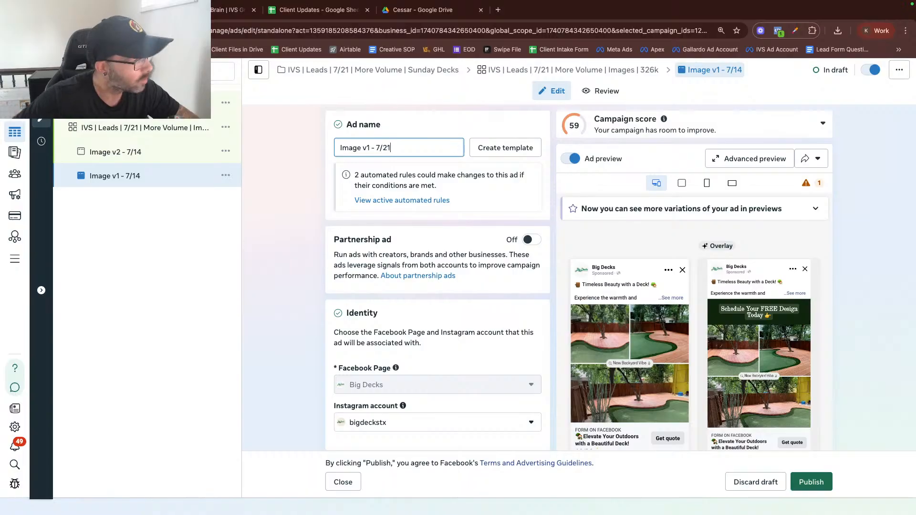
pyautogui.write('1')
pyautogui.click(320, 173)
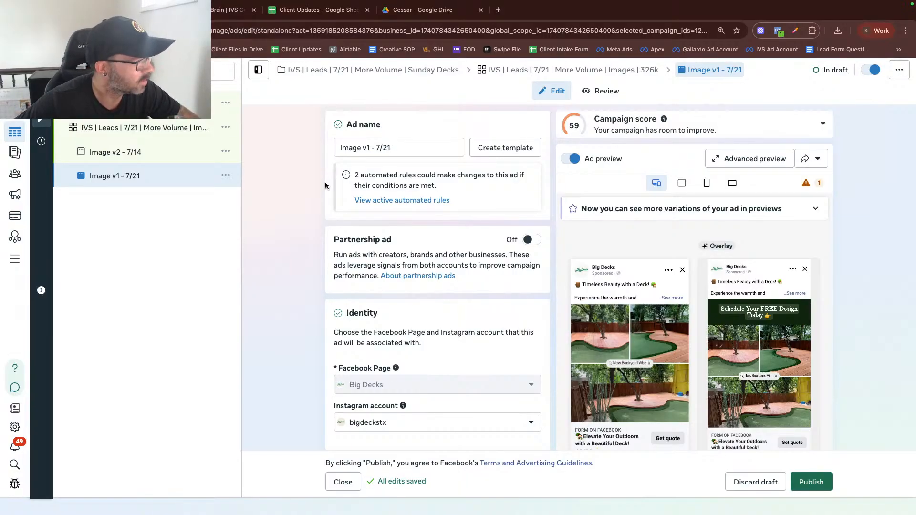
# Check the ad's selected instant form, then return to the ads list and delete the Image v2 - 7/14 ad
pyautogui.scroll(-15, 324, 190)
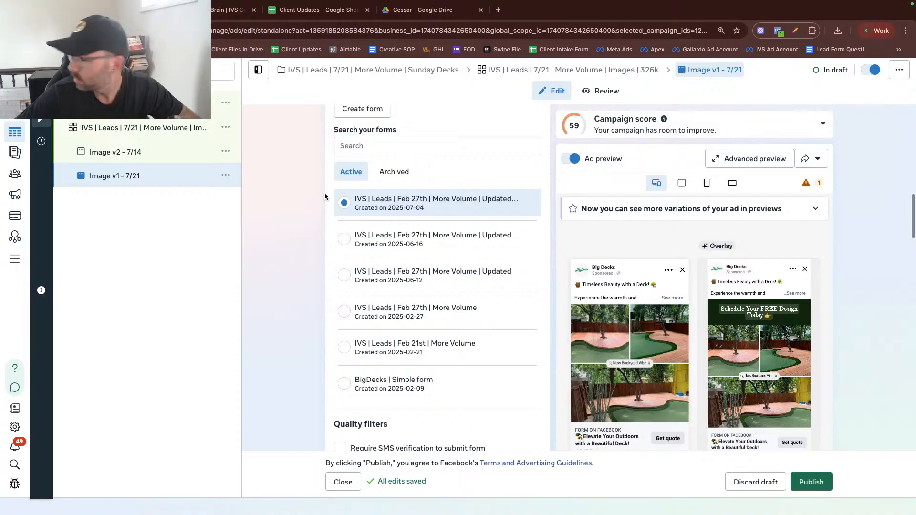
pyautogui.scroll(-3, 324, 193)
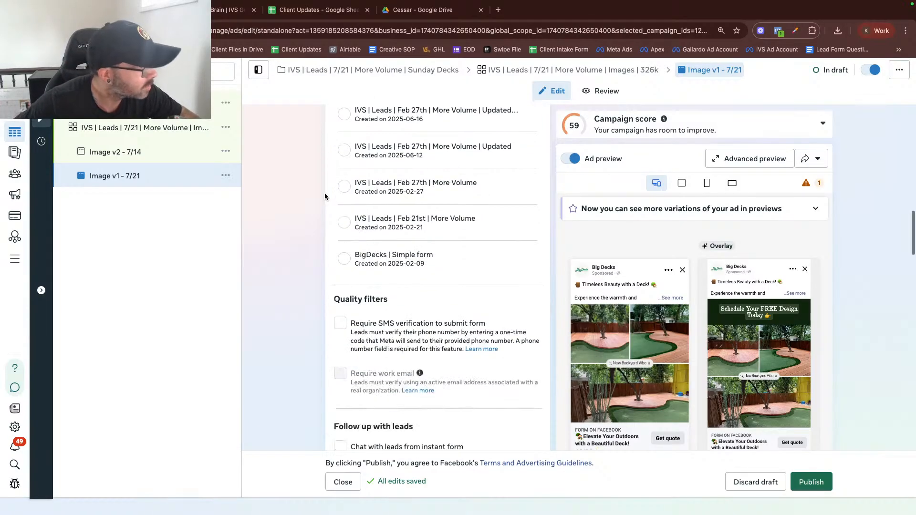
pyautogui.scroll(3, 327, 194)
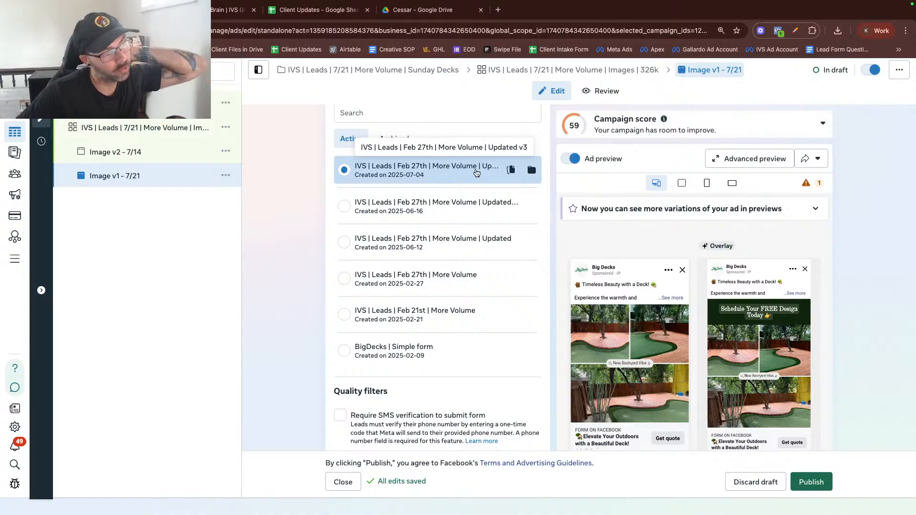
pyautogui.scroll(-3, 306, 179)
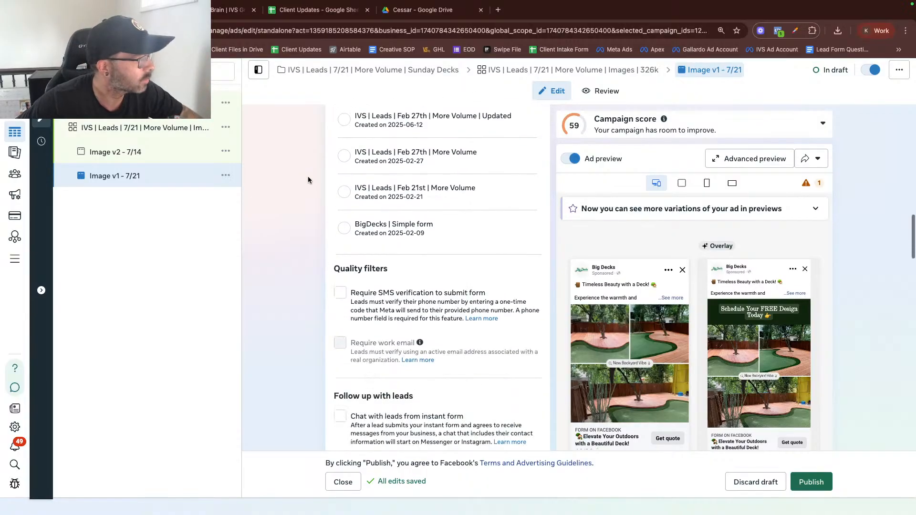
pyautogui.click(41, 73)
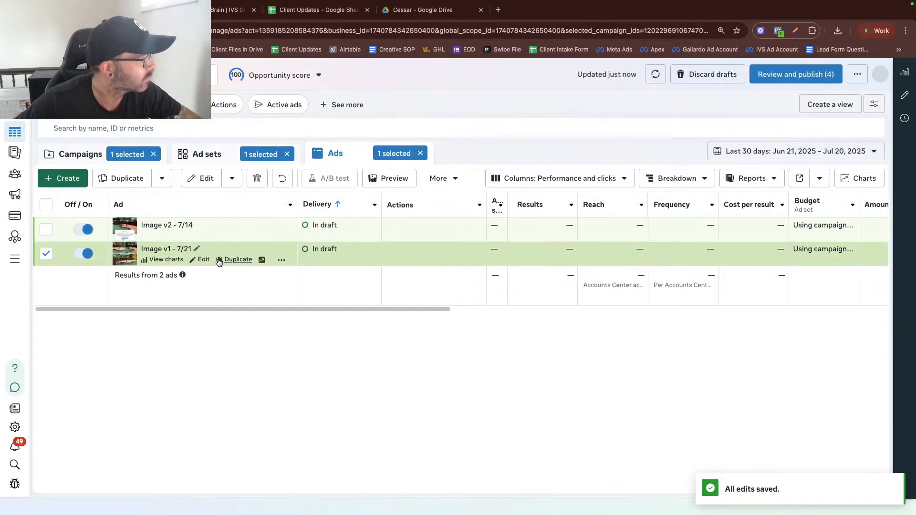
pyautogui.click(221, 225)
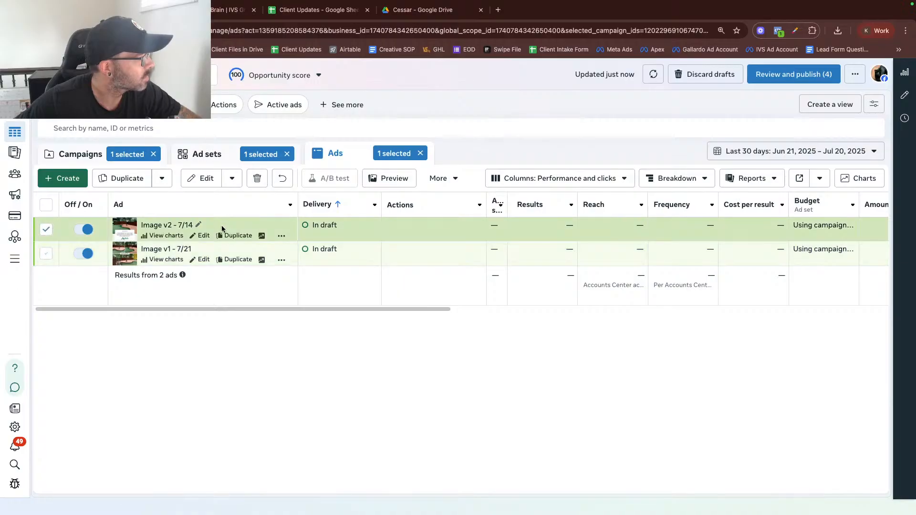
pyautogui.click(257, 178)
pyautogui.click(544, 229)
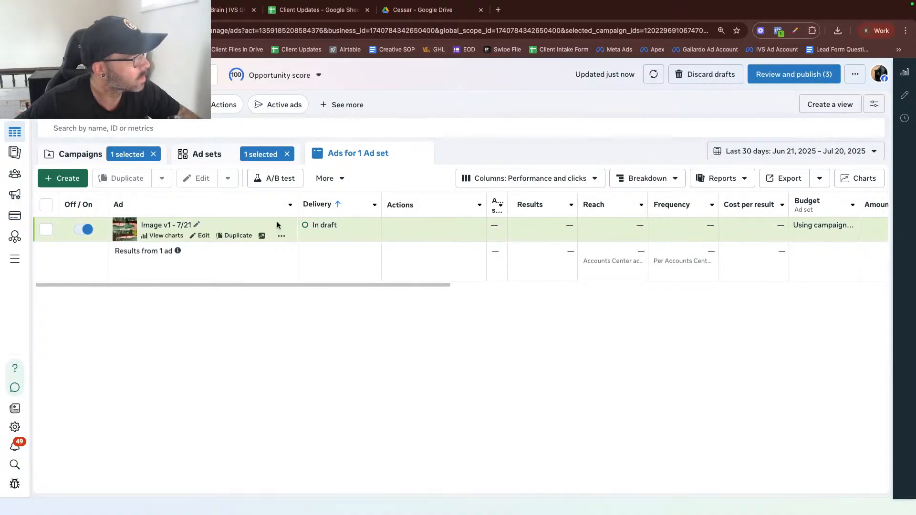
# Reopen the Image v1 - 7/21 ad for editing and remove the existing media from its ad creative
pyautogui.click(202, 236)
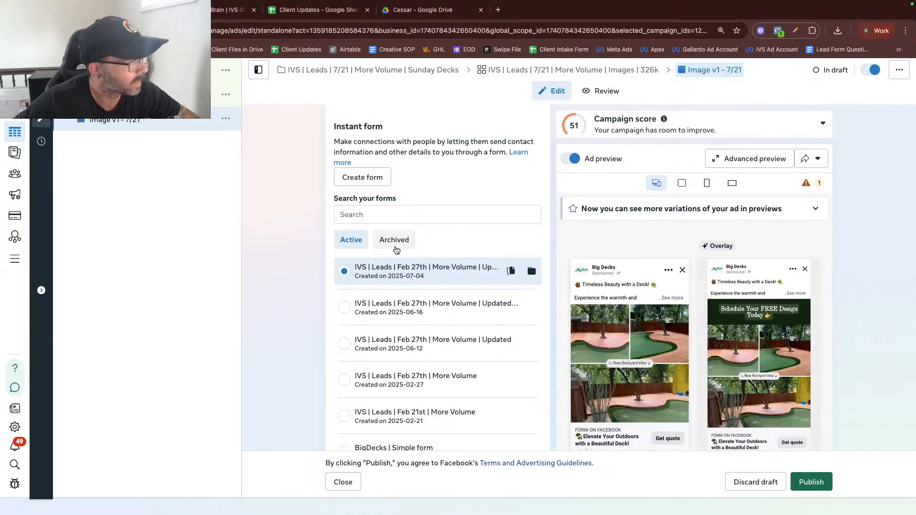
pyautogui.scroll(-10, 396, 249)
pyautogui.scroll(4, 395, 249)
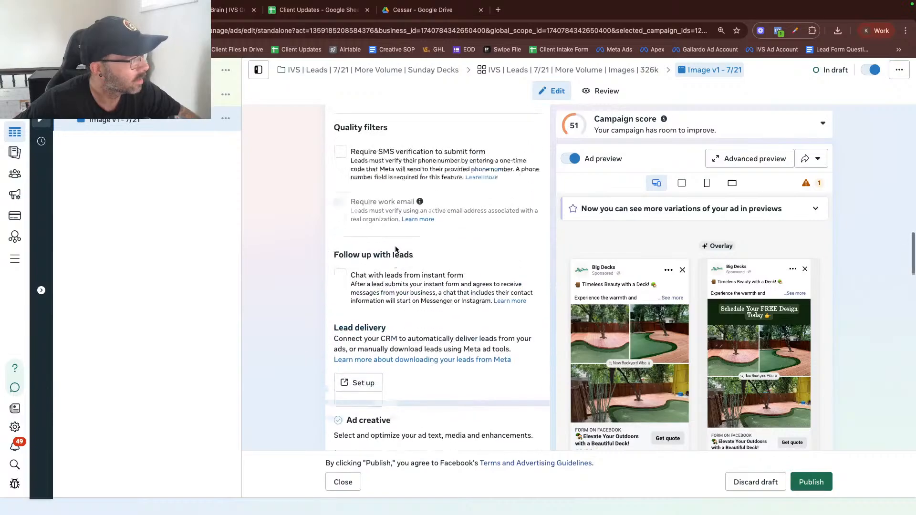
pyautogui.scroll(6, 395, 246)
pyautogui.scroll(-4, 395, 245)
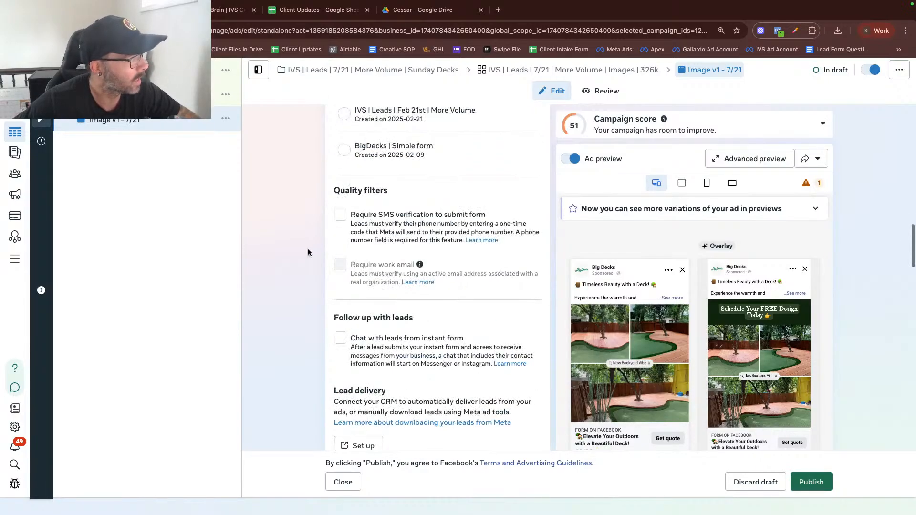
pyautogui.scroll(-7, 316, 231)
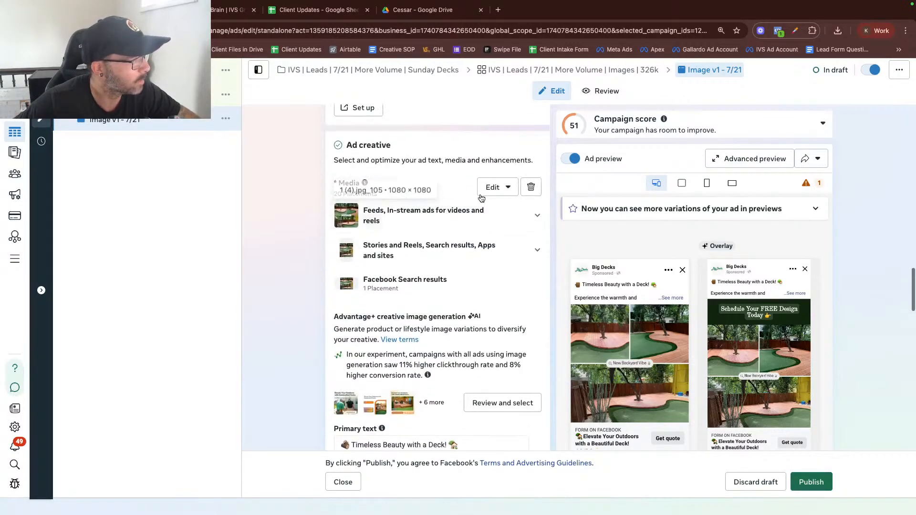
pyautogui.click(531, 187)
# Upload Land of 10000 Fixes (1).jpg from the Downloads folder and use it as the ad's image
pyautogui.click(377, 199)
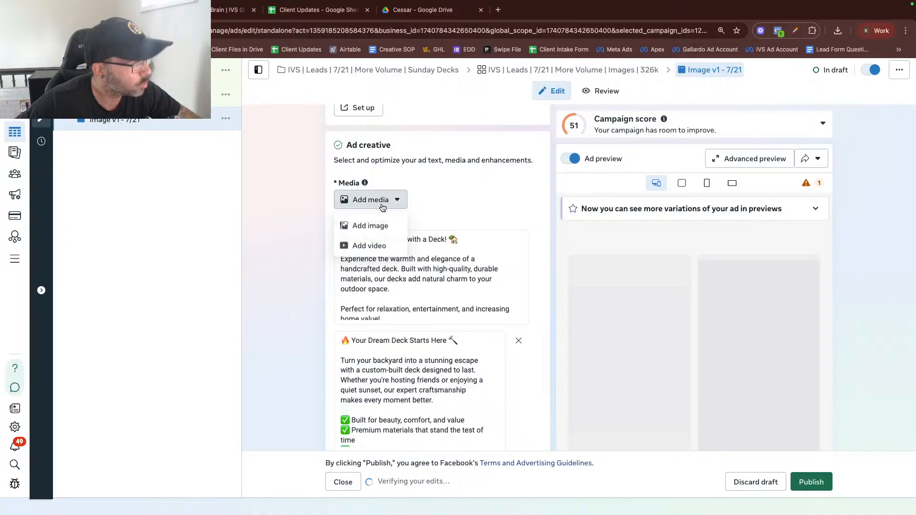
pyautogui.click(377, 231)
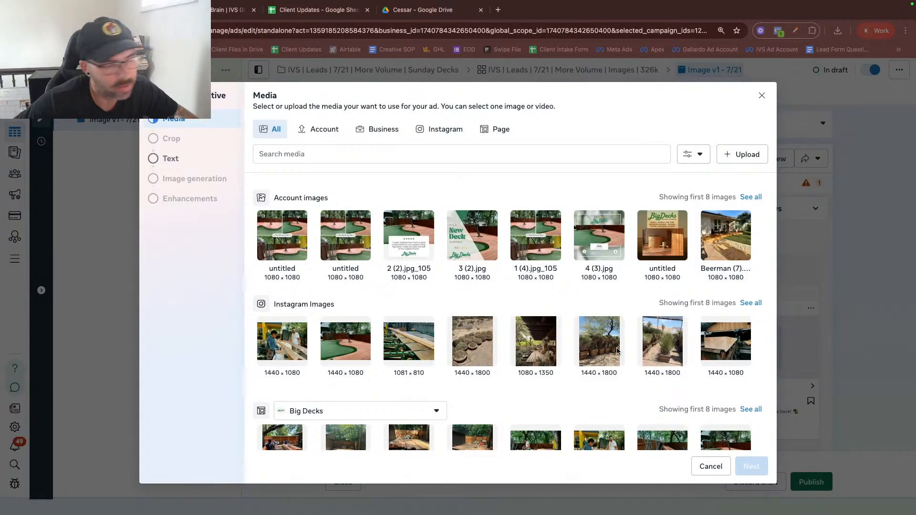
pyautogui.click(742, 154)
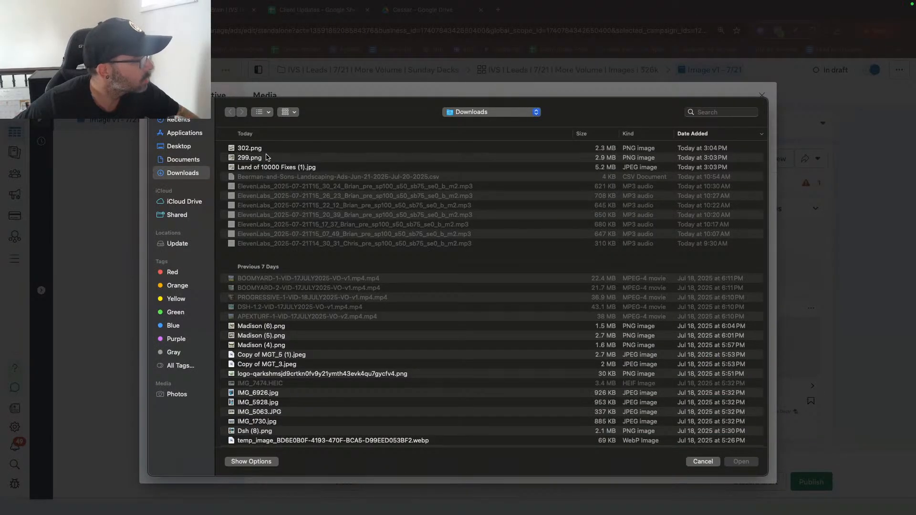
pyautogui.click(180, 146)
pyautogui.click(183, 173)
pyautogui.click(288, 159)
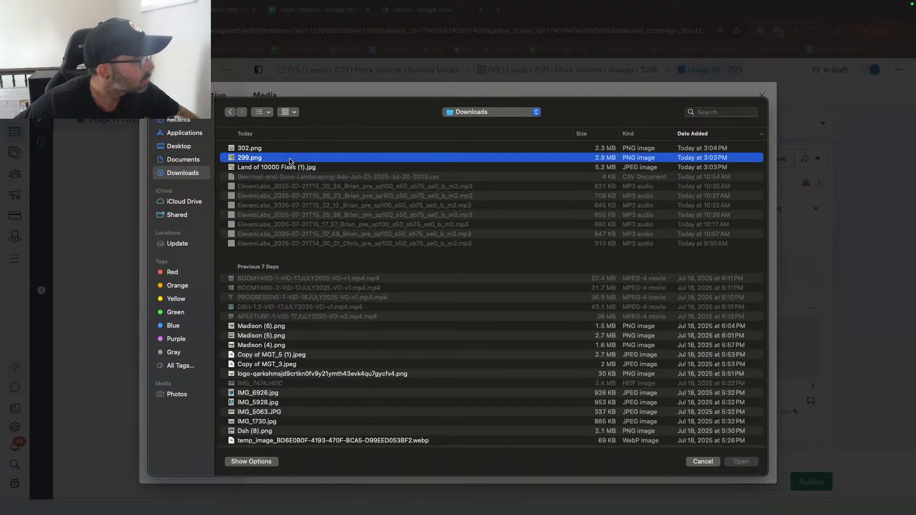
pyautogui.click(286, 151)
pyautogui.click(303, 168)
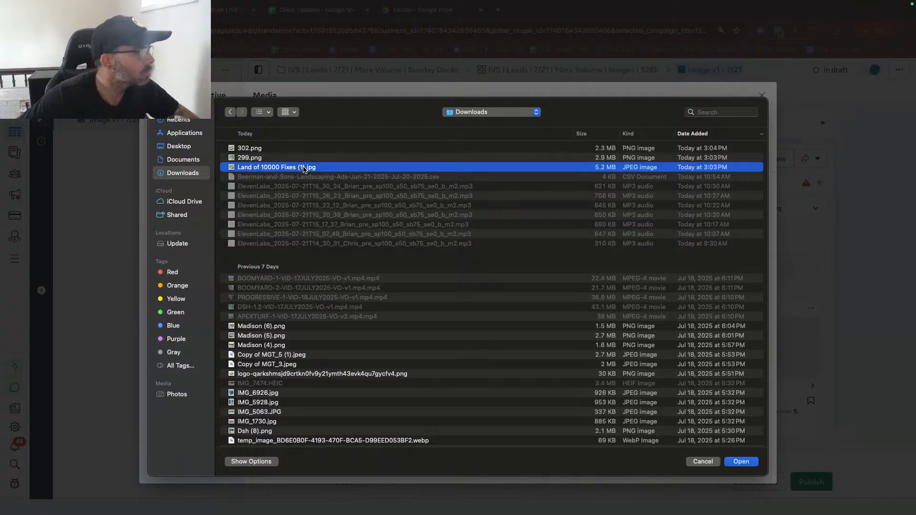
pyautogui.doubleClick(304, 169)
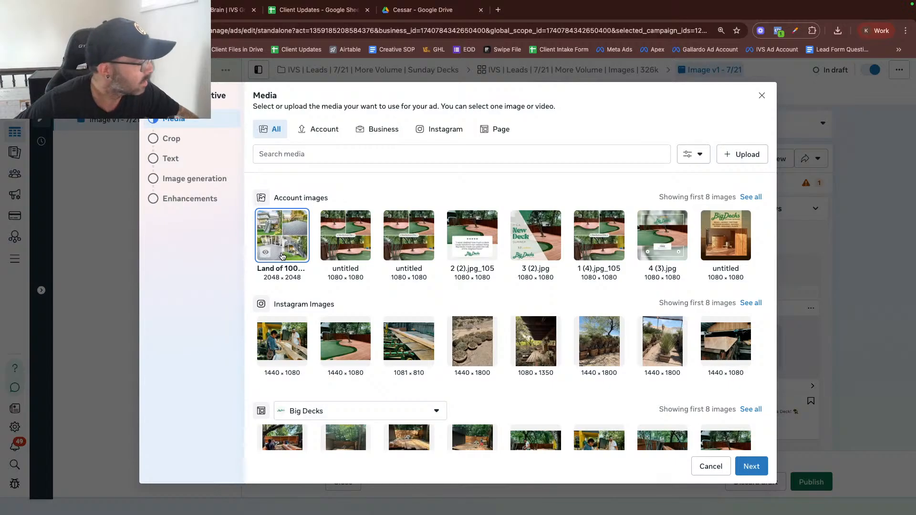
pyautogui.click(753, 470)
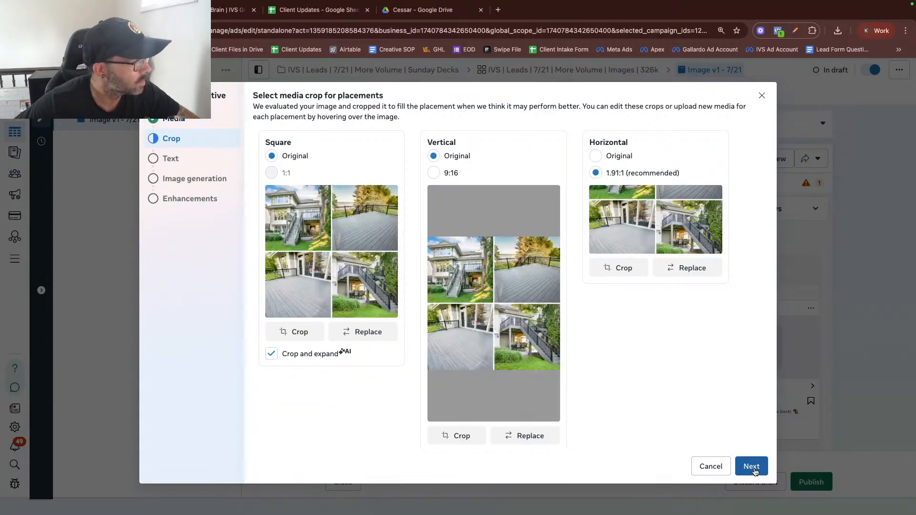
# Set the horizontal placement crop to Original, skip AI image generation, and finish the creative setup
pyautogui.click(617, 156)
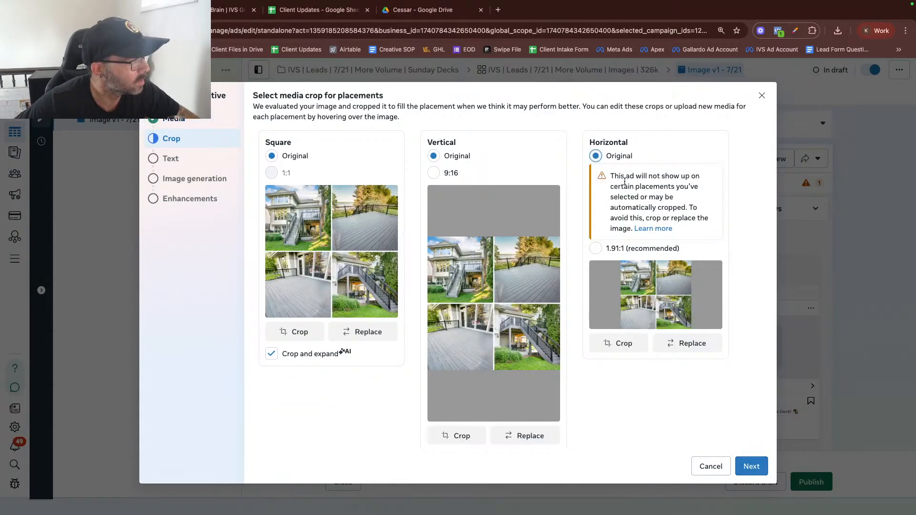
pyautogui.click(753, 467)
pyautogui.click(752, 467)
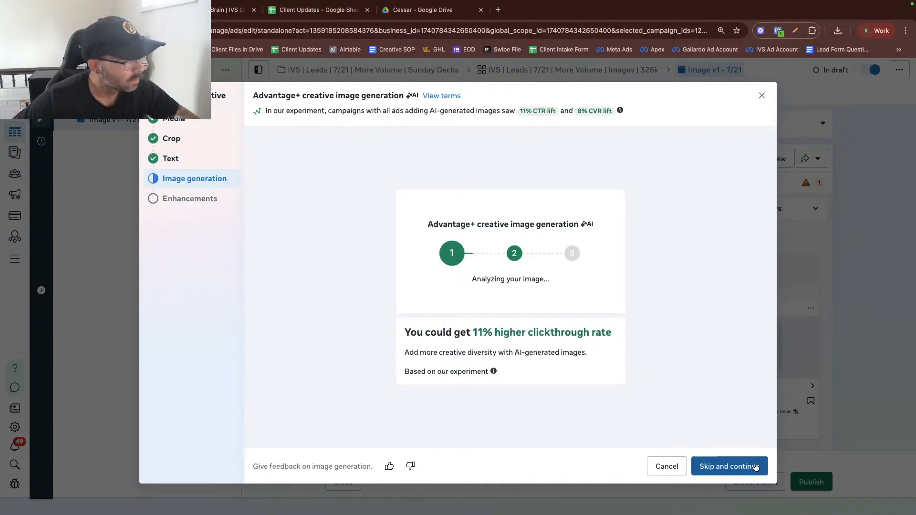
pyautogui.click(755, 468)
pyautogui.click(750, 466)
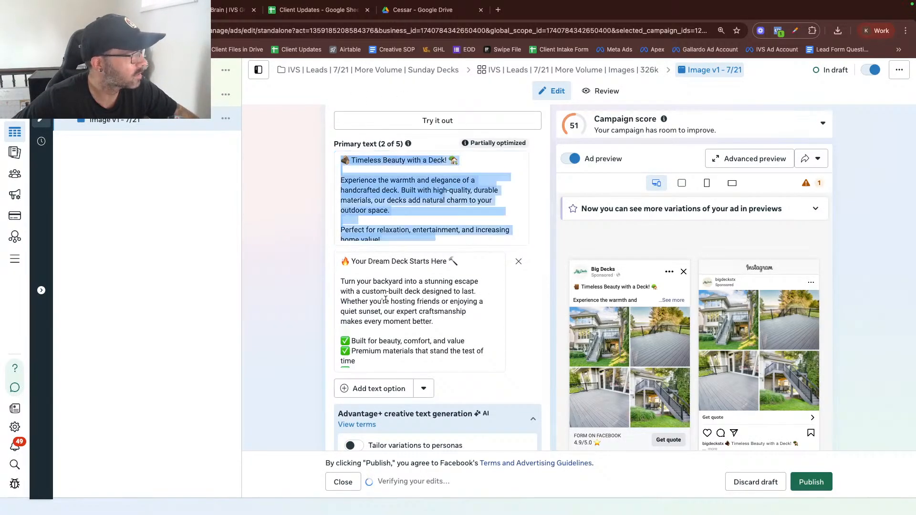
# Select the whole first primary text of the ad and switch to ChatGPT in another Chrome profile
pyautogui.click(341, 190)
pyautogui.moveTo(342, 161); pyautogui.dragTo(288, 266)
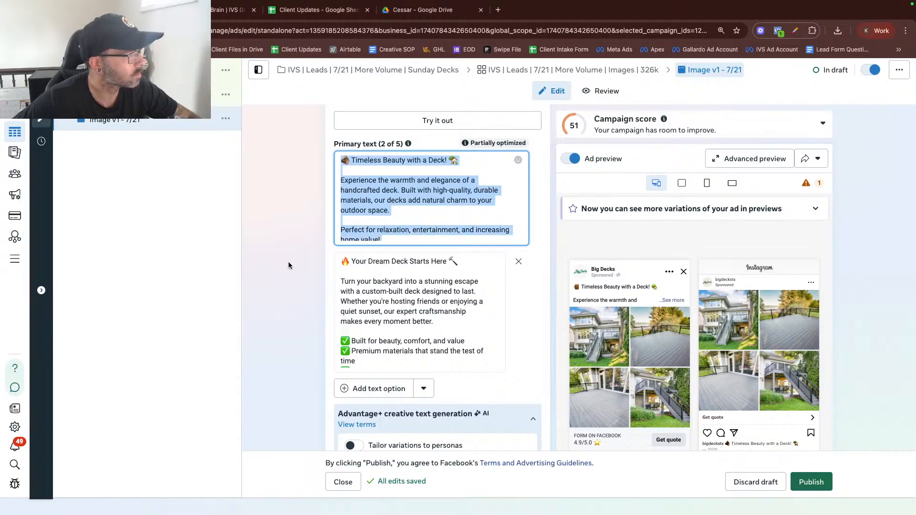
pyautogui.click(301, 10)
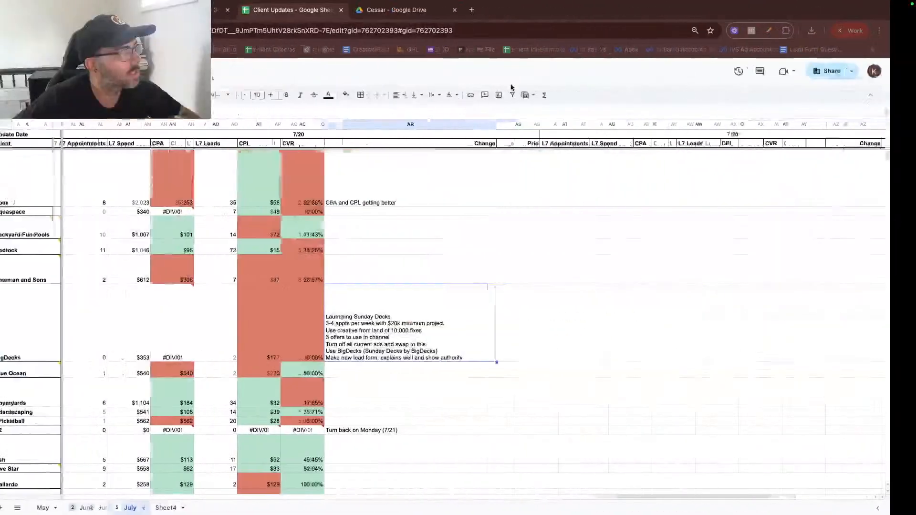
pyautogui.click(868, 32)
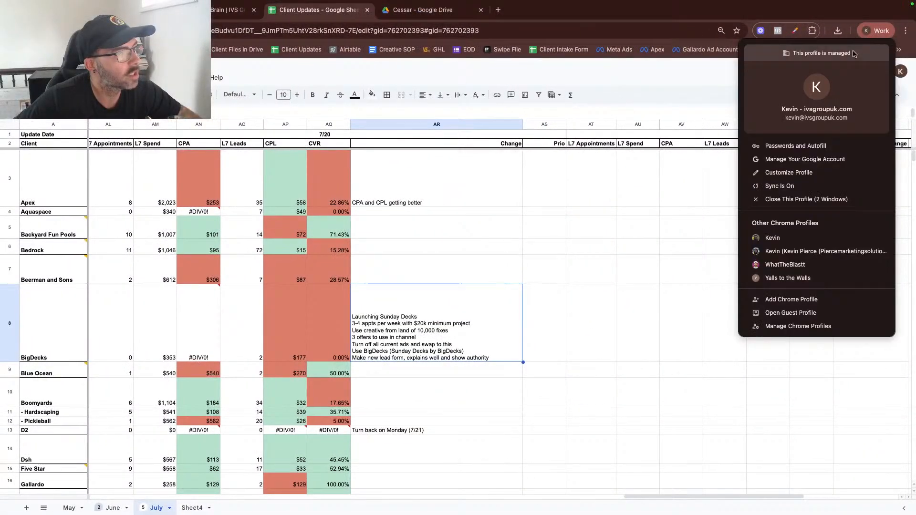
pyautogui.click(783, 241)
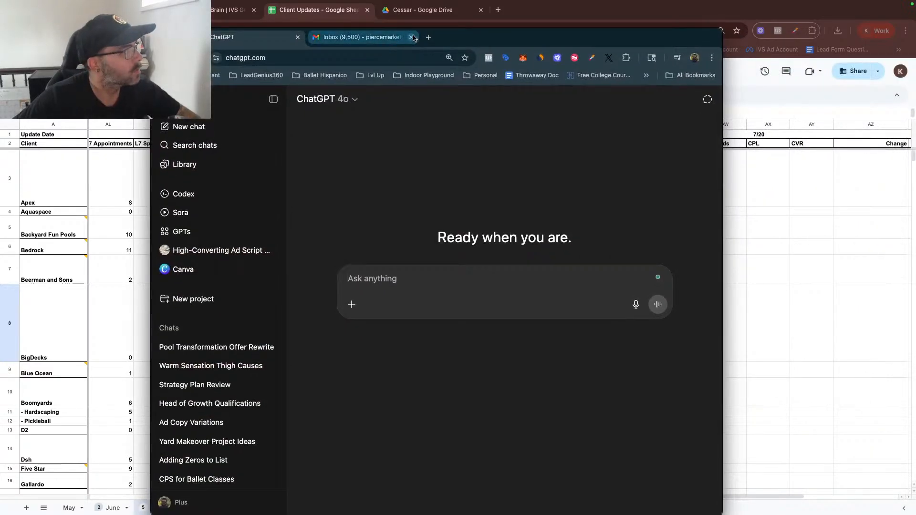
# Place the ChatGPT window beside Ads Manager and narrow it until the ad's primary text fields are uncovered
pyautogui.moveTo(349, 39); pyautogui.dragTo(573, 14)
pyautogui.click(110, 10)
pyautogui.click(307, 234)
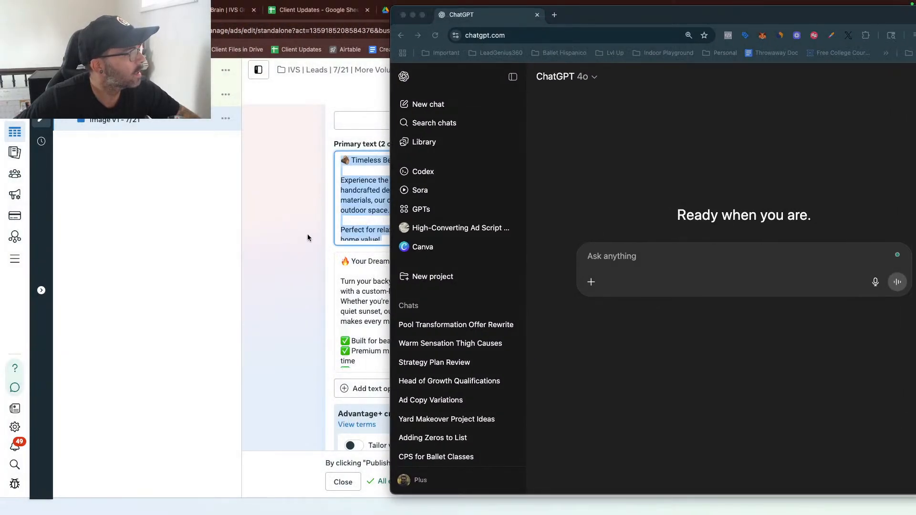
pyautogui.click(389, 45)
pyautogui.moveTo(390, 46); pyautogui.dragTo(566, 45)
# Copy the whole first primary text of the Image v1 - 7/21 ad in Ads Manager
pyautogui.click(345, 162)
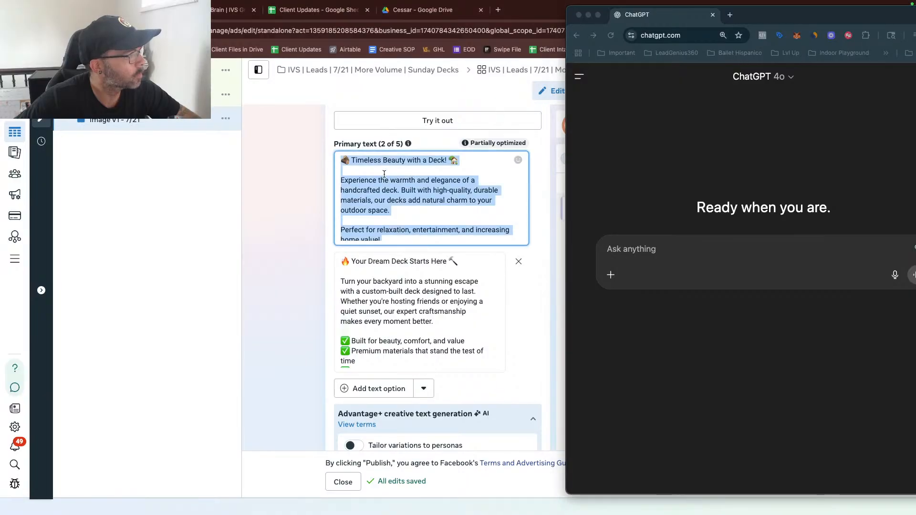
pyautogui.hotkey('ctrl', 'a')
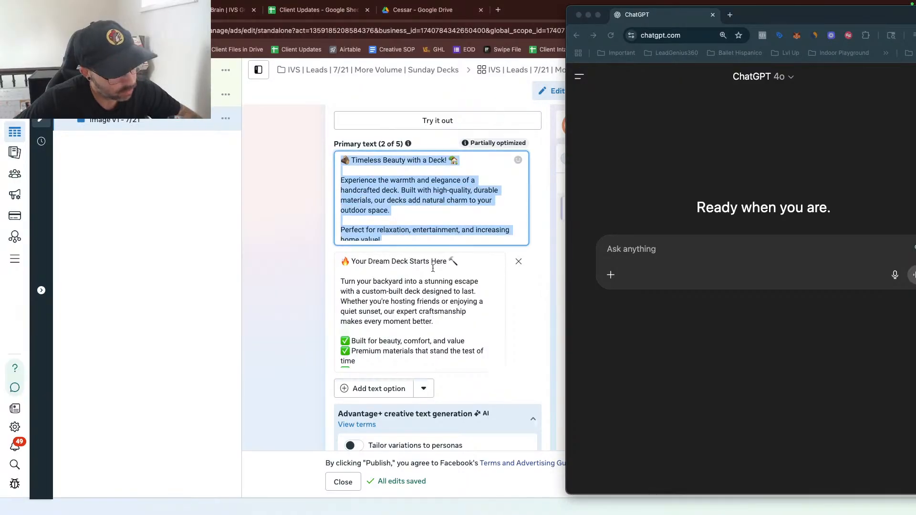
pyautogui.hotkey('ctrl', 'v')
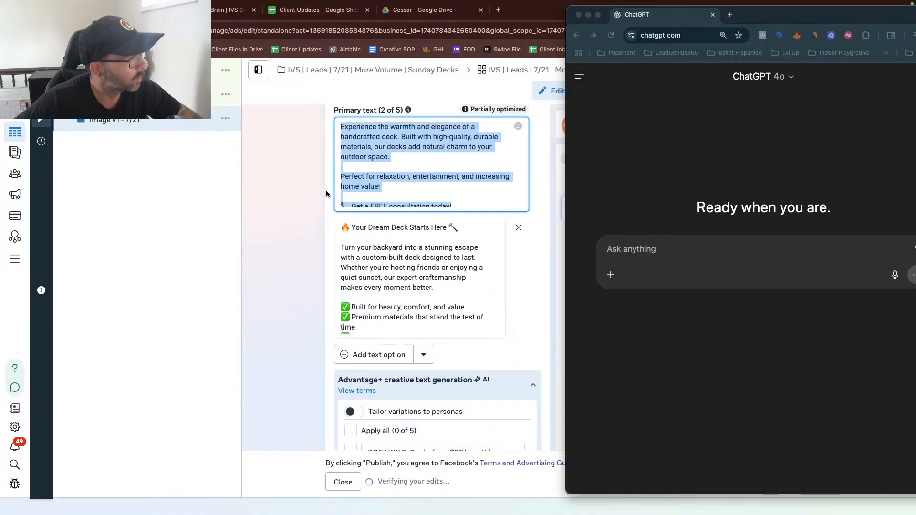
pyautogui.hotkey('ctrl', 'z')
pyautogui.click(357, 176)
pyautogui.moveTo(342, 126); pyautogui.dragTo(455, 275)
pyautogui.press('super+c')
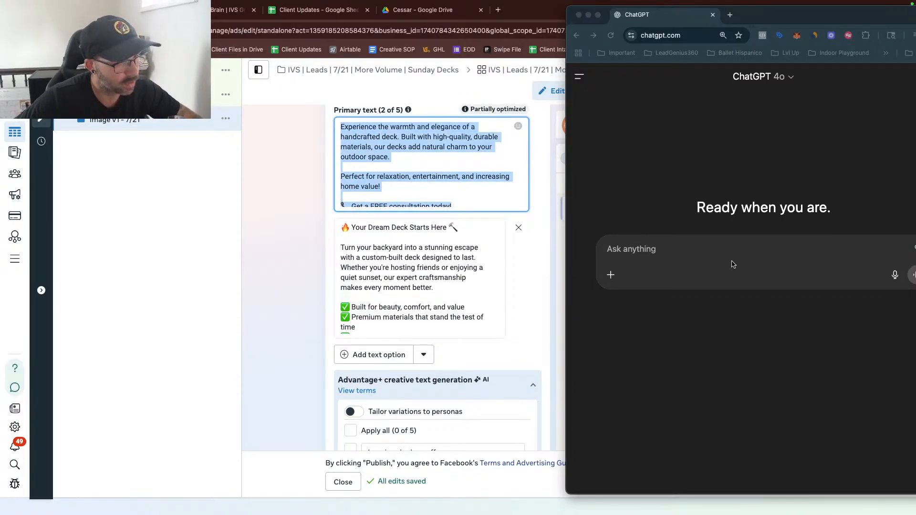
# Begin the ChatGPT prompt with "Take this ad copy and infuse it with this offer in a direct response high converting way"
pyautogui.click(626, 245)
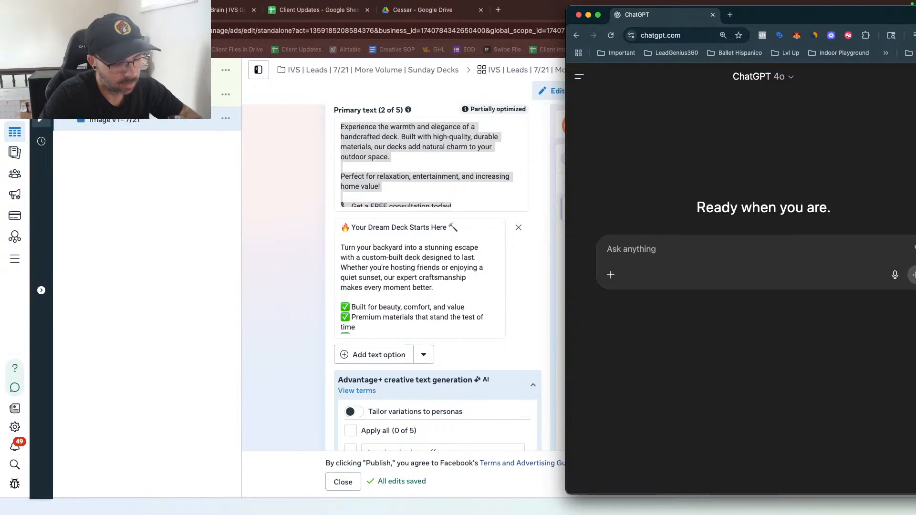
pyautogui.write('Take this ad ')
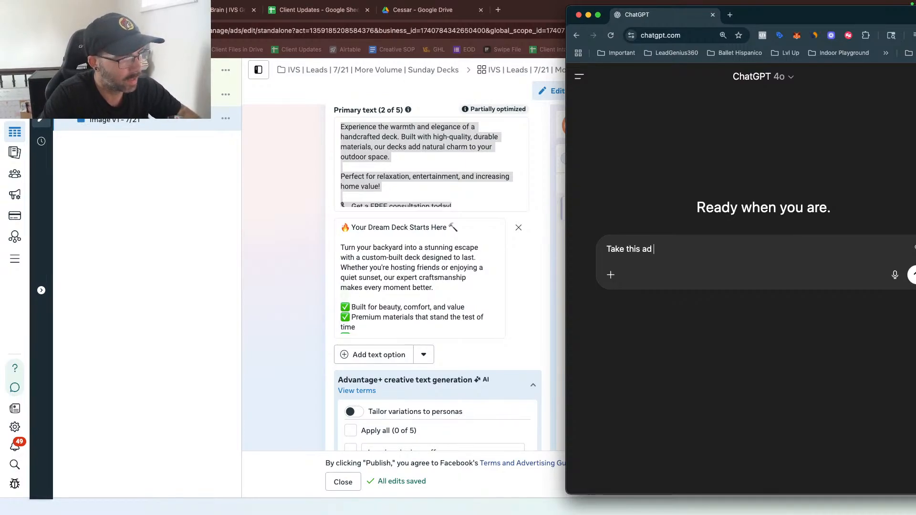
pyautogui.write('copy and in')
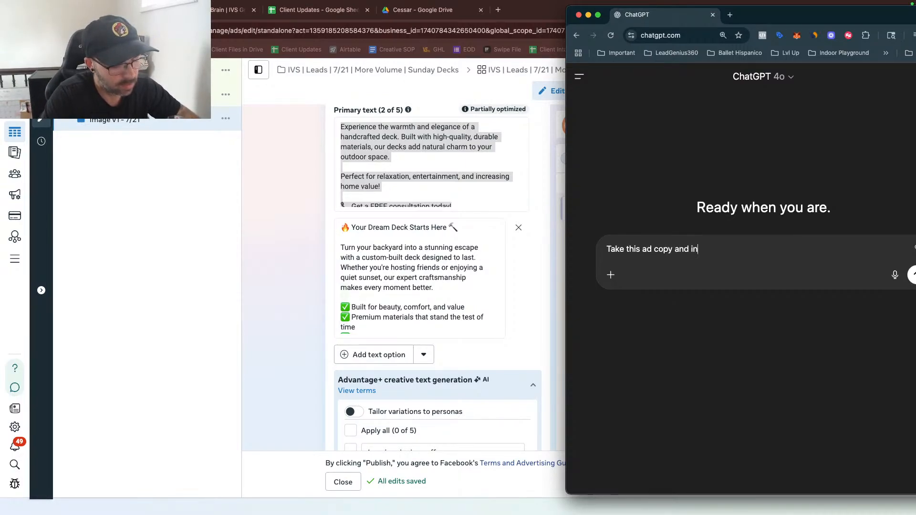
pyautogui.write('fuse it with this')
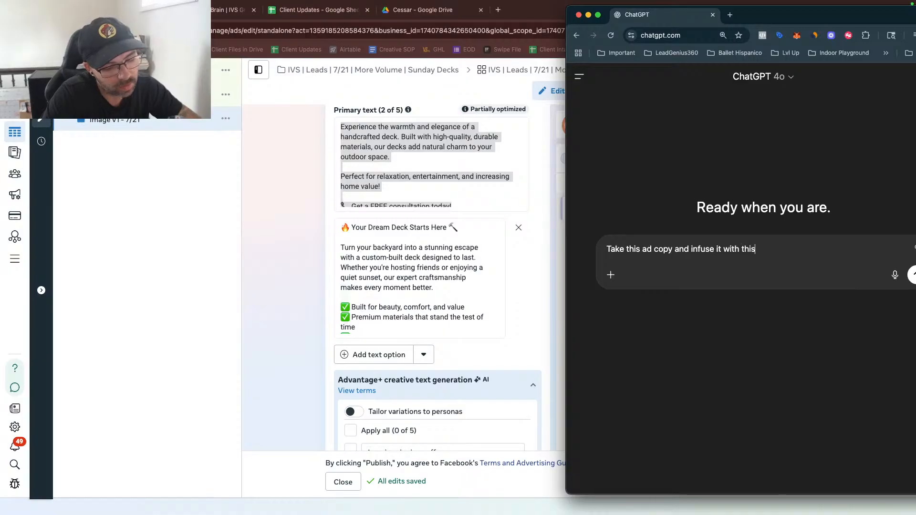
pyautogui.write(' offer in a direct response ')
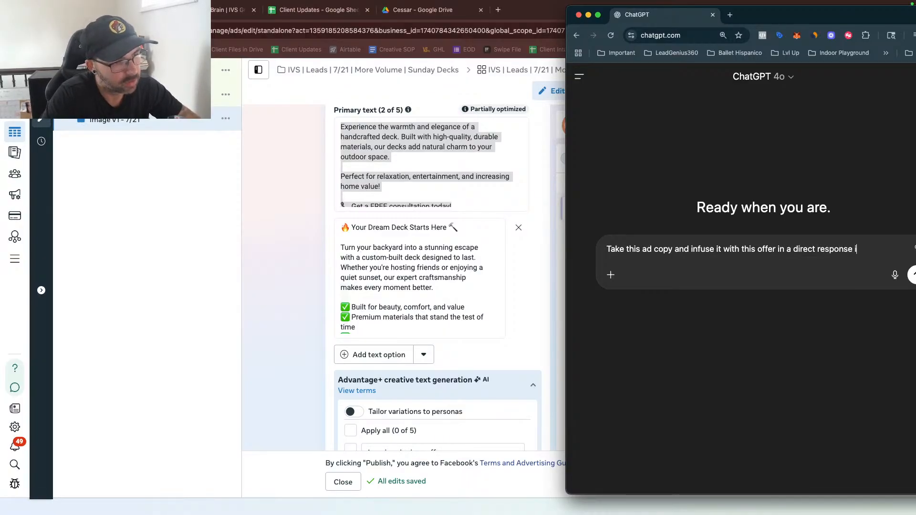
pyautogui.write('high convert')
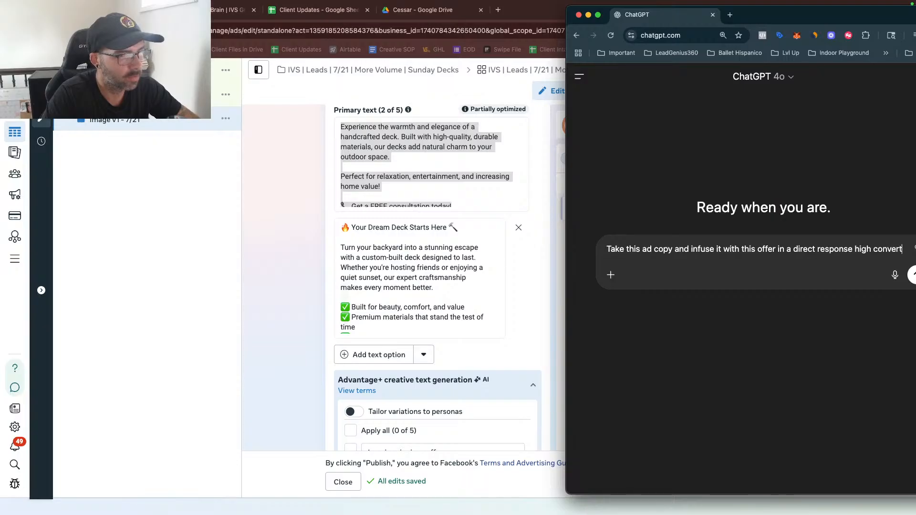
pyautogui.write('ing way')
pyautogui.hotkey('shift', 'Return')
pyautogui.hotkey('shift', 'Return')
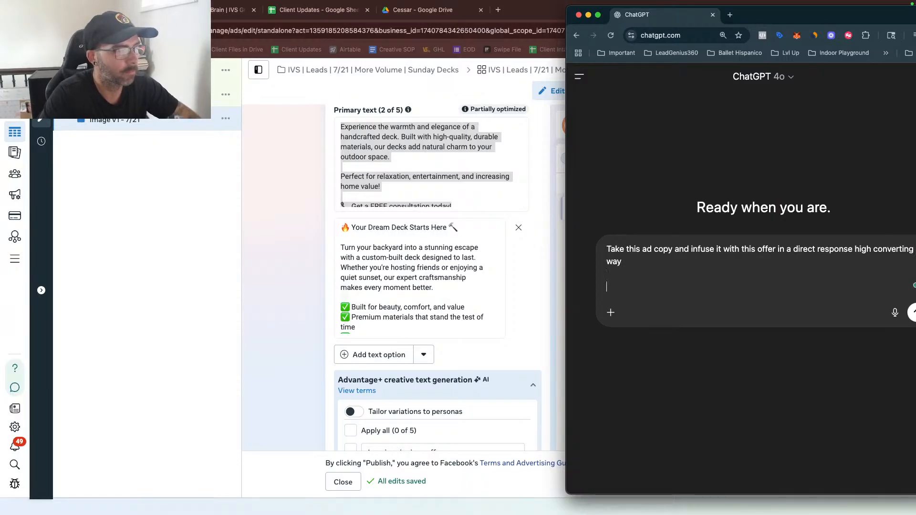
# Paste the copied ad text below the instruction in the prompt and add the line "Offer to add in:" beneath it
pyautogui.press('super+v')
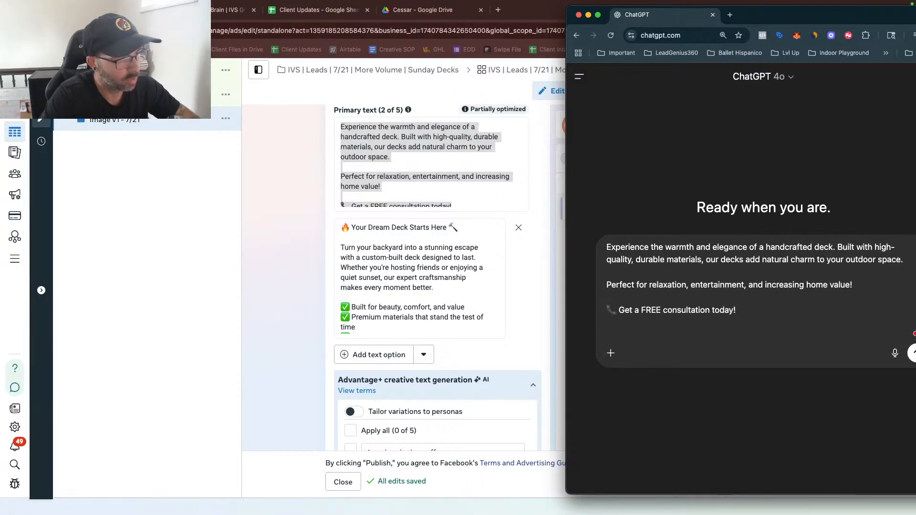
pyautogui.write('Offer to add')
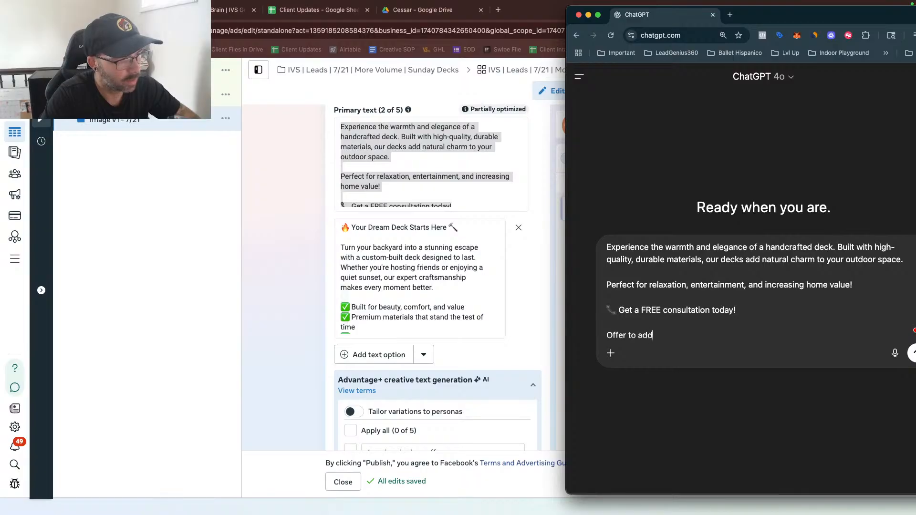
pyautogui.write(' in:')
pyautogui.hotkey('shift', 'Return')
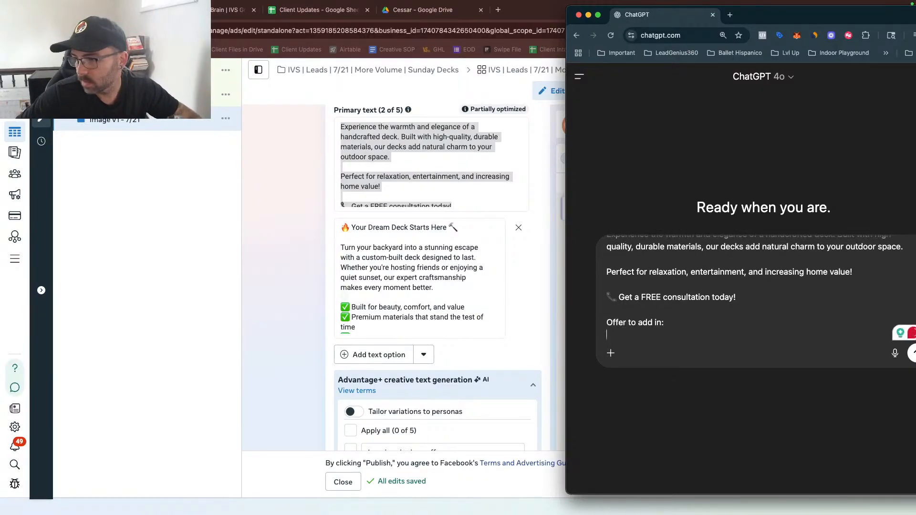
# Add the "$0 Down + Easy Financing" offer with its headline "Build Now, Pay Later – Decks Starting at $99/Month!" and submit the prompt
pyautogui.press('super+Tab')
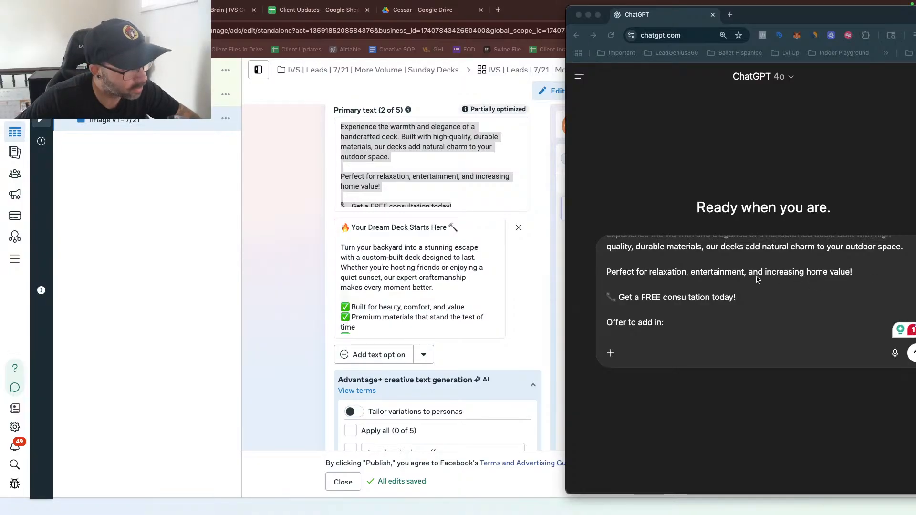
pyautogui.click(642, 329)
pyautogui.write('$0 Down + Easy Financing Headline: "Build Now, Pay Later – Decks Starting at $99/Month!"')
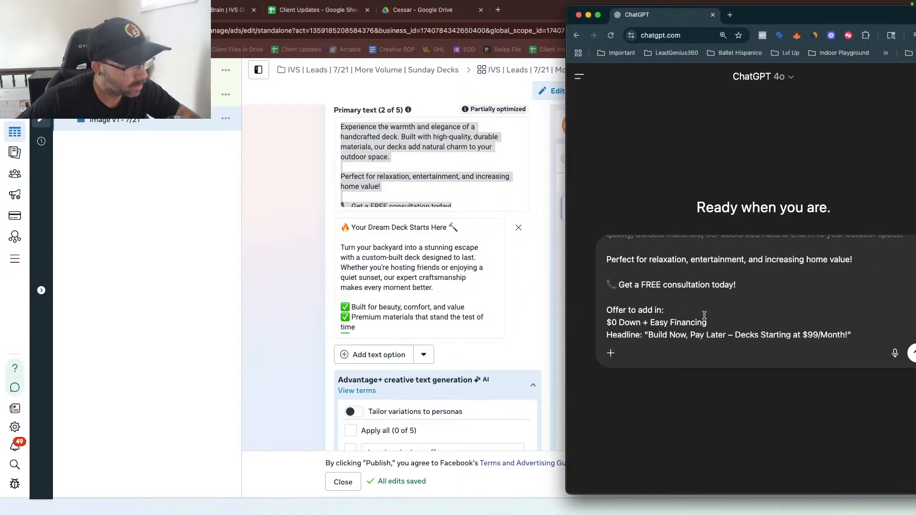
pyautogui.press('Return')
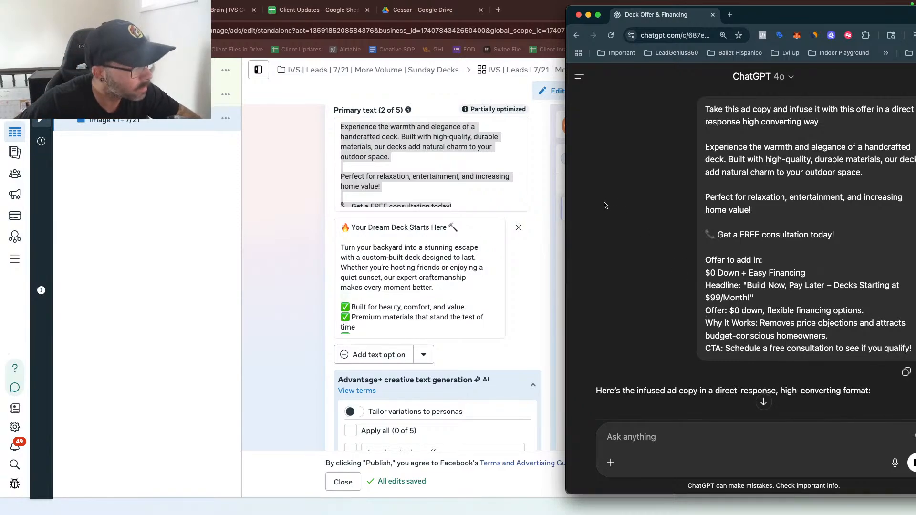
# Widen the ChatGPT window and copy the rewritten ad from the "Build Now, Pay Later" headline through the free consultation line
pyautogui.moveTo(566, 217); pyautogui.dragTo(428, 224)
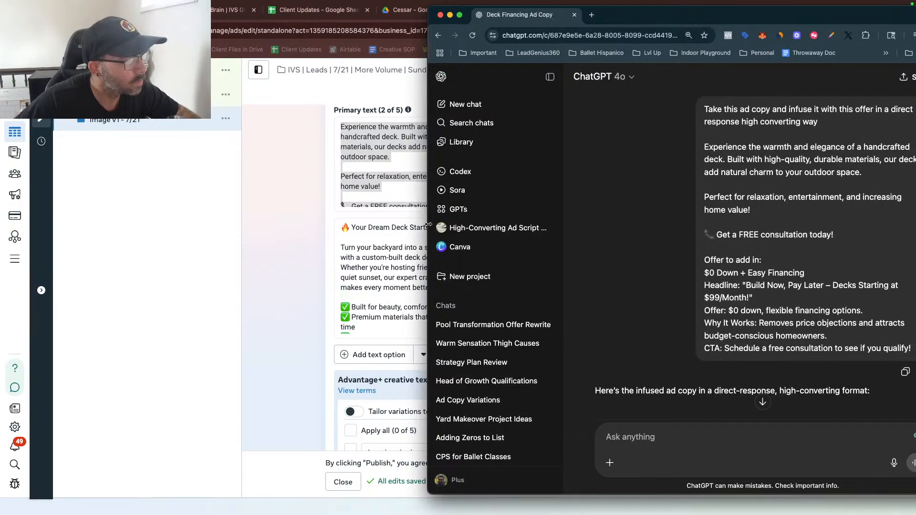
pyautogui.scroll(-3, 697, 295)
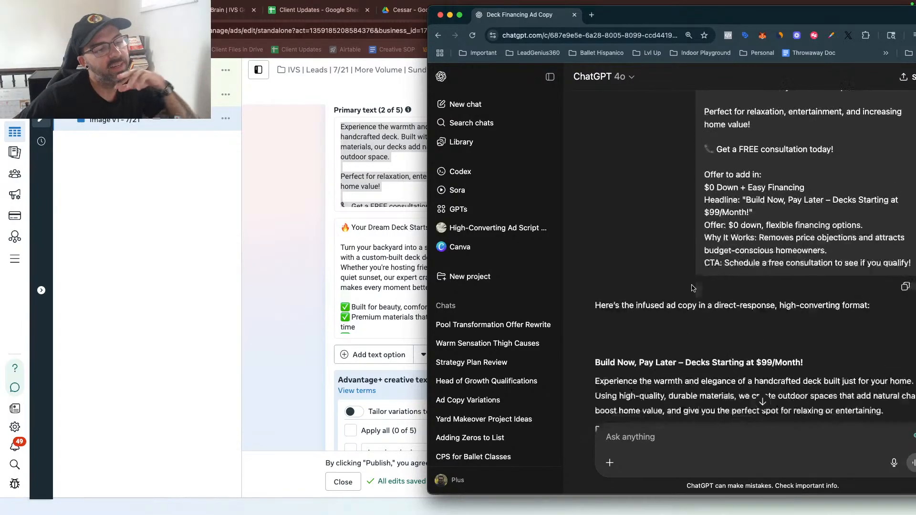
pyautogui.scroll(-3, 691, 285)
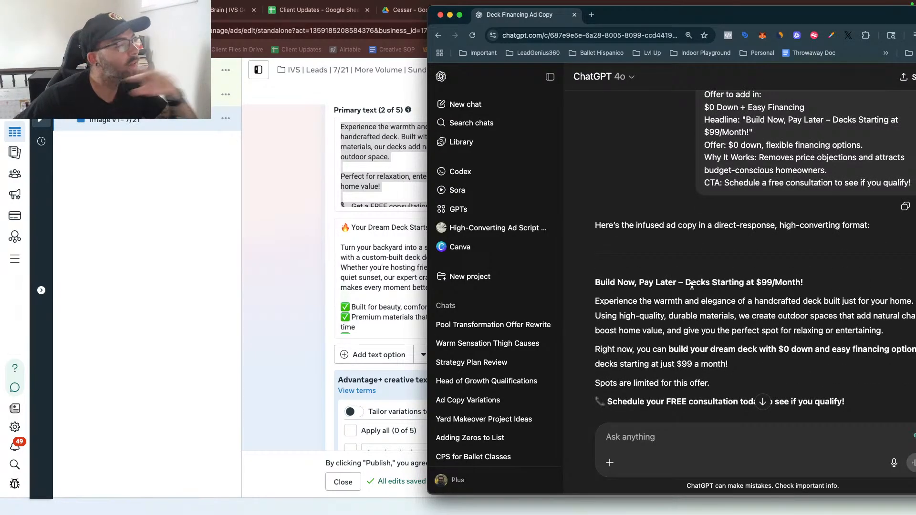
pyautogui.scroll(-3, 702, 285)
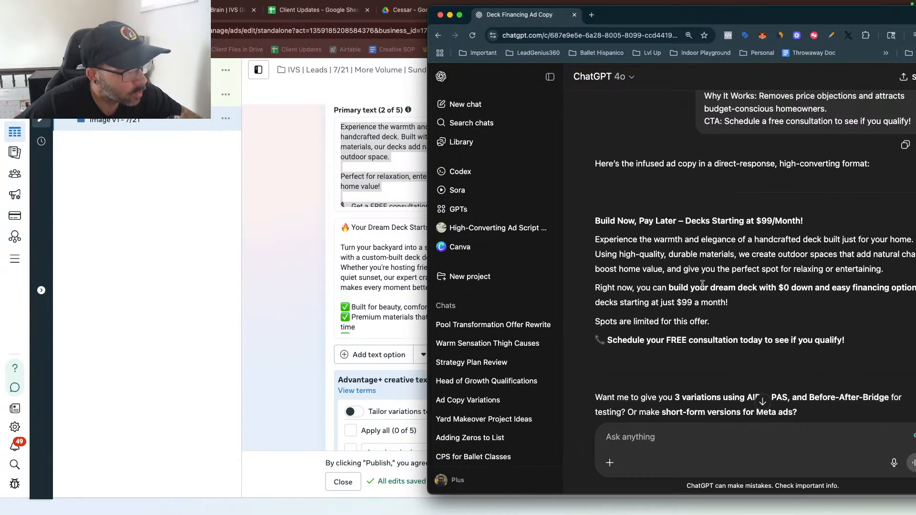
pyautogui.moveTo(428, 229); pyautogui.dragTo(333, 229)
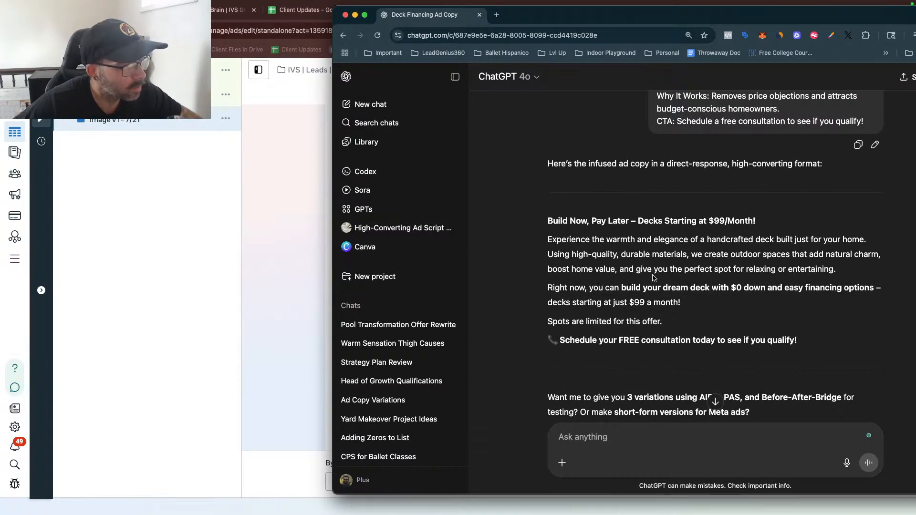
pyautogui.scroll(-3, 670, 302)
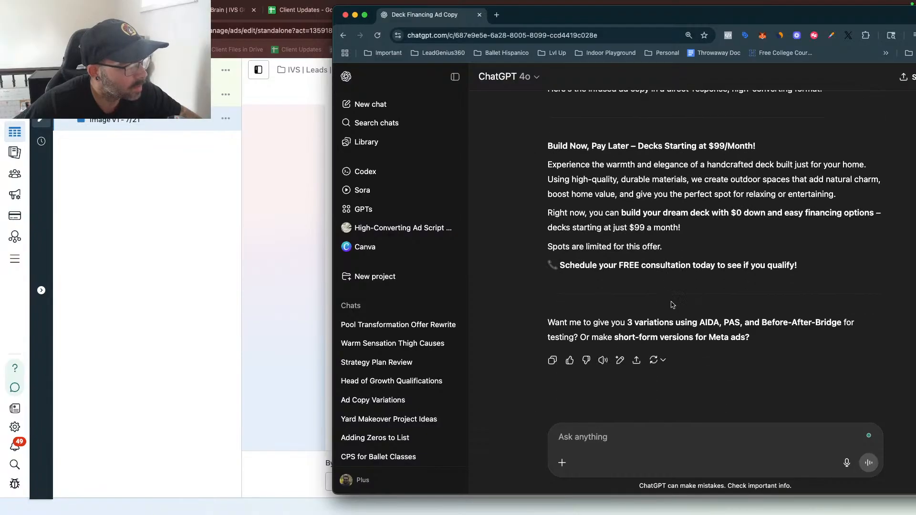
pyautogui.scroll(1, 626, 283)
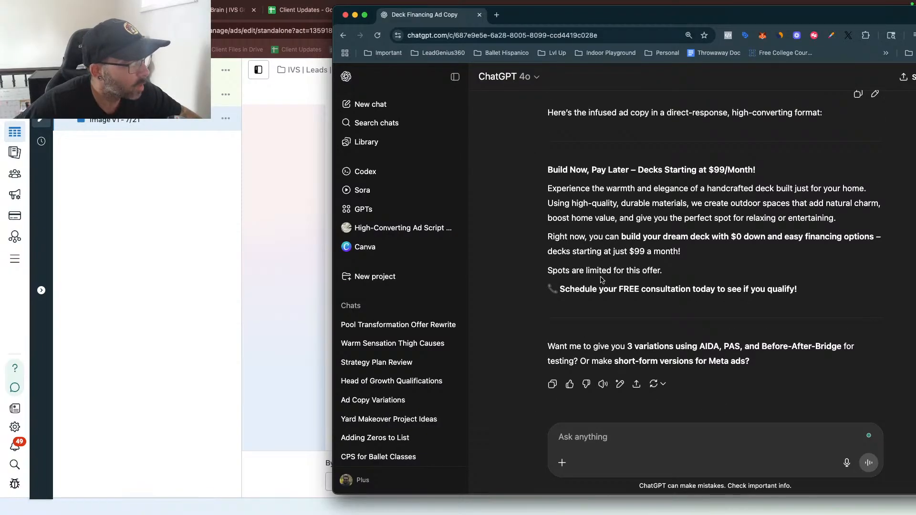
pyautogui.moveTo(801, 291); pyautogui.dragTo(545, 176)
pyautogui.press('super+c')
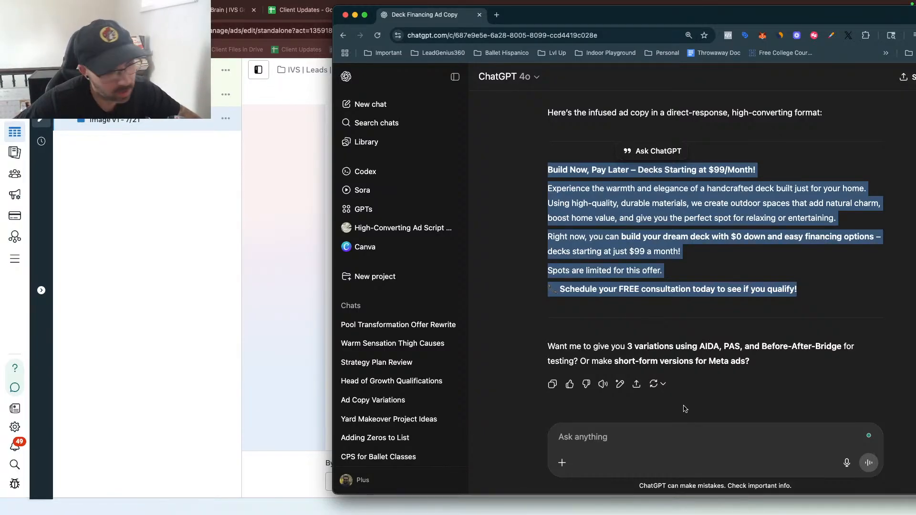
# Examine ChatGPT's suggestion of AIDA, PAS and Before-After-Bridge variations below the rewritten ad
pyautogui.click(661, 358)
pyautogui.moveTo(700, 346); pyautogui.dragTo(804, 347)
pyautogui.click(714, 348)
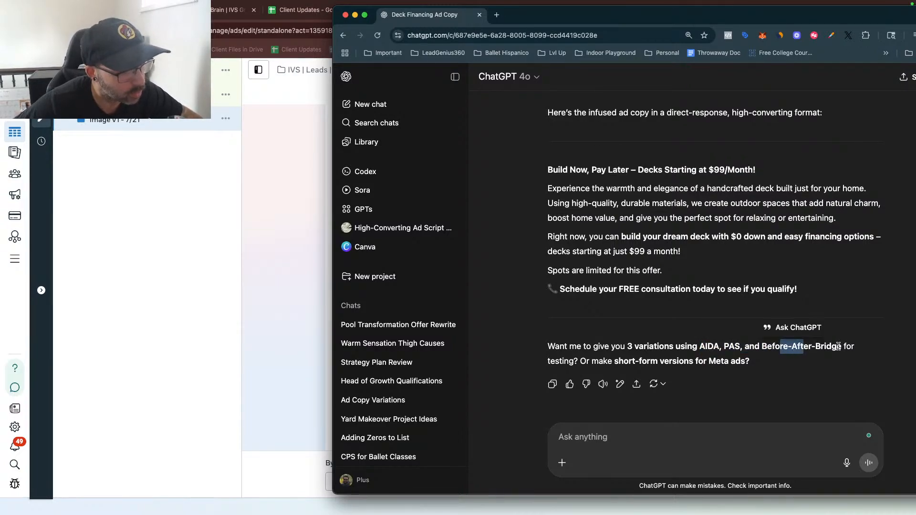
pyautogui.click(795, 354)
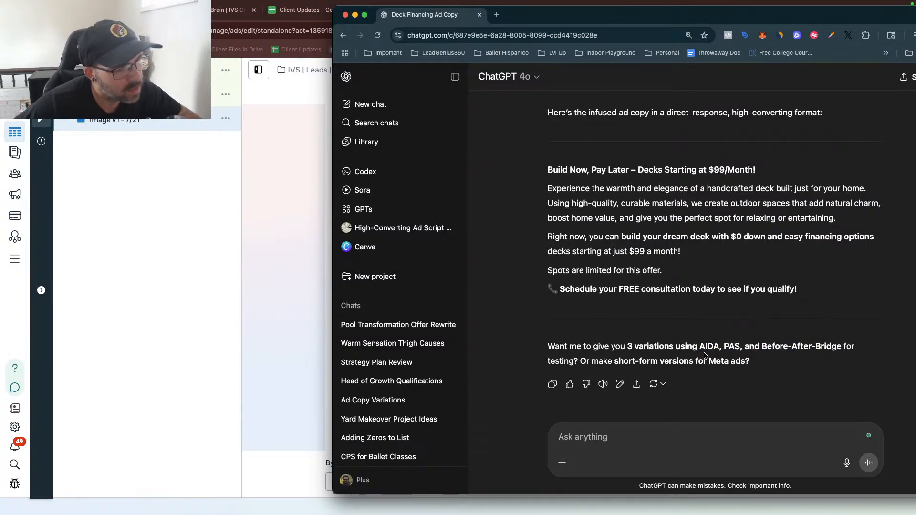
pyautogui.moveTo(699, 346); pyautogui.dragTo(843, 348)
pyautogui.click(734, 344)
pyautogui.click(819, 358)
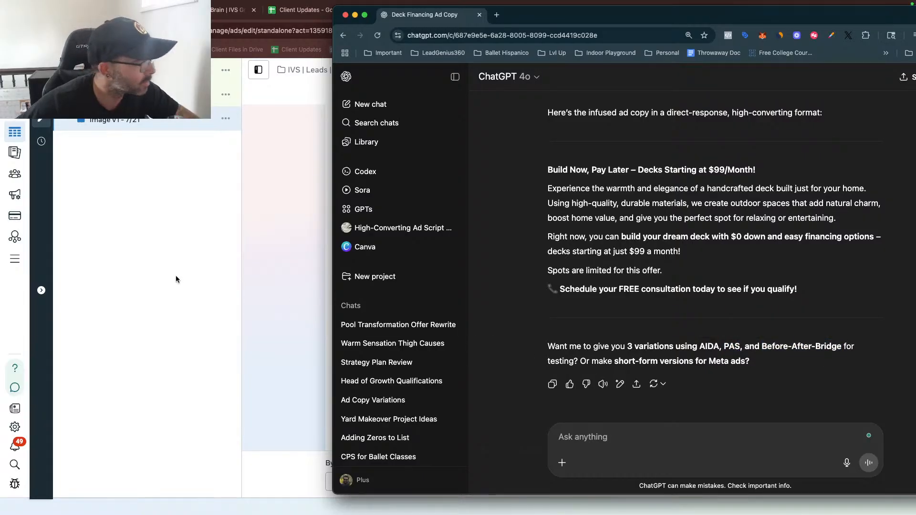
# Narrow the ChatGPT window and replace the first primary text in Ads Manager with the copied "Build Now, Pay Later" ad copy
pyautogui.click(280, 265)
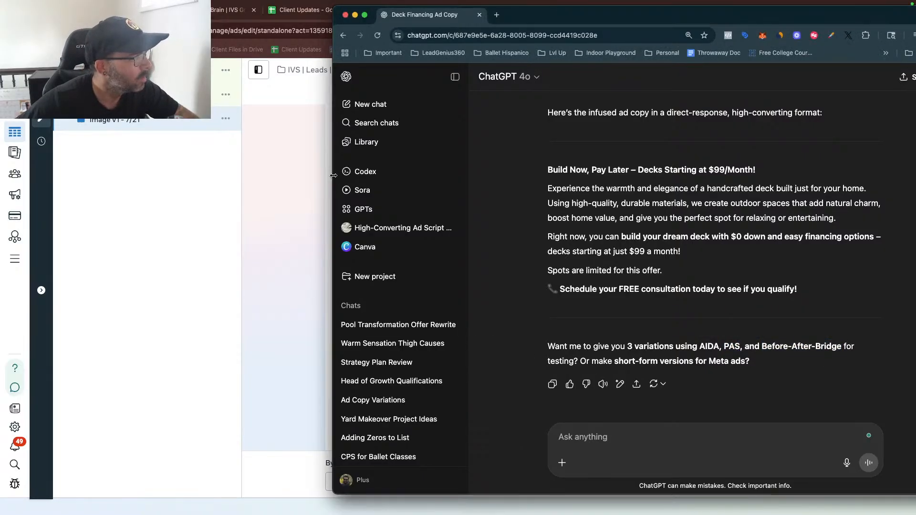
pyautogui.moveTo(333, 174); pyautogui.dragTo(596, 183)
pyautogui.click(372, 183)
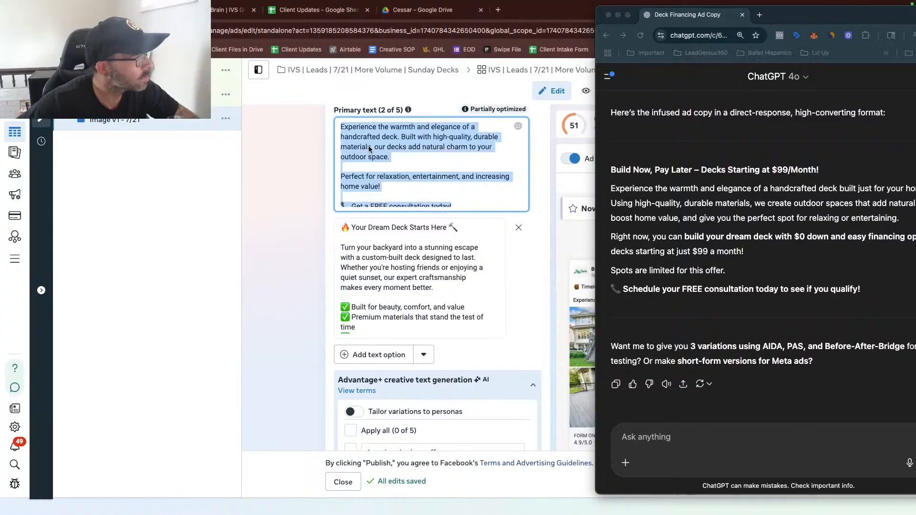
pyautogui.press('super+v')
pyautogui.scroll(-3, 429, 286)
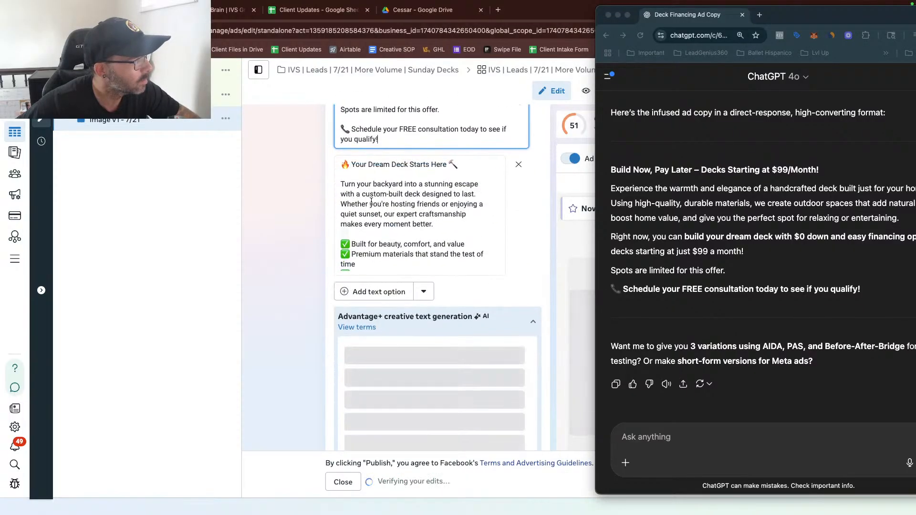
# Ask ChatGPT for the AIDA variation of the ad copy
pyautogui.click(702, 434)
pyautogui.write('AIDFA')
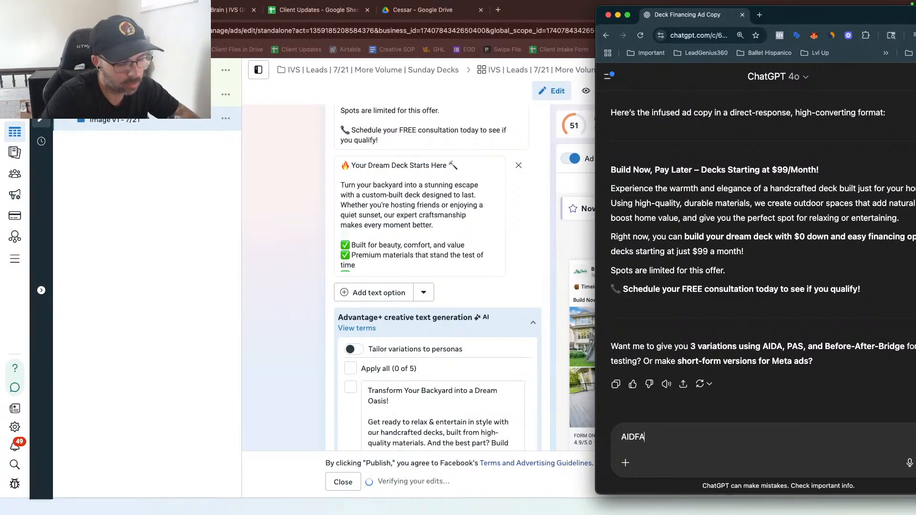
pyautogui.write(' f')
pyautogui.press('BackSpace')
pyautogui.write('A')
pyautogui.press('Return')
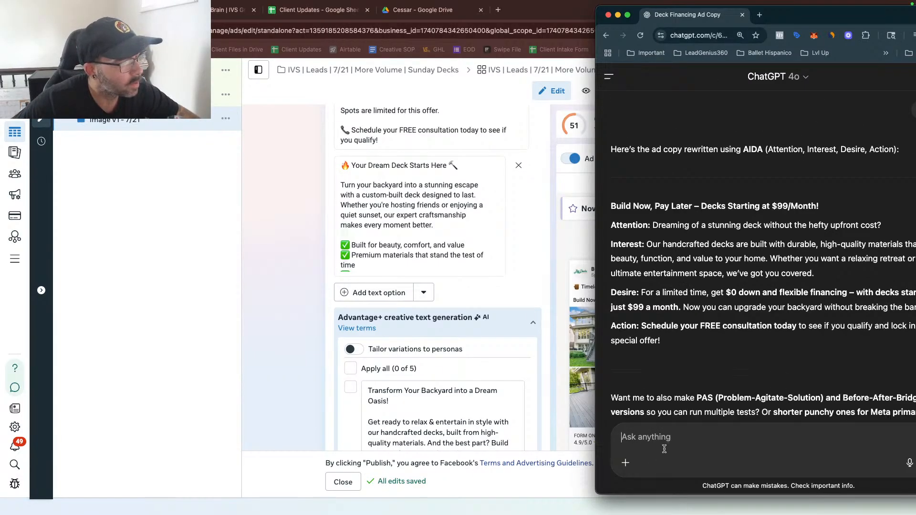
# Ask ChatGPT to make the AIDA ad copy copy/paste ready and add emojis
pyautogui.write('Make it co')
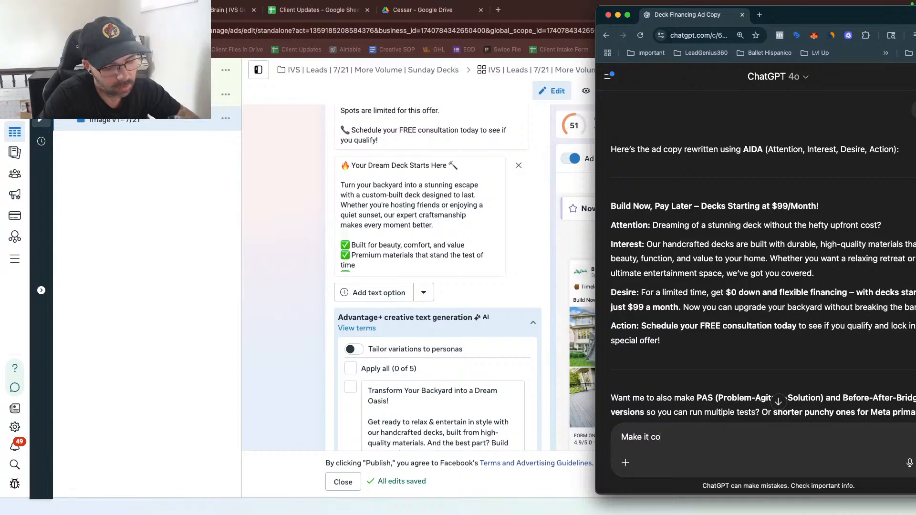
pyautogui.write('pyu/pase')
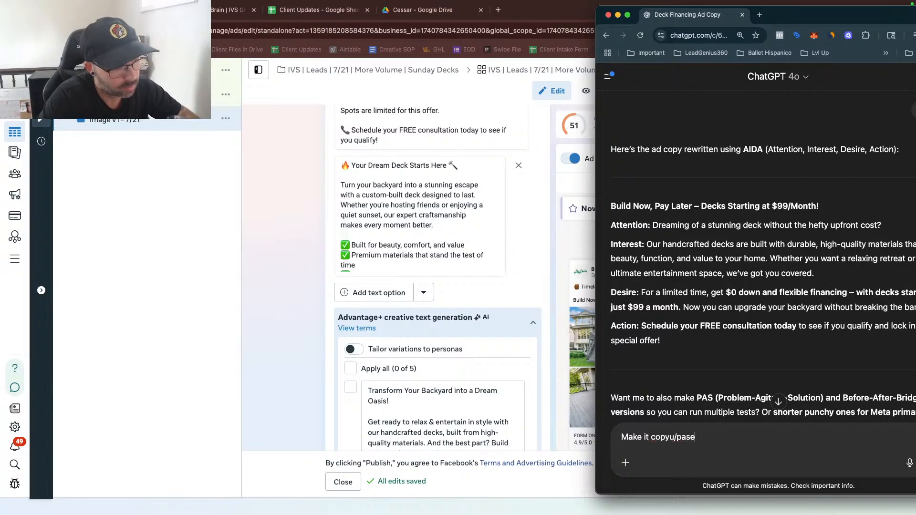
pyautogui.write('te ready and add emojis')
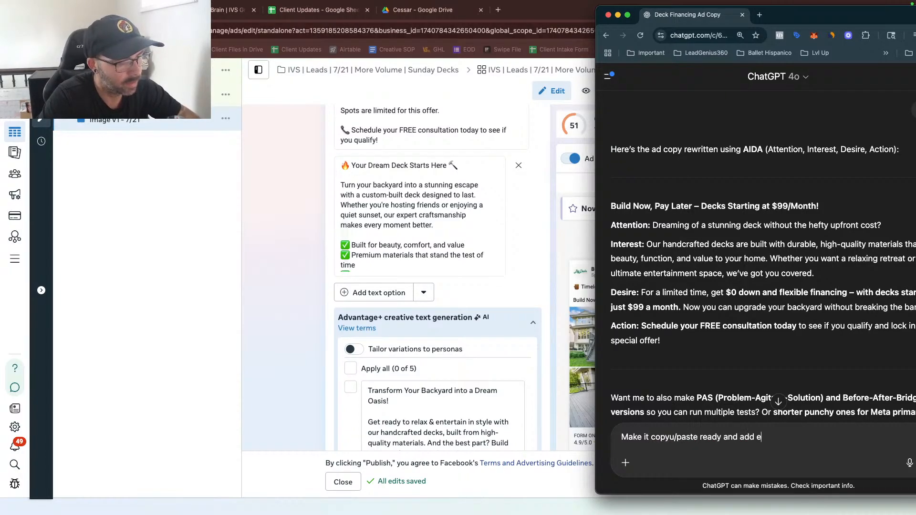
pyautogui.press('Return')
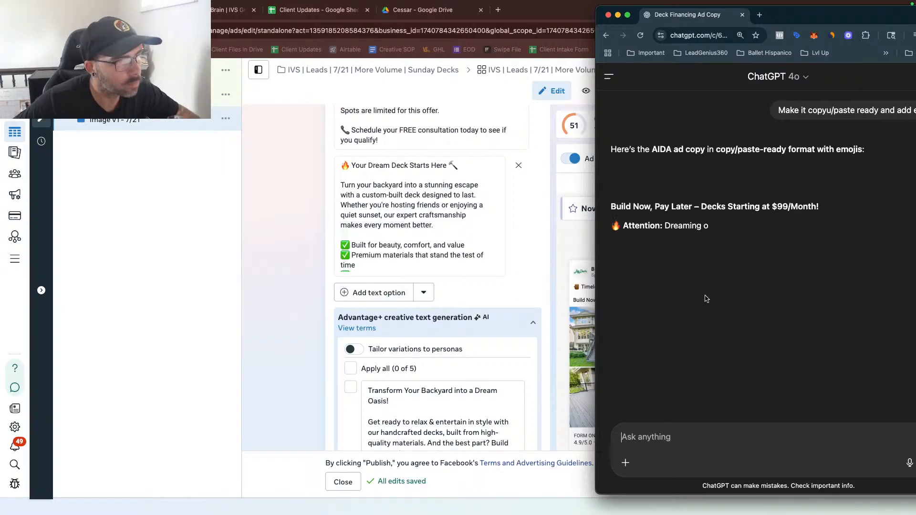
# Examine the AIDA ad versions in the chat, checking the Attention, Interest, Desire and Action labels in the copy
pyautogui.scroll(1, 669, 170)
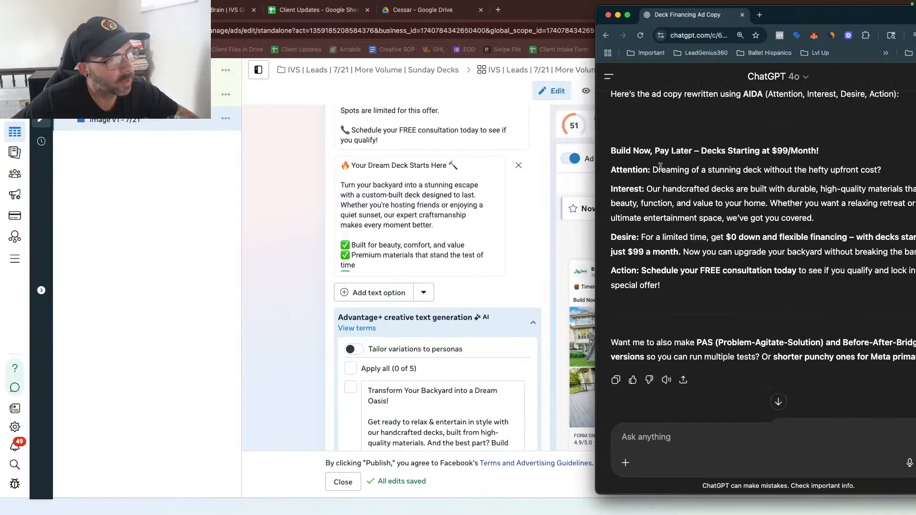
pyautogui.moveTo(612, 173); pyautogui.dragTo(628, 190)
pyautogui.click(656, 198)
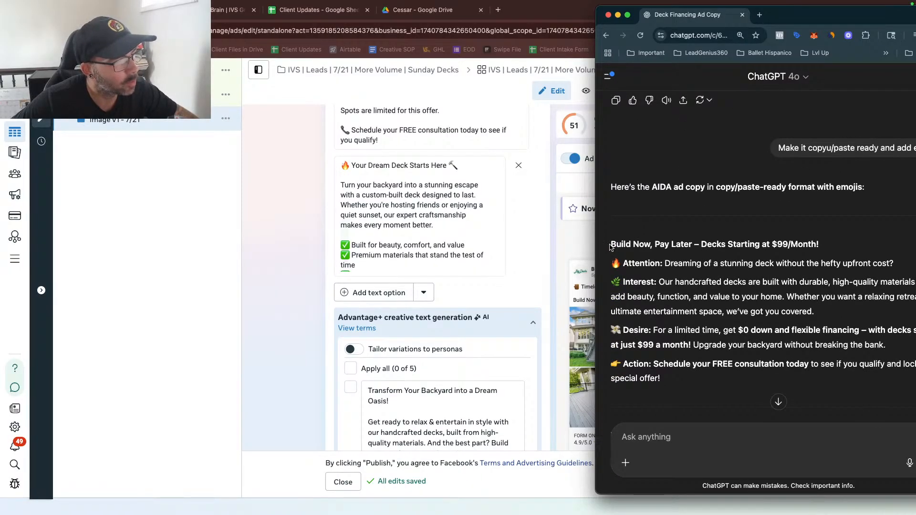
pyautogui.moveTo(611, 265); pyautogui.dragTo(717, 371)
pyautogui.click(666, 367)
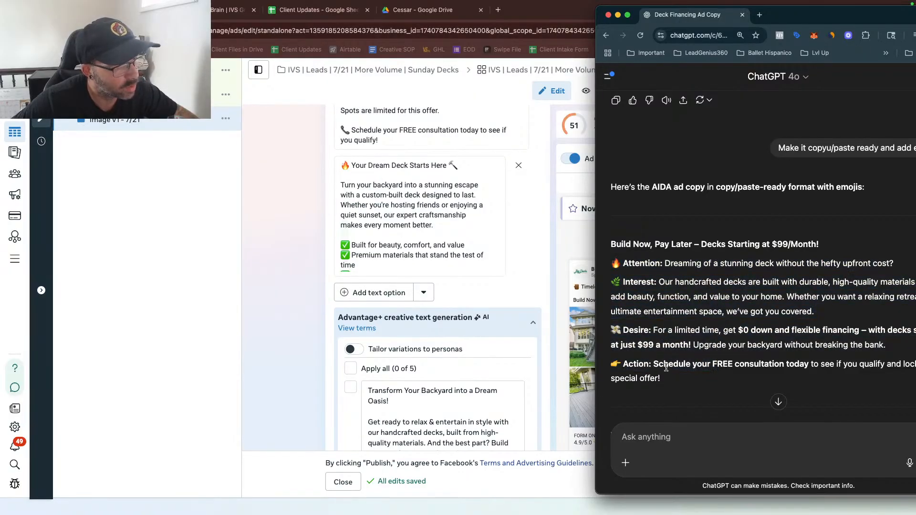
pyautogui.tripleClick(639, 261)
pyautogui.click(636, 280)
# Ask ChatGPT to take out the AIDA explanation and just give the ad copy
pyautogui.click(669, 432)
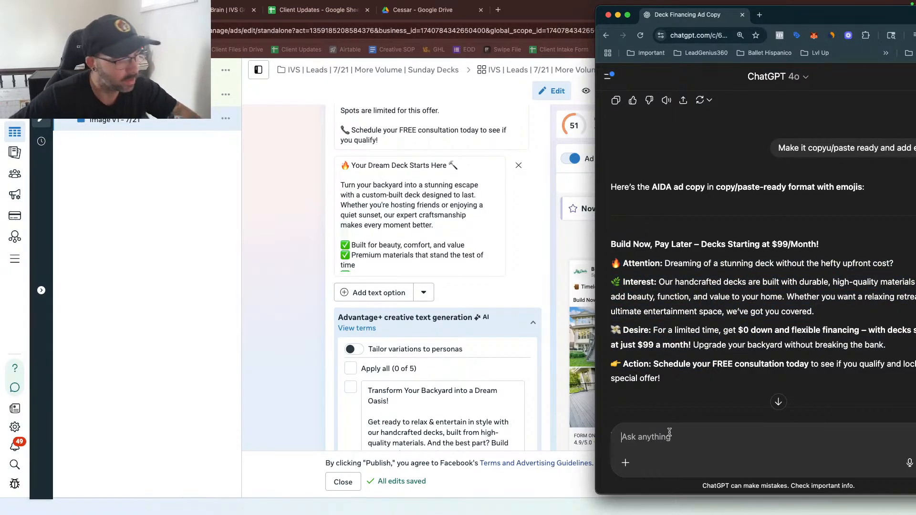
pyautogui.write('Take o')
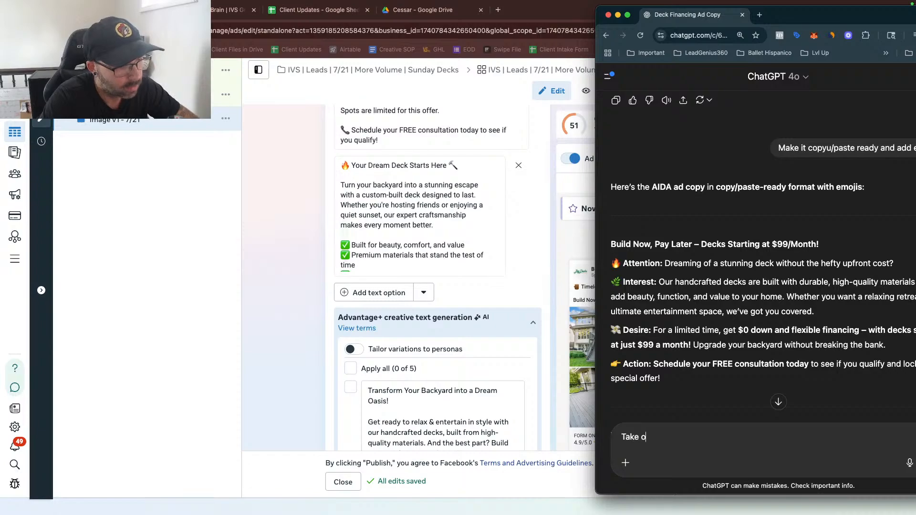
pyautogui.write('ut the AIDA e')
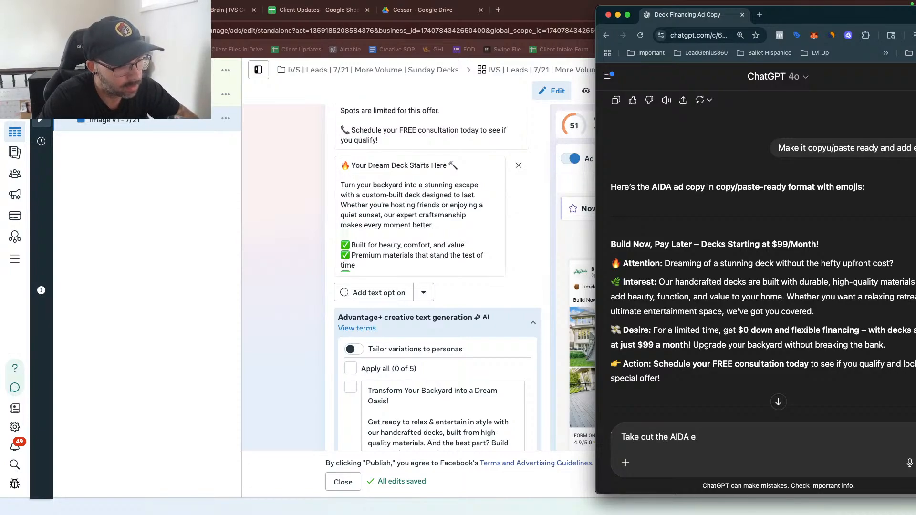
pyautogui.write('xplanation and just ')
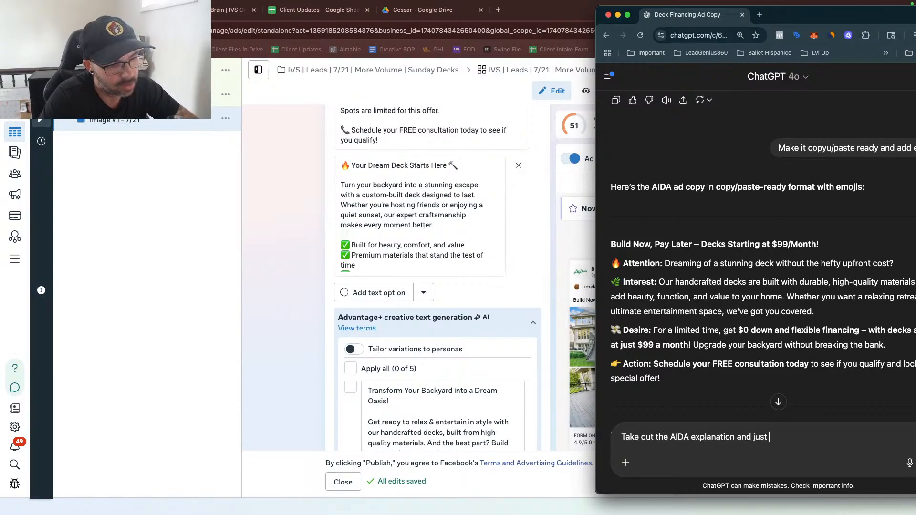
pyautogui.write('give ad copy')
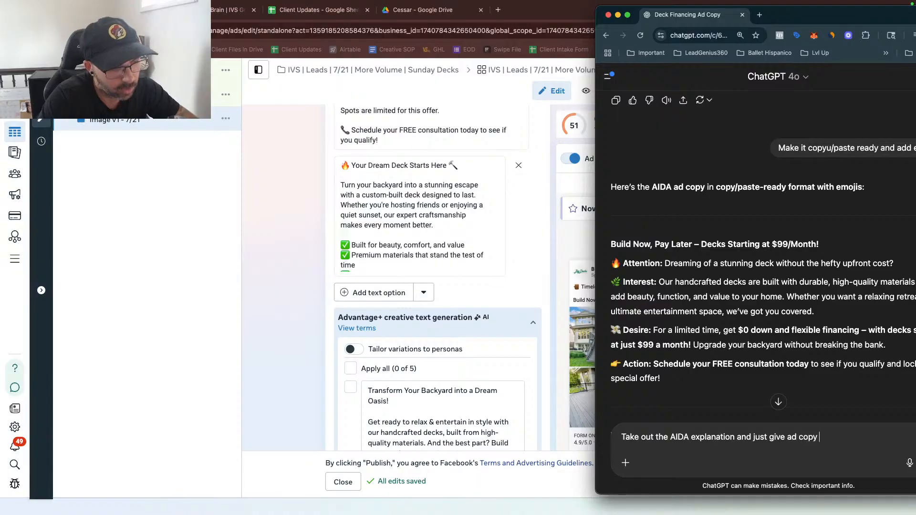
pyautogui.press('Return')
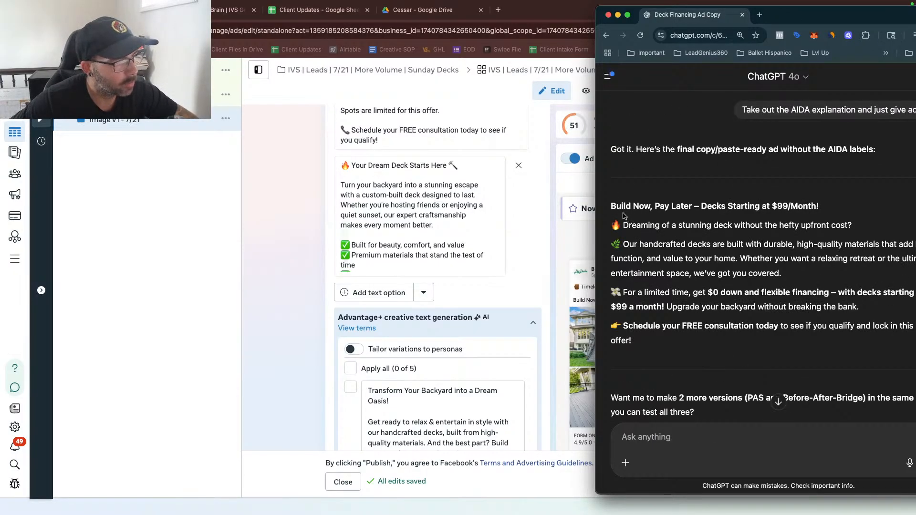
# Replace the "Your Dream Deck Starts Here" primary text with ChatGPT's label-free ad copy, from the "Build Now, Pay Later" headline through the consultation line
pyautogui.moveTo(611, 206); pyautogui.dragTo(717, 342)
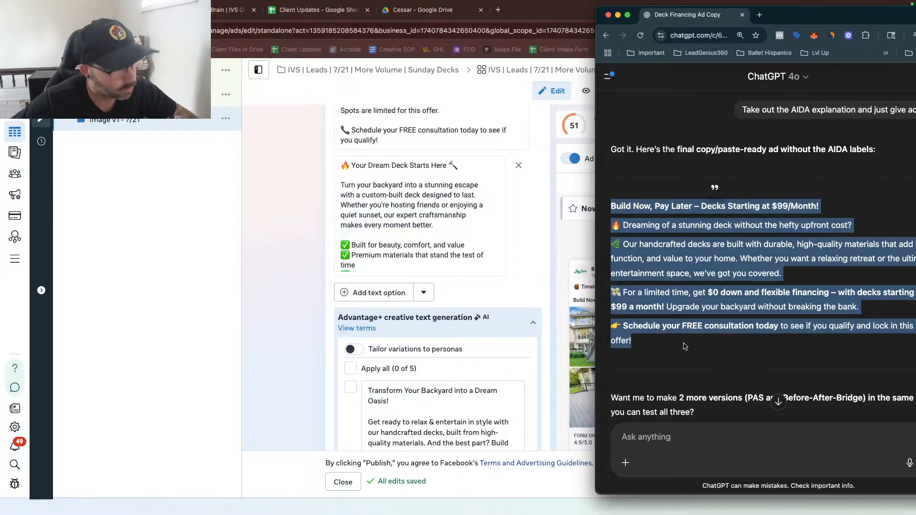
pyautogui.click(419, 247)
pyautogui.scroll(2, 311, 276)
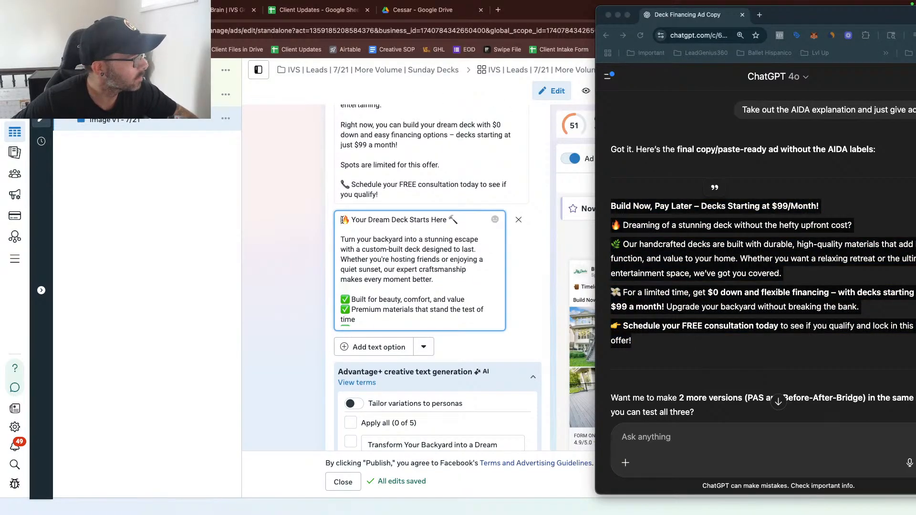
pyautogui.press('super+a')
pyautogui.press('BackSpace')
pyautogui.write("Build Now, Pay Later – Decks Starting at $99/Month!  🔥 Dreaming of a stunning deck without the hefty upfront cost?  🌿 Our handcrafted decks are built with durable, high-quality materials that add beauty, function, and value to your home. Whether you want a relaxing retreat or the ultimate entertainment space, we've got you covered.  💸 For a limited time, get $0 down and flexible financing – with decks starting at just $99 a month! Upgrade your backyard without breaking the bank.  👉 Schedule your FREE consultation today to see if you qualify and lock in this special offer!")
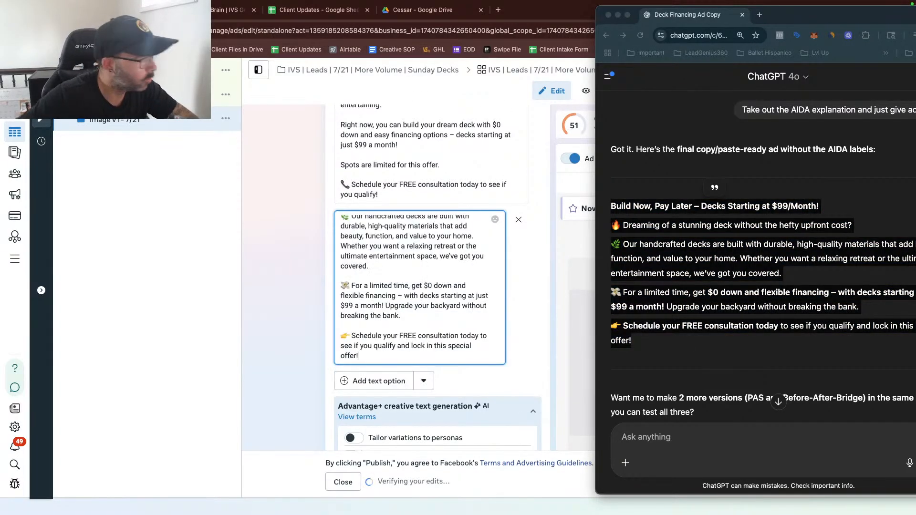
# Remove the dash between "flexible financing" and "with decks starting" in the second primary text and proofread the copy
pyautogui.click(403, 294)
pyautogui.press('BackSpace')
pyautogui.press('BackSpace')
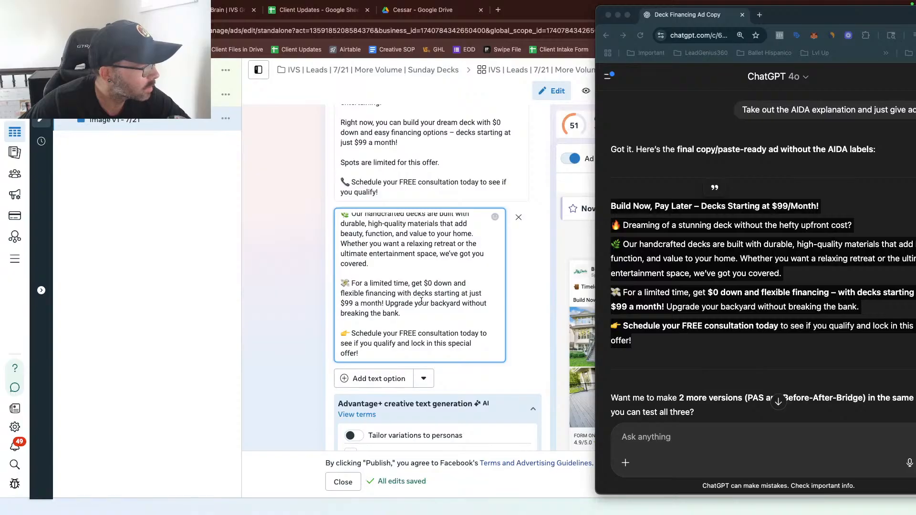
pyautogui.scroll(2, 417, 280)
pyautogui.scroll(3, 417, 281)
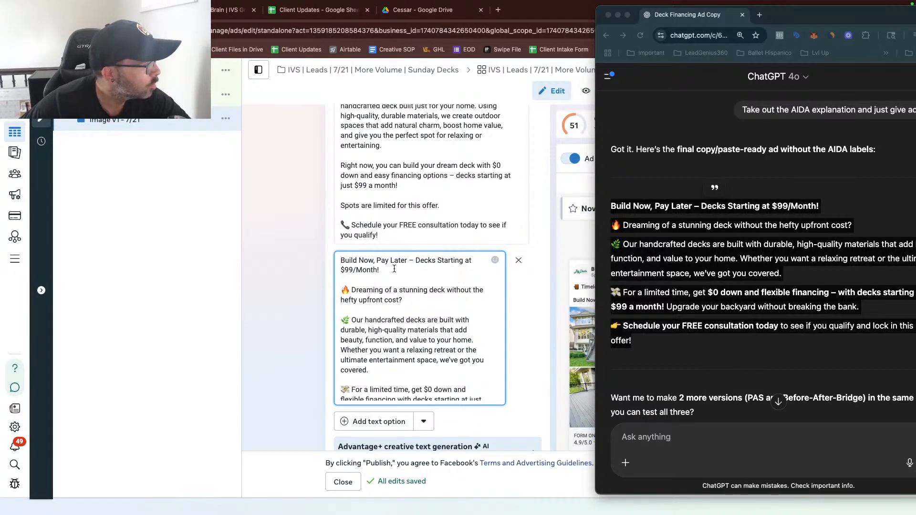
pyautogui.scroll(-5, 376, 284)
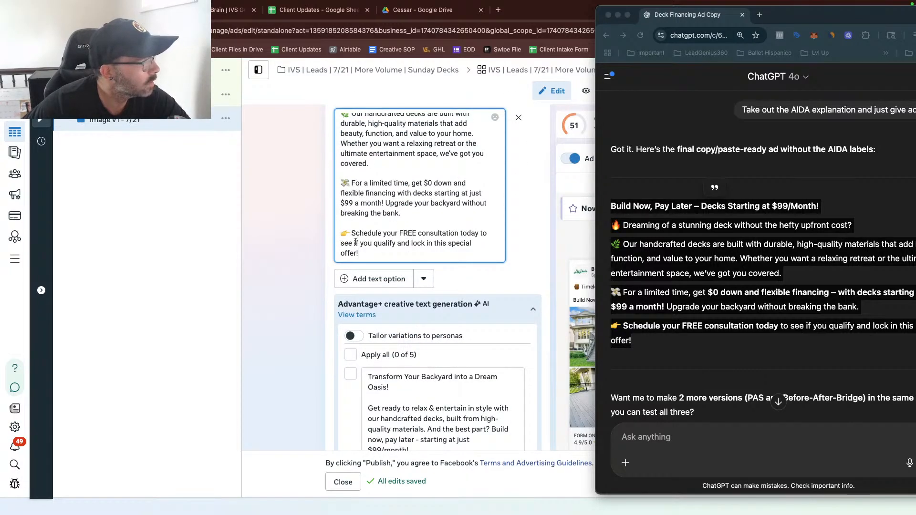
# Change the first headline's wording to "Decks Starting at $99/month", keeping the house emoji in front
pyautogui.scroll(-5, 315, 254)
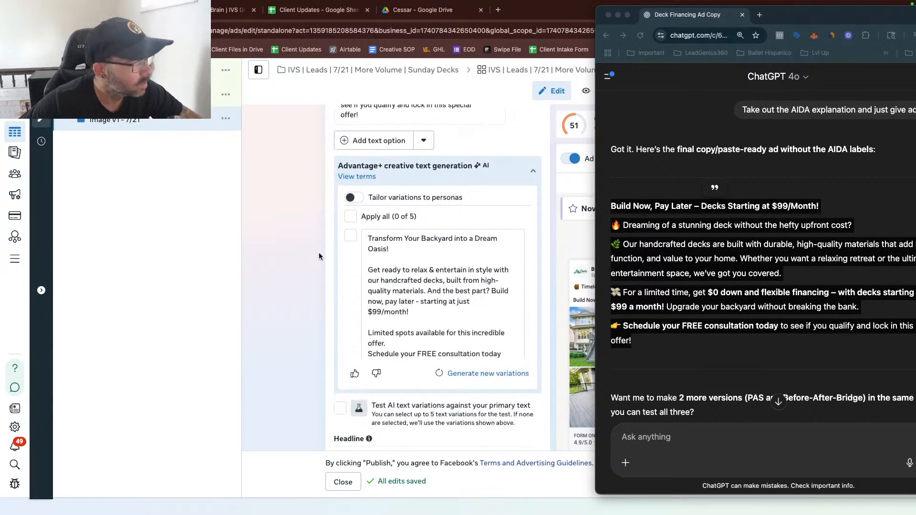
pyautogui.scroll(-2, 319, 256)
pyautogui.click(394, 247)
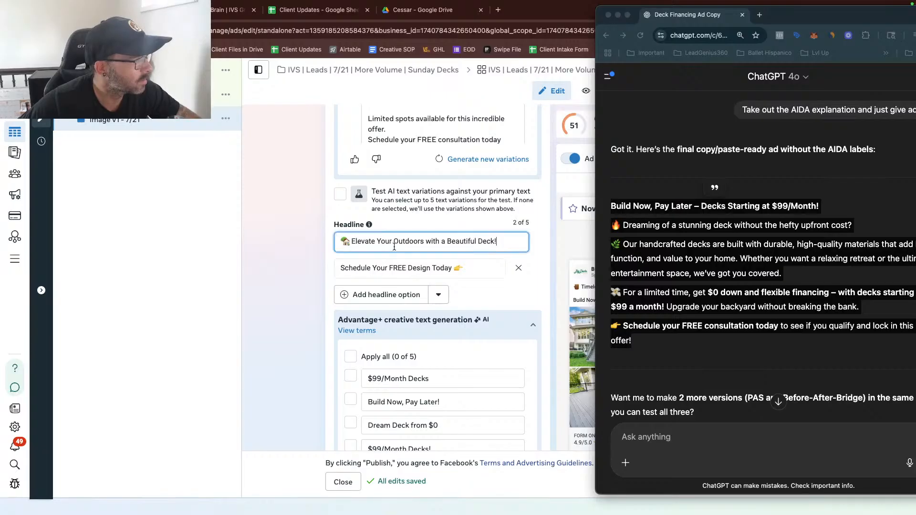
pyautogui.moveTo(510, 242); pyautogui.dragTo(350, 242)
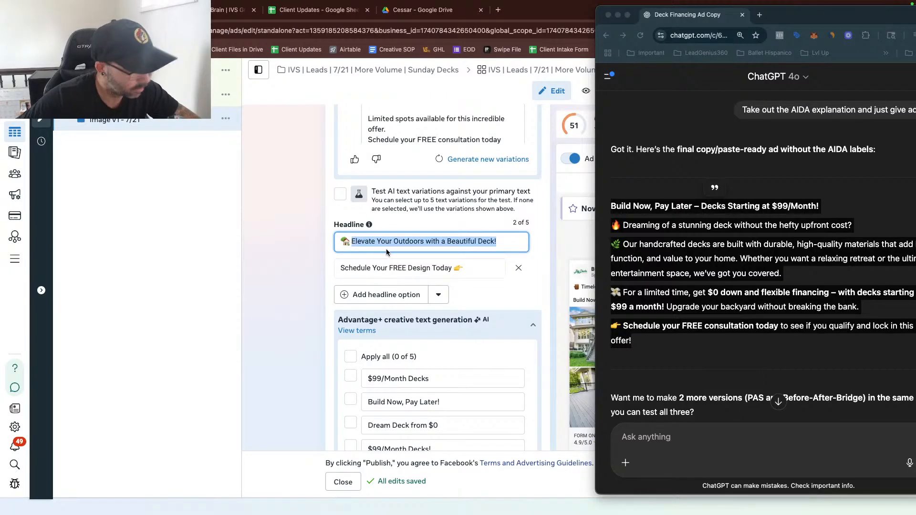
pyautogui.write('Decks ')
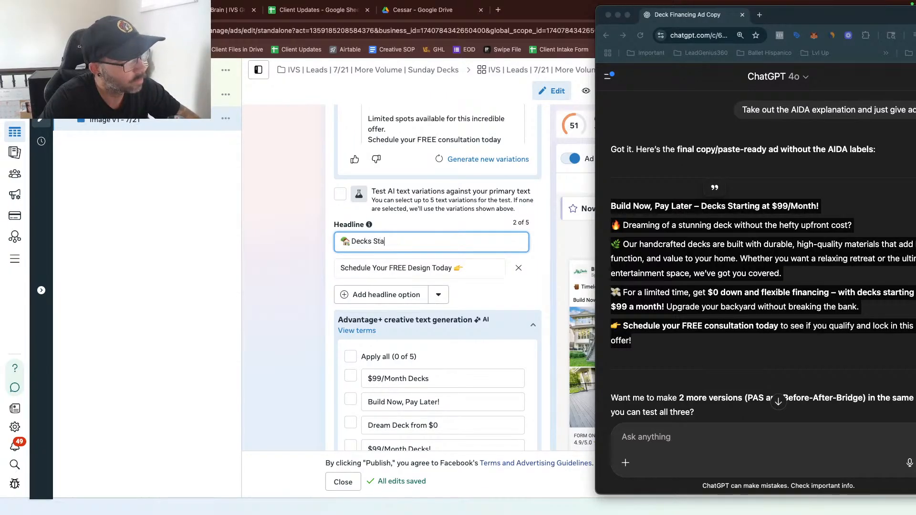
pyautogui.write('Sta')
pyautogui.press('BackSpace')
pyautogui.press('BackSpace')
pyautogui.press('BackSpace')
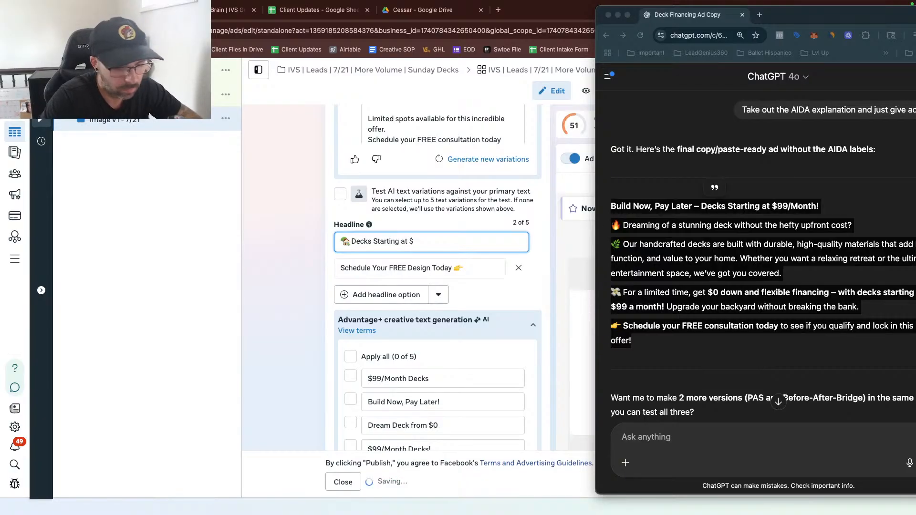
pyautogui.write('99')
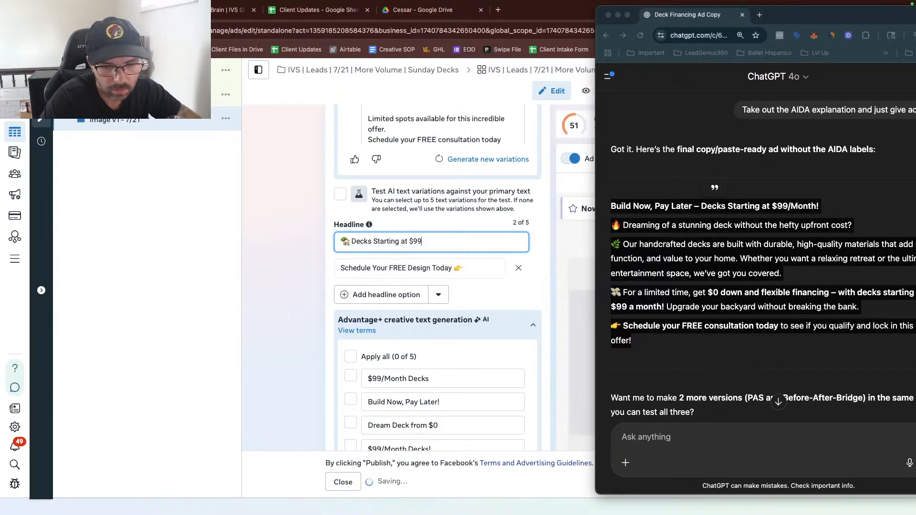
pyautogui.write('/month')
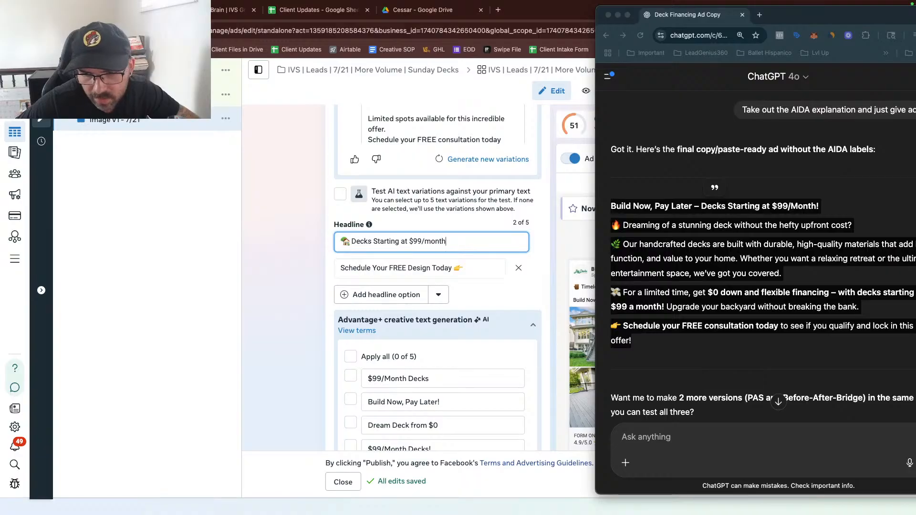
pyautogui.click(294, 214)
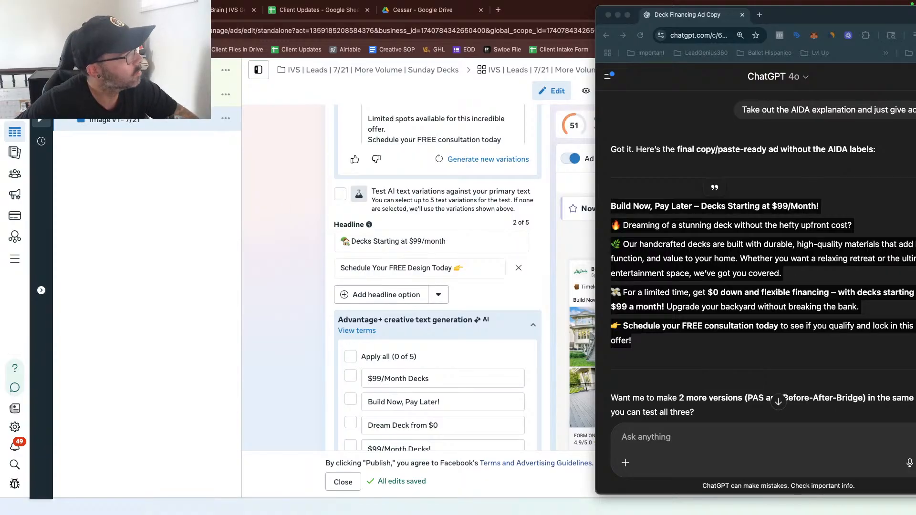
# Close the ad editor and open the ad sets of the "IVS | Leads | 7/21 | More Volume | Sunday Decks" campaign
pyautogui.click(41, 70)
pyautogui.click(197, 159)
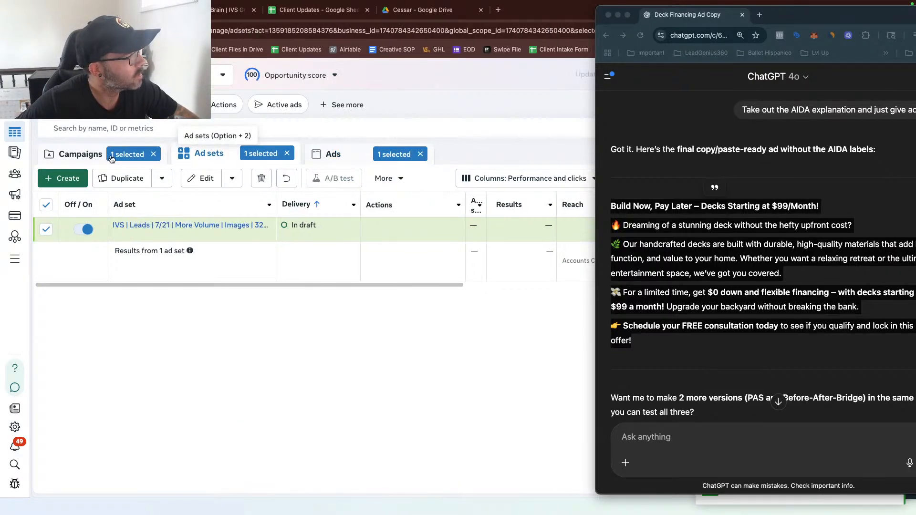
pyautogui.click(112, 158)
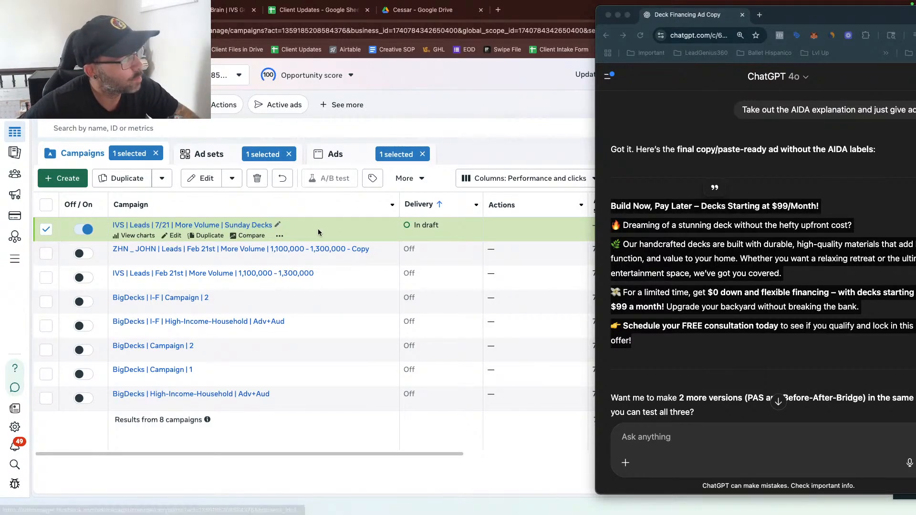
pyautogui.click(238, 225)
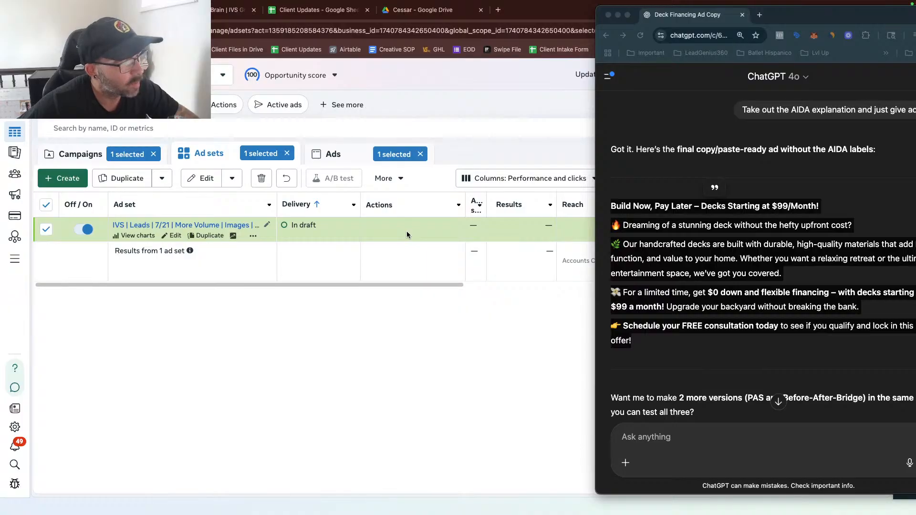
# Examine the performance columns for the ad set and the campaigns, then return to the Sunday Decks campaign's ad sets
pyautogui.hscroll(5, 406, 230)
pyautogui.hscroll(-5, 407, 231)
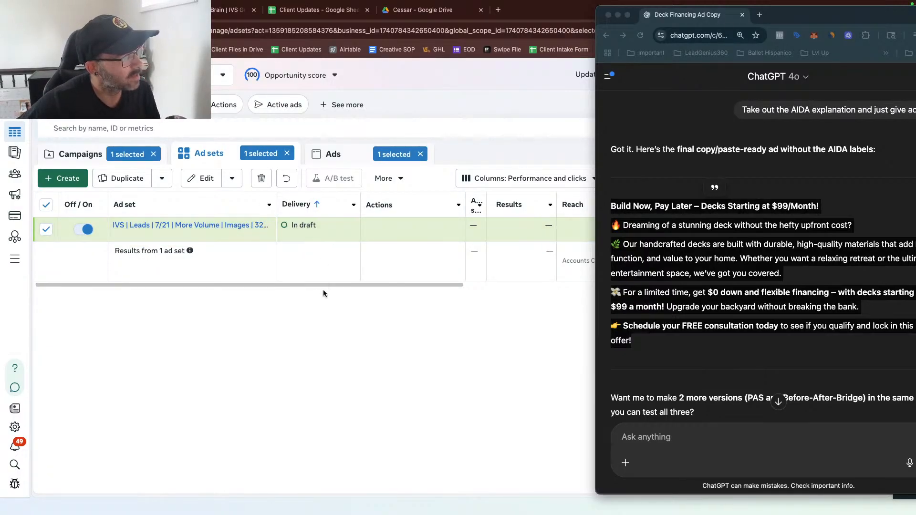
pyautogui.hscroll(2, 344, 228)
pyautogui.hscroll(-2, 353, 231)
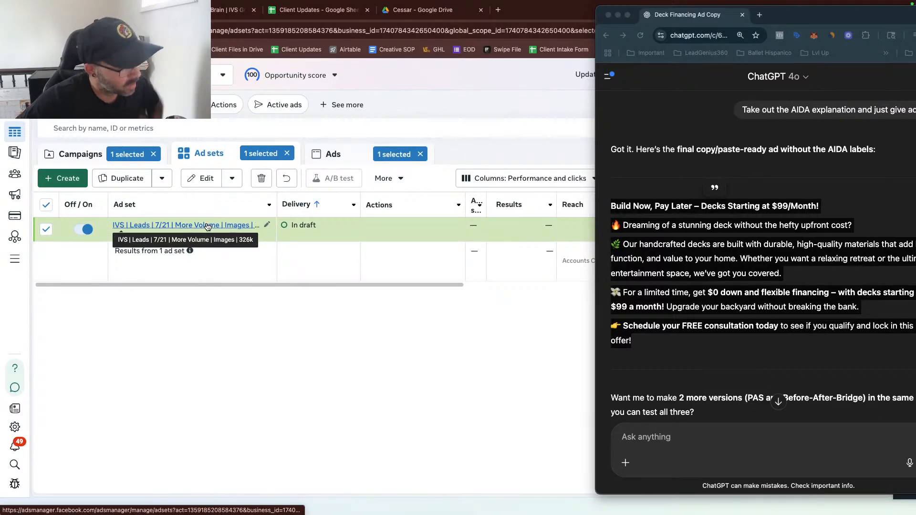
pyautogui.click(79, 153)
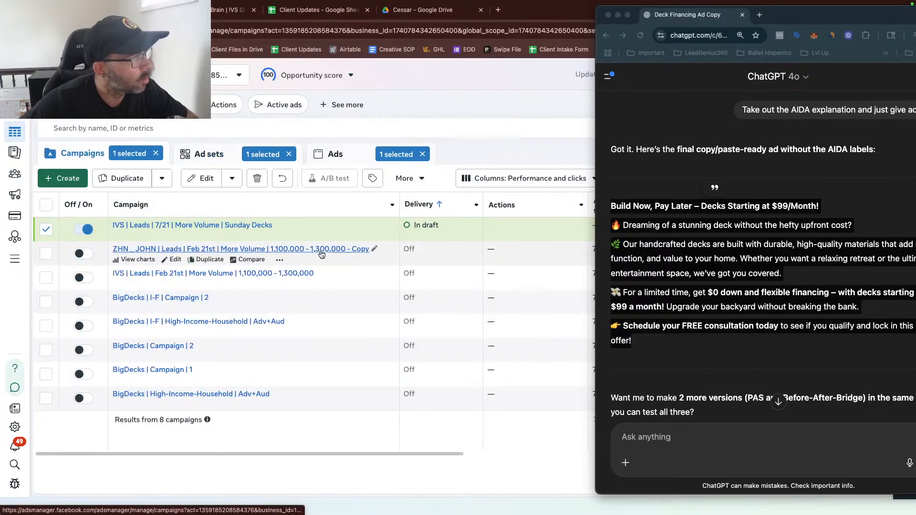
pyautogui.hscroll(5, 311, 225)
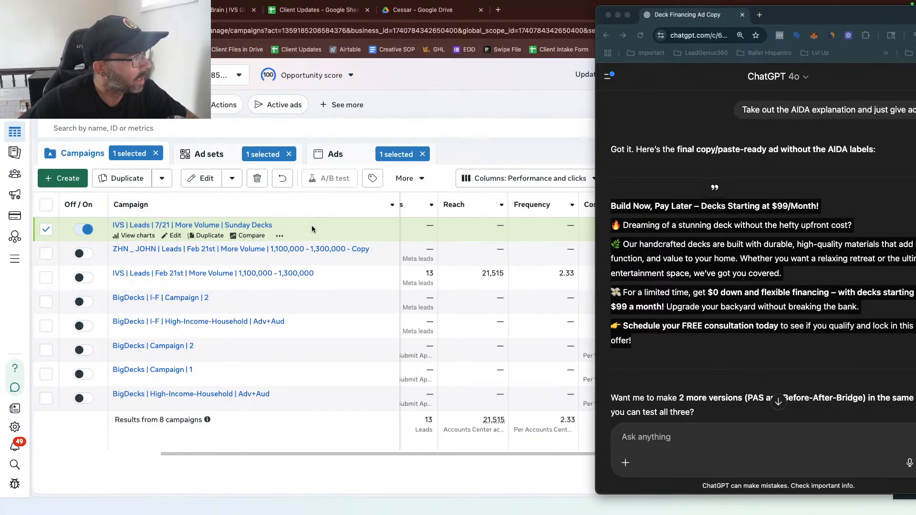
pyautogui.click(239, 225)
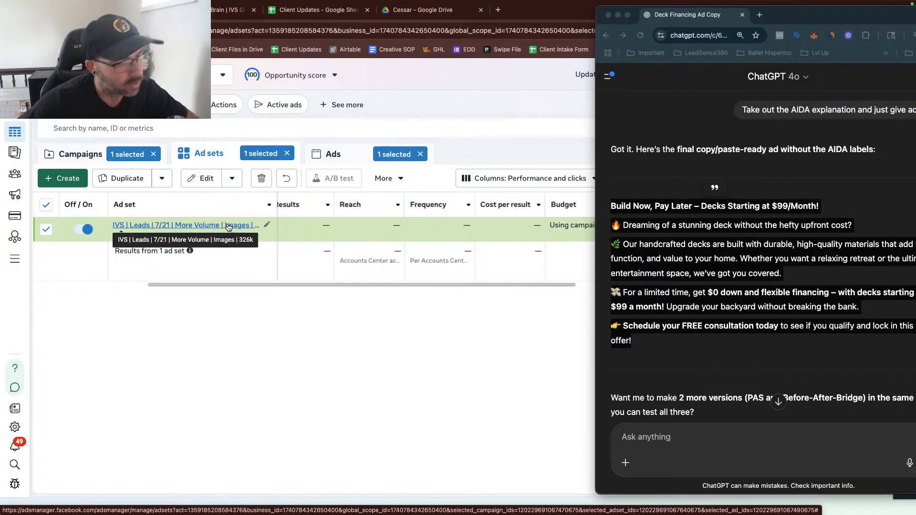
# Open the "IVS | Leads | 7/21 | More Volume | Images | 326k" ad set, examine its budget, schedule, audience and placements, and close it
pyautogui.click(177, 243)
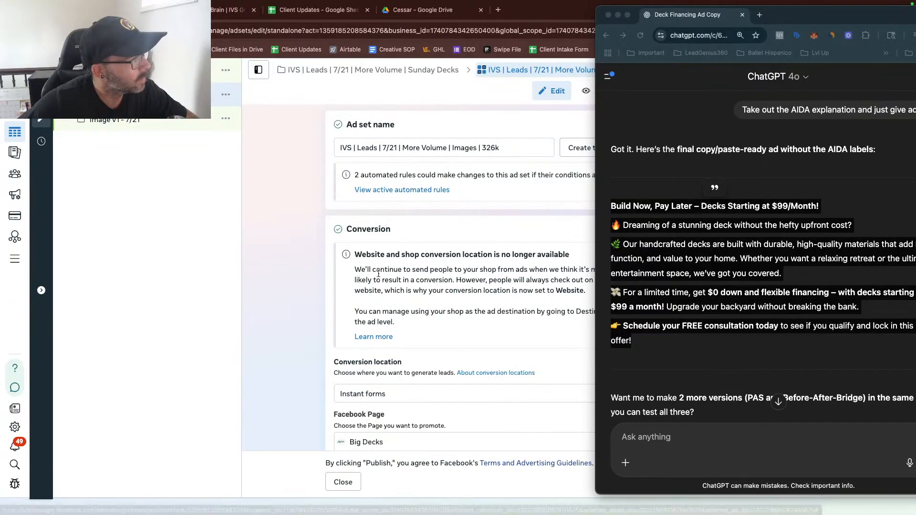
pyautogui.scroll(-15, 378, 273)
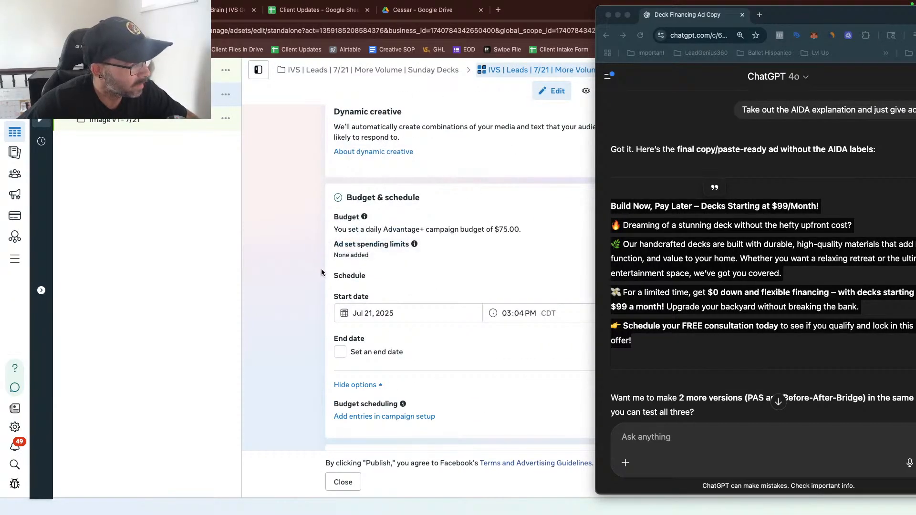
pyautogui.scroll(-5, 322, 272)
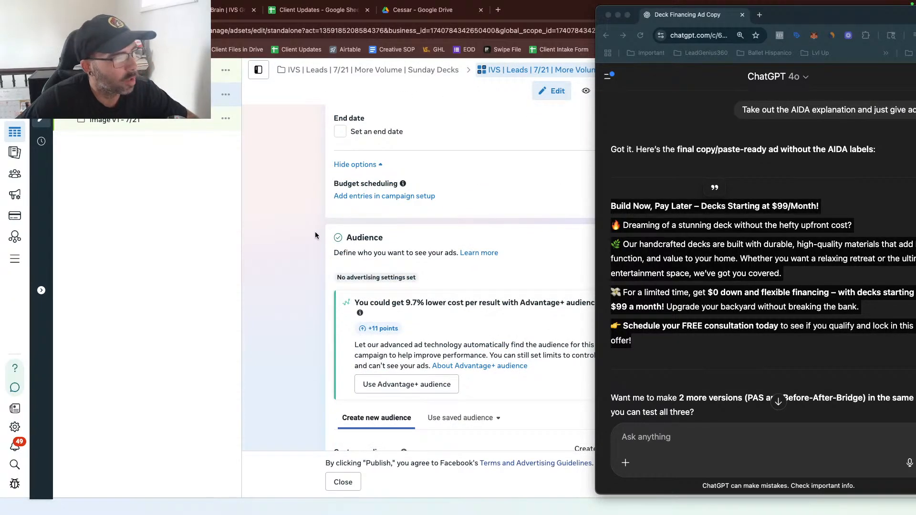
pyautogui.scroll(-7, 315, 230)
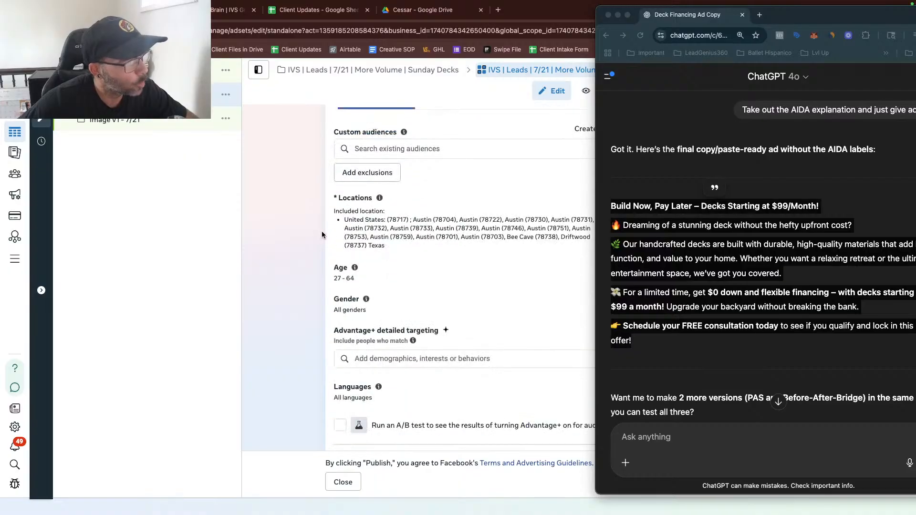
pyautogui.scroll(-3, 322, 235)
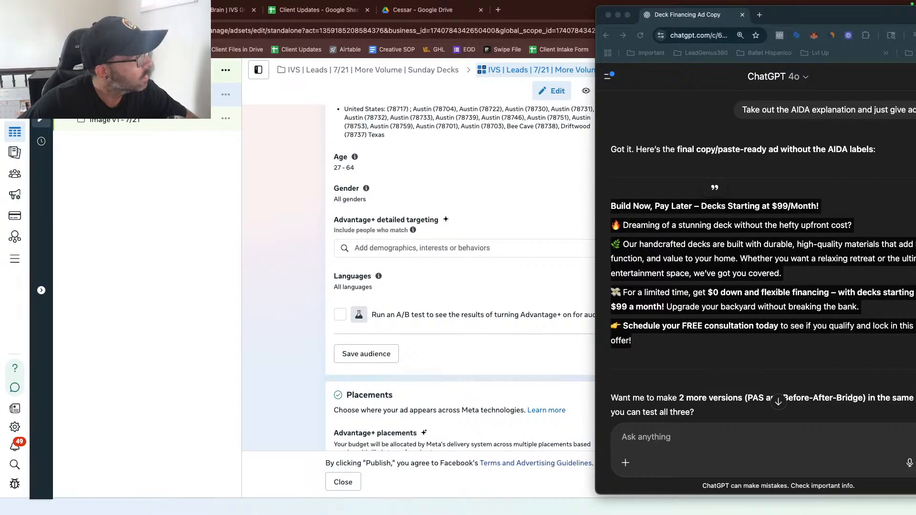
pyautogui.click(41, 71)
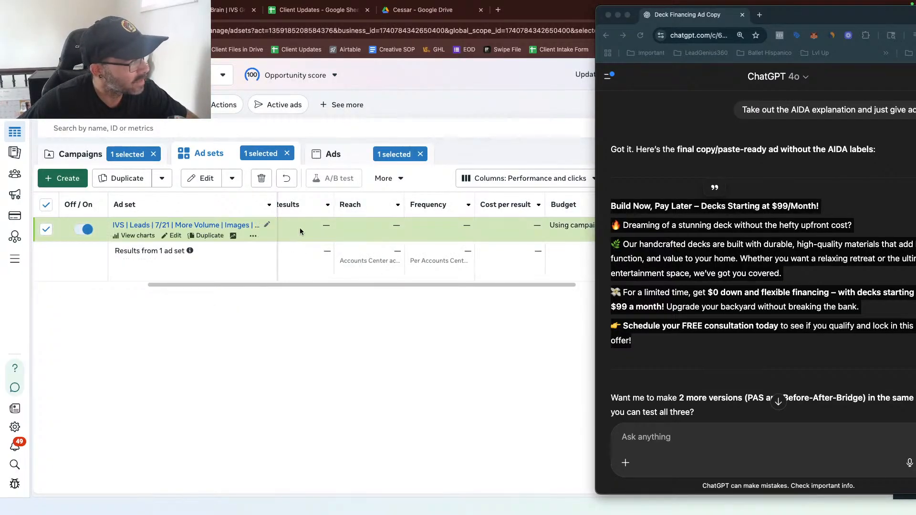
pyautogui.hscroll(5, 300, 230)
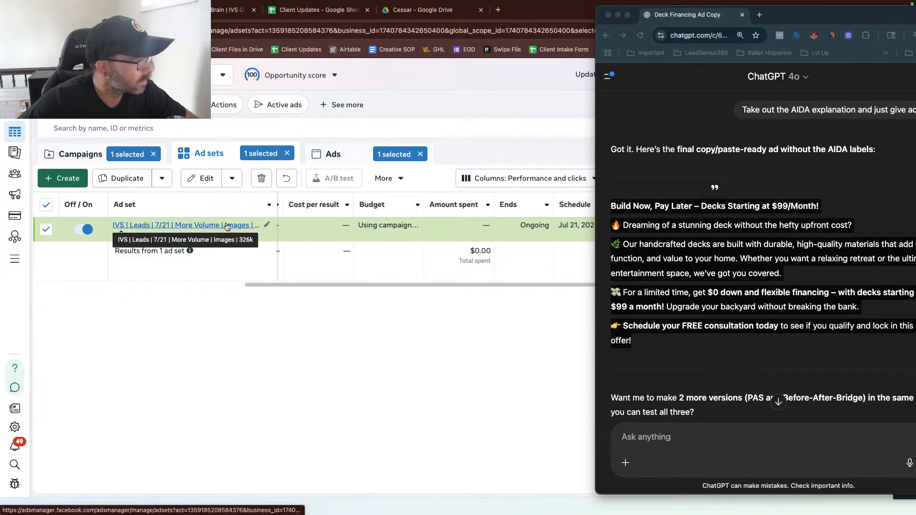
# Open the "Image v1 - 7/21" ad for editing and examine its instant form, lead settings, media, primary texts and headlines
pyautogui.click(191, 225)
pyautogui.click(202, 236)
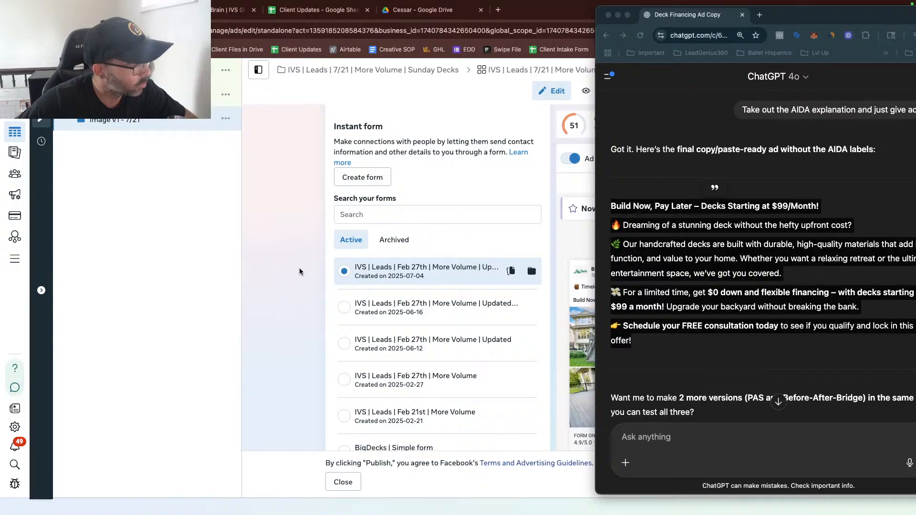
pyautogui.scroll(-6, 300, 271)
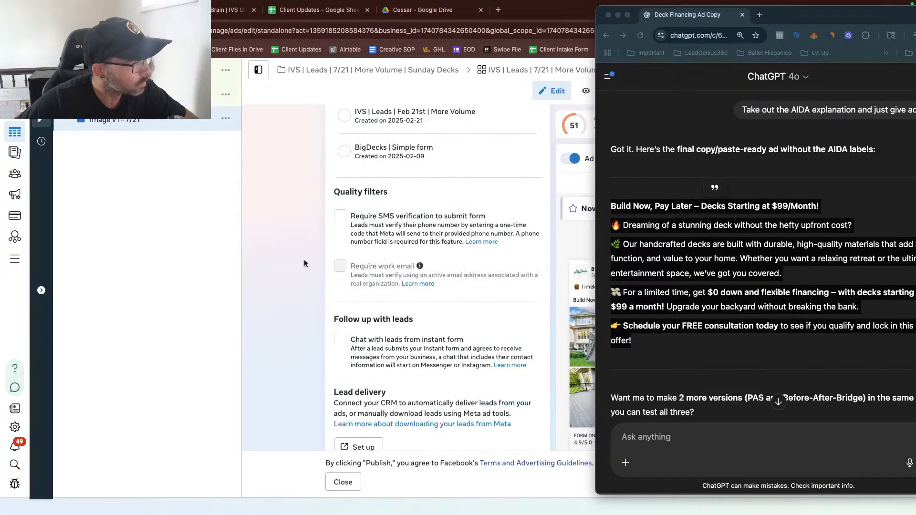
pyautogui.scroll(-10, 304, 260)
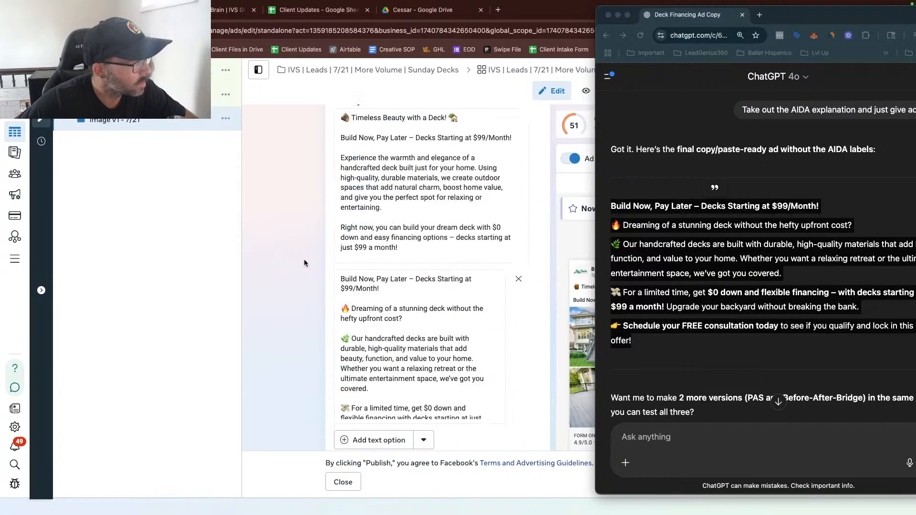
pyautogui.scroll(3, 304, 263)
pyautogui.scroll(15, 305, 263)
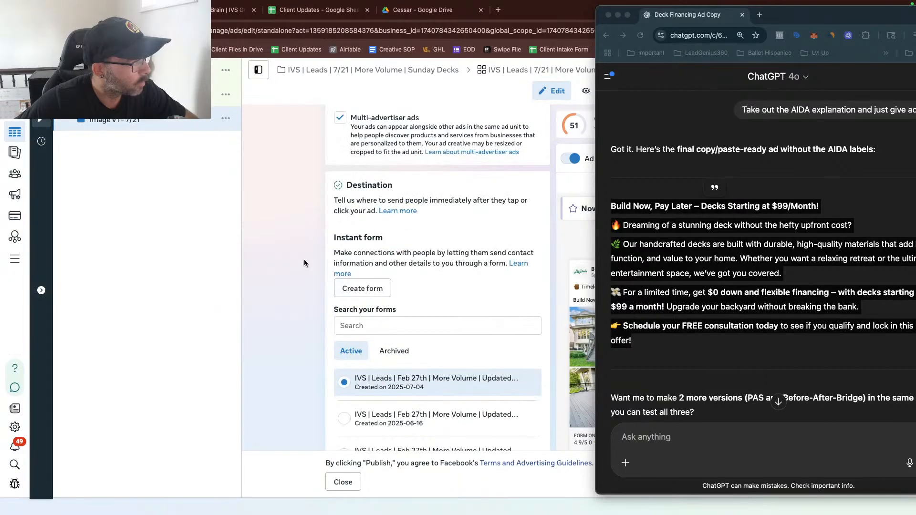
pyautogui.scroll(-4, 304, 263)
pyautogui.scroll(-8, 304, 262)
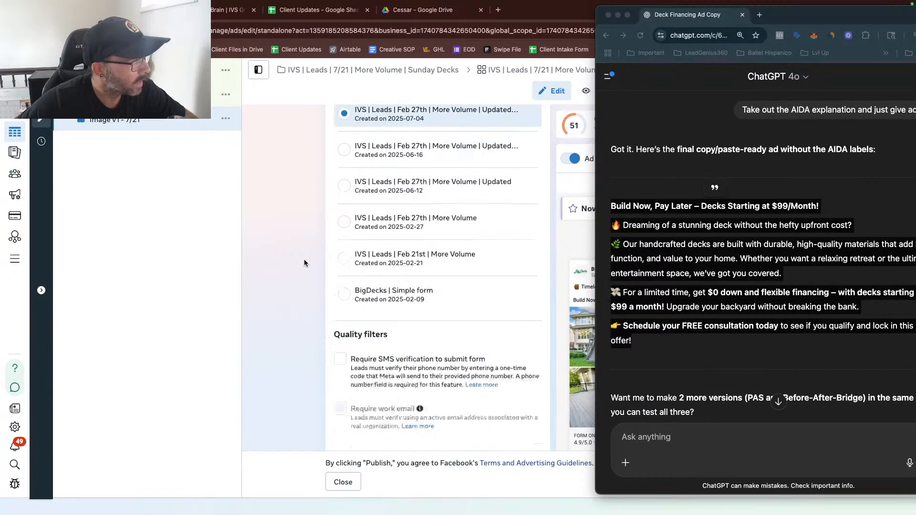
pyautogui.scroll(-8, 304, 261)
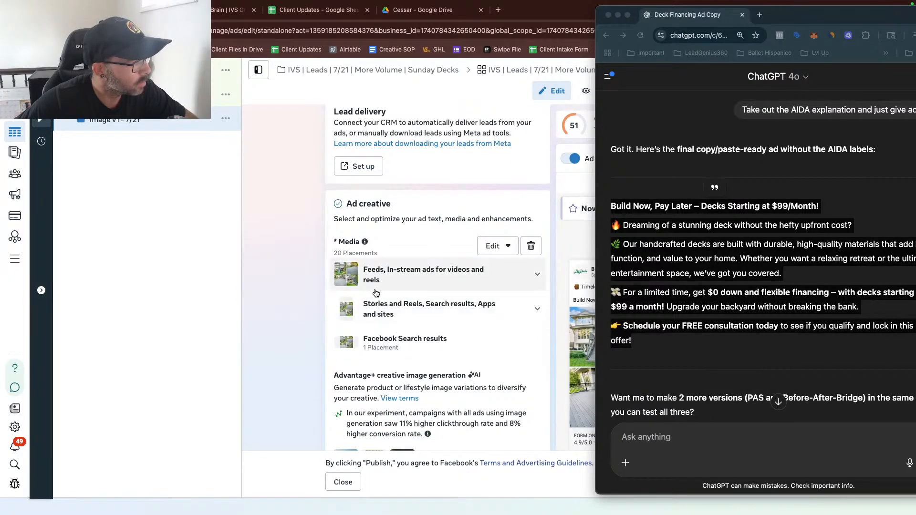
pyautogui.scroll(-10, 310, 293)
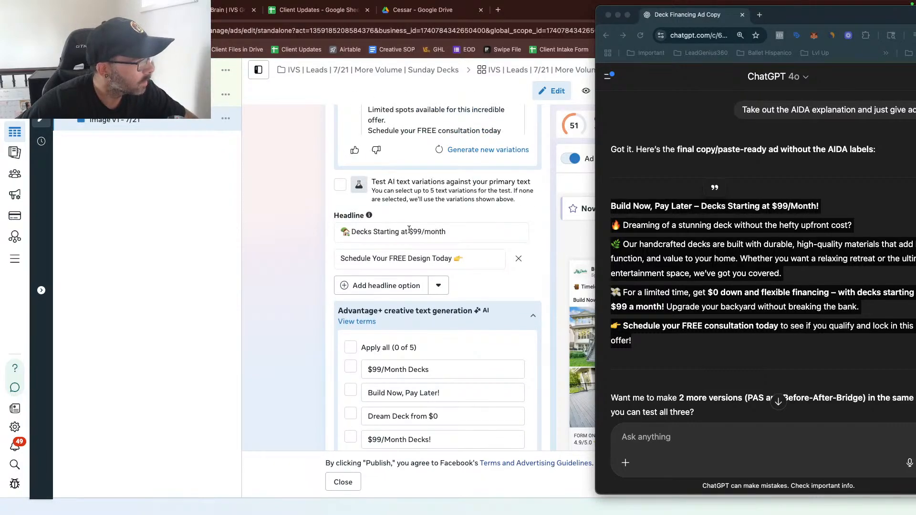
# Replace the second headline, "Schedule Your FREE Design Today", with "Build Now, Pay Later"
pyautogui.click(400, 258)
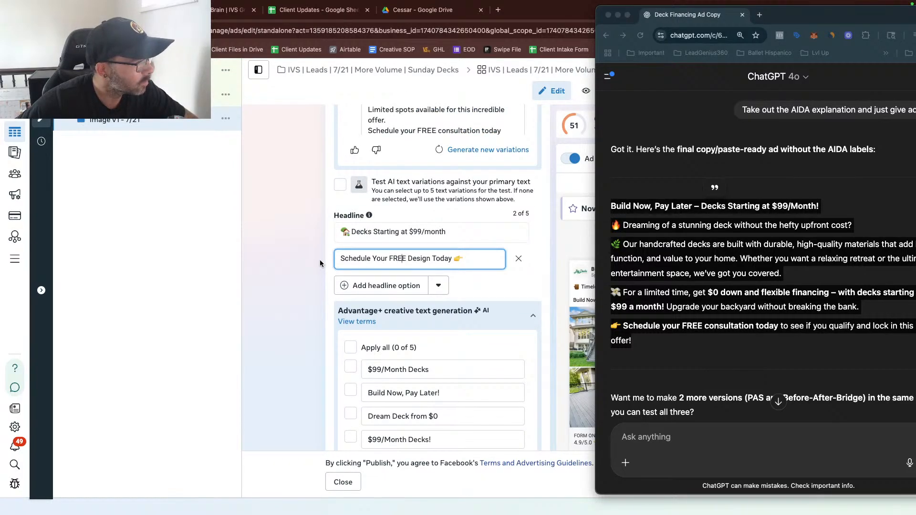
pyautogui.click(320, 263)
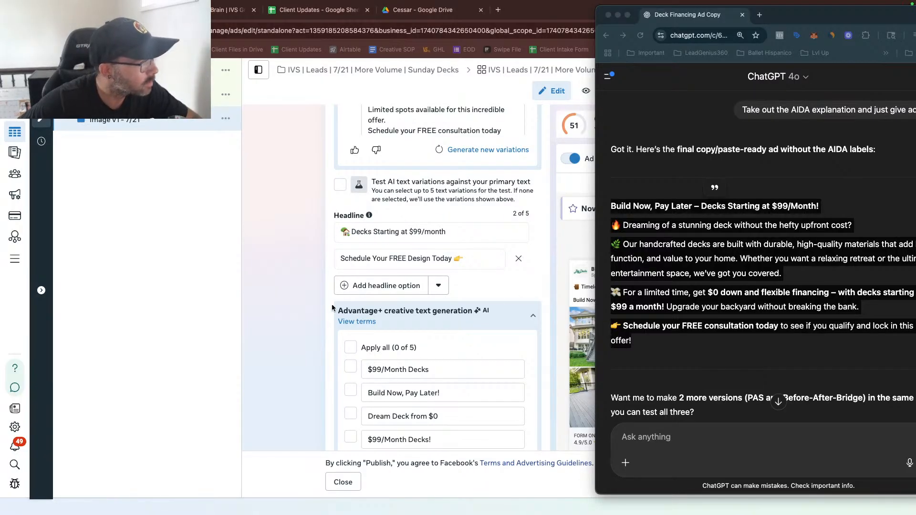
pyautogui.tripleClick(416, 258)
pyautogui.write('Build Now, Pay Later')
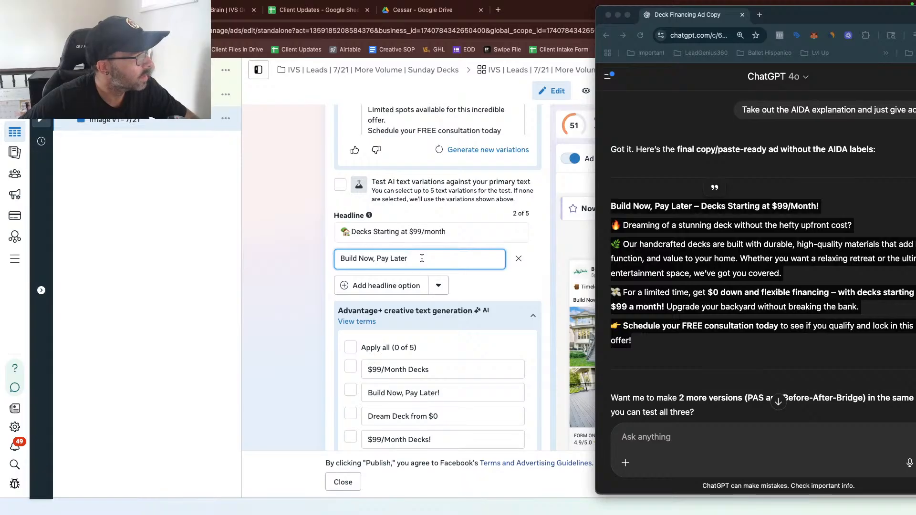
pyautogui.click(391, 260)
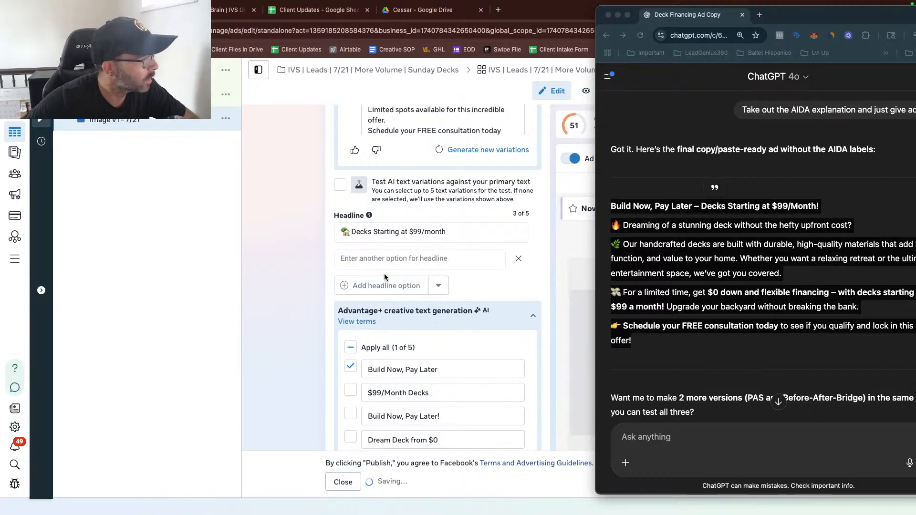
pyautogui.write('Build Now, Pay Later')
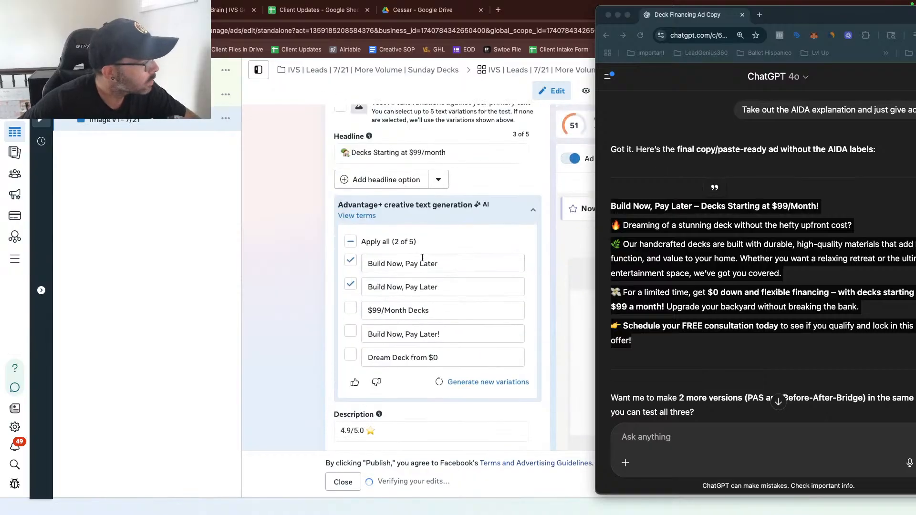
# Deselect all the AI-generated headline variations
pyautogui.click(350, 310)
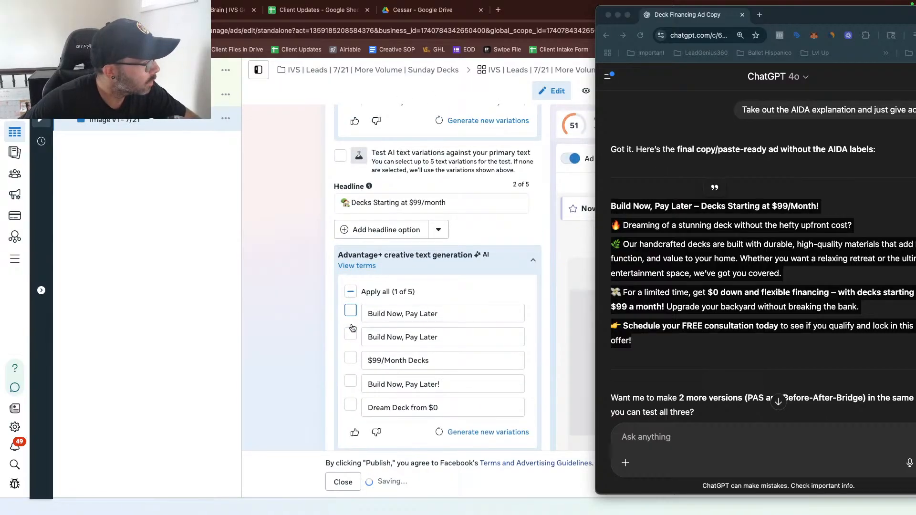
pyautogui.click(351, 293)
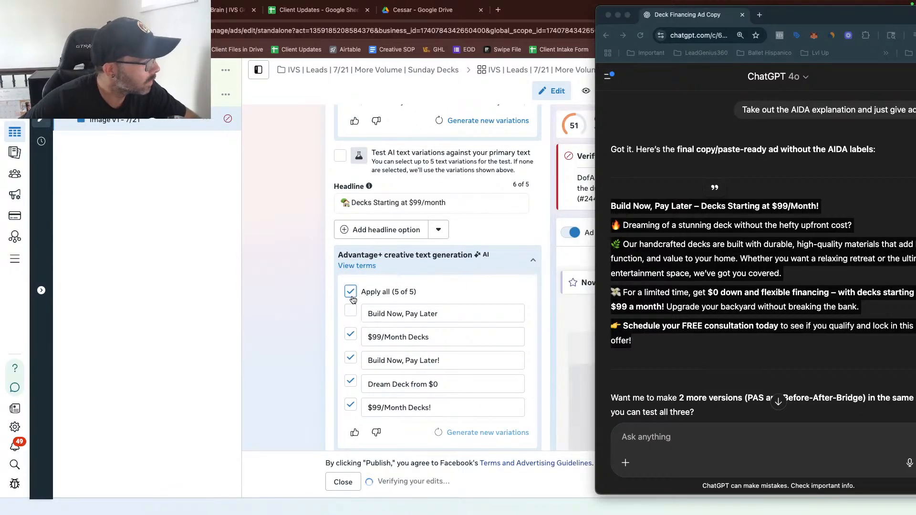
pyautogui.click(351, 293)
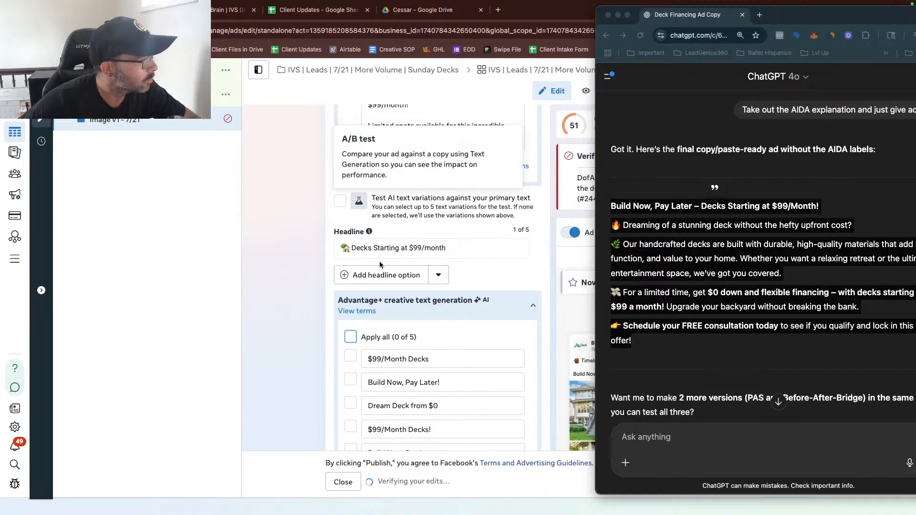
# Add another headline option reading "Build Now, Pay Later"
pyautogui.click(382, 272)
pyautogui.click(397, 275)
pyautogui.write('Build Now, Pay Later')
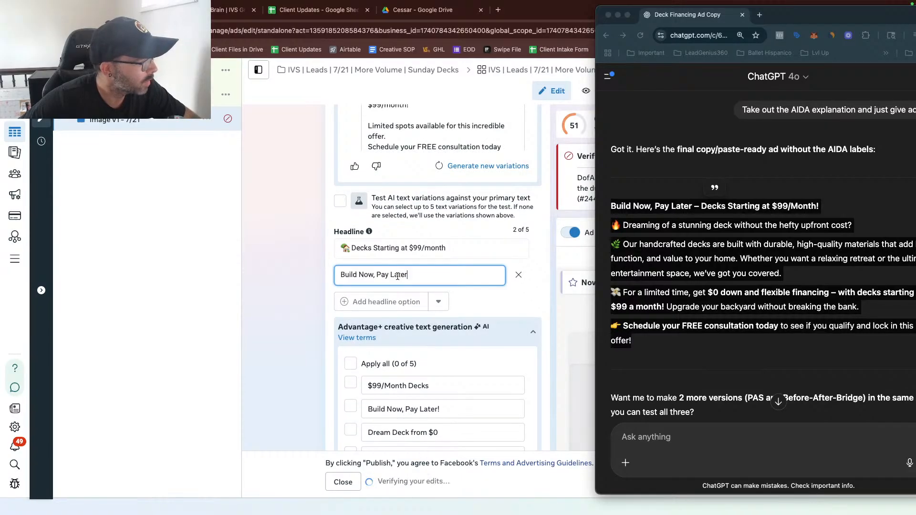
pyautogui.click(313, 270)
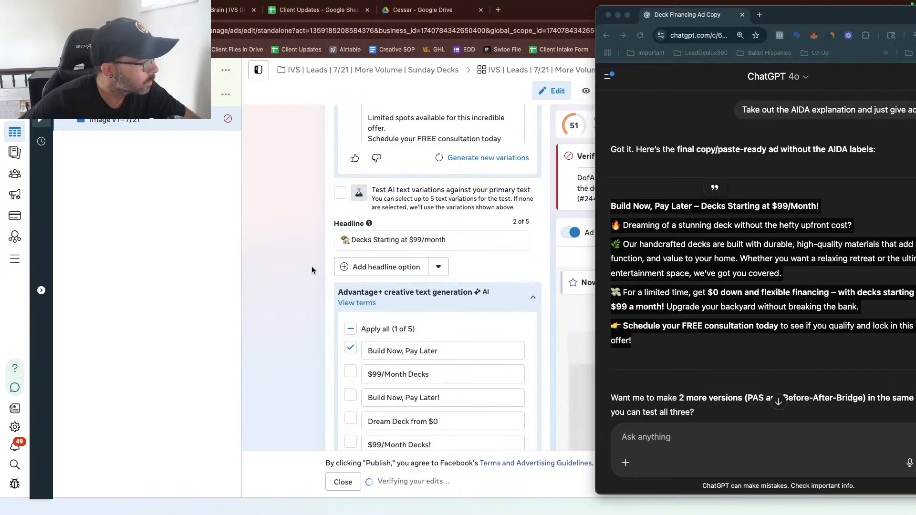
pyautogui.scroll(-2, 312, 270)
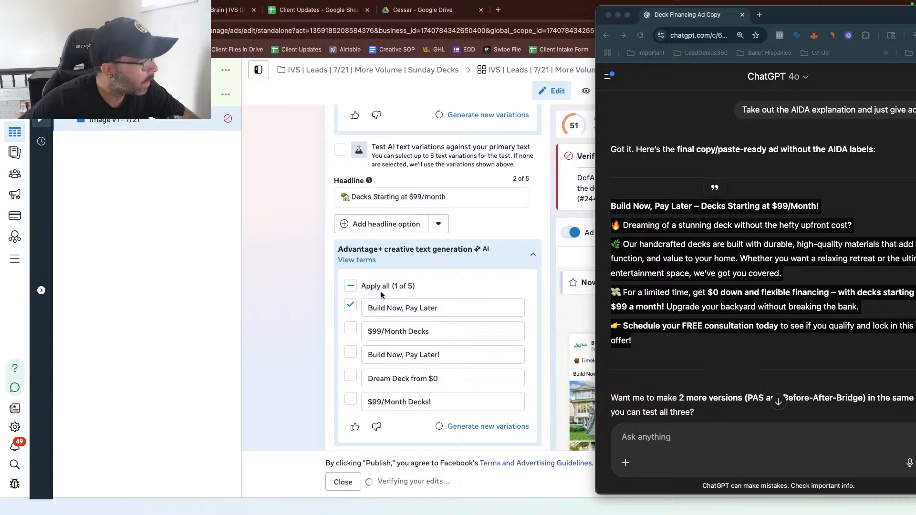
pyautogui.click(456, 311)
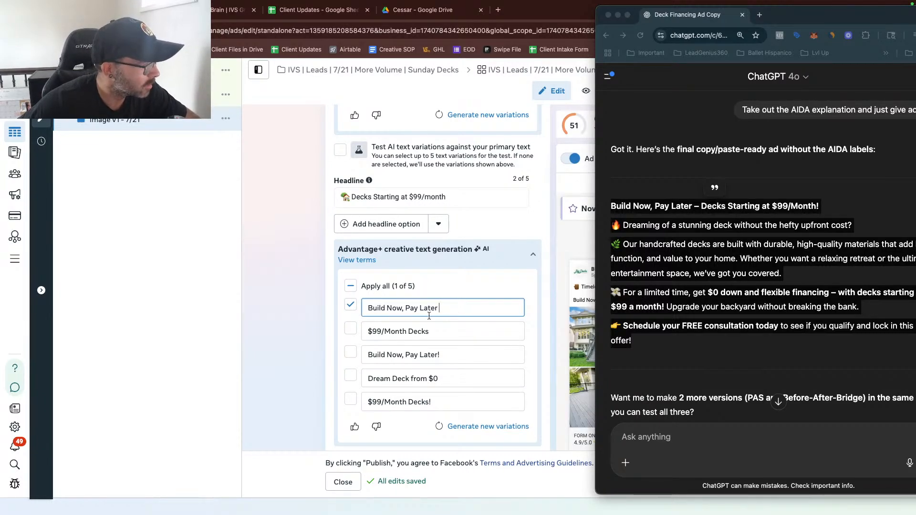
# Turn off all Advantage+ creative optimizations for the ad, minimize the ChatGPT window and save the settings
pyautogui.scroll(-10, 302, 296)
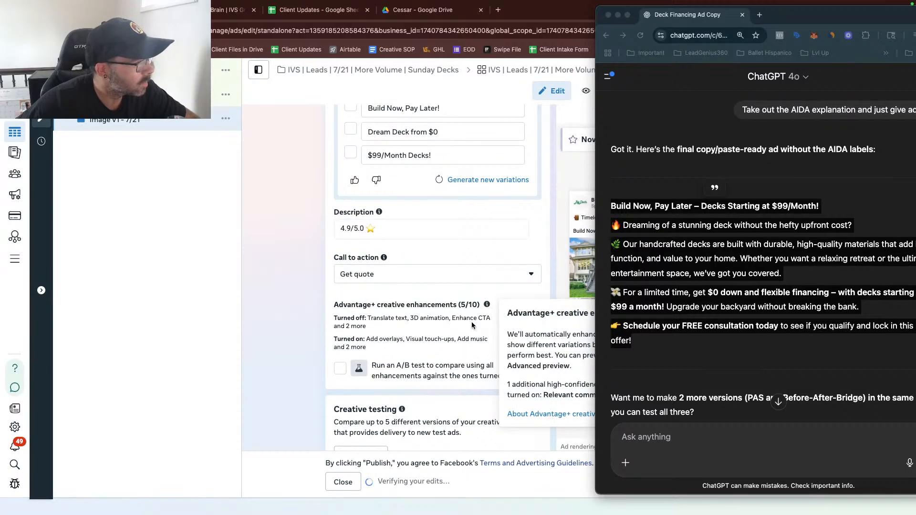
pyautogui.click(525, 333)
pyautogui.click(22, 155)
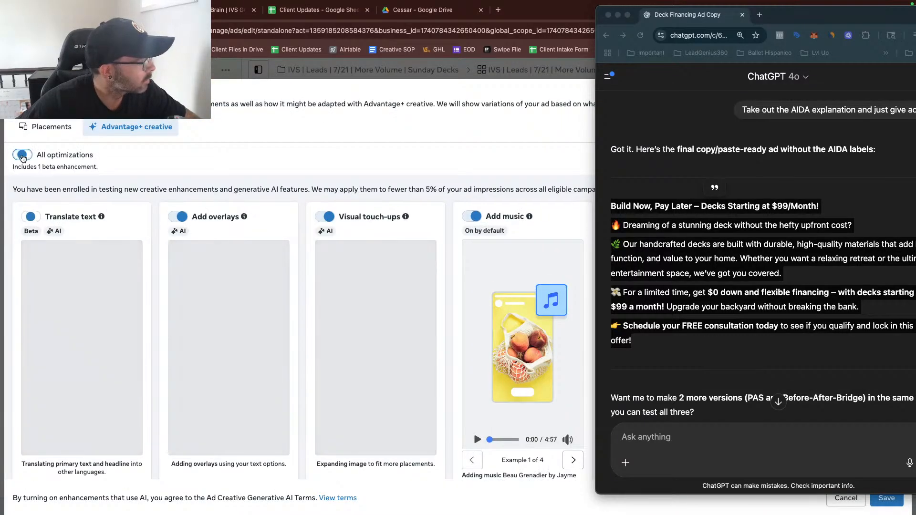
pyautogui.click(22, 155)
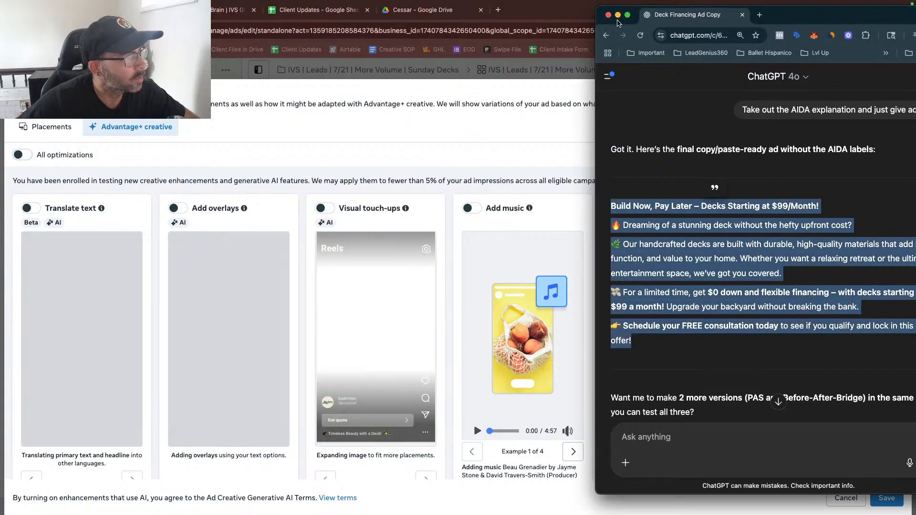
pyautogui.click(617, 15)
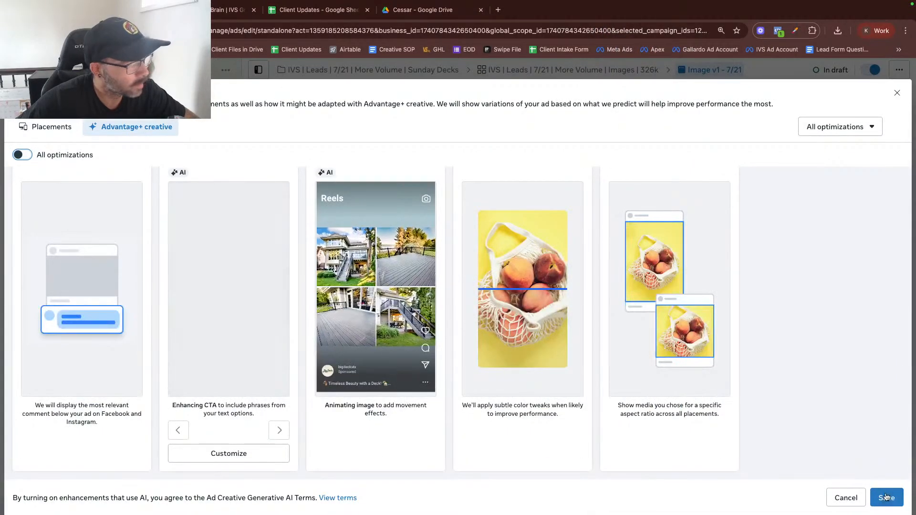
pyautogui.click(886, 498)
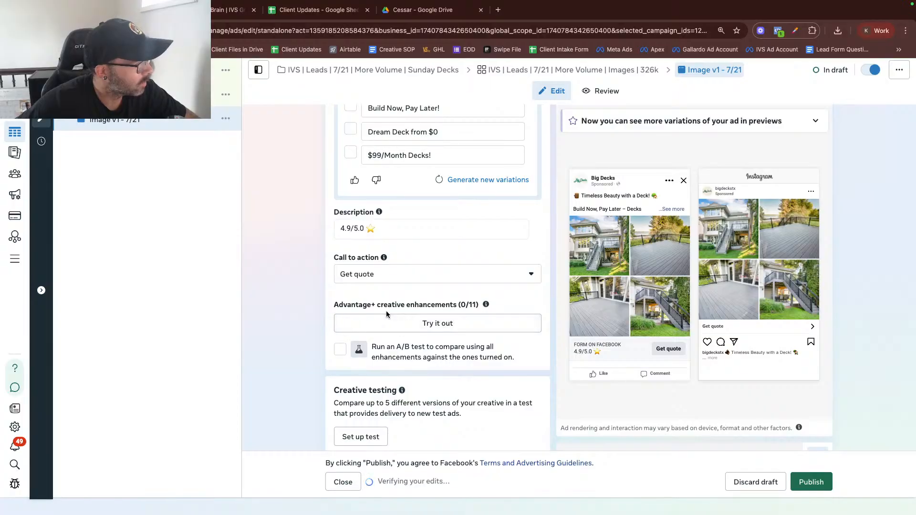
# Enable offline events in the ad's tracking settings
pyautogui.scroll(-2, 306, 311)
pyautogui.scroll(-5, 318, 303)
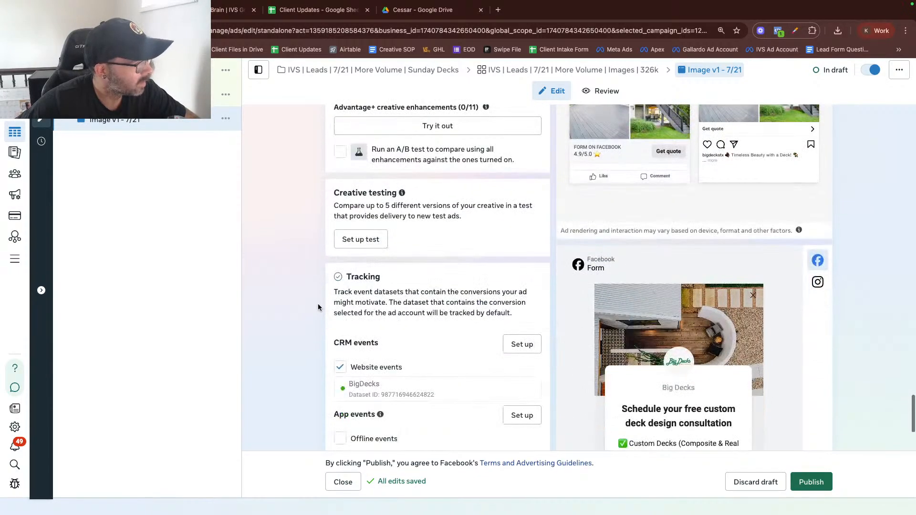
pyautogui.click(340, 331)
pyautogui.scroll(-2, 310, 311)
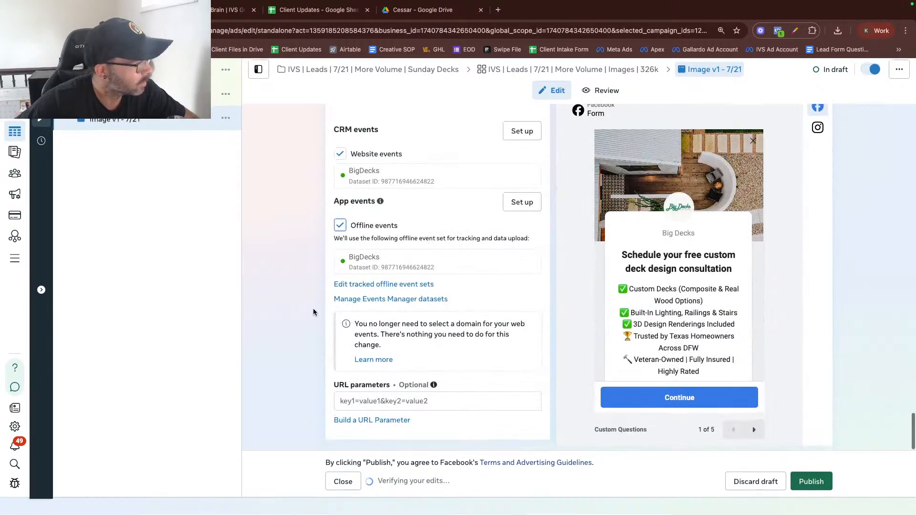
# Review the ad's headline variations, description, call to action and primary text in the creative section
pyautogui.scroll(8, 312, 312)
pyautogui.scroll(3, 314, 312)
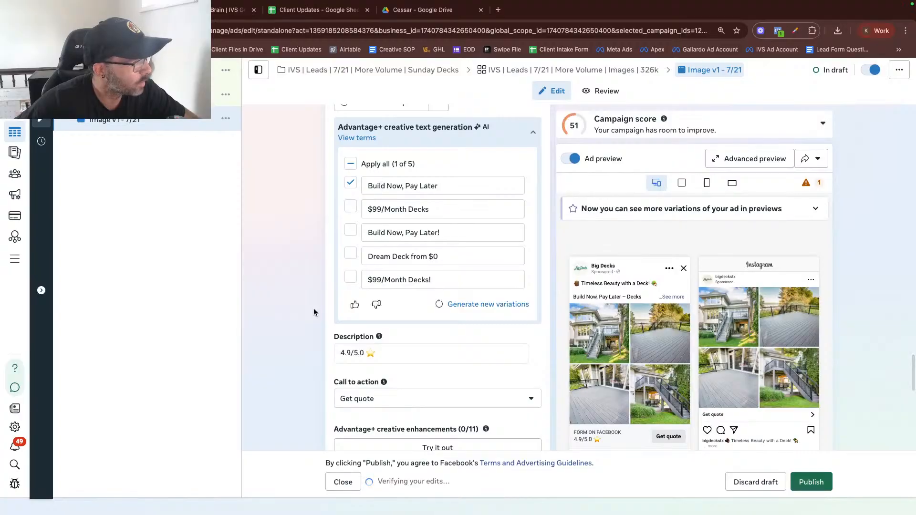
pyautogui.scroll(12, 313, 312)
pyautogui.scroll(-3, 313, 312)
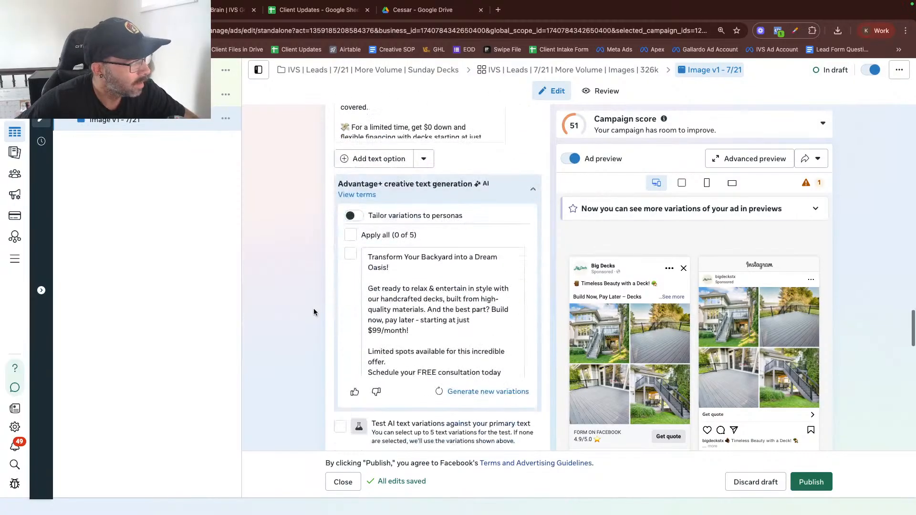
# Look through the ad's setup, from its name and identity to the instant form, media, primary text and headlines
pyautogui.moveTo(737, 308)
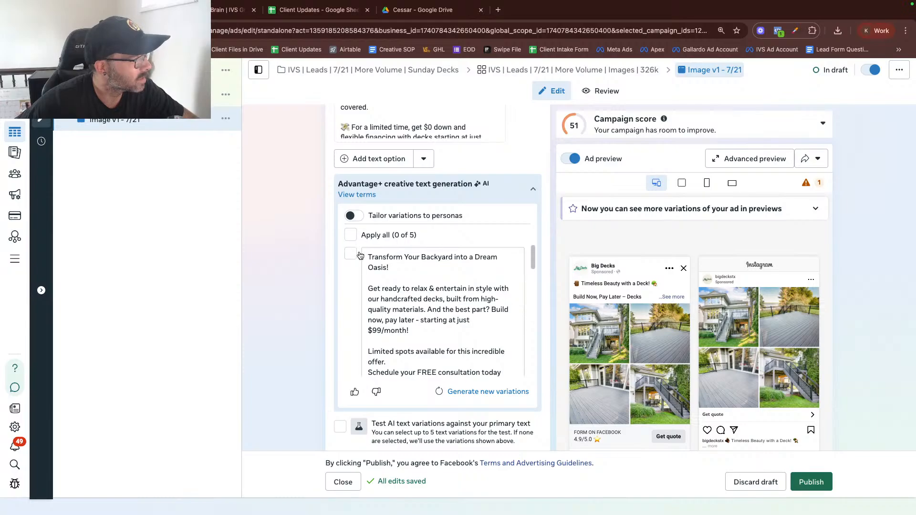
pyautogui.scroll(15, 313, 250)
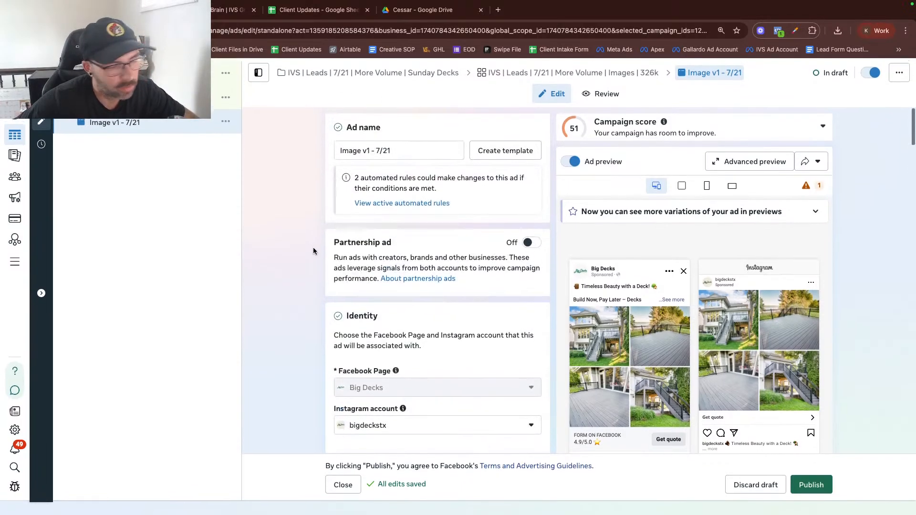
pyautogui.scroll(-10, 490, 265)
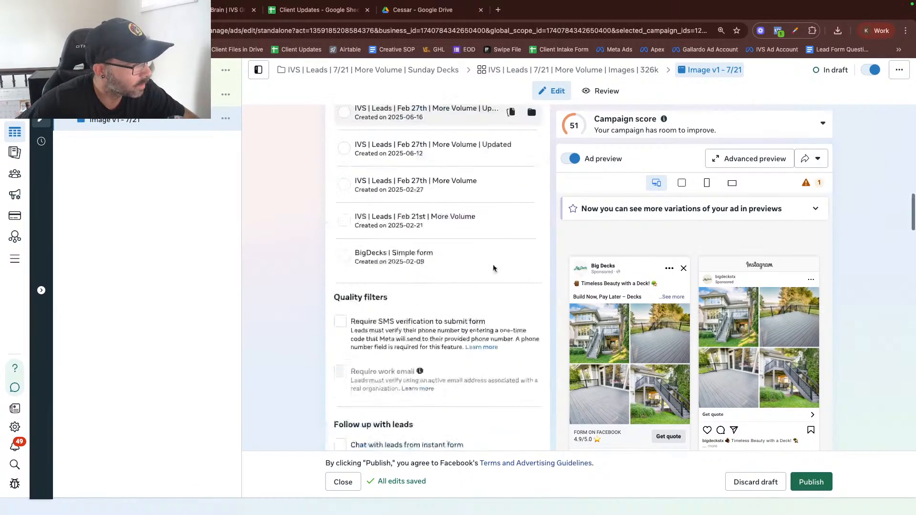
pyautogui.scroll(-15, 320, 279)
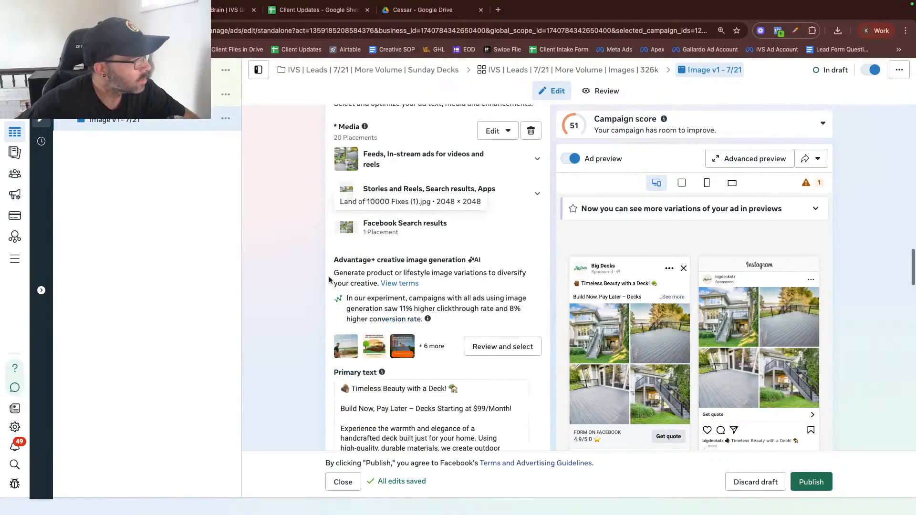
pyautogui.scroll(-20, 318, 279)
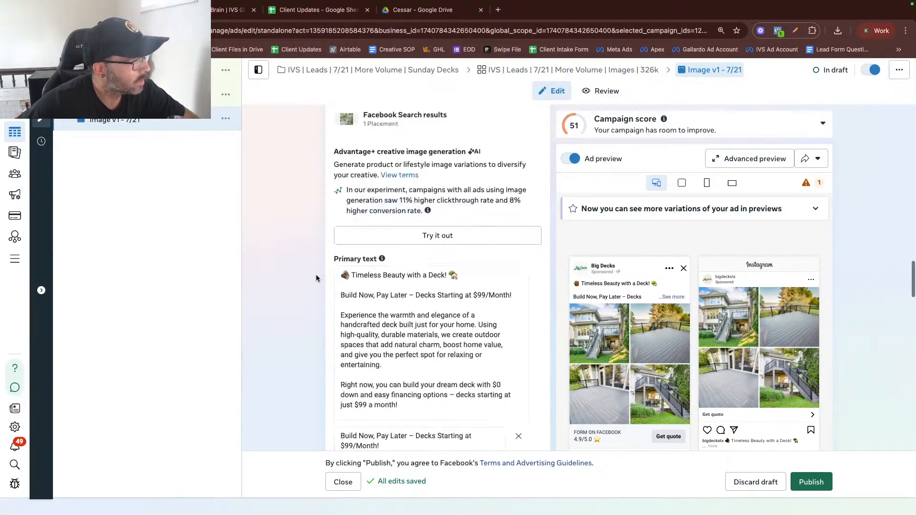
pyautogui.scroll(-20, 322, 280)
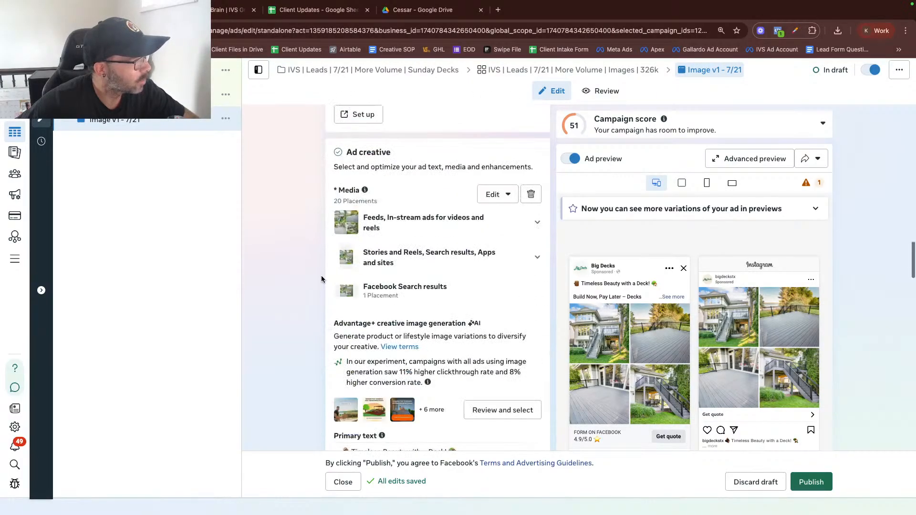
pyautogui.scroll(-10, 321, 279)
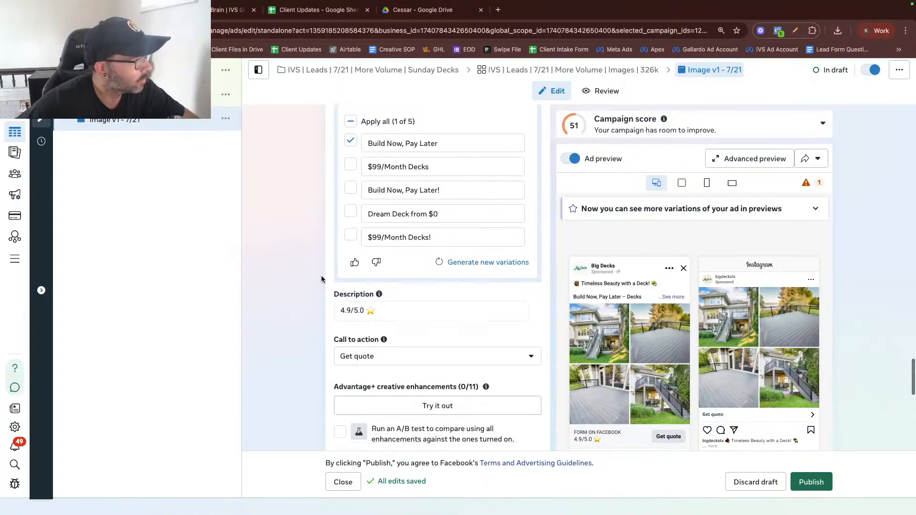
# Duplicate the selected "IVS | Leads | Feb 27th | More Volume" instant form created on 2025-07-04
pyautogui.scroll(15, 321, 279)
pyautogui.scroll(15, 321, 279)
pyautogui.scroll(-10, 321, 277)
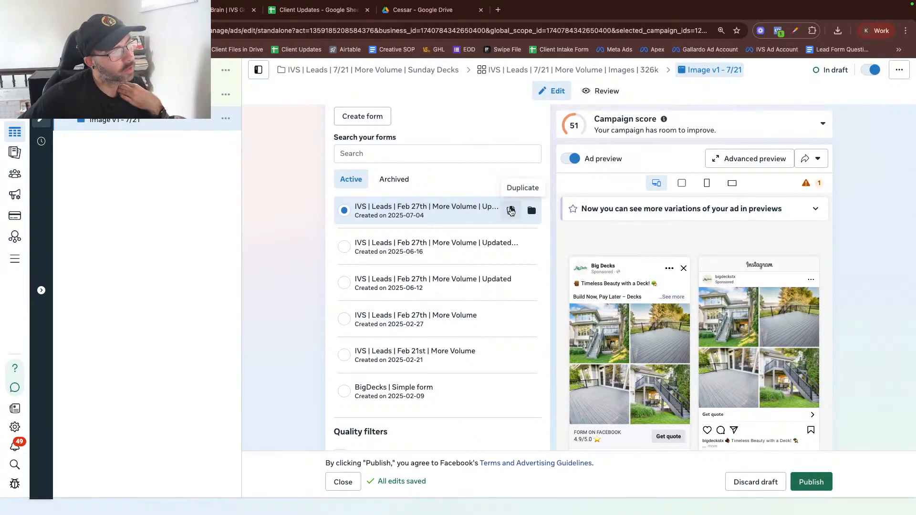
pyautogui.click(510, 206)
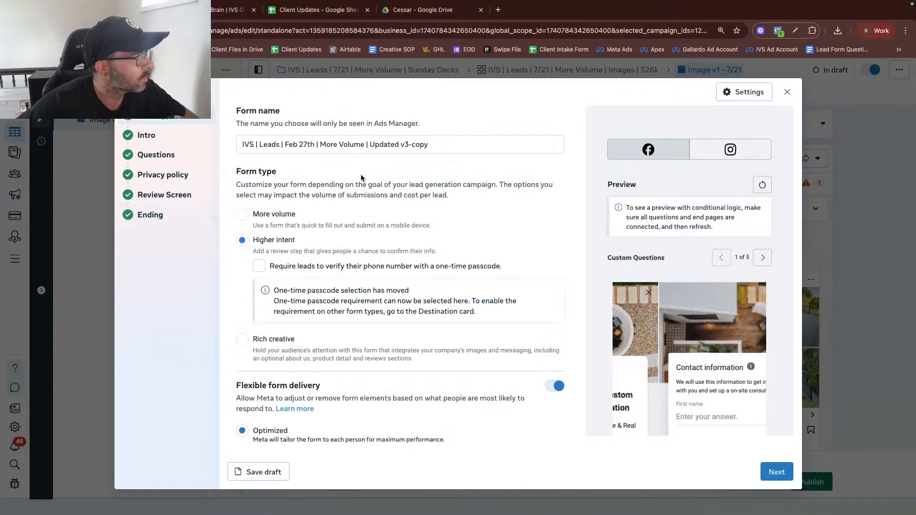
# Replace the date in the duplicated form's name with 7/21
pyautogui.moveTo(370, 145); pyautogui.dragTo(367, 174)
pyautogui.click(366, 174)
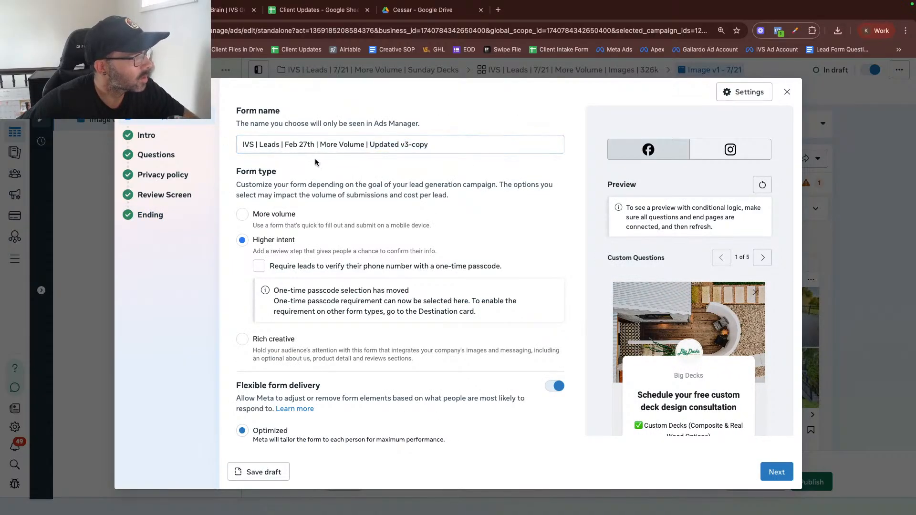
pyautogui.moveTo(315, 144); pyautogui.dragTo(285, 148)
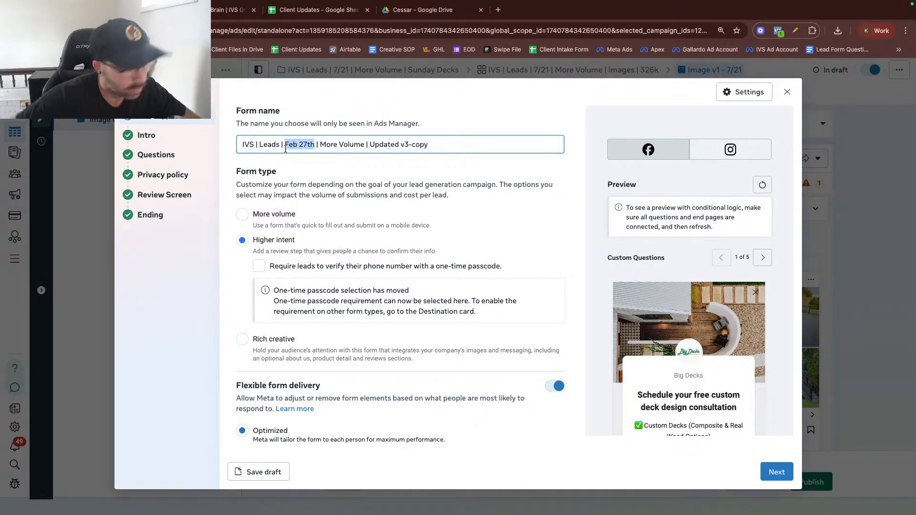
pyautogui.write('7/21')
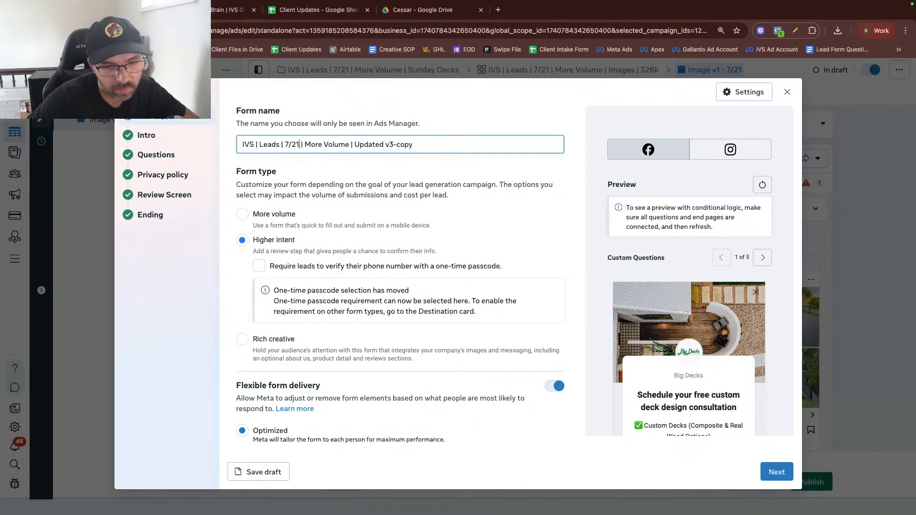
pyautogui.click(296, 156)
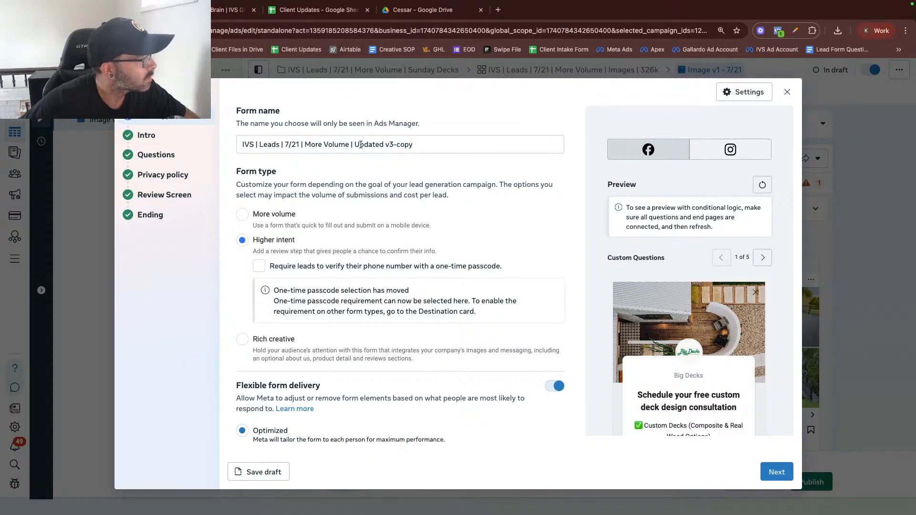
# Insert "Sunday Decks" before "Leads" so the form name starts with "IVS | Sunday Decks | Leads | 7/21"
pyautogui.moveTo(258, 144); pyautogui.dragTo(272, 143)
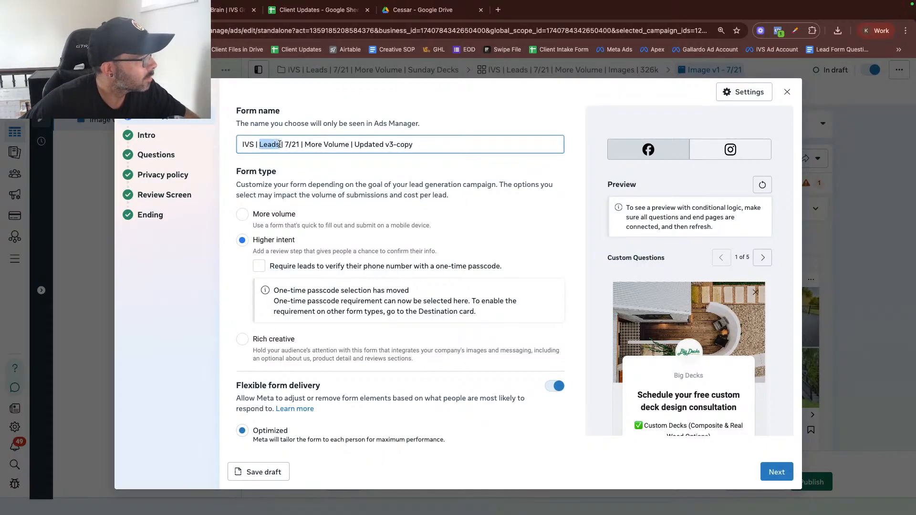
pyautogui.write('Sunday Decks')
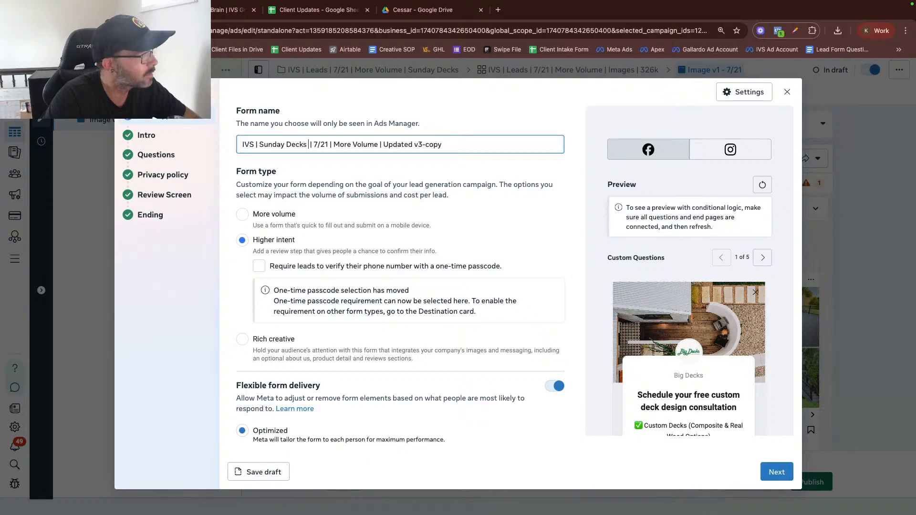
pyautogui.press('BackSpace')
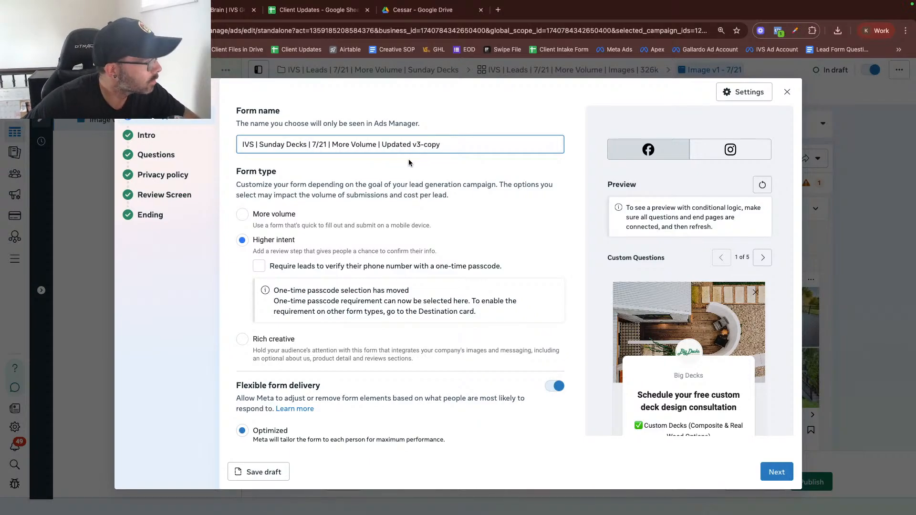
pyautogui.write('| L')
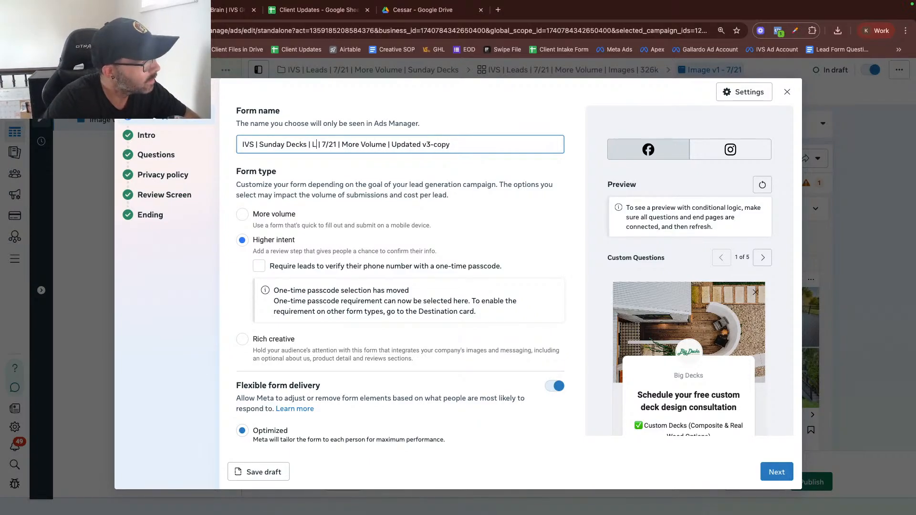
pyautogui.write('eads')
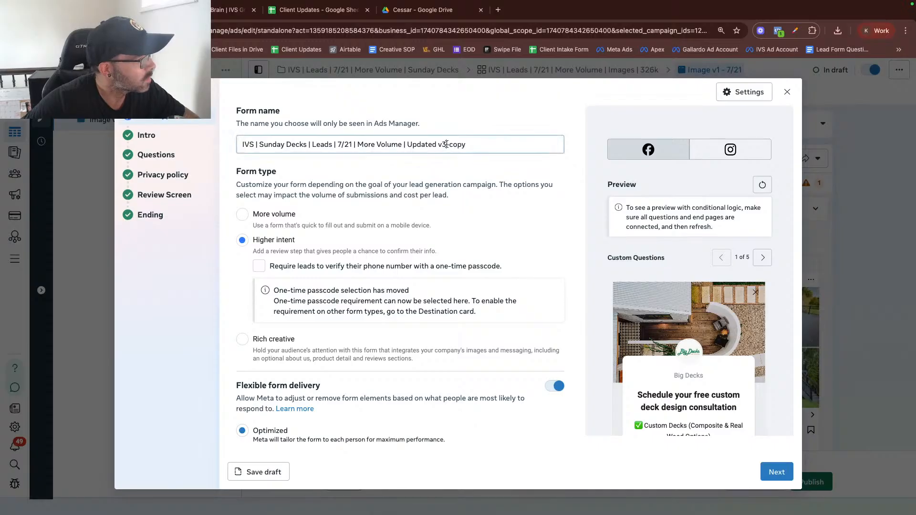
# Remove the "| Updated v3-copy" suffix so the form name ends with "More Volume"
pyautogui.moveTo(446, 145); pyautogui.dragTo(465, 144)
pyautogui.keyDown('shift'); pyautogui.click(403, 144); pyautogui.keyUp('shift')
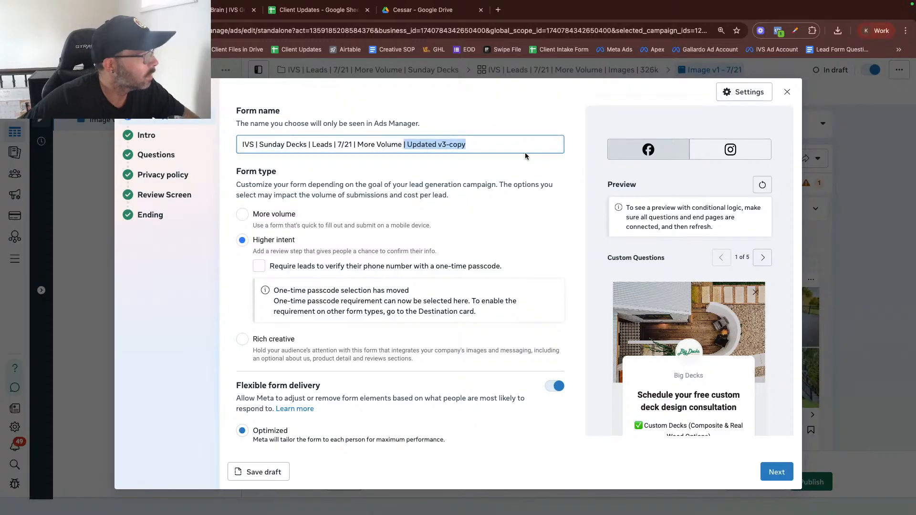
pyautogui.press('BackSpace')
pyautogui.click(411, 151)
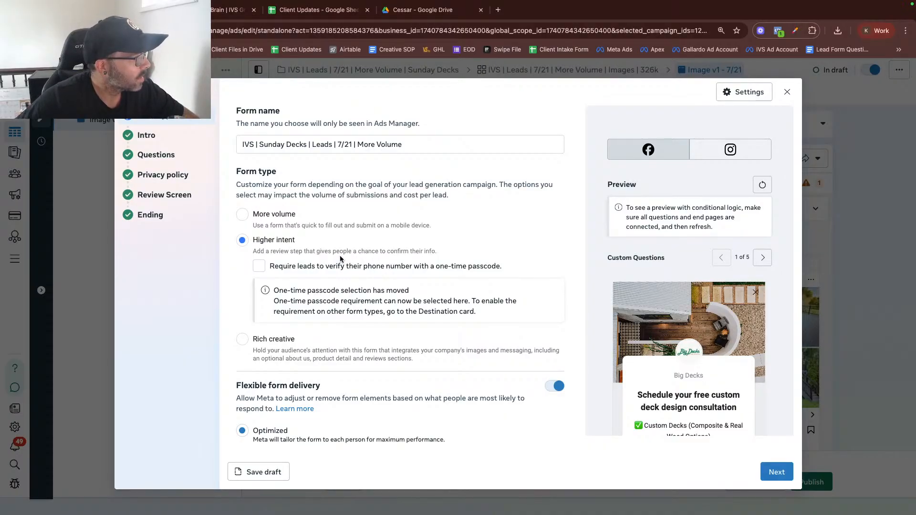
# Set the form type to More volume
pyautogui.click(371, 144)
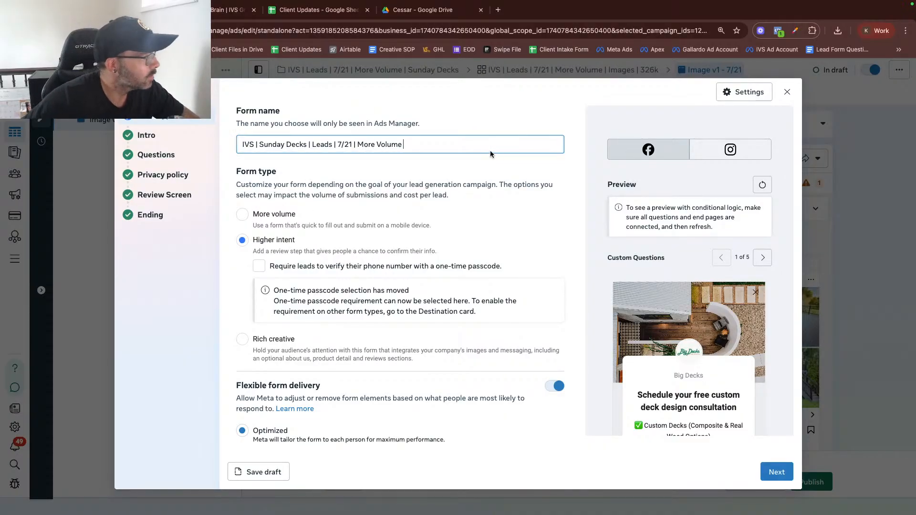
pyautogui.moveTo(358, 143); pyautogui.dragTo(433, 147)
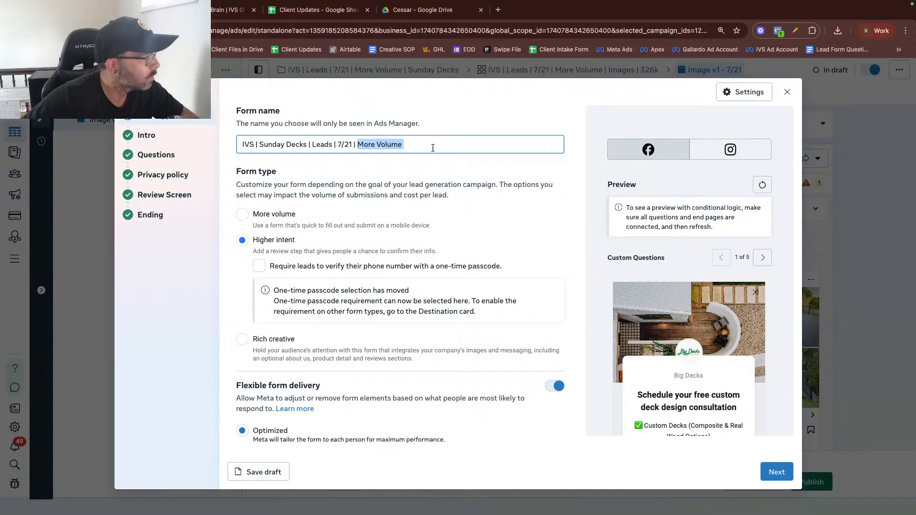
pyautogui.click(266, 214)
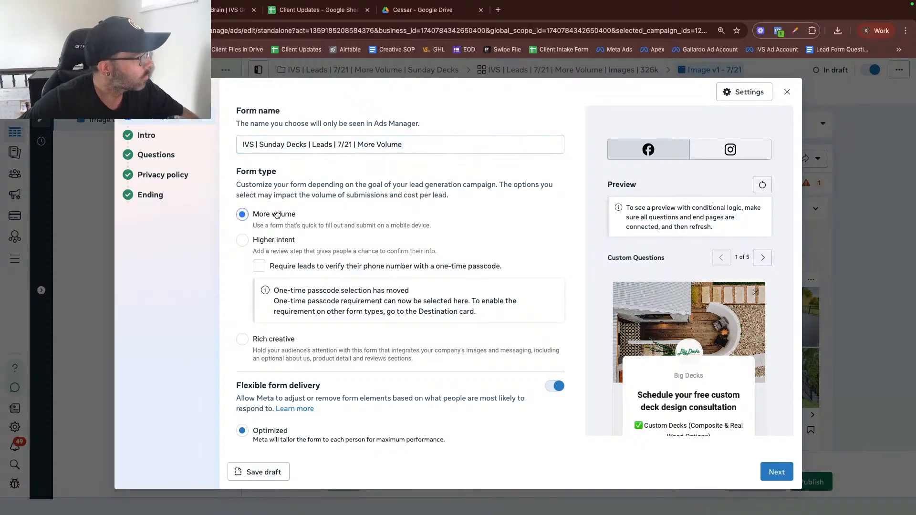
pyautogui.click(265, 240)
pyautogui.click(261, 216)
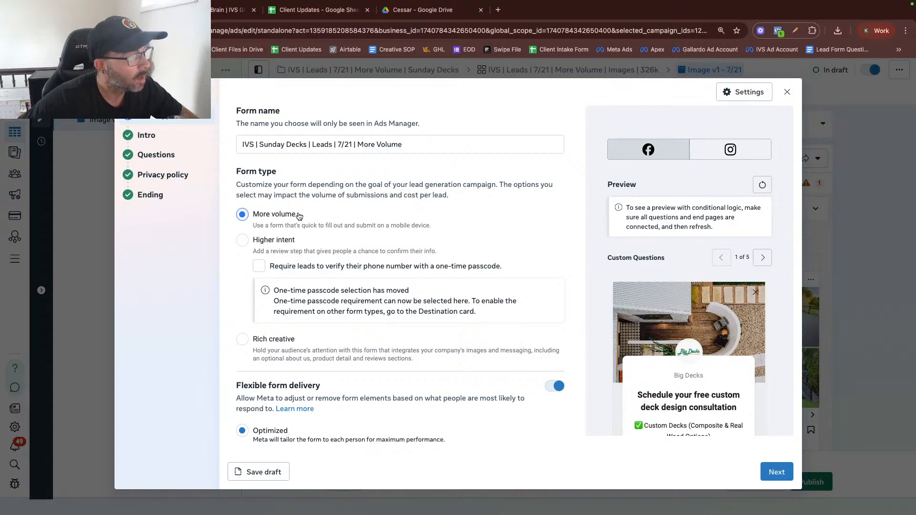
# Turn off flexible form delivery for the form
pyautogui.scroll(-1, 299, 216)
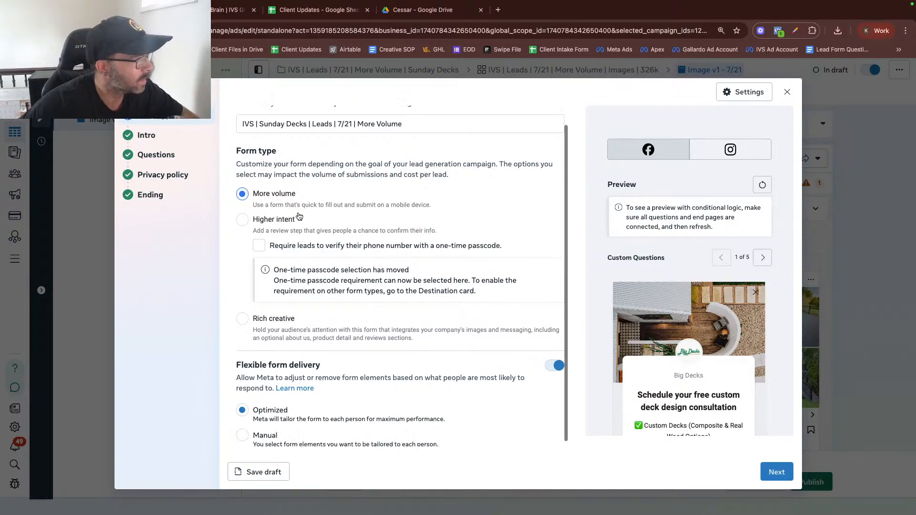
pyautogui.scroll(1, 300, 215)
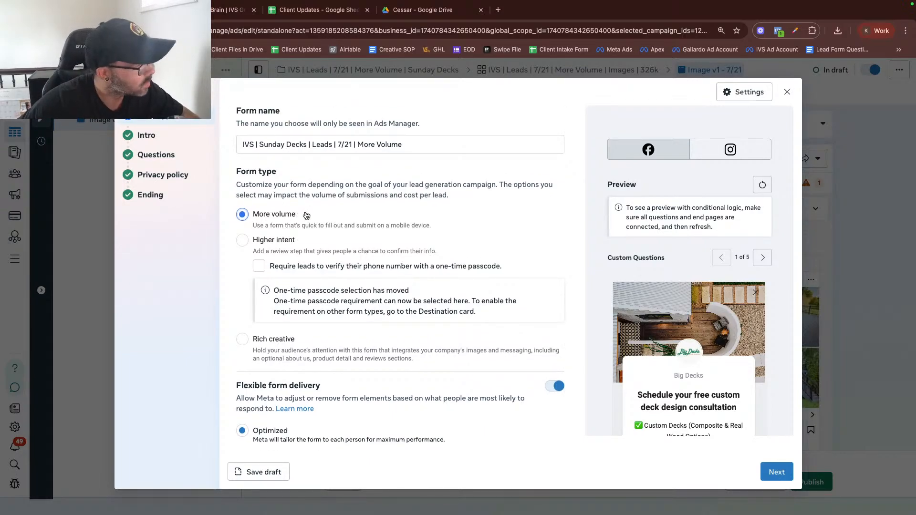
pyautogui.scroll(-1, 307, 216)
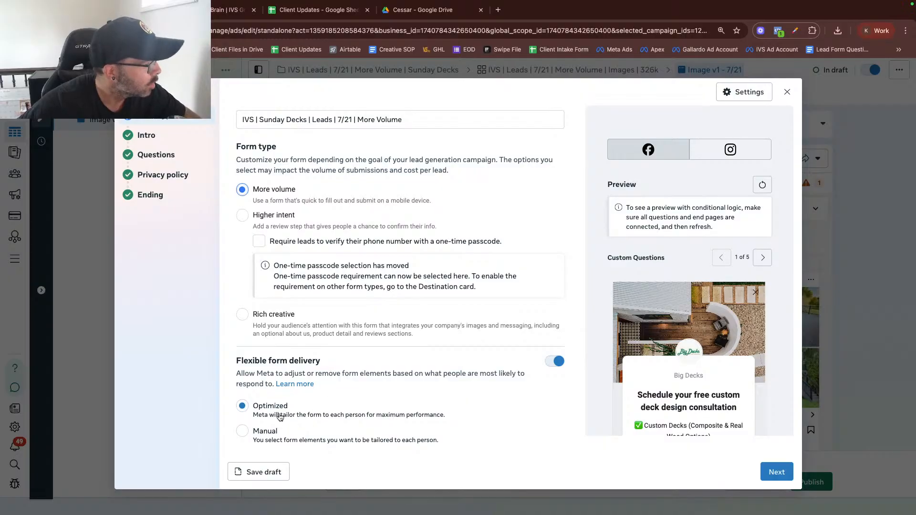
pyautogui.click(553, 361)
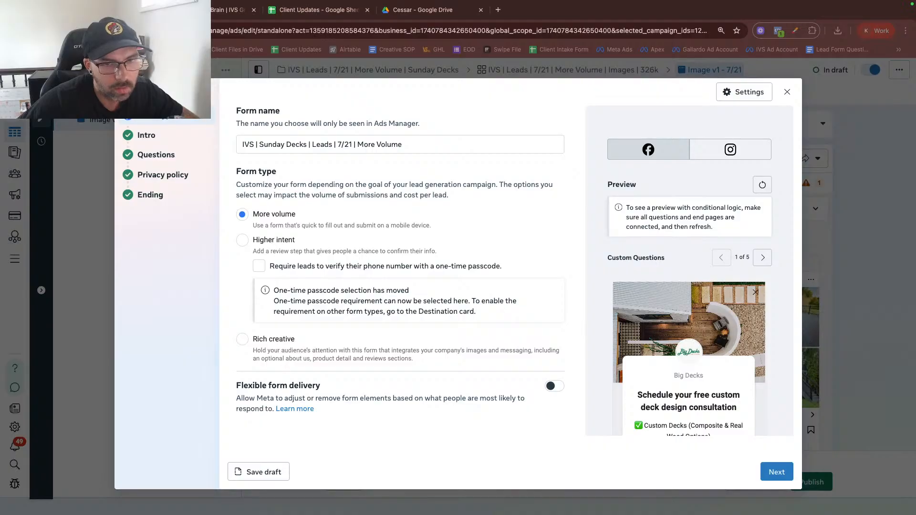
pyautogui.click(576, 221)
pyautogui.moveTo(237, 385); pyautogui.dragTo(324, 387)
pyautogui.click(331, 388)
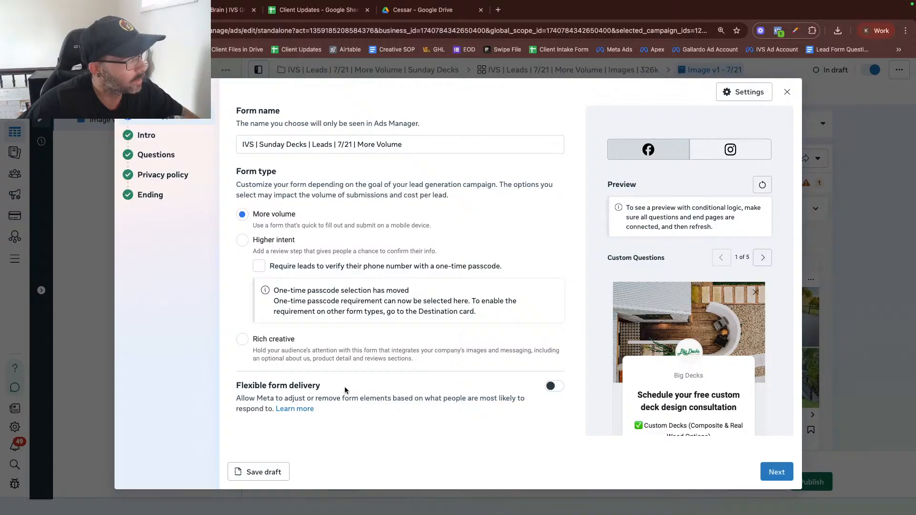
# Set the form intro's background image to use the image from the ad
pyautogui.click(161, 134)
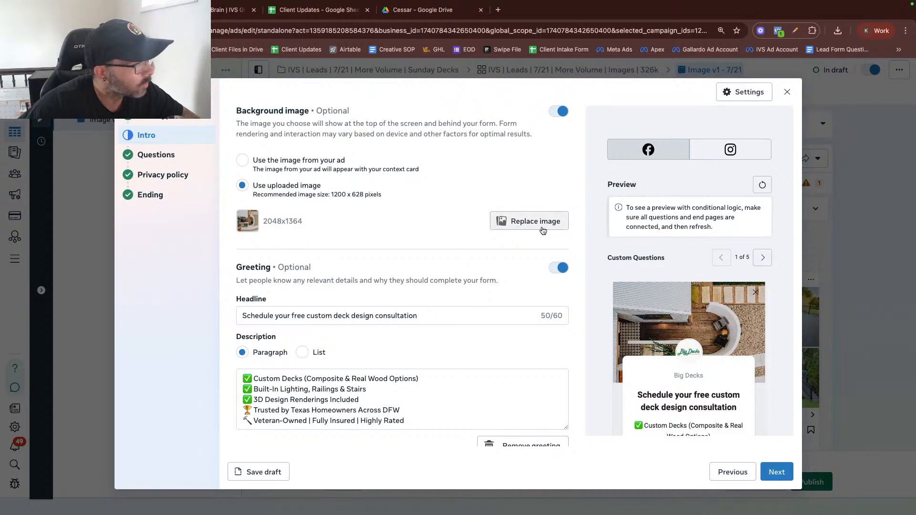
pyautogui.click(268, 171)
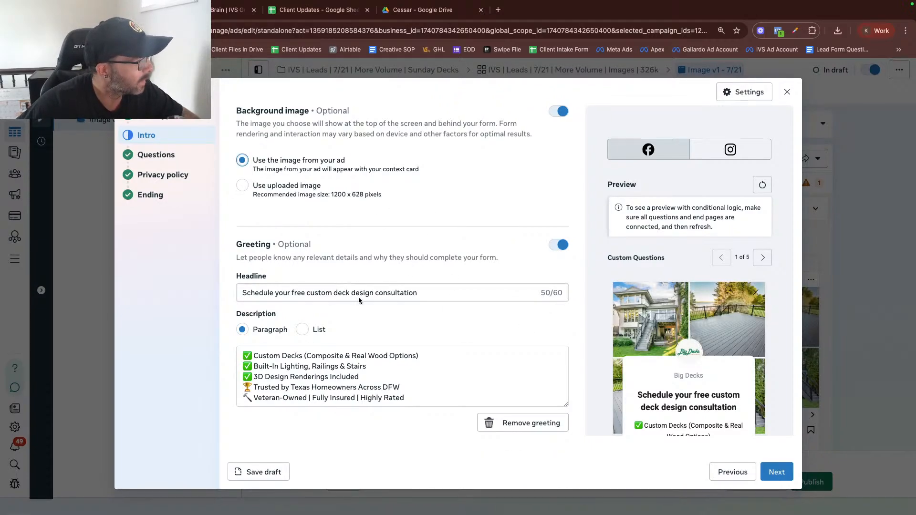
pyautogui.scroll(-1, 325, 353)
pyautogui.scroll(2, 324, 353)
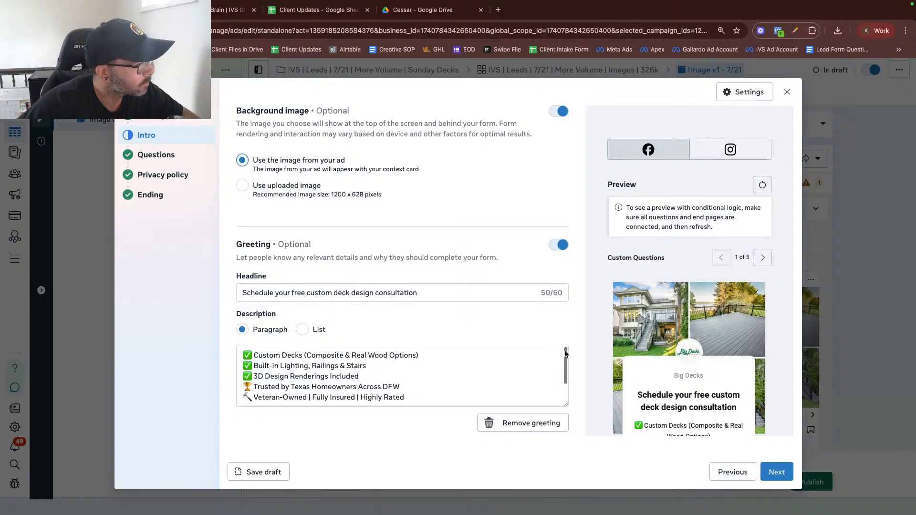
# Copy the full greeting description from the form intro and switch to the deck financing ad copy conversation in ChatGPT
pyautogui.click(405, 383)
pyautogui.hotkey('ctrl', 'a')
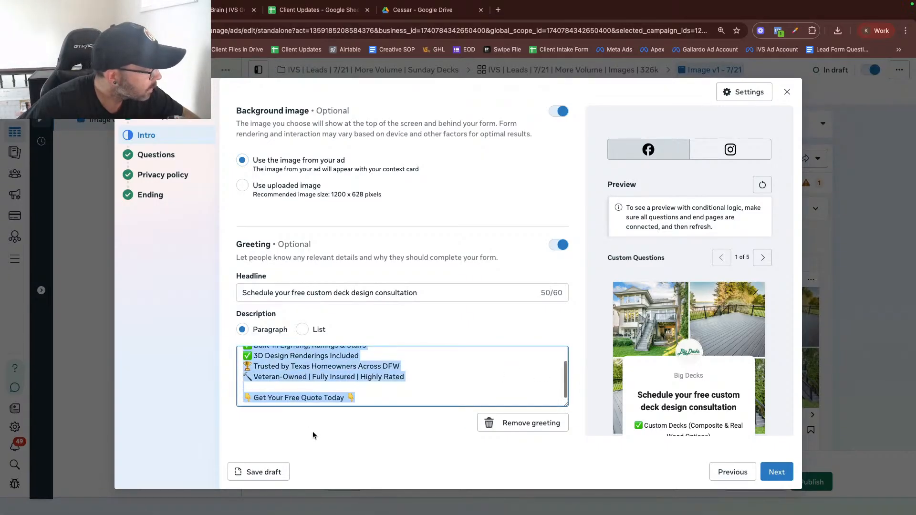
pyautogui.click(390, 326)
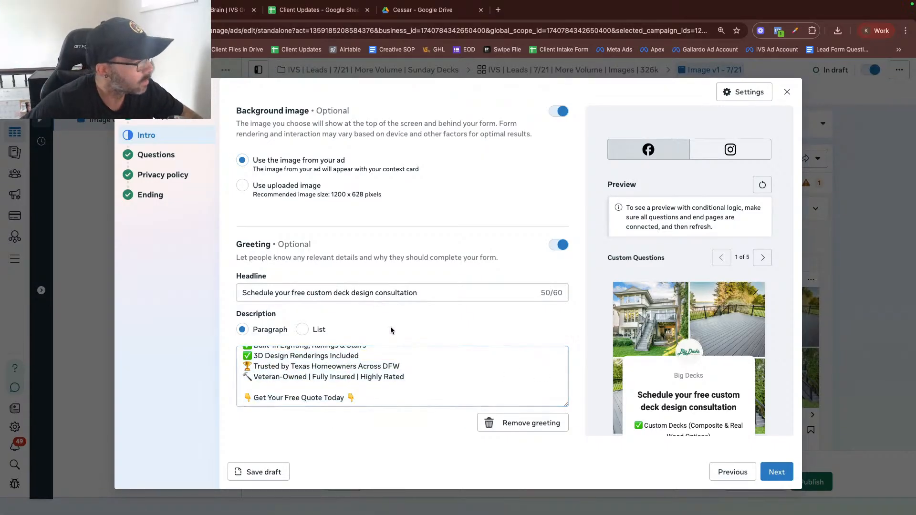
pyautogui.click(683, 494)
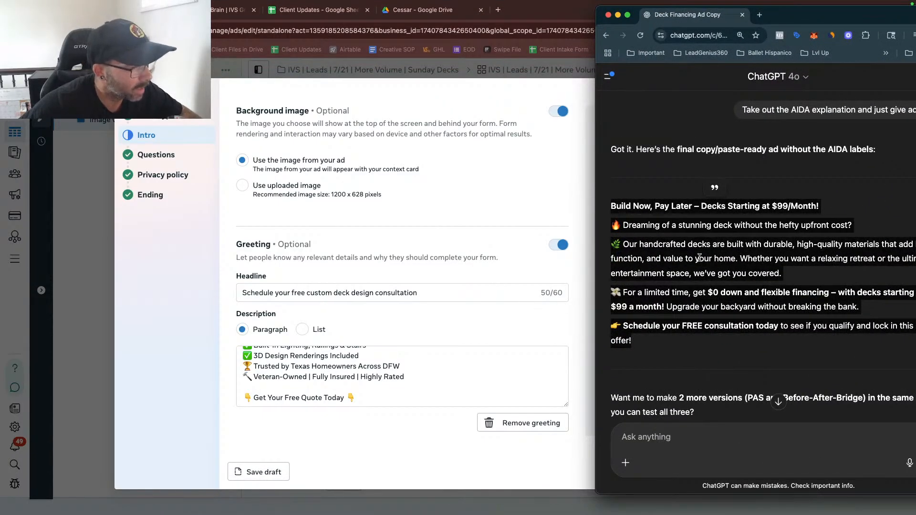
pyautogui.click(666, 165)
pyautogui.scroll(2, 666, 165)
pyautogui.scroll(-4, 666, 165)
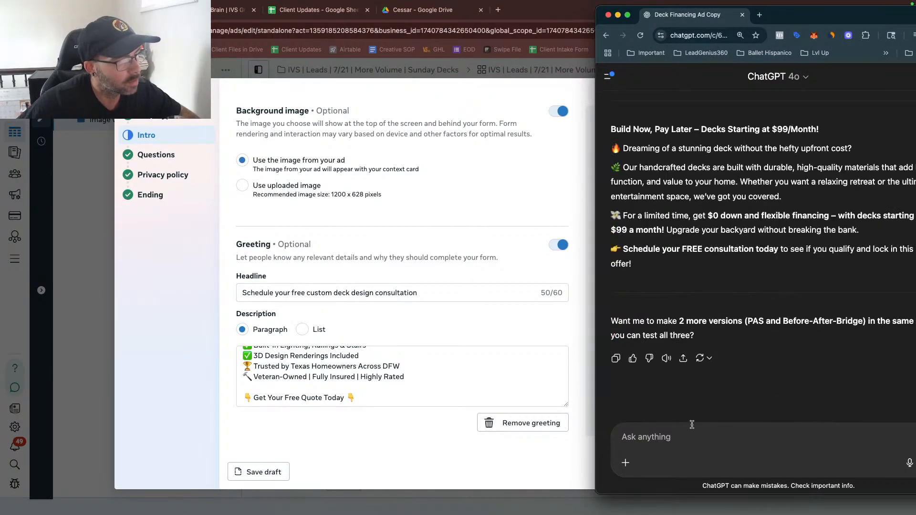
# Send the prompt "Take this copy and add in authority that Sunday Decks is a company within BigDecks", followed by the copied greeting description
pyautogui.click(686, 437)
pyautogui.write('Take this')
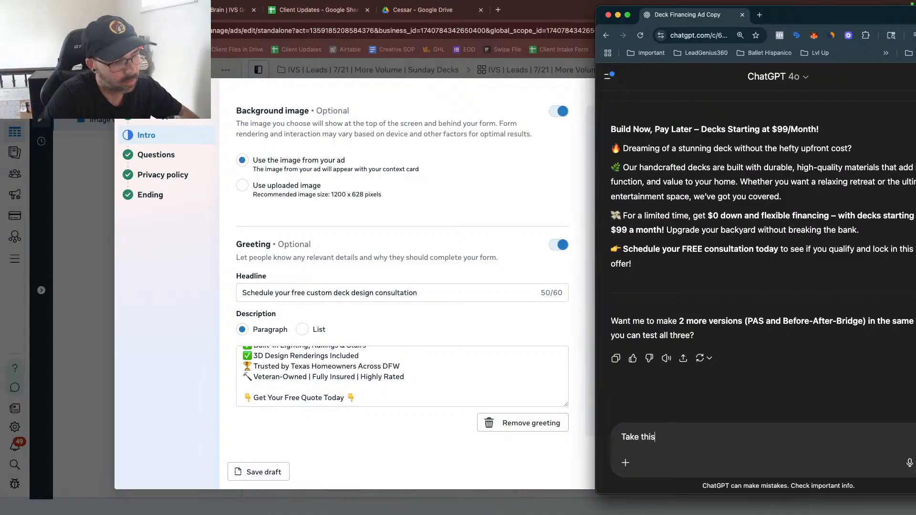
pyautogui.write(' copy and add in')
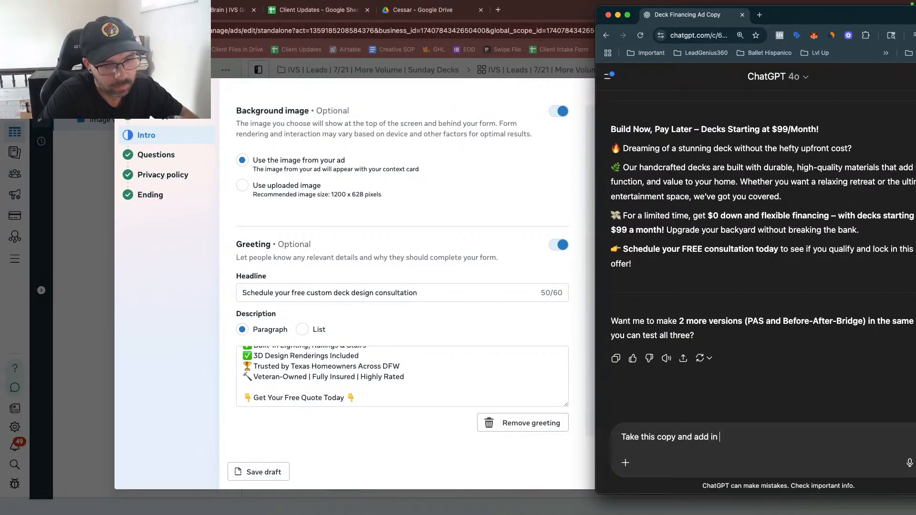
pyautogui.write(' authority th')
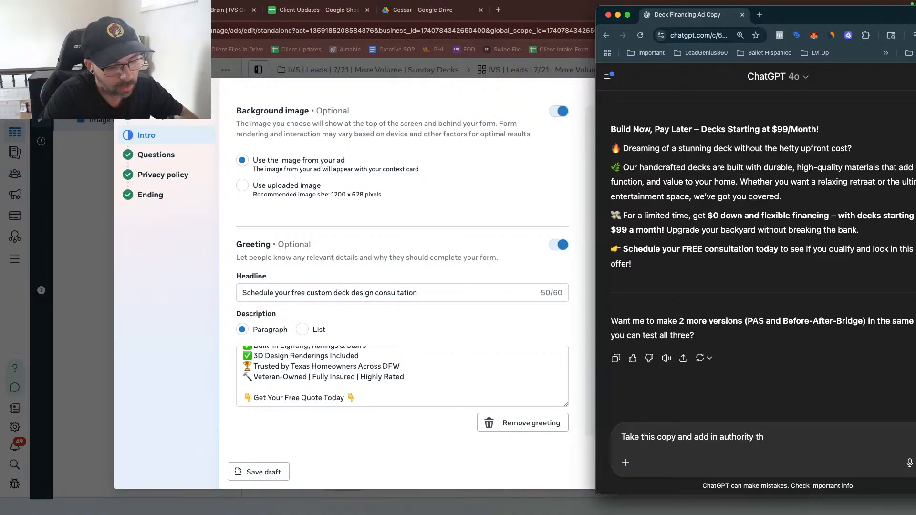
pyautogui.write('at this')
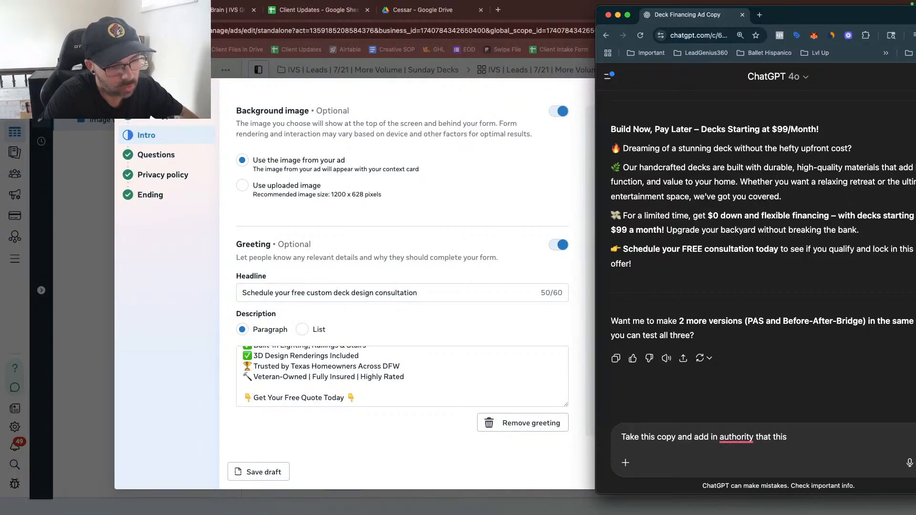
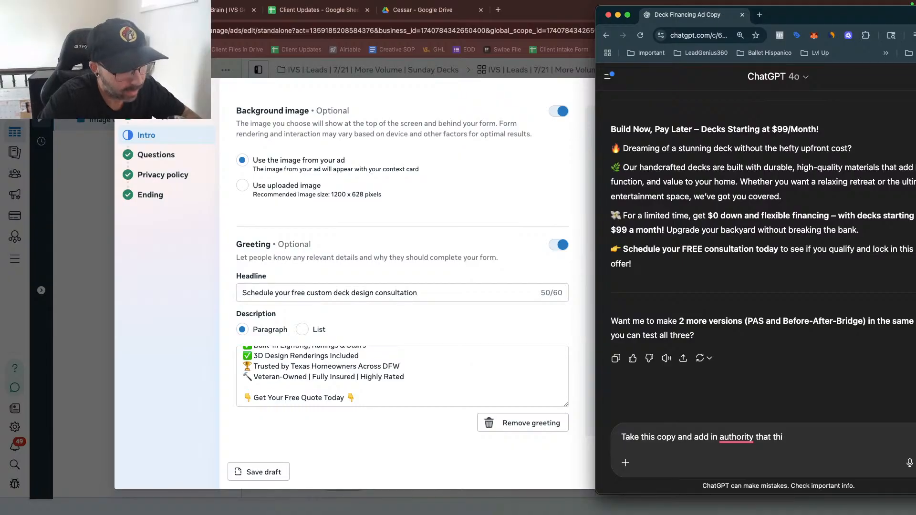
pyautogui.write('unday Decks is a c')
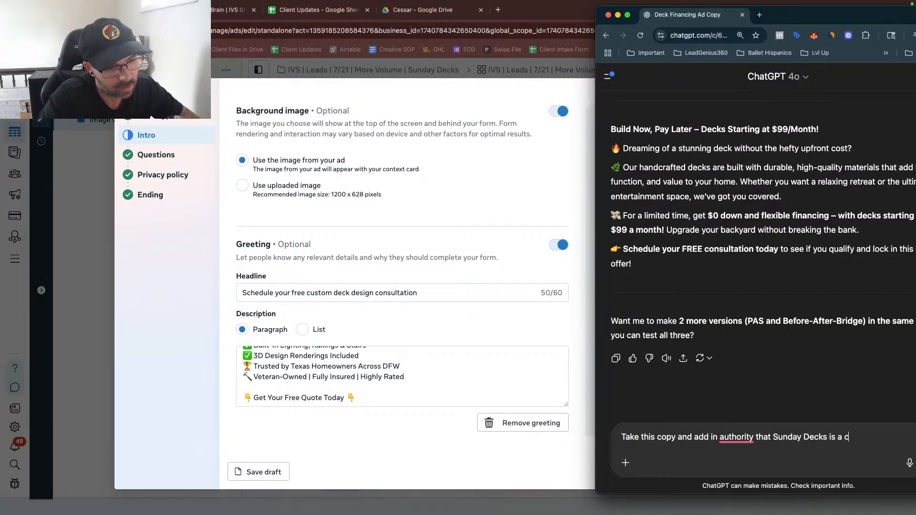
pyautogui.write('ompany within ')
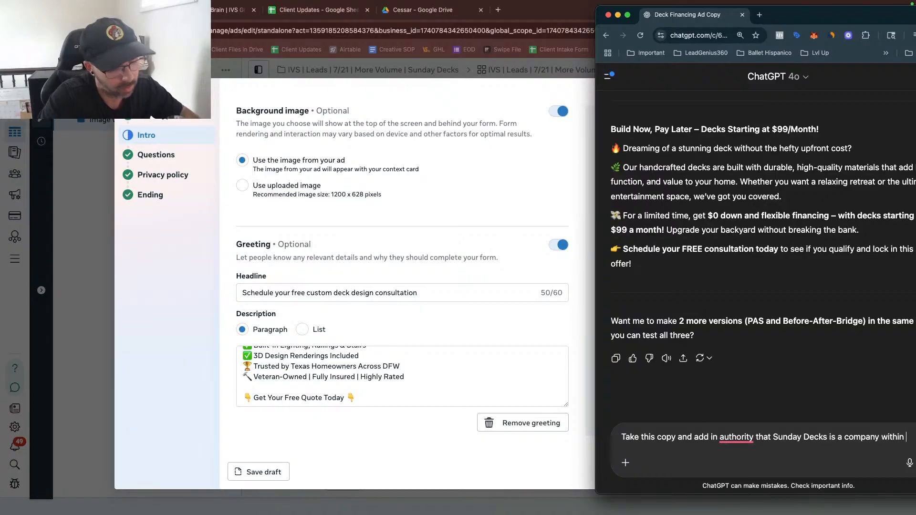
pyautogui.write('BigDecks')
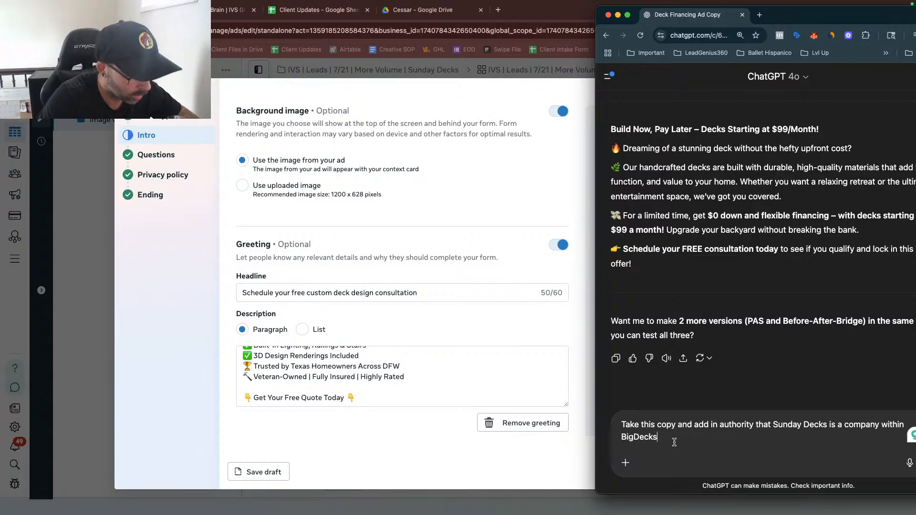
pyautogui.hotkey('shift', 'Return')
pyautogui.hotkey('shift', 'Return')
pyautogui.write('✅ Custom Decks (Composite & Real Wood Options) ✅ Built-In Lighting, Railings & Stairs ✅ 3D Design Renderings Included 🏆 Trusted by Texas Homeowners Across DFW 🔨 Veteran-Owned | Fully Insured | Highly Rated  👇 Get Your Free Quote Today 👇')
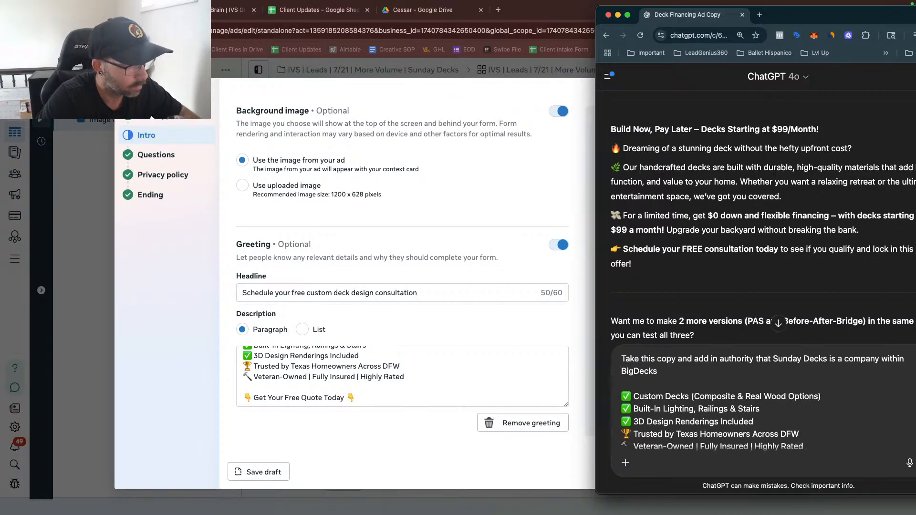
pyautogui.press('Return')
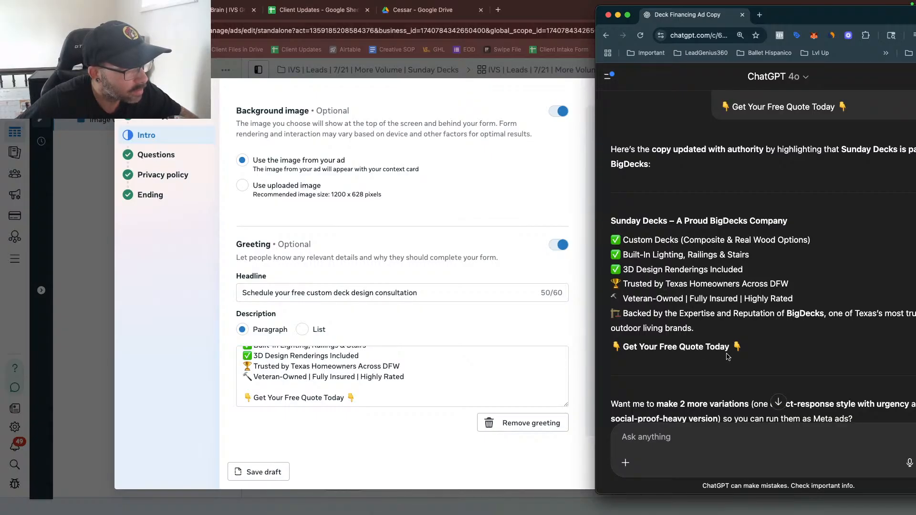
# Try to replace the form's greeting description with the rewritten copy from ChatGPT's reply
pyautogui.moveTo(749, 349)
pyautogui.mouseDown()
pyautogui.moveTo(608, 223)
pyautogui.moveTo(612, 239)
pyautogui.moveTo(751, 256)
pyautogui.moveTo(748, 347)
pyautogui.mouseUp()
pyautogui.moveTo(368, 404); pyautogui.dragTo(320, 358)
pyautogui.hotkey('ctrl', 'v')
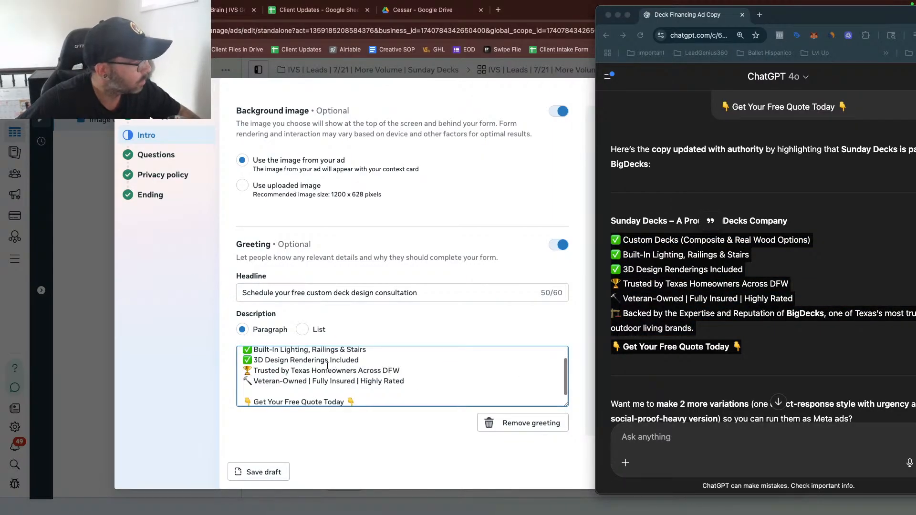
pyautogui.scroll(3, 317, 360)
pyautogui.scroll(-3, 315, 361)
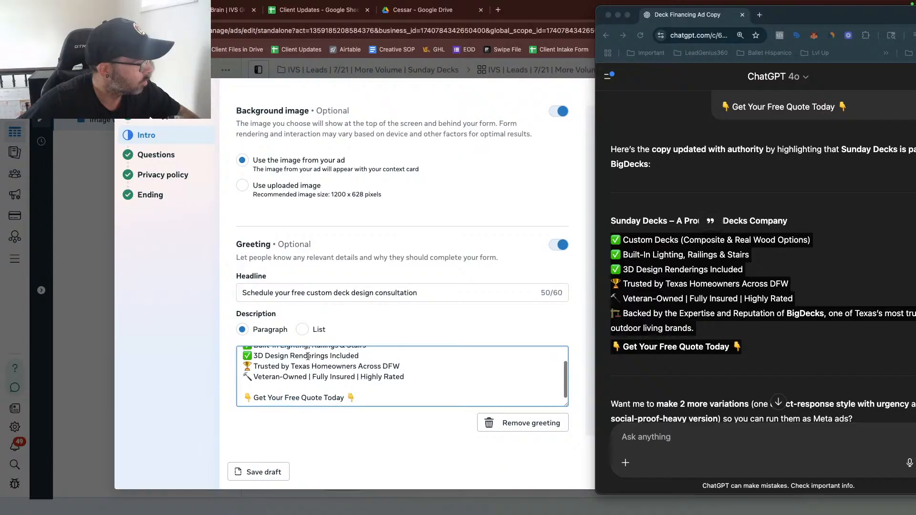
pyautogui.scroll(3, 315, 361)
# Replace the greeting headline with ChatGPT's title line "Sunday Decks – A Proud BigDecks Company"
pyautogui.click(315, 296)
pyautogui.tripleClick(302, 292)
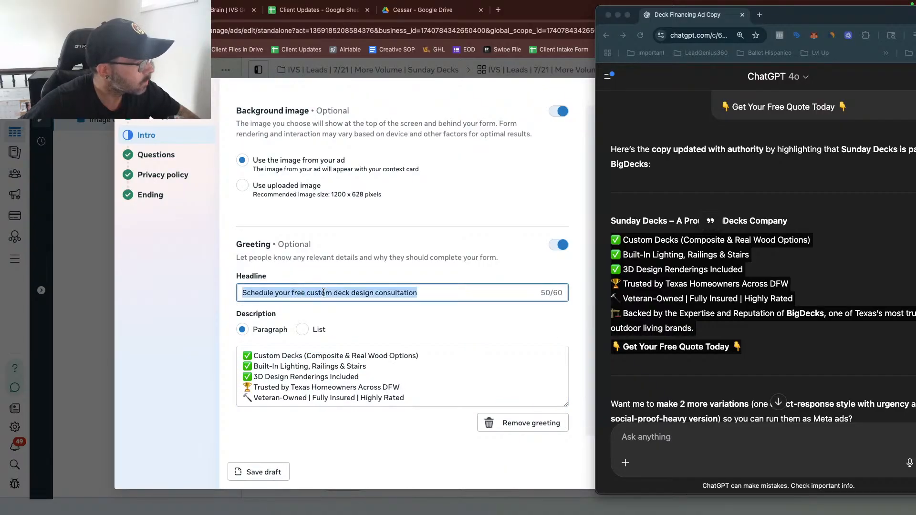
pyautogui.click(438, 293)
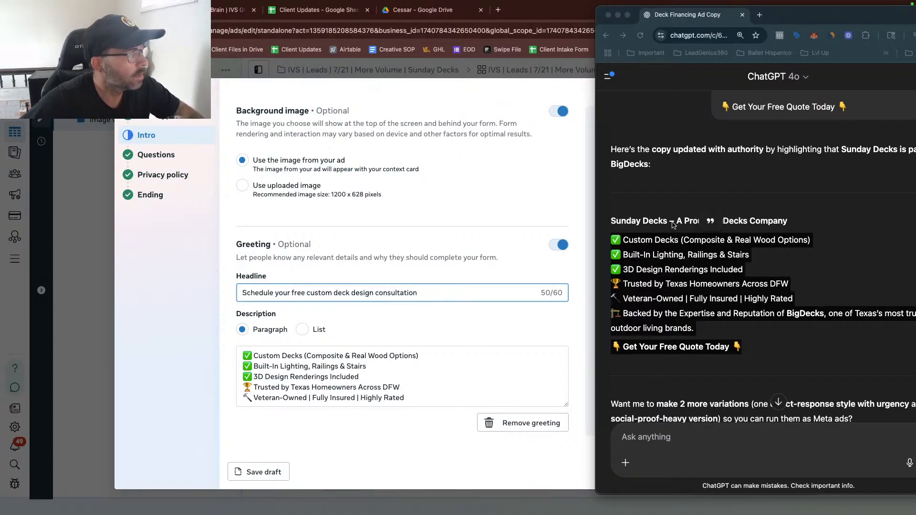
pyautogui.click(612, 220)
pyautogui.moveTo(612, 220); pyautogui.dragTo(787, 224)
pyautogui.press('super+c')
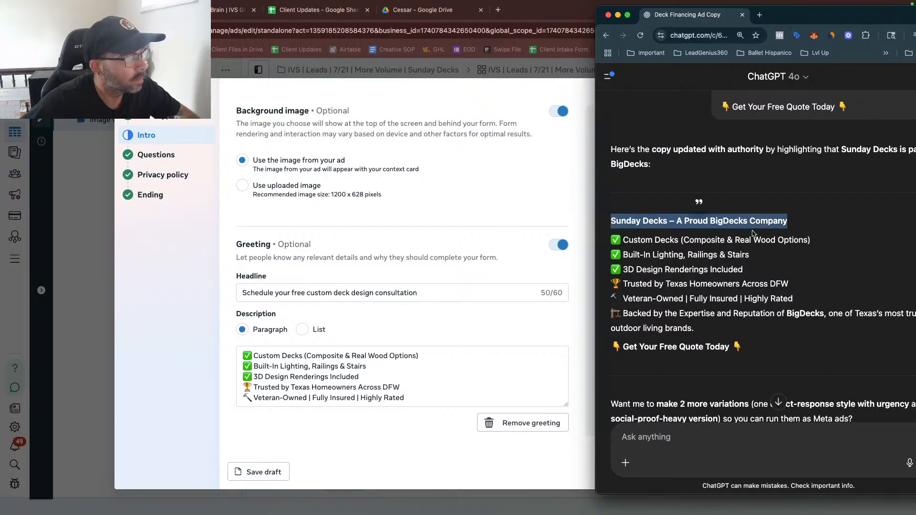
pyautogui.tripleClick(322, 292)
pyautogui.press('super+v')
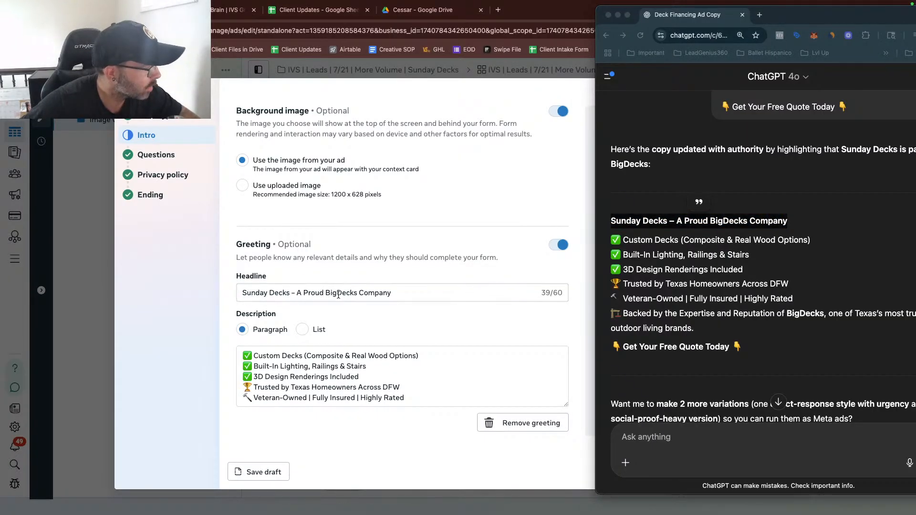
# Shorten the greeting headline to "Sunday Decks by BigDecks"
pyautogui.doubleClick(387, 292)
pyautogui.click(372, 294)
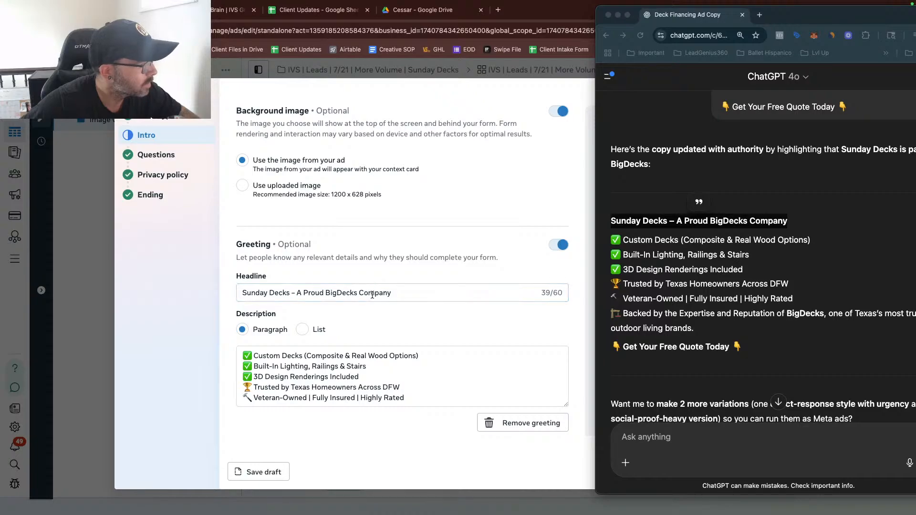
pyautogui.moveTo(393, 293); pyautogui.dragTo(293, 295)
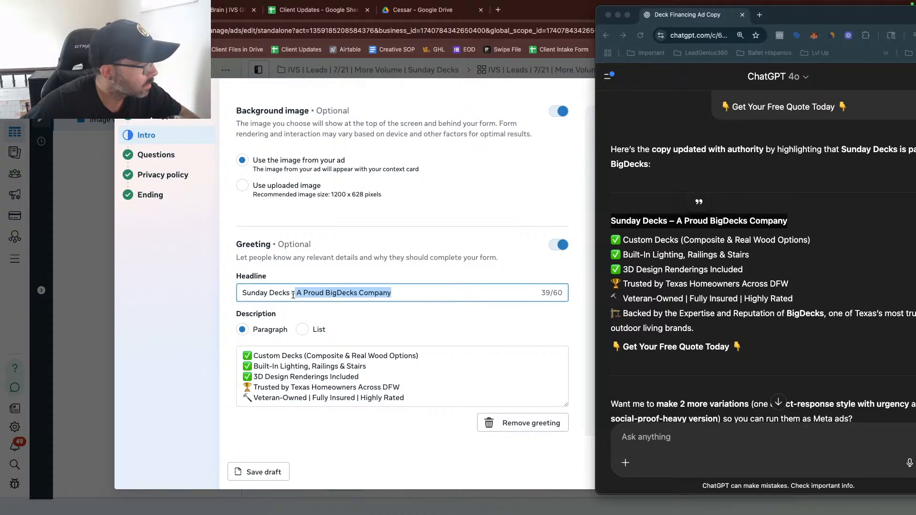
pyautogui.write('b')
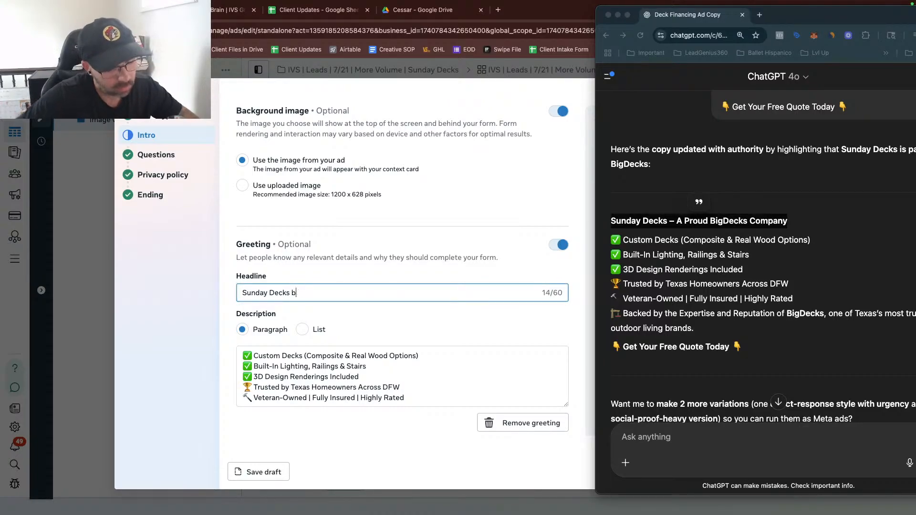
pyautogui.write('y BigDecks')
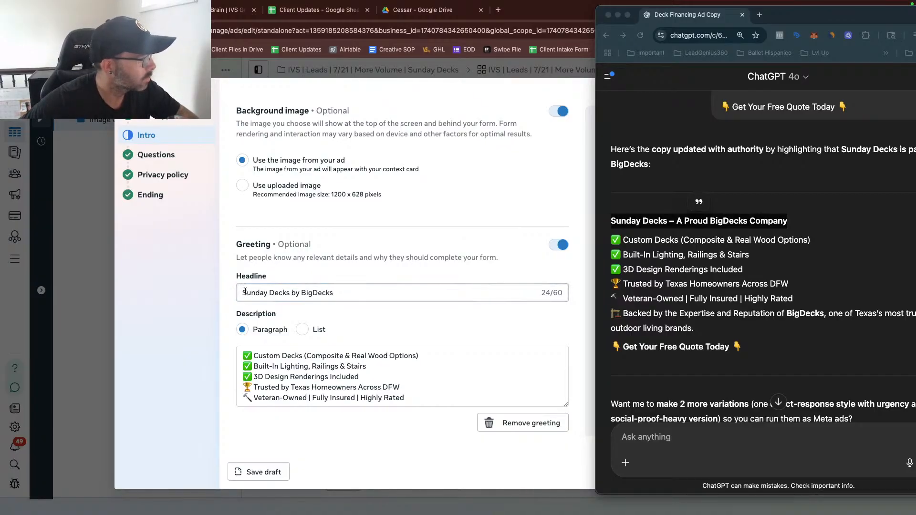
# Add "Get A Free Design and Quote From" before the greeting headline's existing text, and minimize the ChatGPT window
pyautogui.write('Get A Free ')
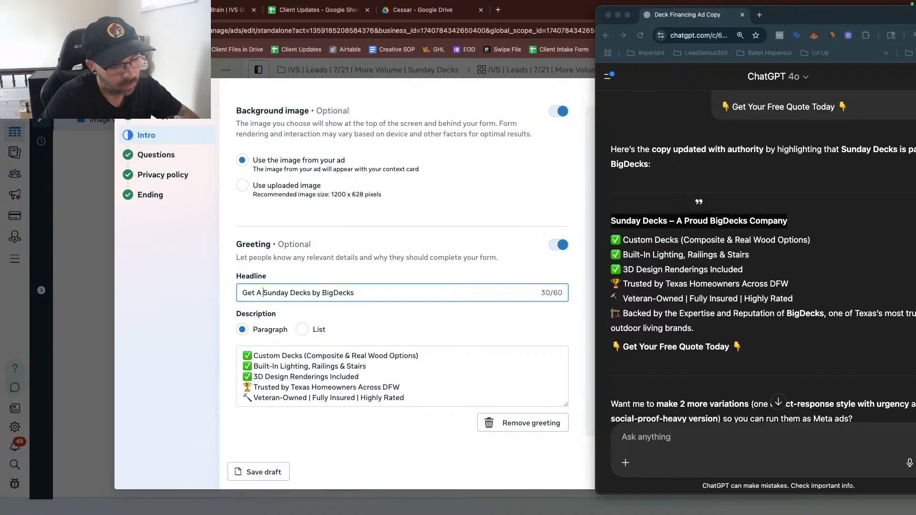
pyautogui.write('Design and Quote')
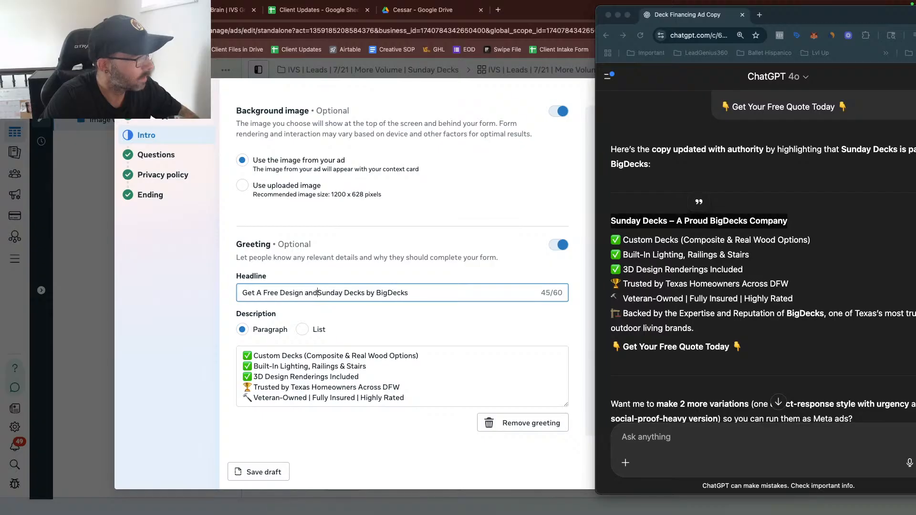
pyautogui.write(' From')
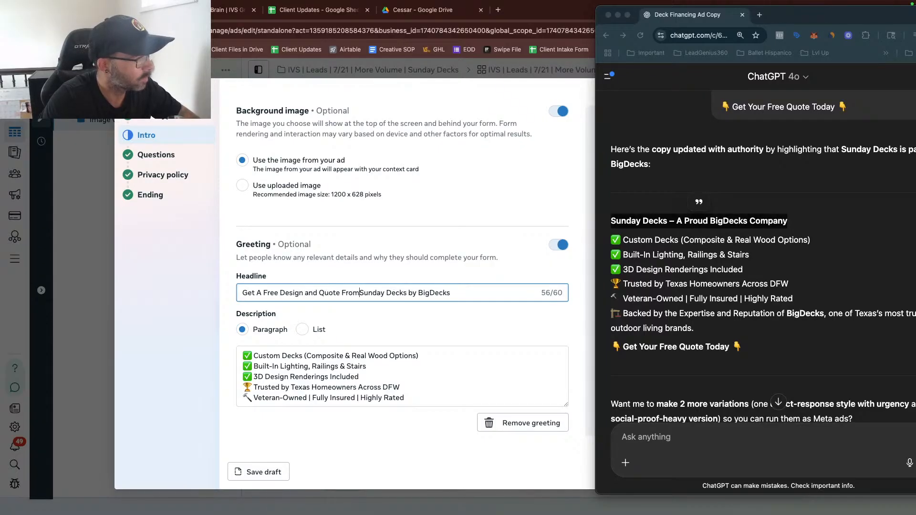
pyautogui.click(418, 313)
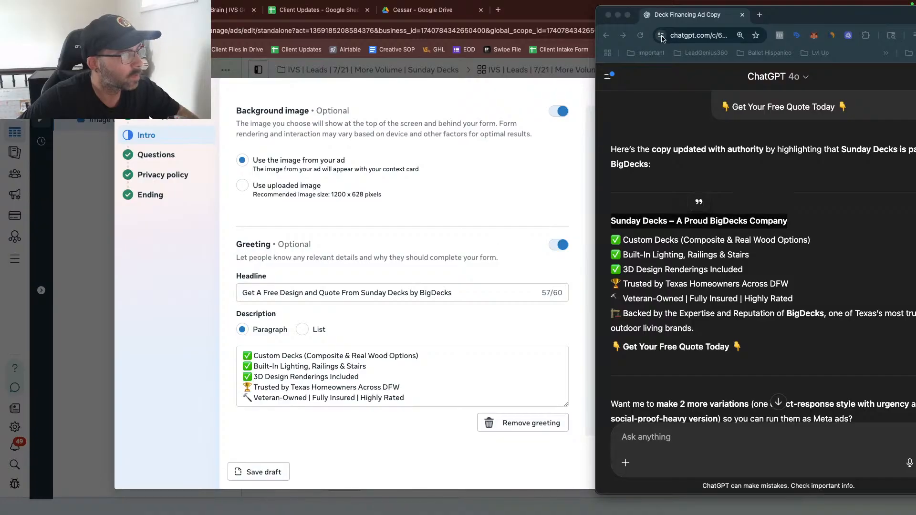
pyautogui.click(618, 15)
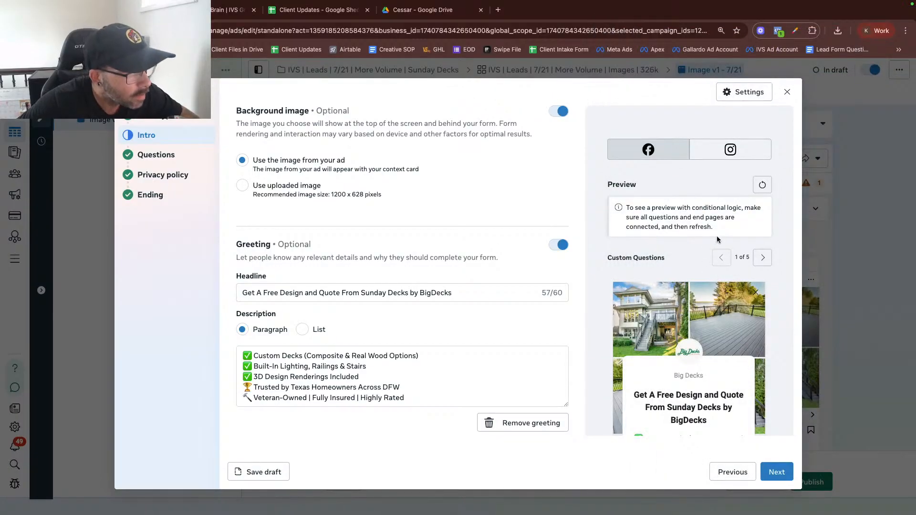
# Replace "and" with "&" in the greeting headline so it reads "Get A Free Design & Quote From Sunday Decks by BigDecks"
pyautogui.scroll(-3, 705, 248)
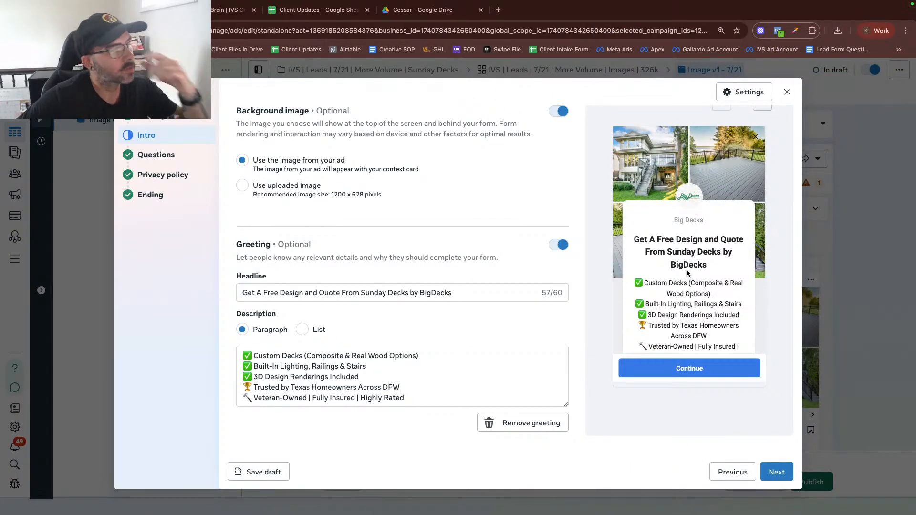
pyautogui.doubleClick(311, 293)
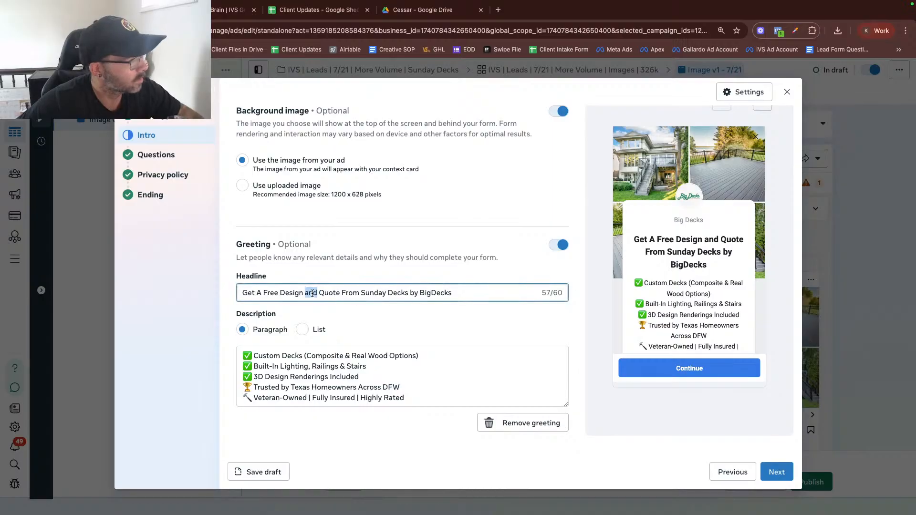
pyautogui.write('&')
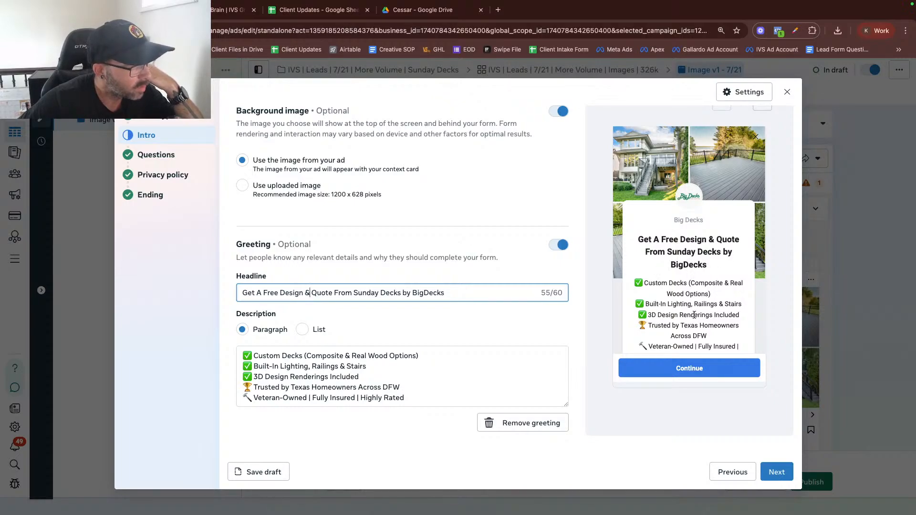
pyautogui.click(477, 336)
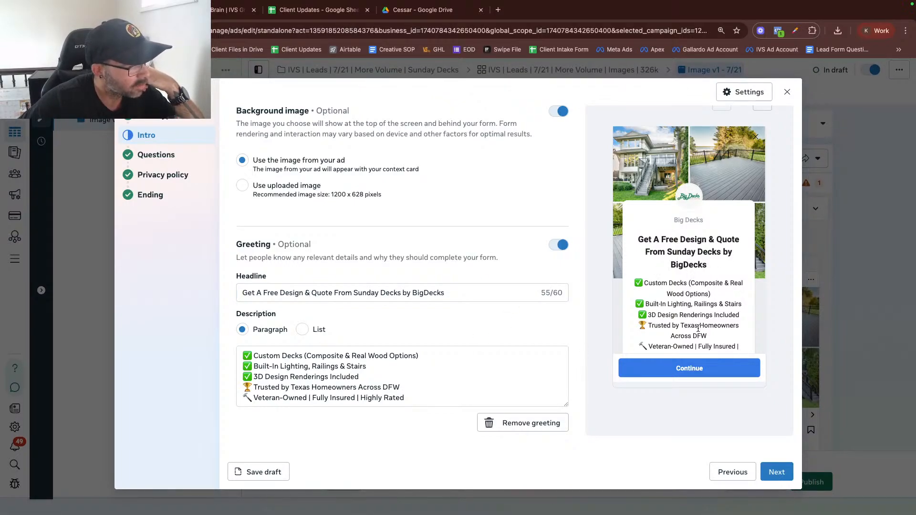
pyautogui.scroll(-4, 697, 327)
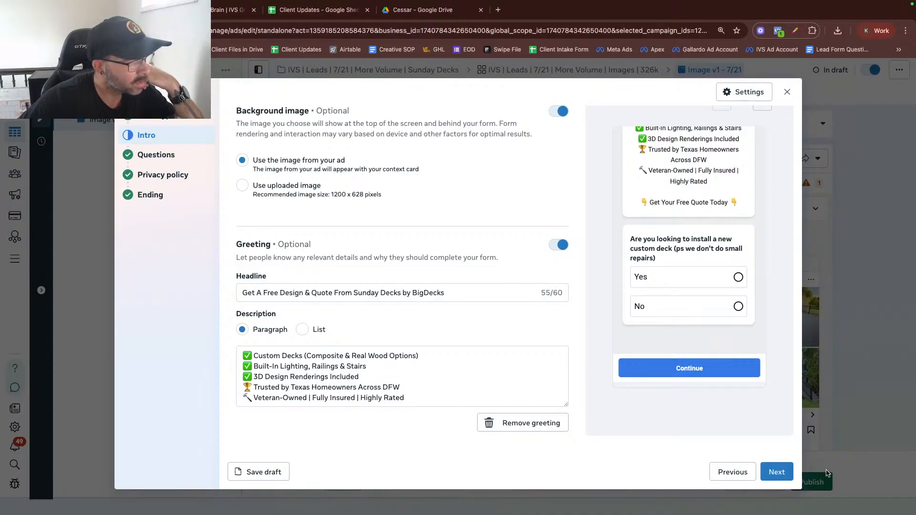
# Open the form's first question for editing and consult the BigDecks notes in the Client Updates sheet and the client tracker
pyautogui.click(776, 471)
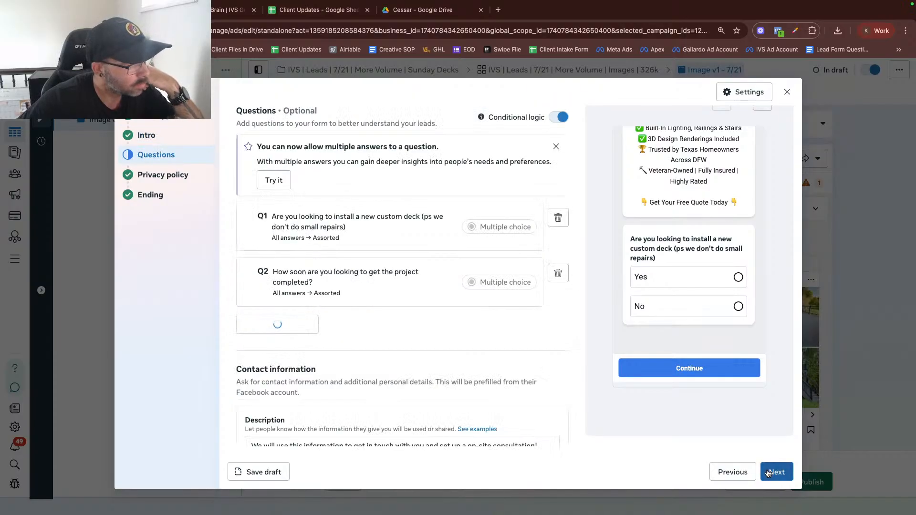
pyautogui.click(383, 223)
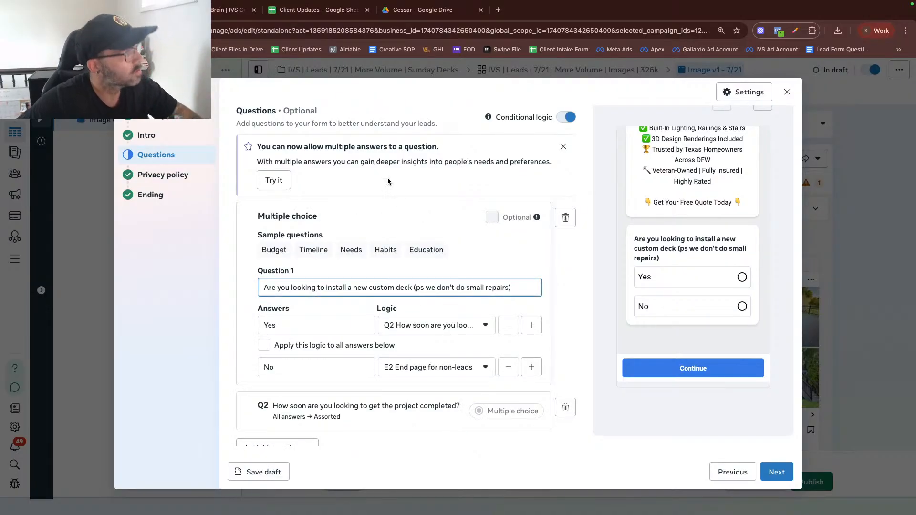
pyautogui.click(315, 9)
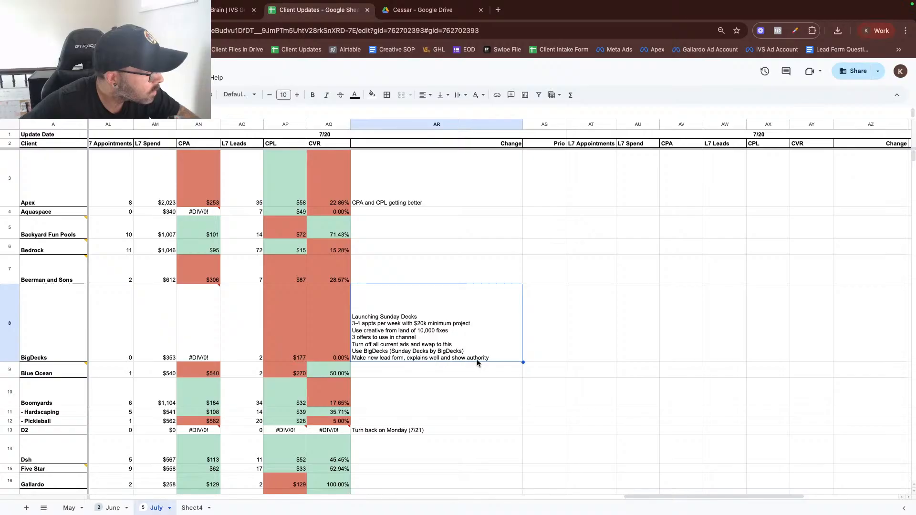
pyautogui.click(236, 10)
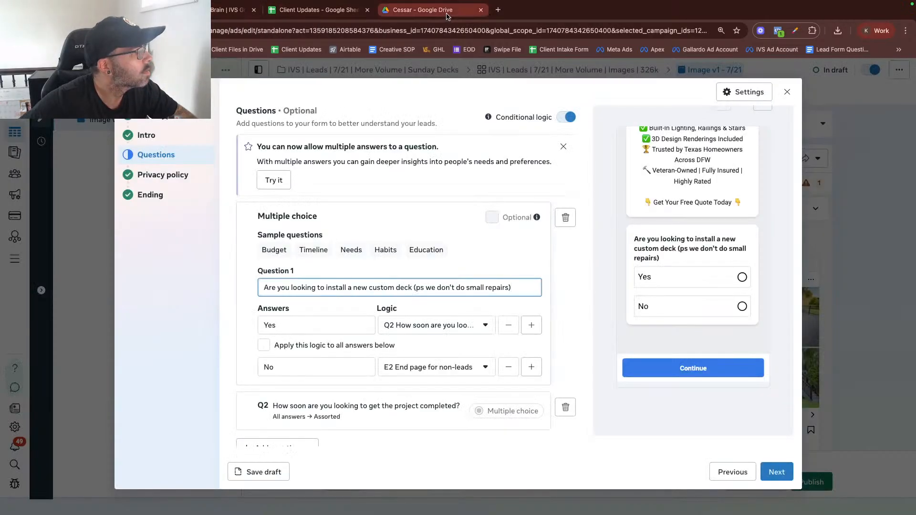
pyautogui.click(420, 10)
pyautogui.click(228, 9)
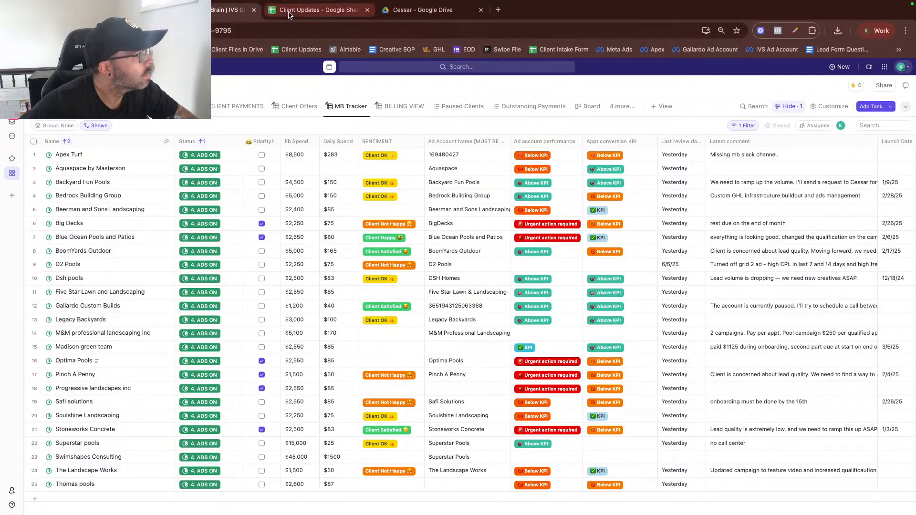
pyautogui.click(96, 10)
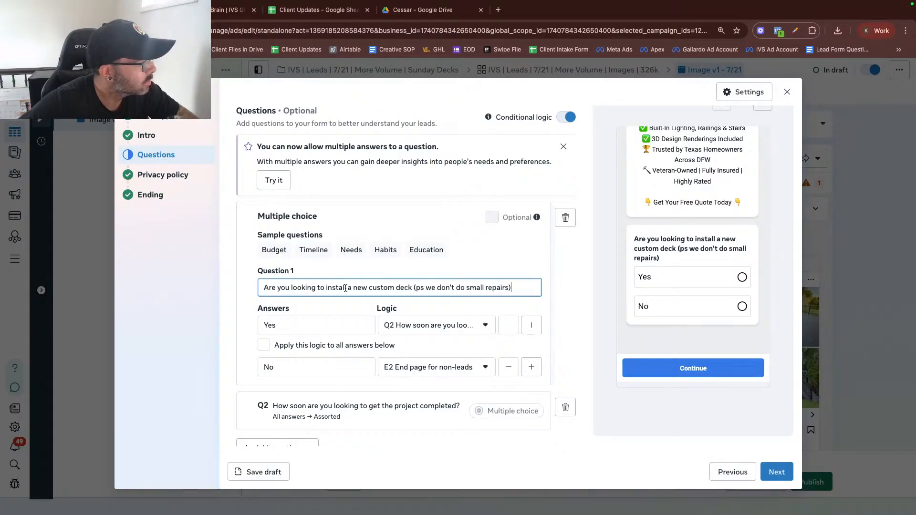
# Reword Question 1 to "Are you looking to build a new deck?"
pyautogui.moveTo(326, 287); pyautogui.dragTo(452, 297)
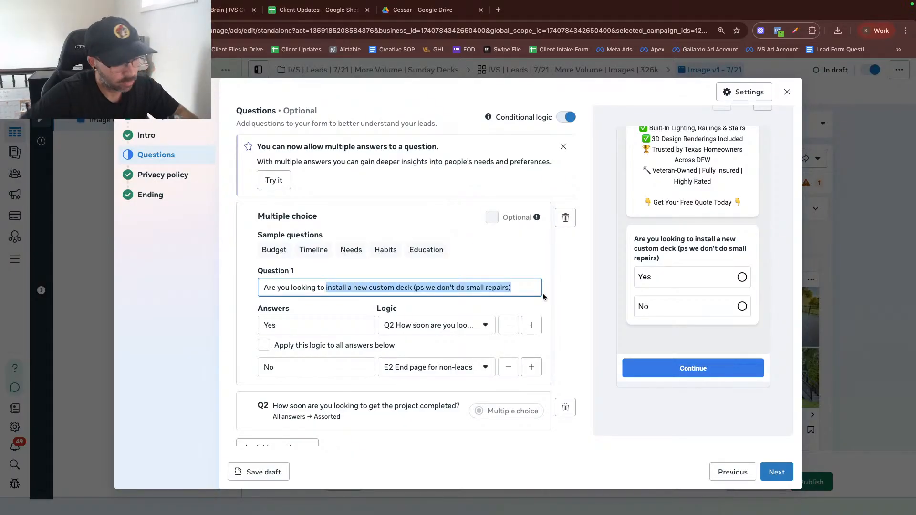
pyautogui.write('build ')
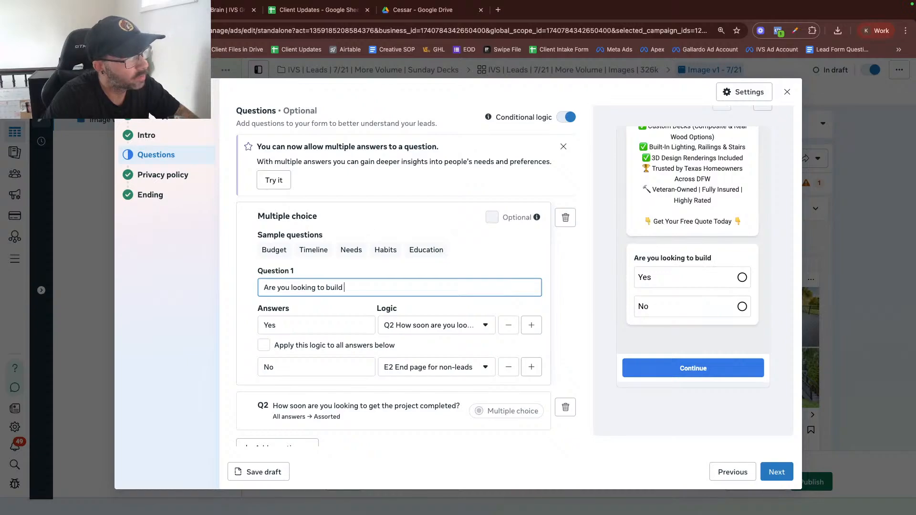
pyautogui.write('a new deck ')
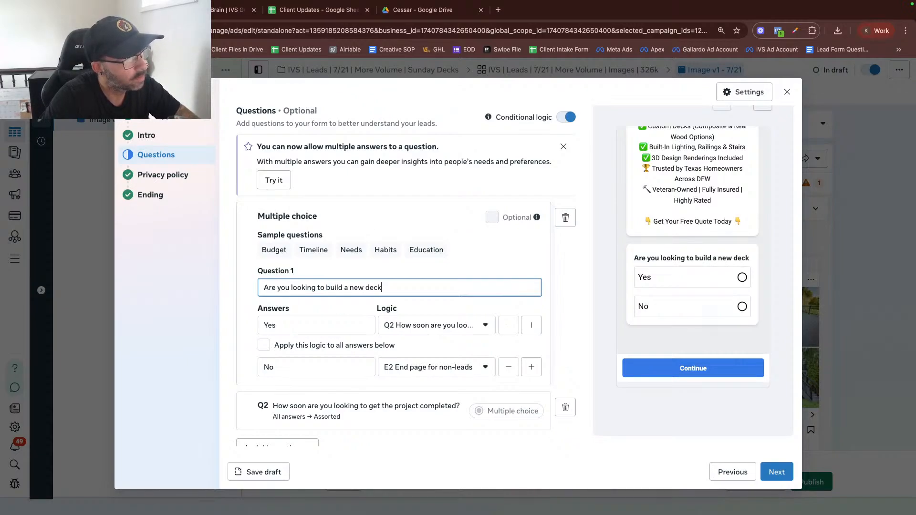
pyautogui.write('?')
pyautogui.press('BackSpace')
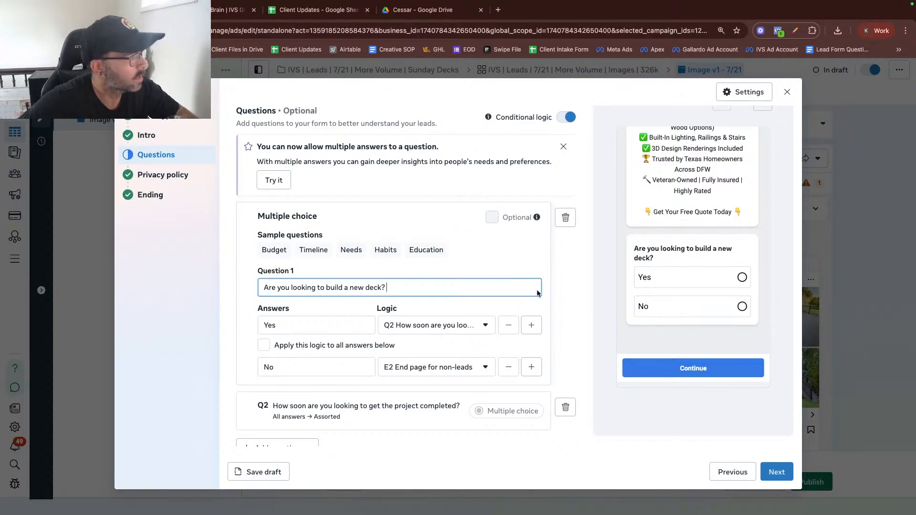
pyautogui.click(408, 268)
# Review the answer logic of both questions, the contact information fields and the privacy policy, ending on the form's Ending section
pyautogui.scroll(-3, 406, 266)
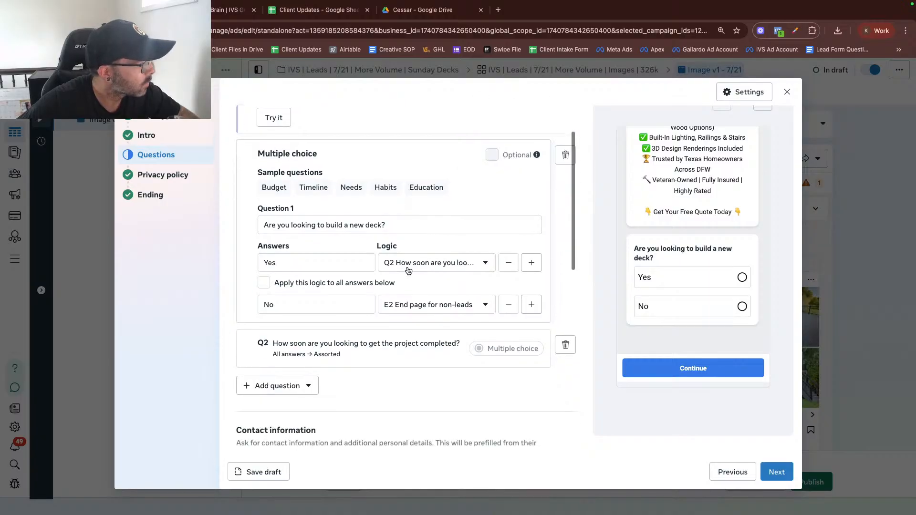
pyautogui.scroll(-1, 409, 271)
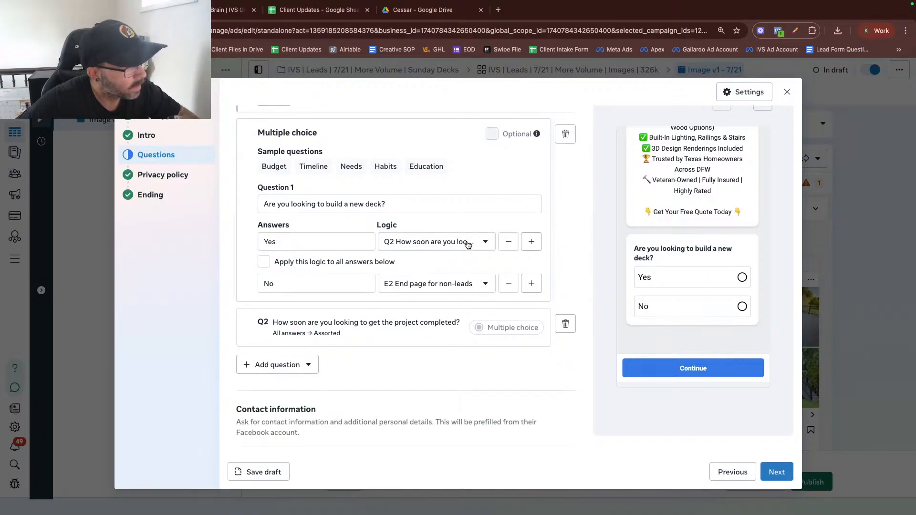
pyautogui.scroll(-1, 352, 268)
pyautogui.scroll(-2, 353, 353)
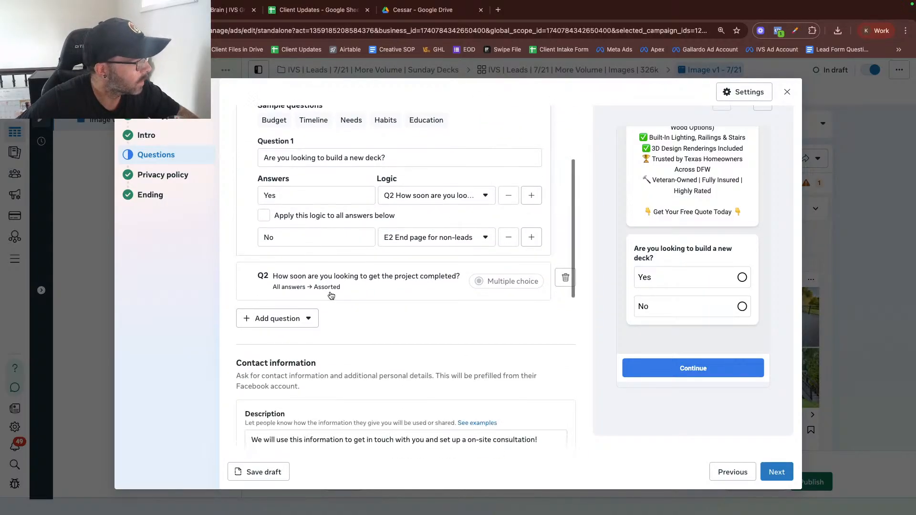
pyautogui.click(331, 295)
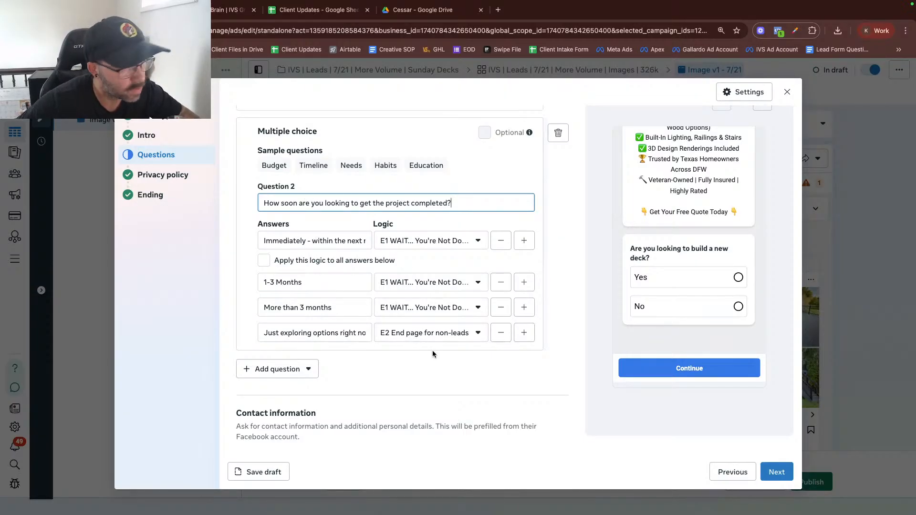
pyautogui.scroll(-5, 433, 353)
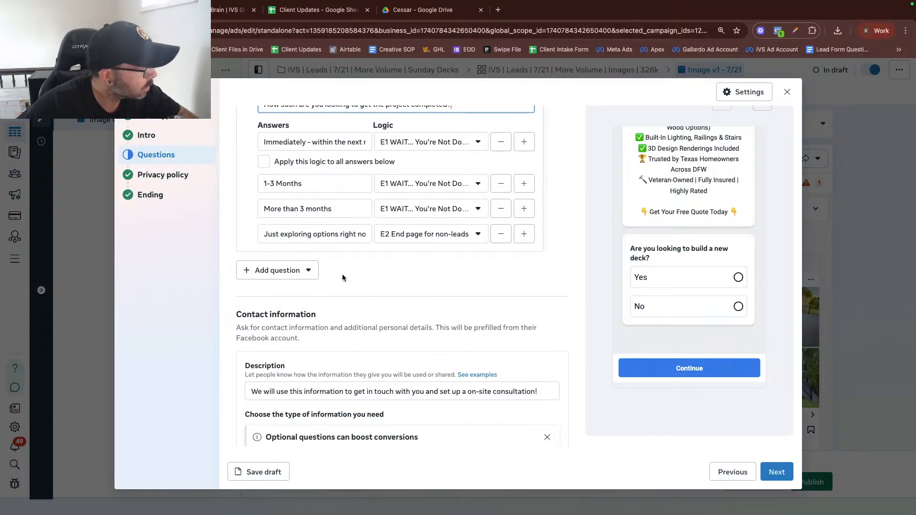
pyautogui.scroll(-10, 400, 273)
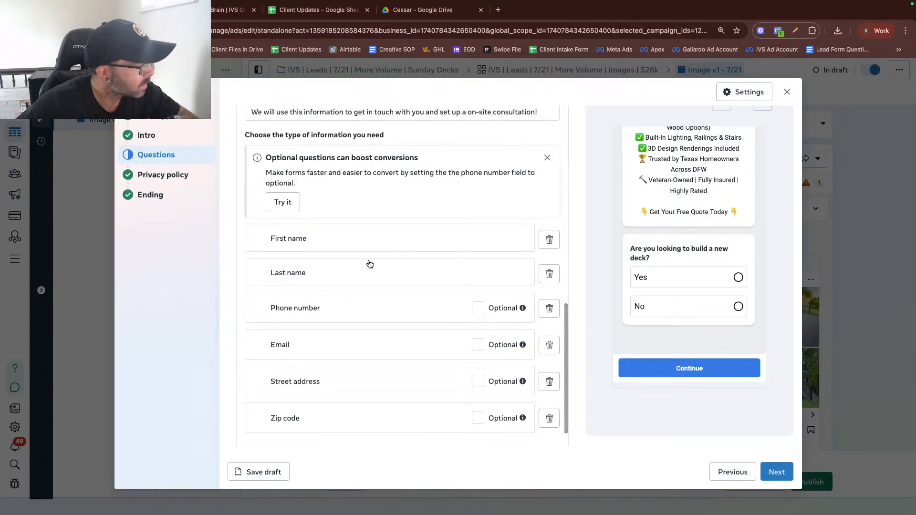
pyautogui.scroll(-1, 370, 265)
pyautogui.click(776, 472)
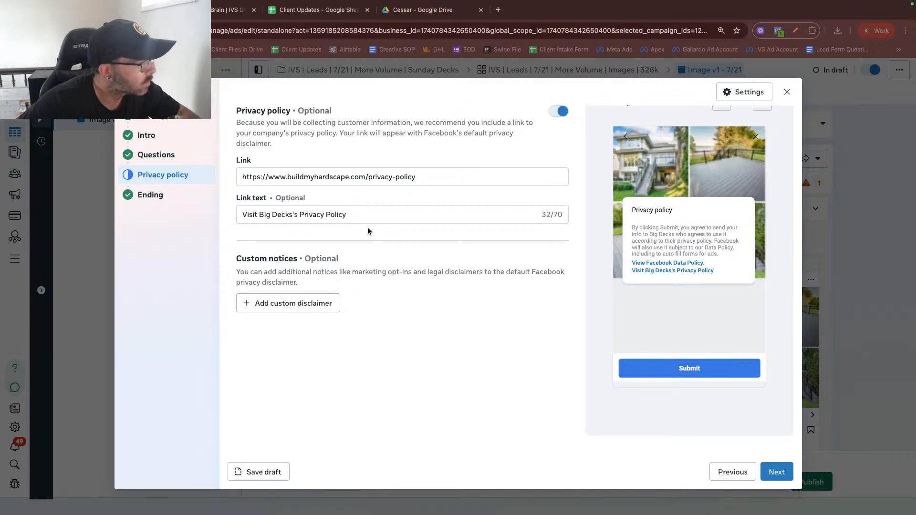
pyautogui.click(776, 470)
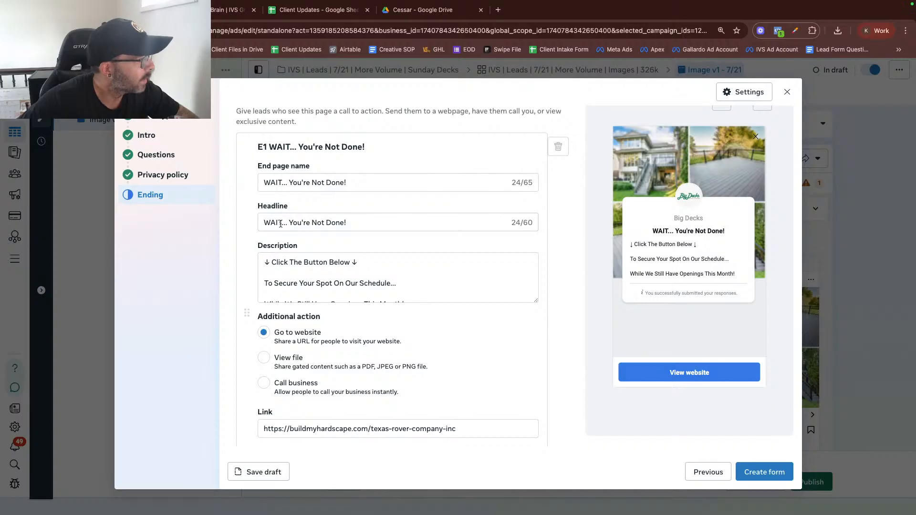
pyautogui.scroll(-2, 322, 248)
pyautogui.click(314, 251)
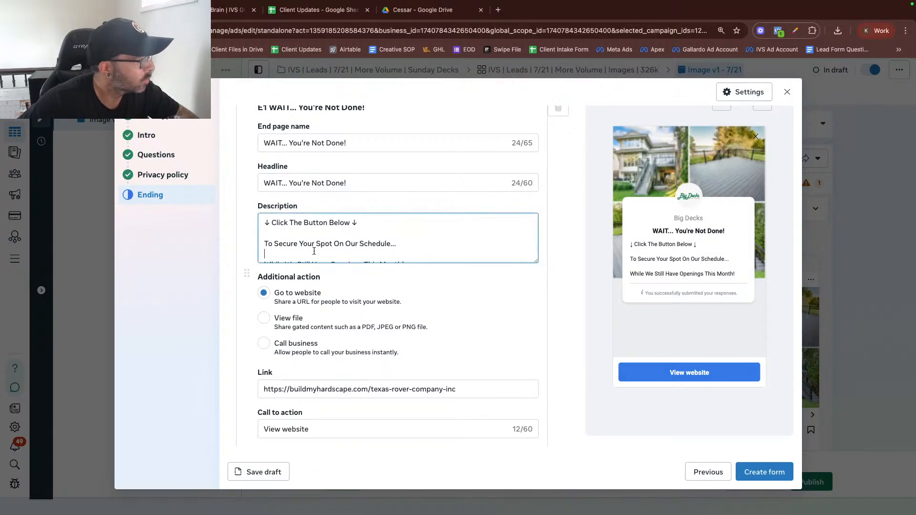
pyautogui.scroll(-2, 314, 250)
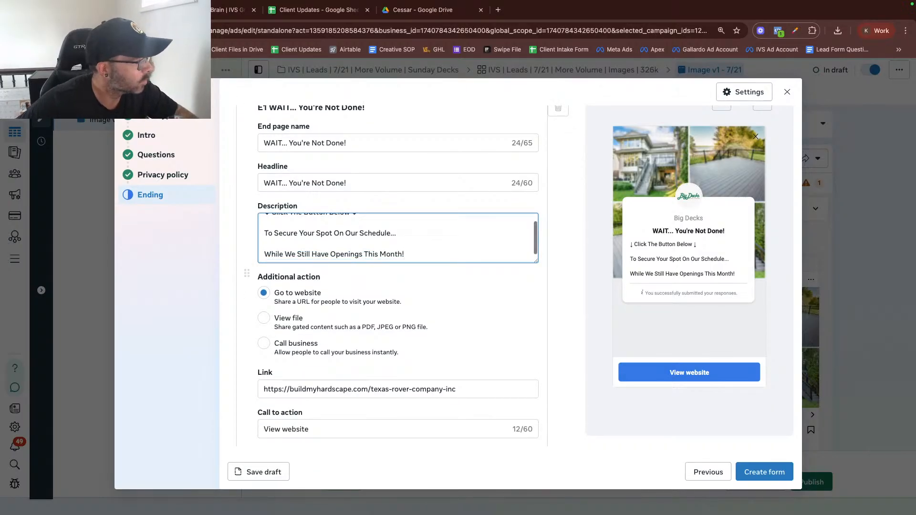
pyautogui.scroll(-1, 270, 296)
pyautogui.click(361, 357)
pyautogui.hotkey('ctrl', 'a')
pyautogui.write('https://buildmyhardscape.com/sunday-decks-by-bigdecks')
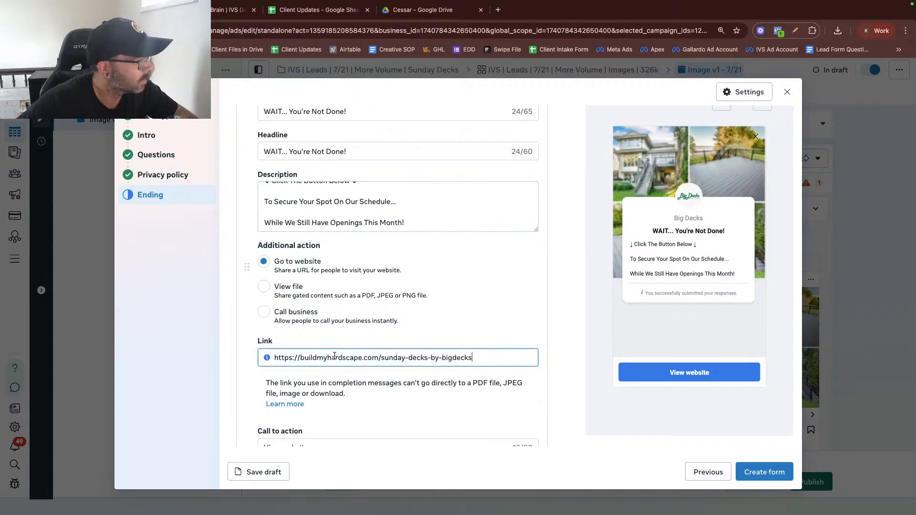
# Test the end page's address by loading buildmyhardscape.com/sunday-decks-by-bigdecks in a new browser tab
pyautogui.click(498, 10)
pyautogui.write('buildmyhardscape.com/sunday-decks-by-bigdecks')
pyautogui.press('Return')
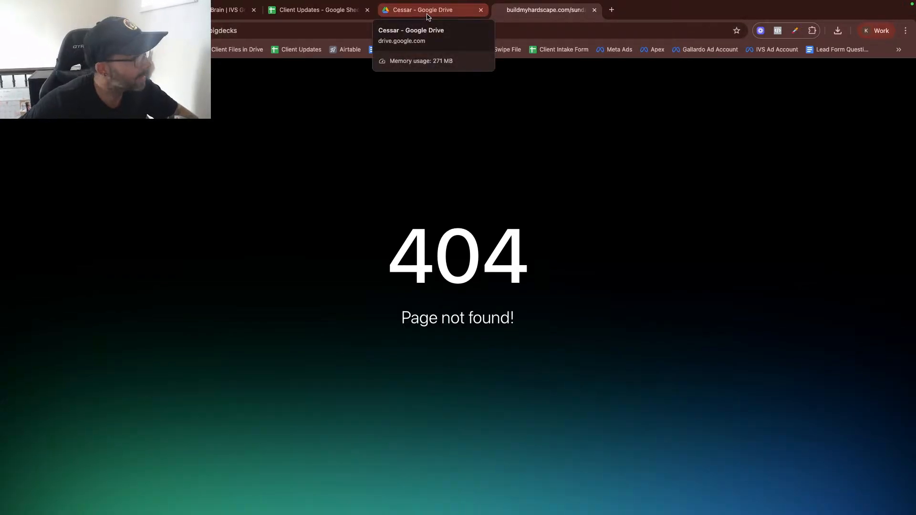
pyautogui.click(228, 9)
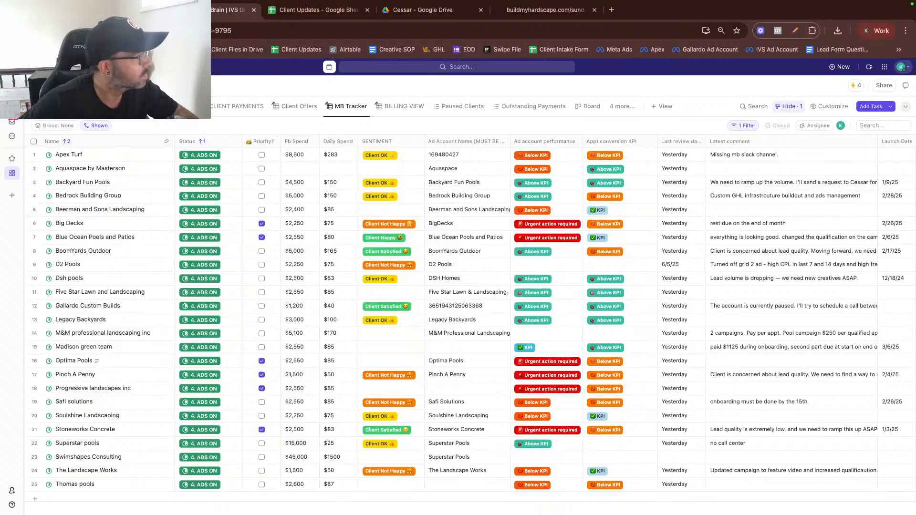
pyautogui.click(95, 10)
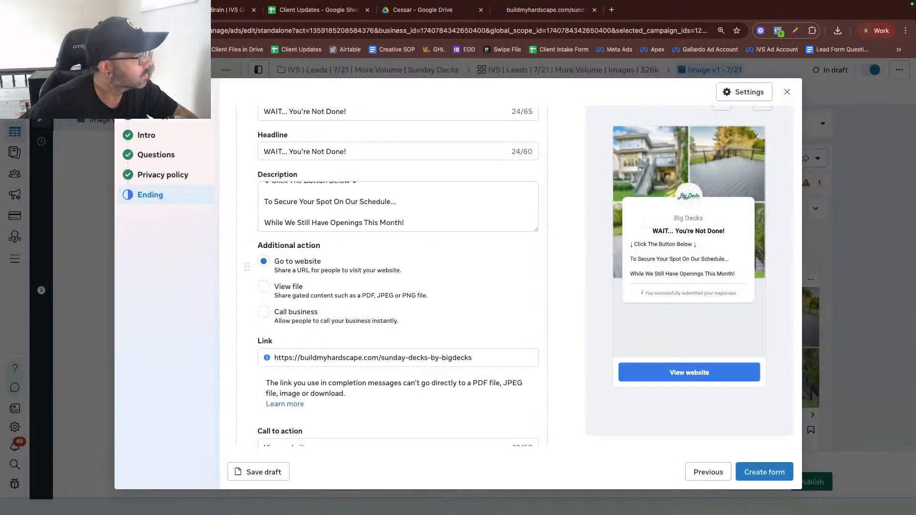
pyautogui.click(360, 358)
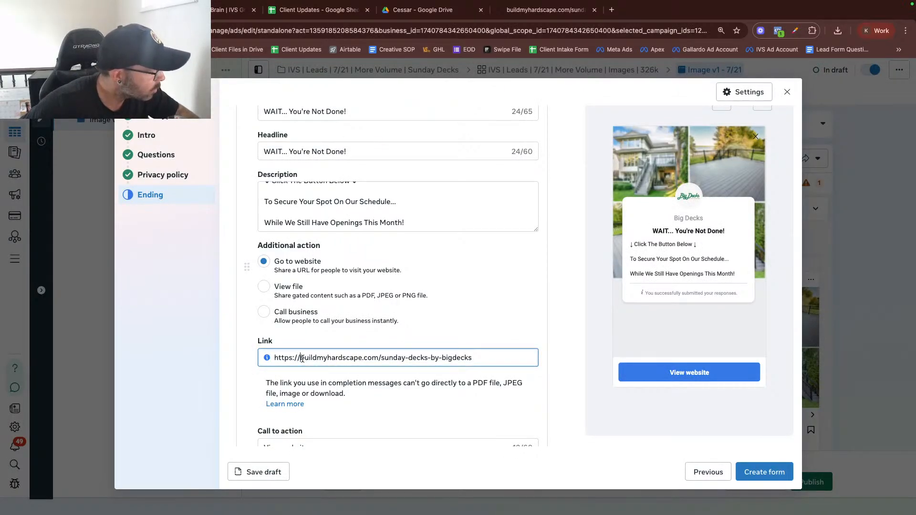
pyautogui.moveTo(301, 358); pyautogui.dragTo(532, 365)
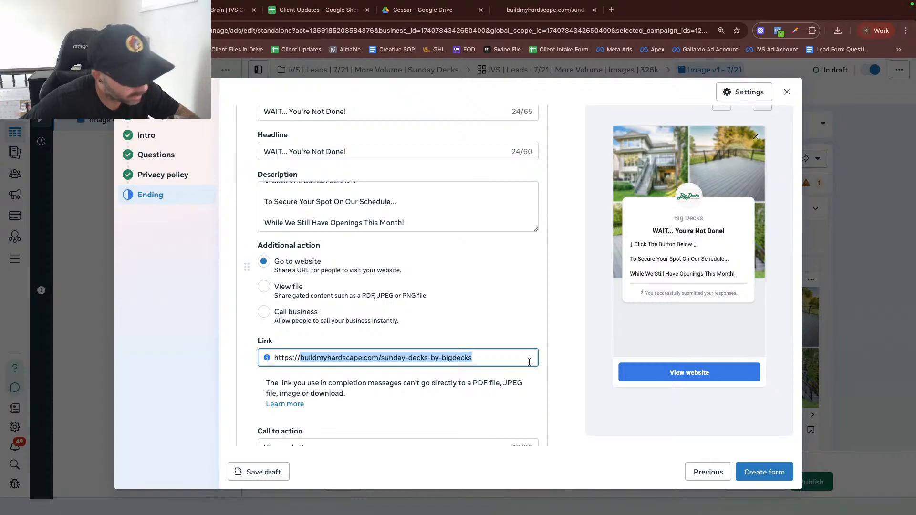
pyautogui.click(524, 21)
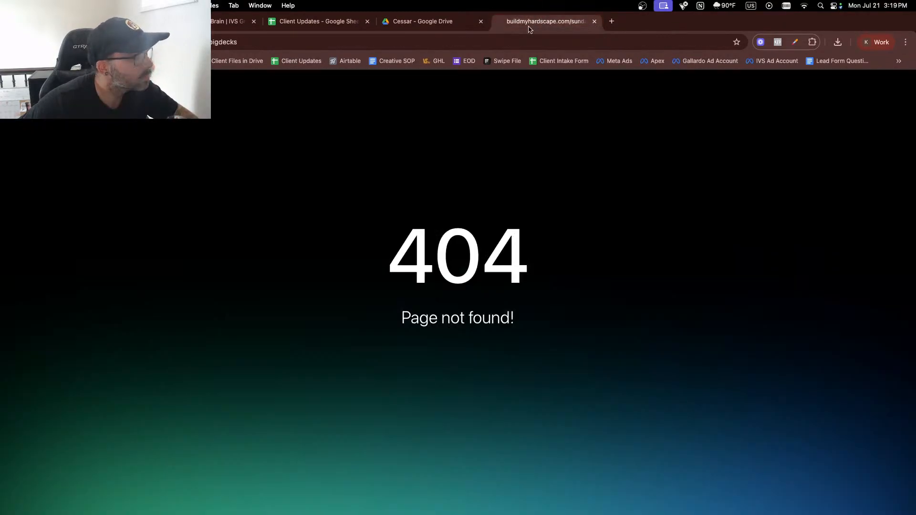
pyautogui.click(506, 42)
pyautogui.press('super+v')
pyautogui.press('Return')
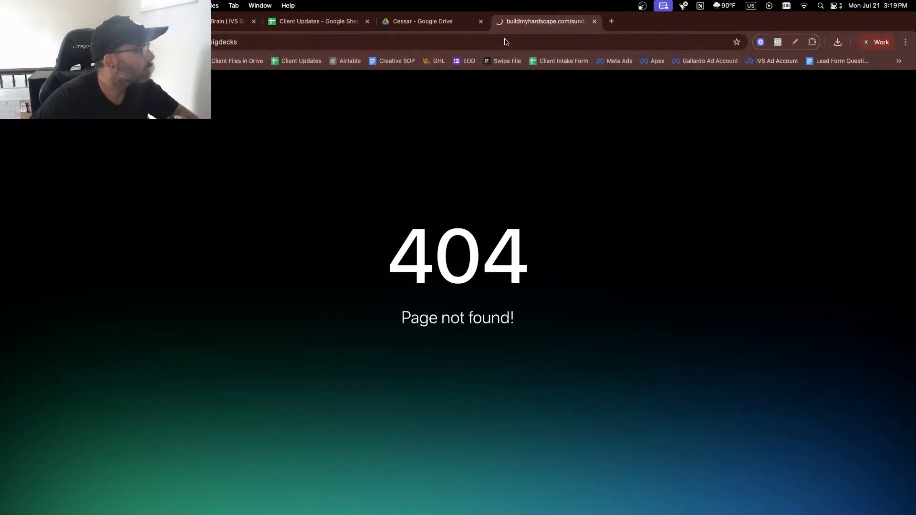
# Test a variant of the page address with a hyphen between "big" and "decks"
pyautogui.click(254, 42)
pyautogui.click(239, 42)
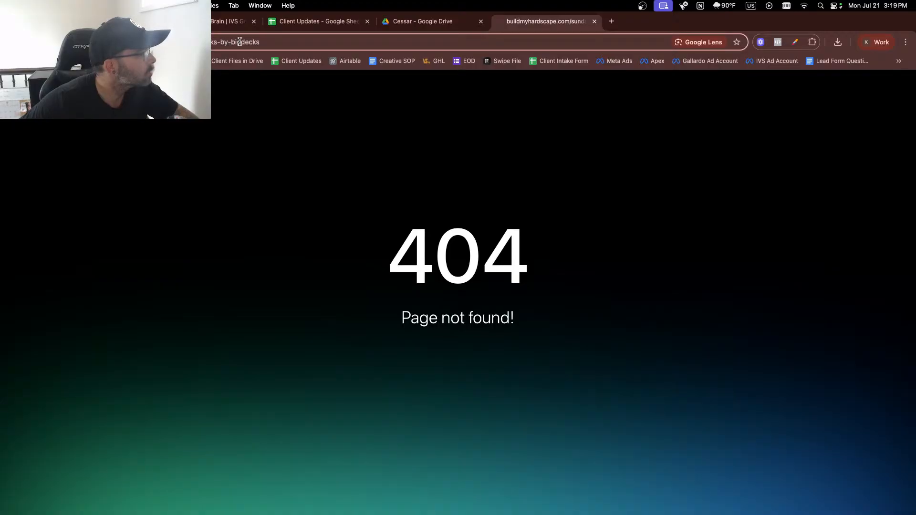
pyautogui.write('-')
pyautogui.press('Return')
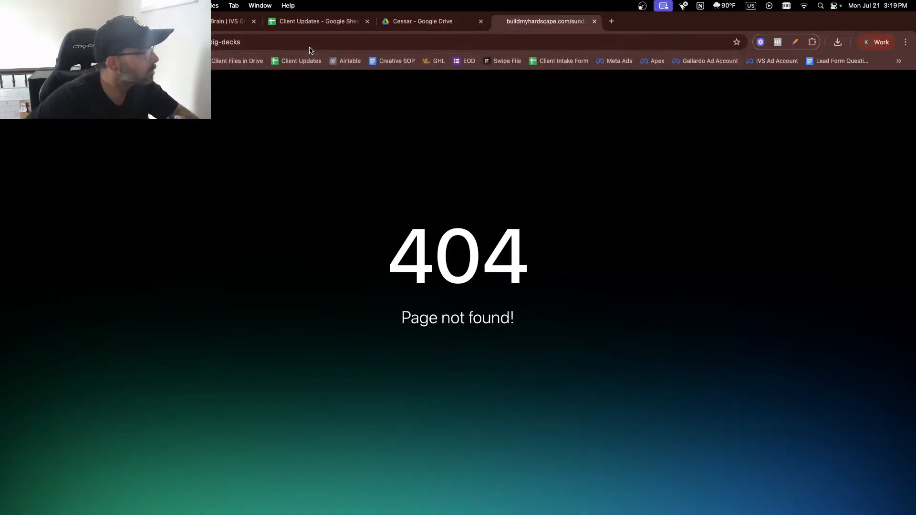
# Switch to GHL and open the client sub-account found by searching for "big"
pyautogui.click(465, 42)
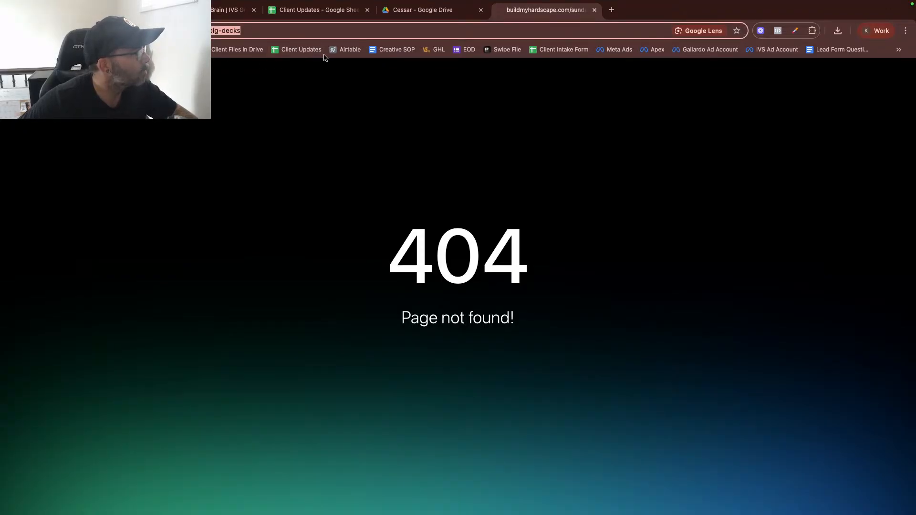
pyautogui.click(435, 50)
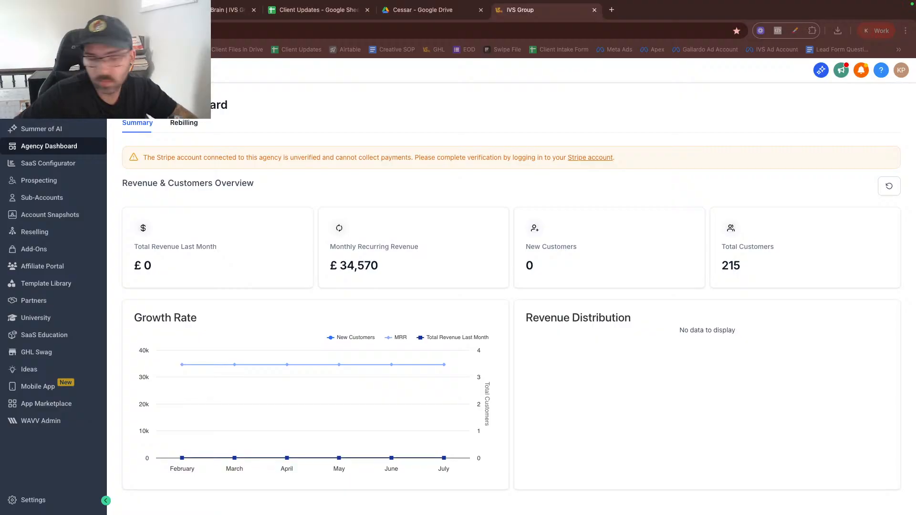
pyautogui.click(54, 87)
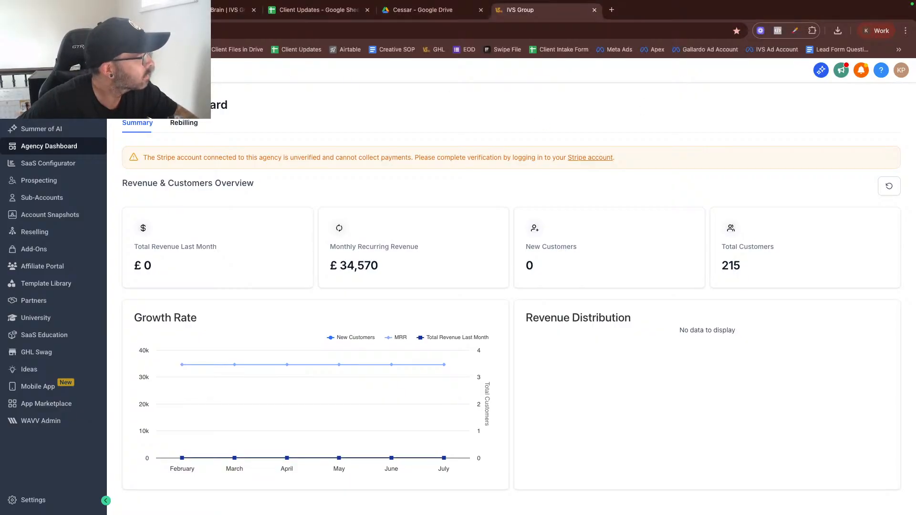
pyautogui.write('big')
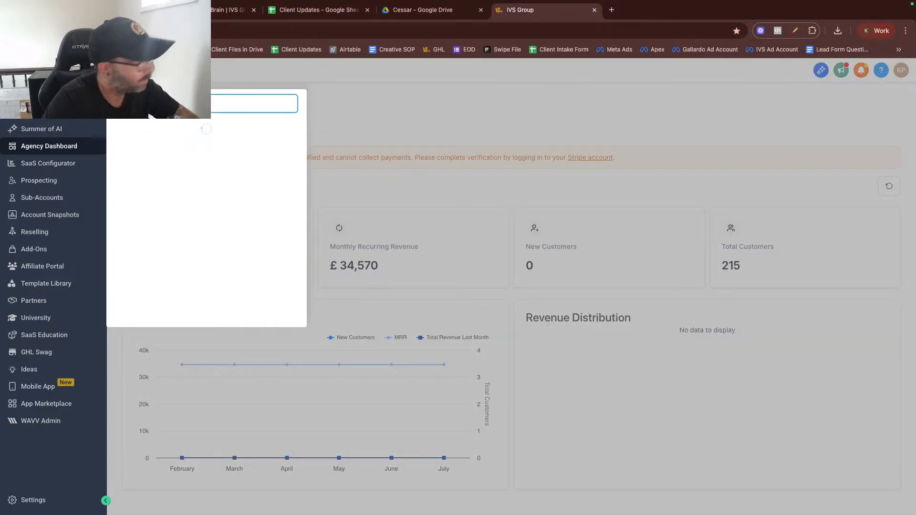
pyautogui.click(190, 180)
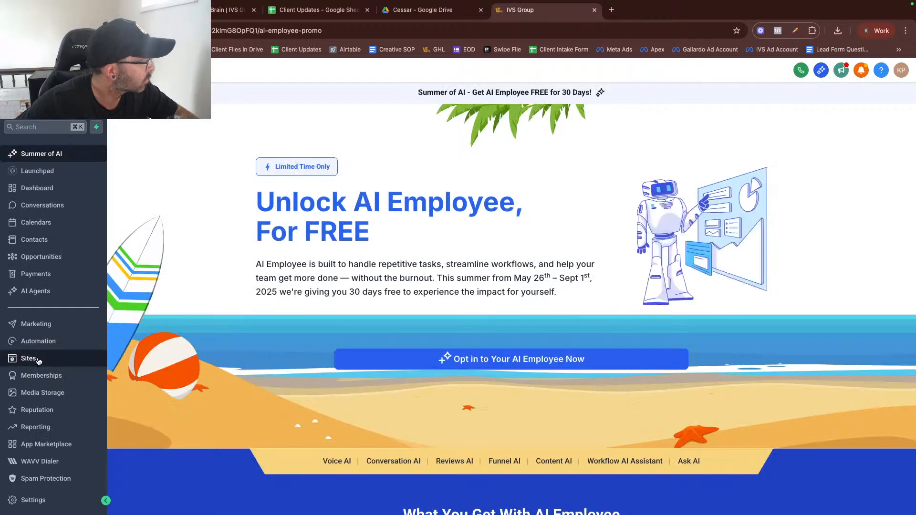
# Open the "Active: Landscape Appts Copy Sunday Decks" funnel and preview its Confirmation page through to the footer
pyautogui.click(39, 360)
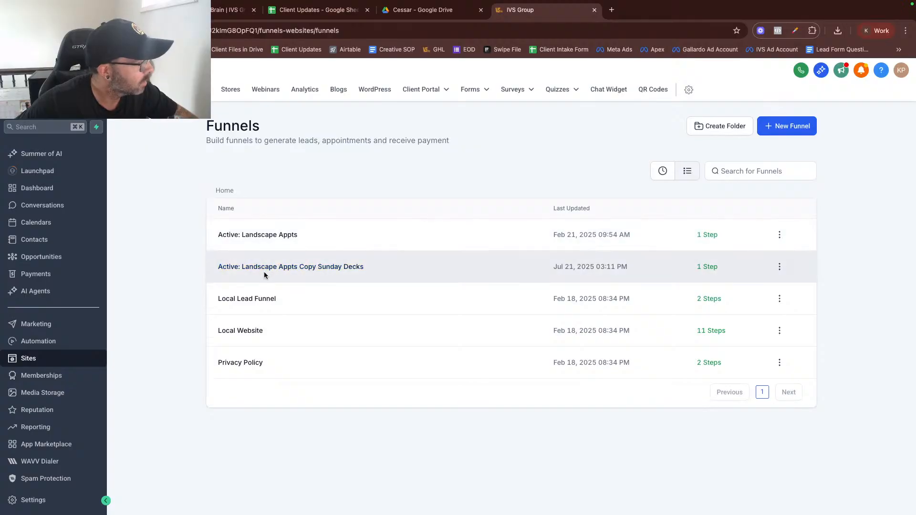
pyautogui.click(264, 270)
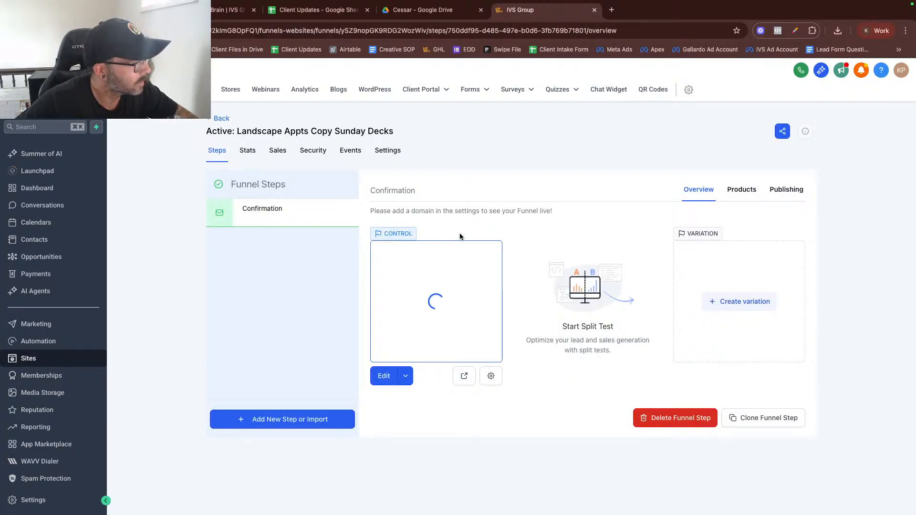
pyautogui.click(464, 376)
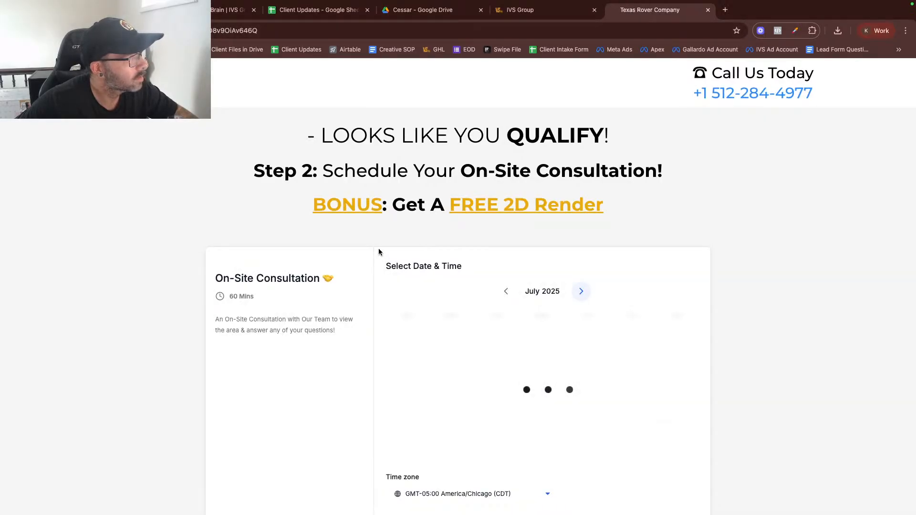
pyautogui.scroll(-15, 378, 252)
pyautogui.scroll(-20, 379, 252)
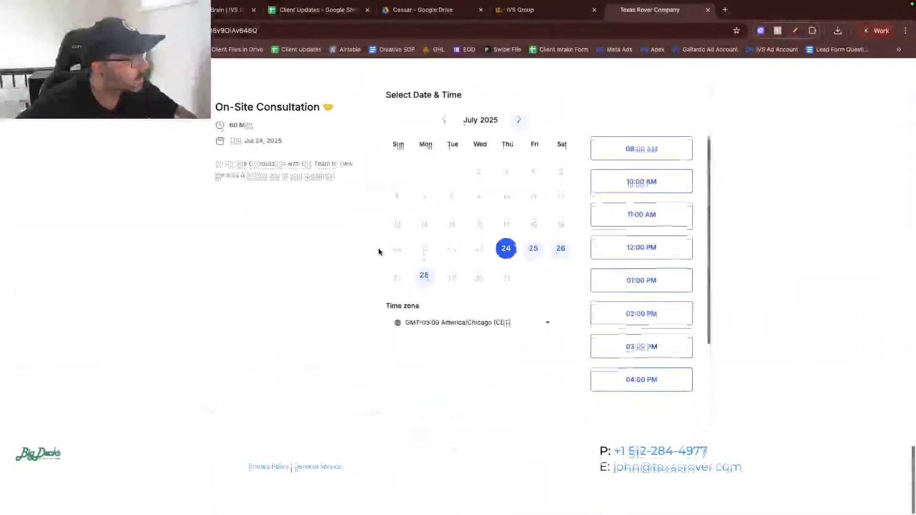
pyautogui.scroll(20, 379, 252)
# Copy the path /sunday-decks-by-bigdecks from the Confirmation page's details and close them without updating the page
pyautogui.click(514, 18)
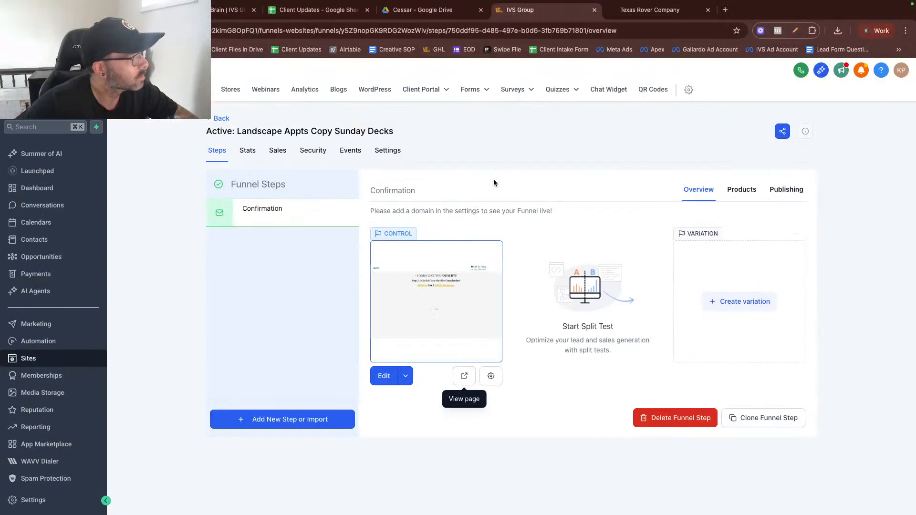
pyautogui.click(483, 376)
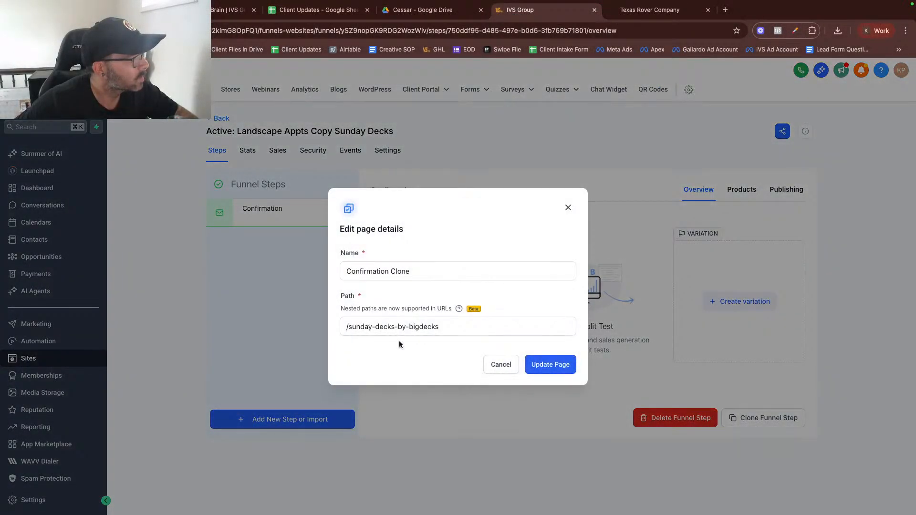
pyautogui.click(364, 329)
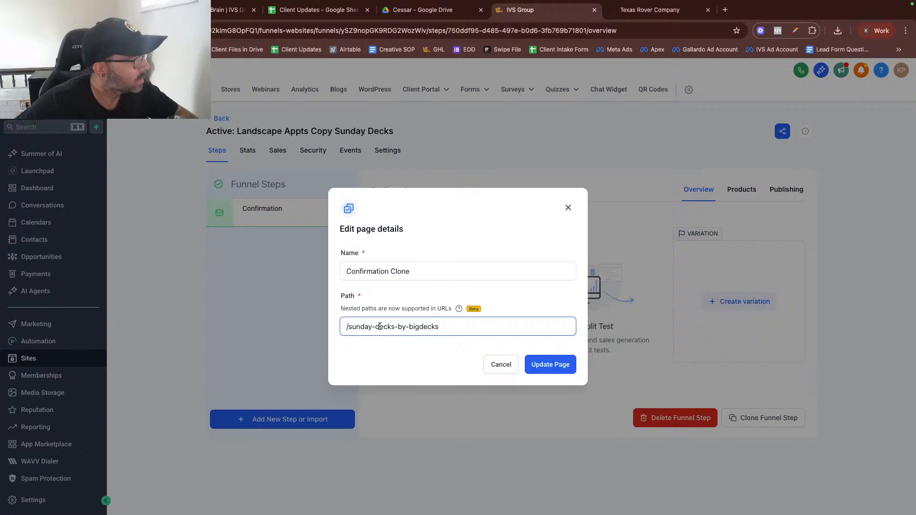
pyautogui.tripleClick(375, 326)
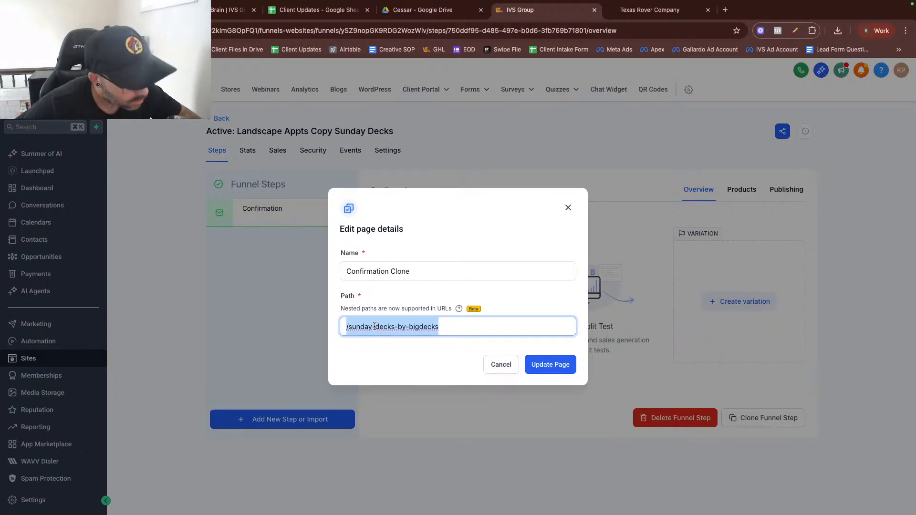
pyautogui.click(466, 332)
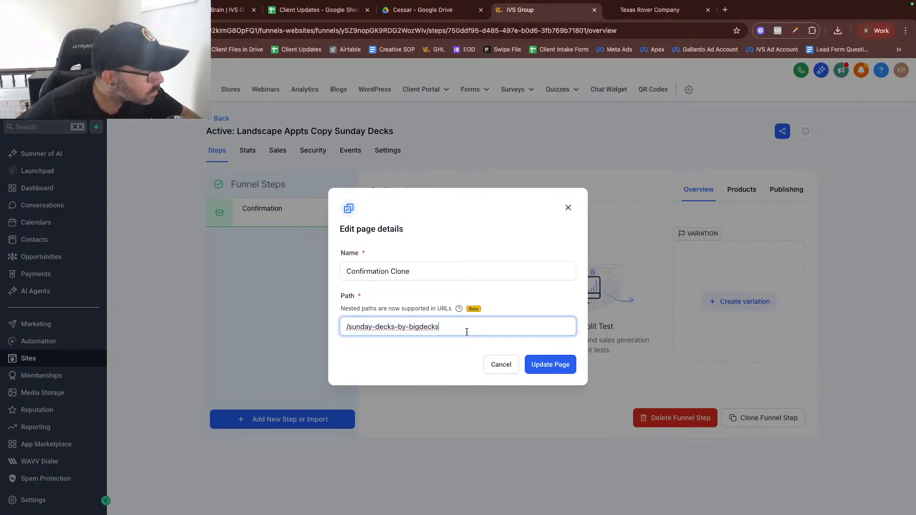
pyautogui.click(499, 365)
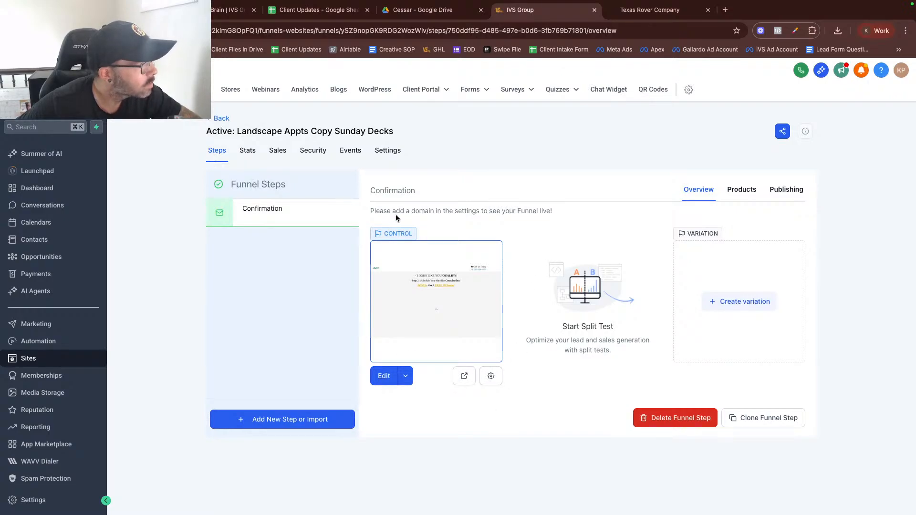
# Recheck the path in the Confirmation page's details and consult the Nested URL Paths Support Guide
pyautogui.click(482, 379)
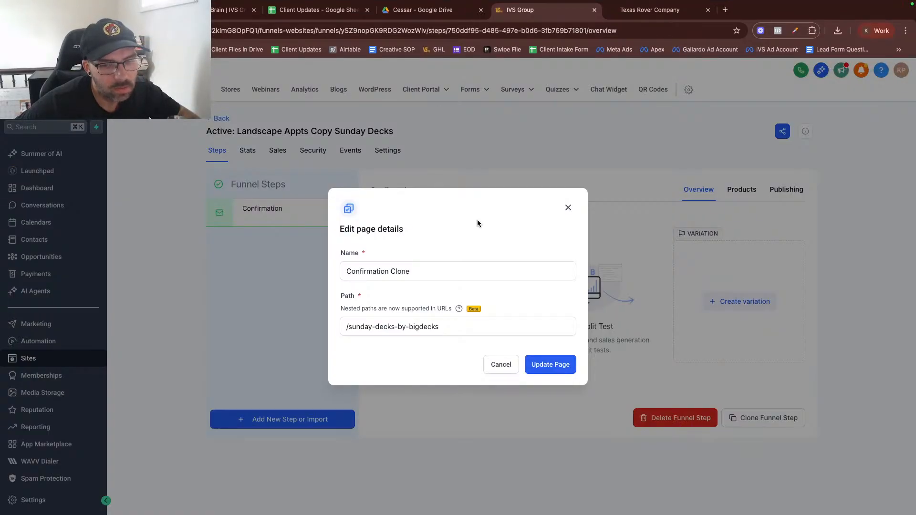
pyautogui.tripleClick(422, 327)
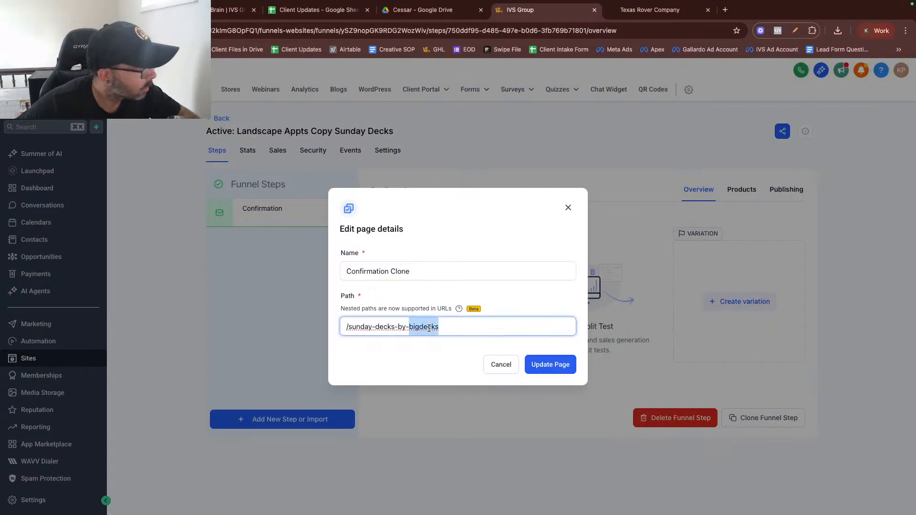
pyautogui.click(459, 309)
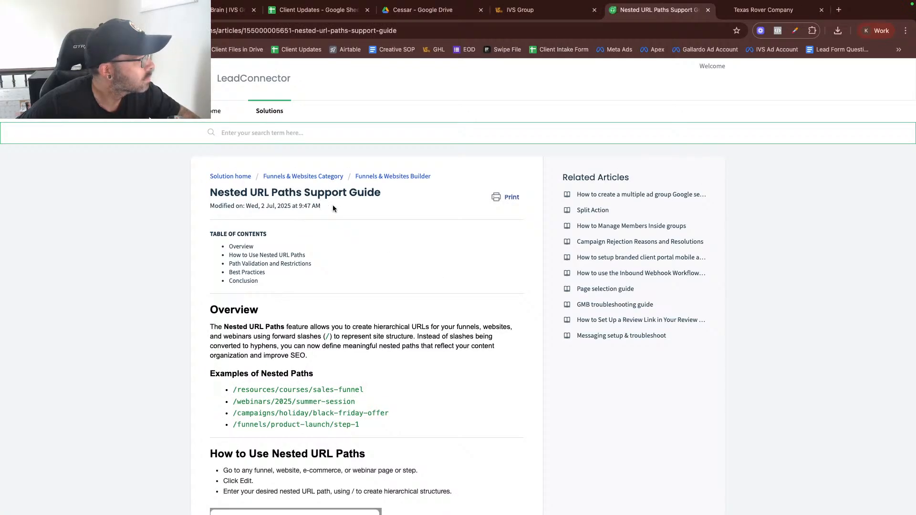
pyautogui.click(708, 10)
pyautogui.click(568, 208)
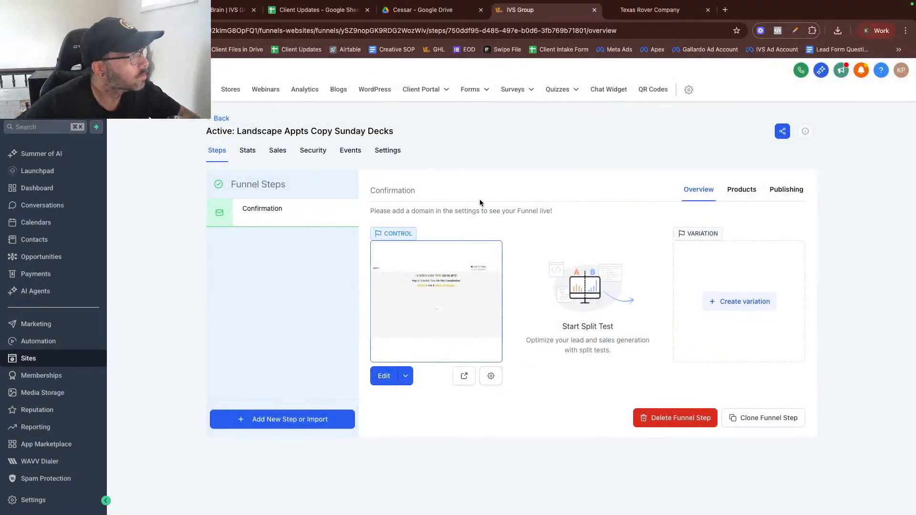
# Load buildmyhardscape.com/ followed by the copied page path in the tab holding the Confirmation page preview
pyautogui.click(290, 211)
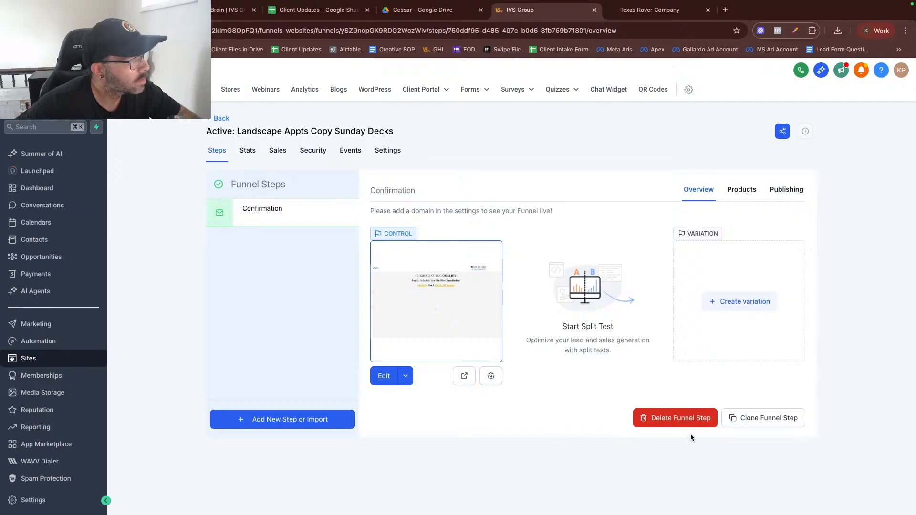
pyautogui.click(650, 10)
pyautogui.click(382, 34)
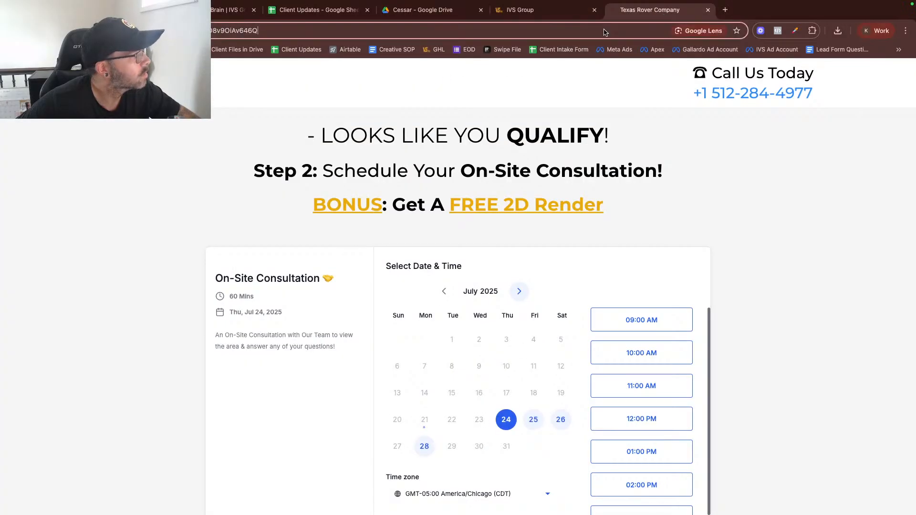
pyautogui.press('BackSpace')
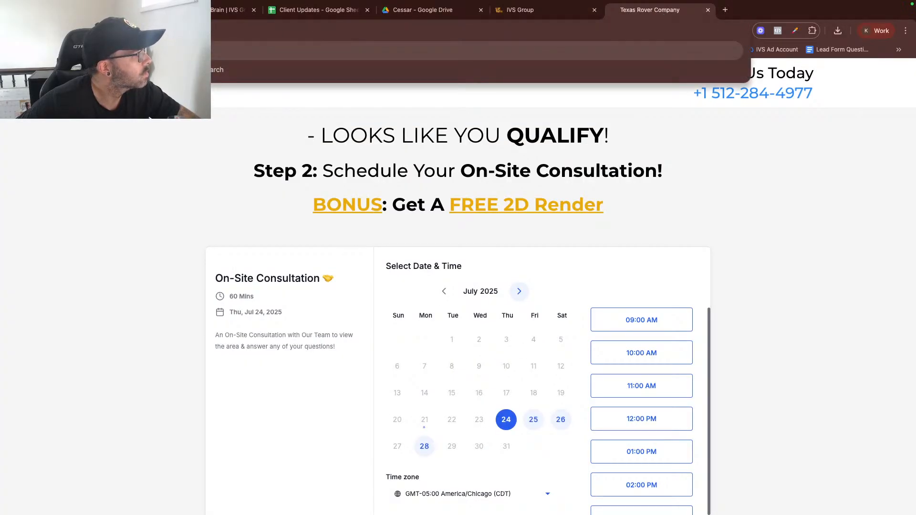
pyautogui.press('BackSpace')
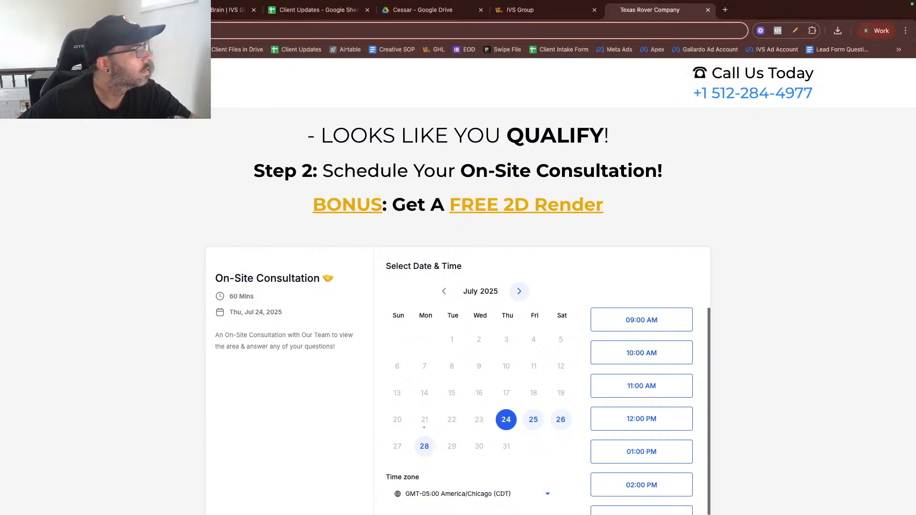
pyautogui.write('build')
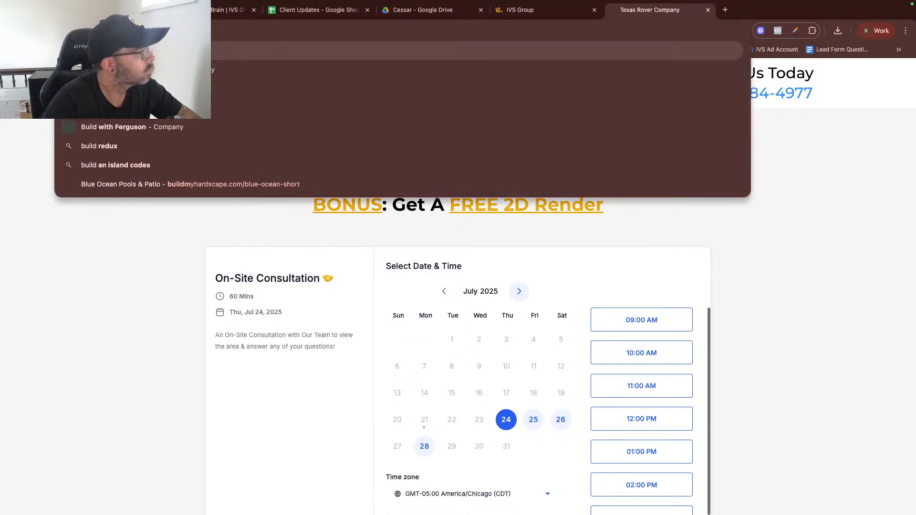
pyautogui.write('myhardscape')
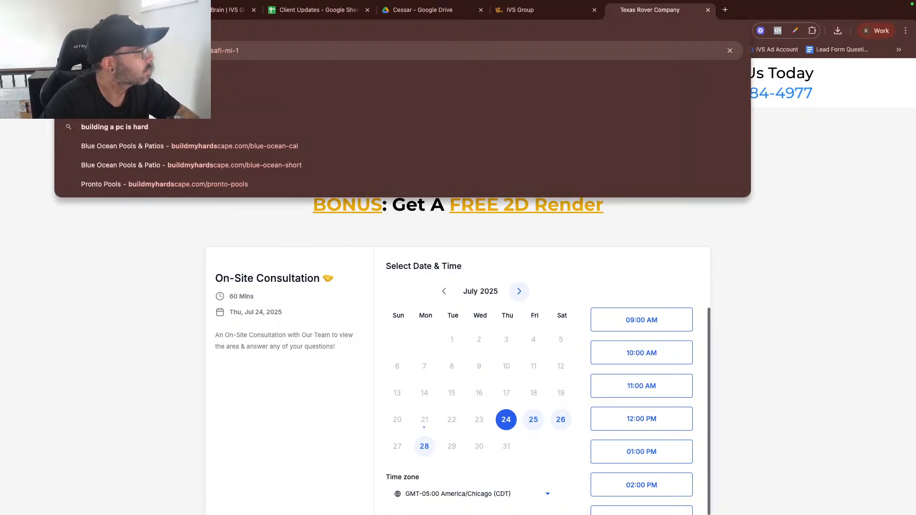
pyautogui.write('.com/')
pyautogui.press('super+v')
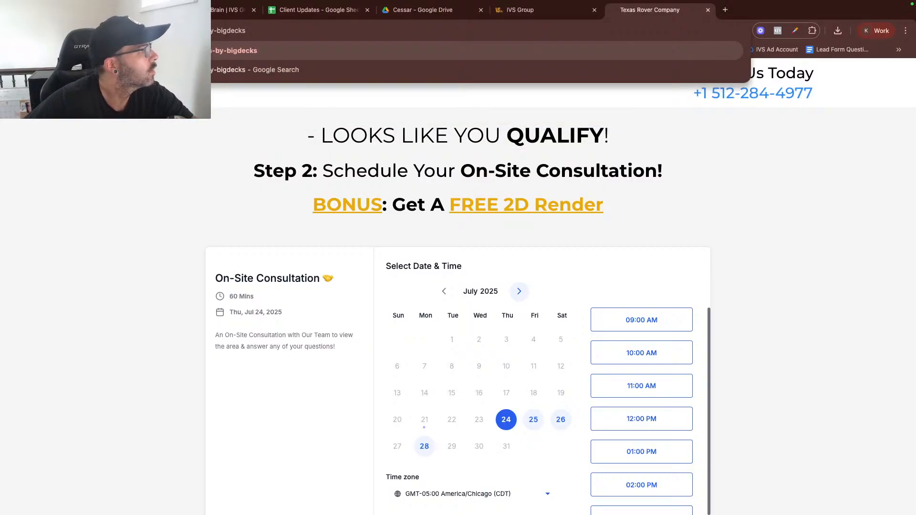
pyautogui.press('Return')
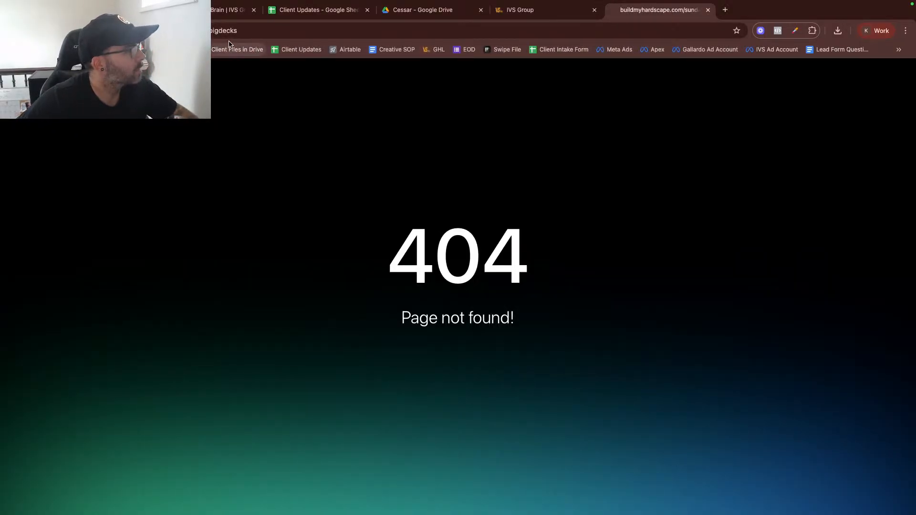
pyautogui.click(546, 11)
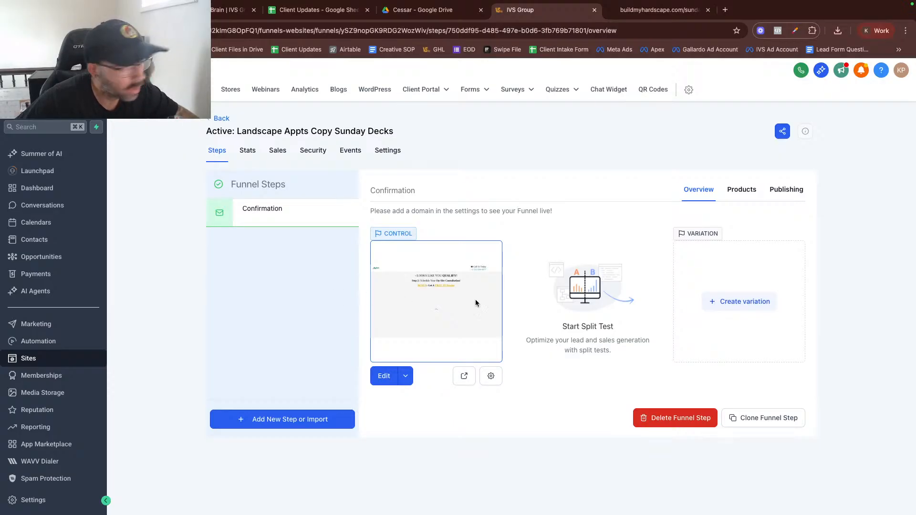
pyautogui.press('super+Tab')
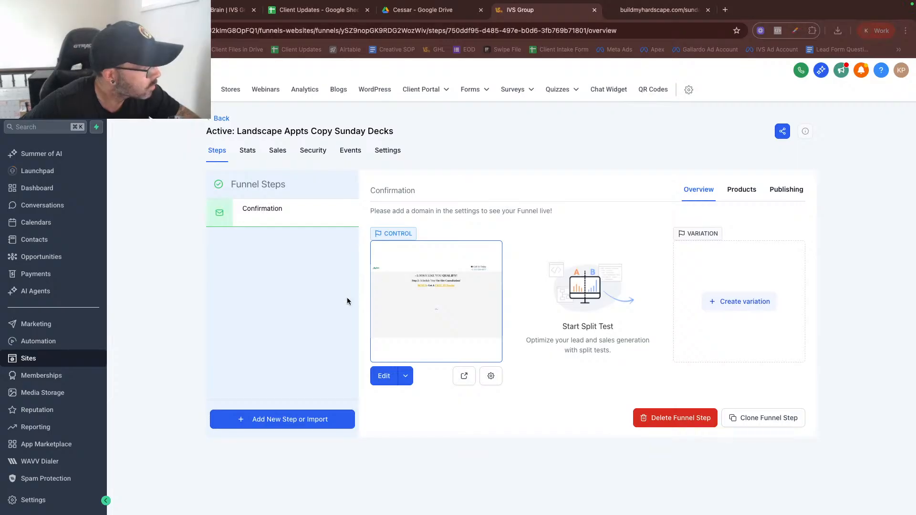
pyautogui.click(330, 295)
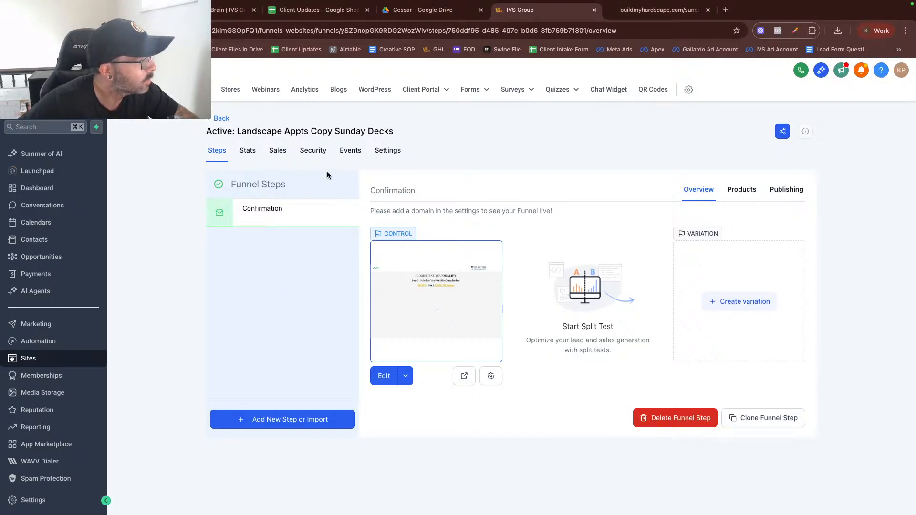
pyautogui.click(381, 152)
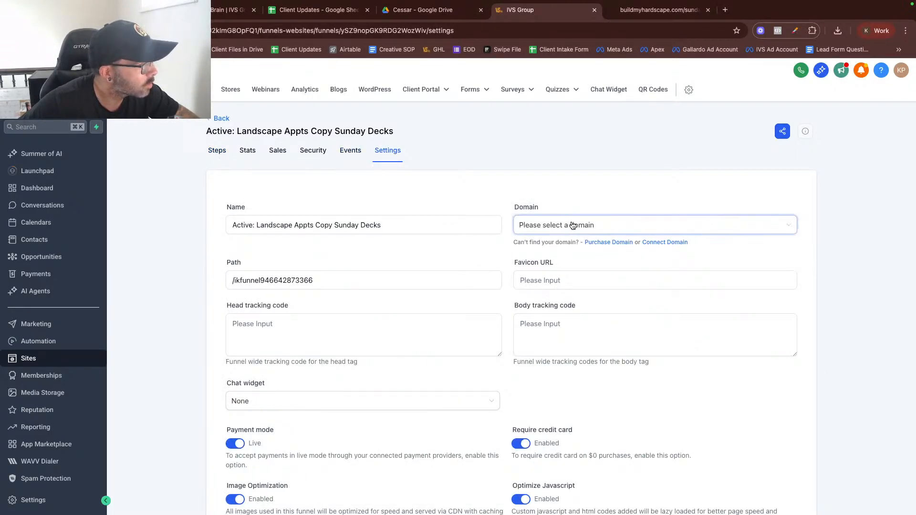
pyautogui.click(611, 226)
pyautogui.click(581, 265)
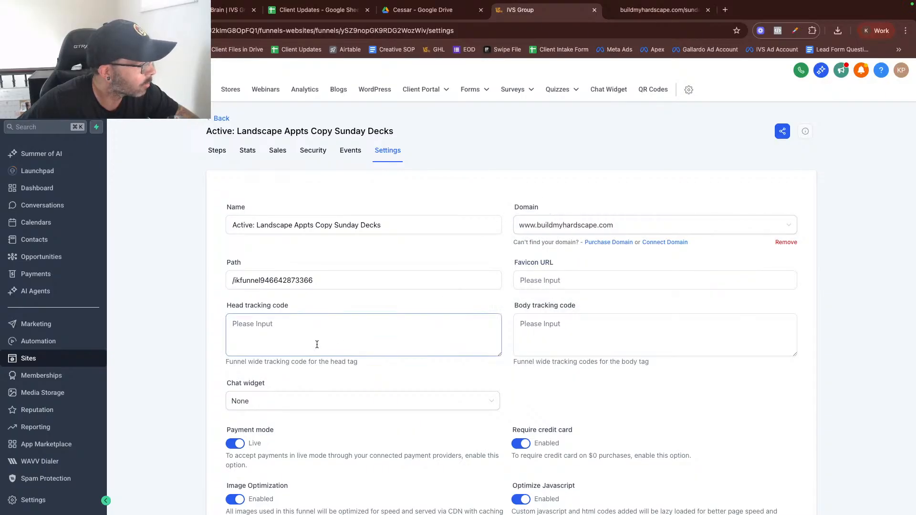
pyautogui.scroll(-5, 269, 324)
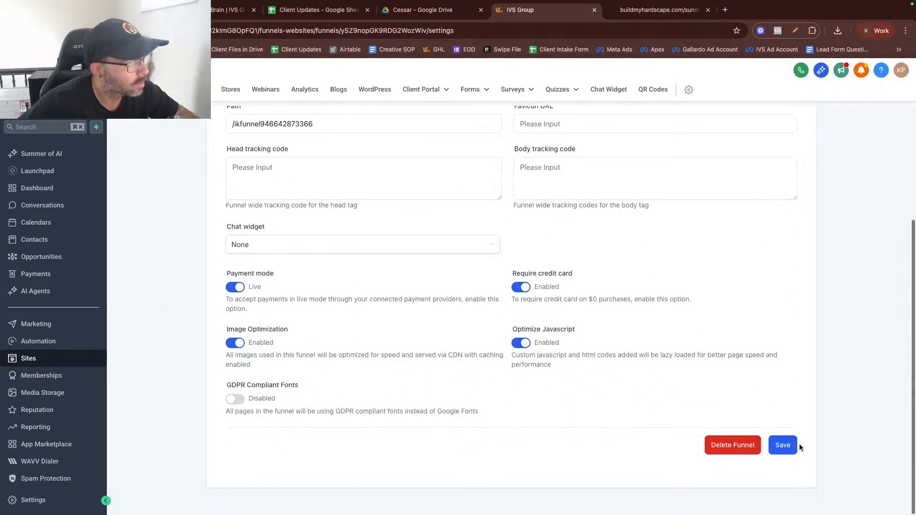
pyautogui.click(789, 448)
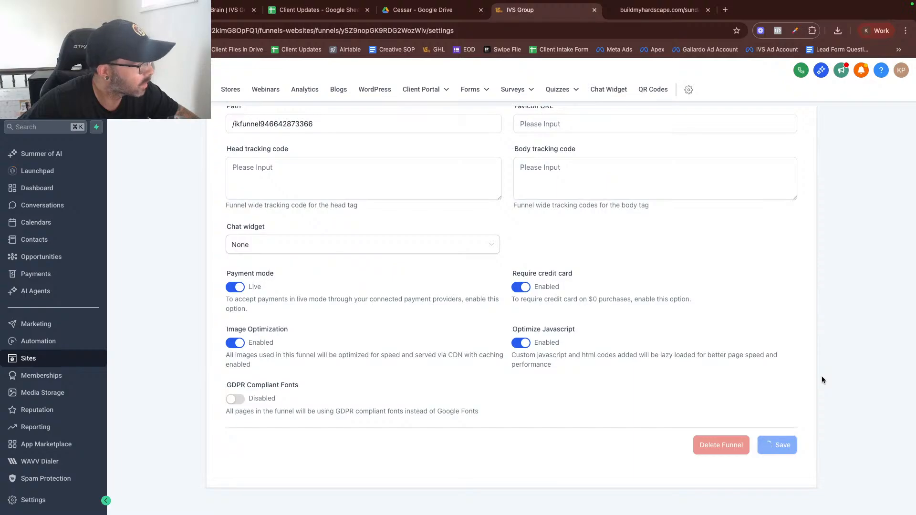
pyautogui.scroll(2, 821, 376)
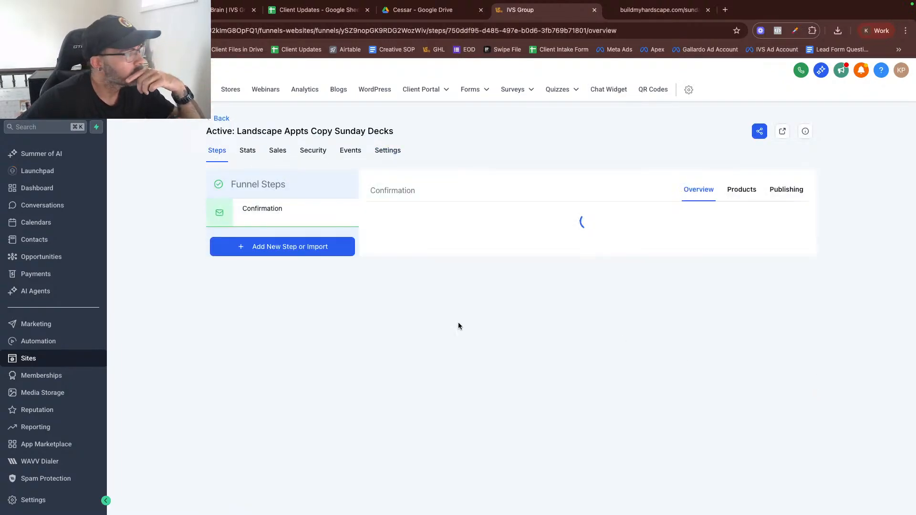
# Recheck the live page and compare the path in the Confirmation page's details with the step's published URL
pyautogui.click(626, 11)
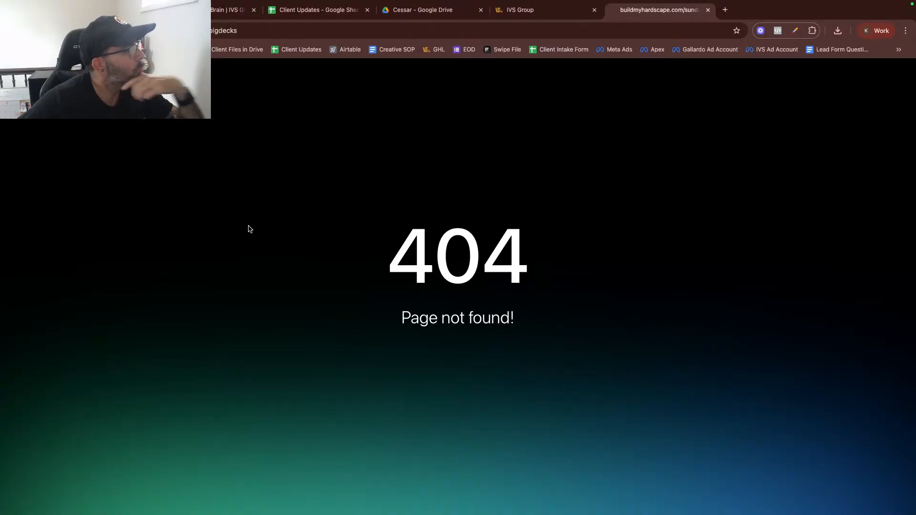
pyautogui.hotkey('ctrl', 'shift', 'Tab')
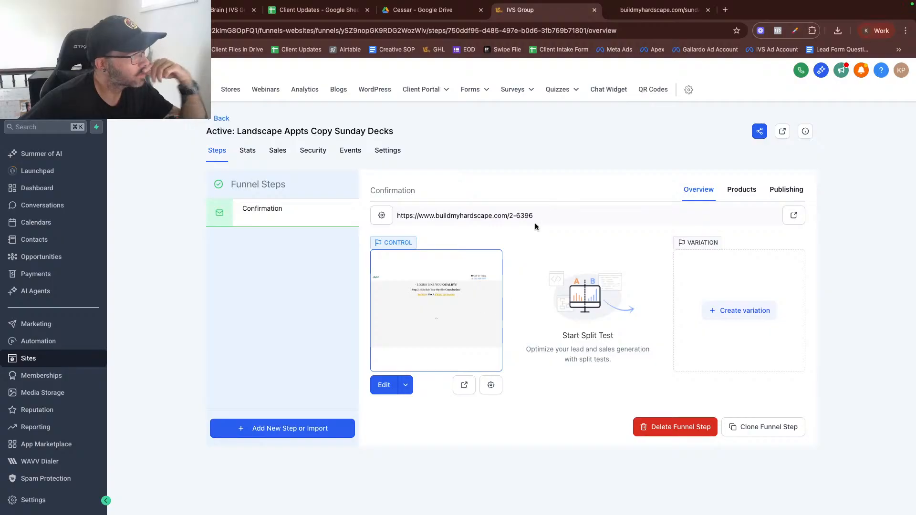
pyautogui.click(491, 387)
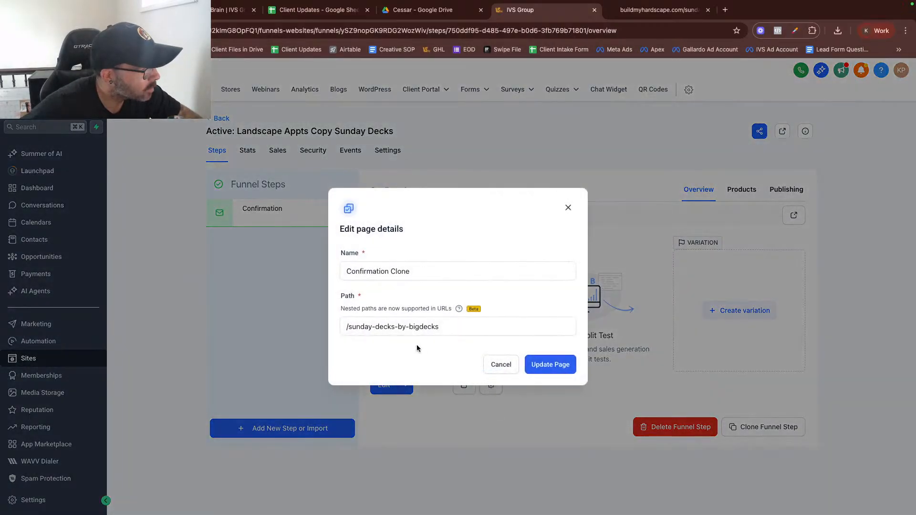
pyautogui.click(358, 332)
pyautogui.click(500, 364)
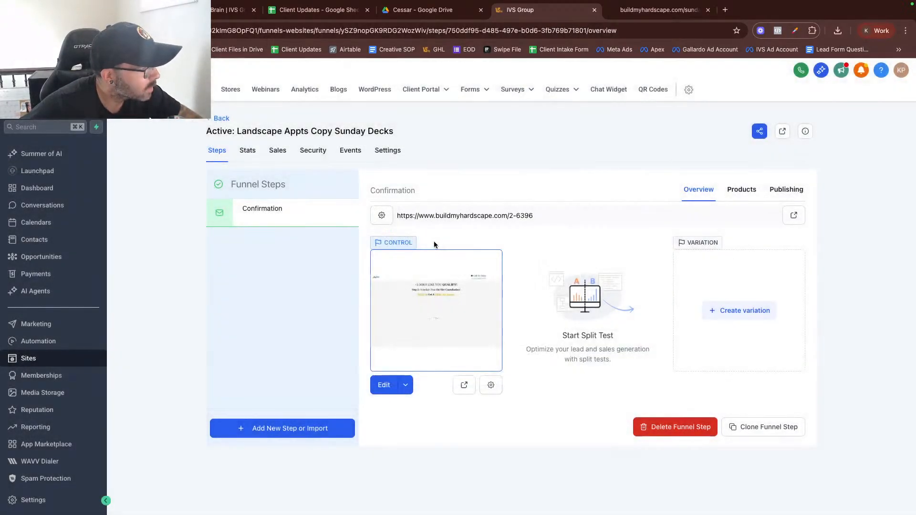
pyautogui.moveTo(509, 216); pyautogui.dragTo(533, 216)
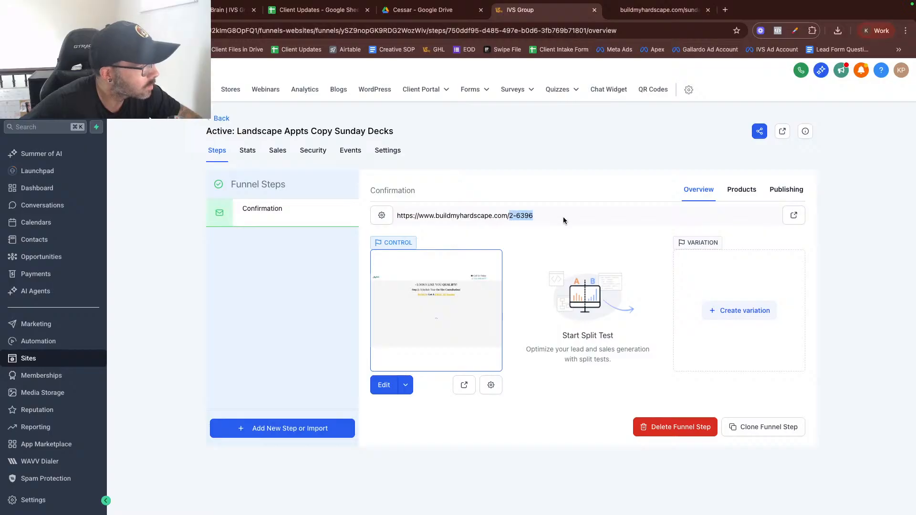
# Try reducing the Confirmation step's URL to a bare slash and update the step
pyautogui.click(388, 220)
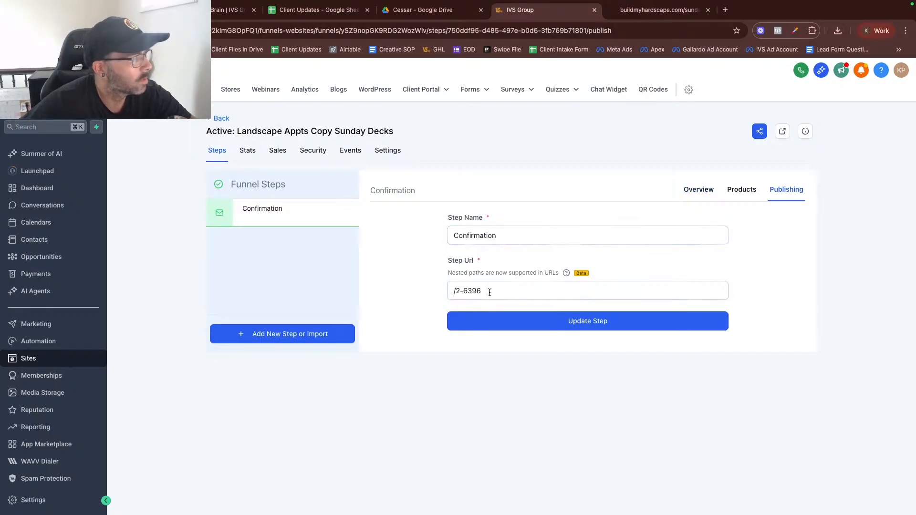
pyautogui.moveTo(483, 291); pyautogui.dragTo(460, 292)
pyautogui.press('BackSpace')
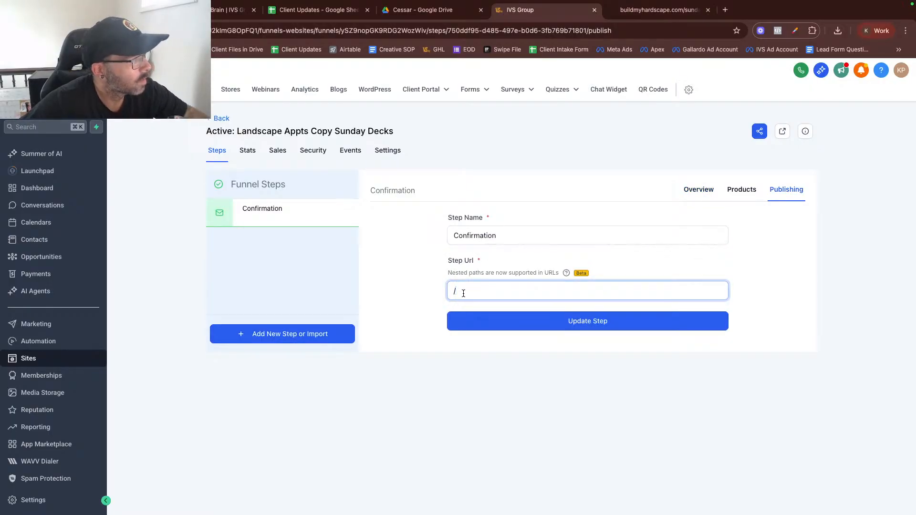
pyautogui.click(587, 322)
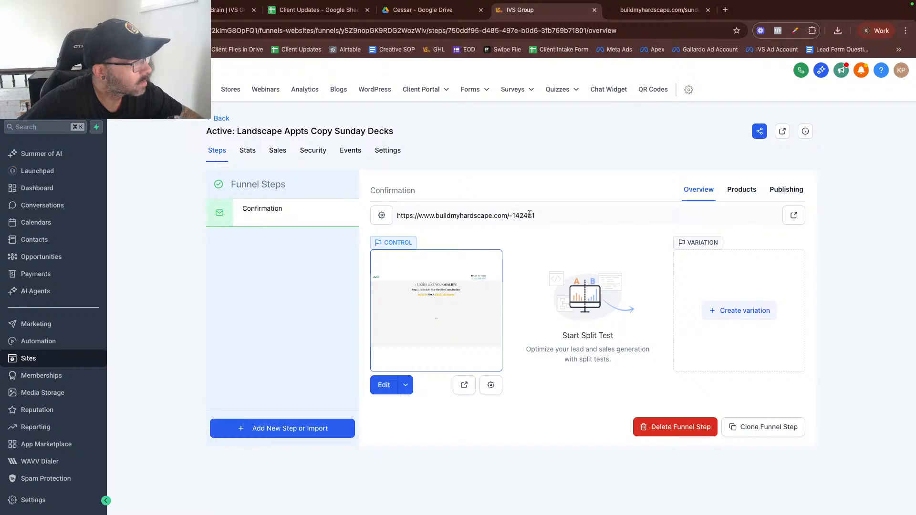
# Set the Confirmation step's URL to /sunday-decks and update the step
pyautogui.click(382, 216)
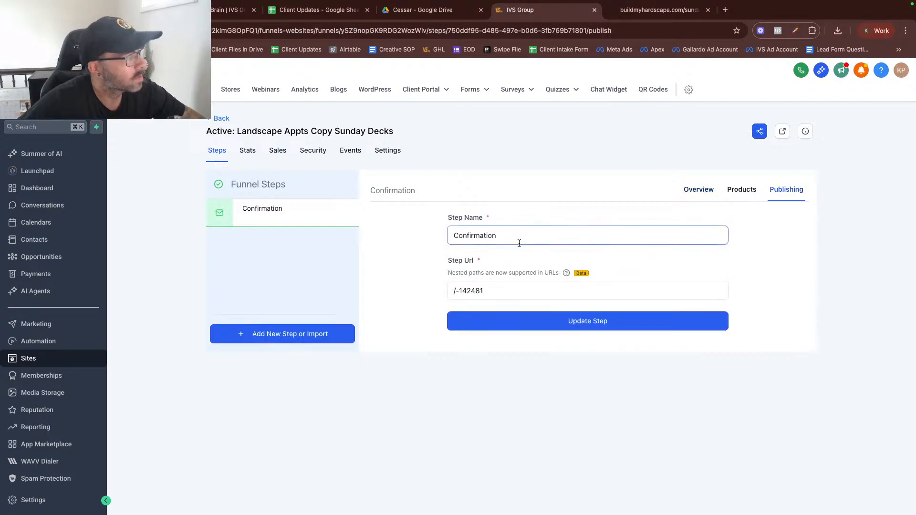
pyautogui.moveTo(491, 293); pyautogui.dragTo(460, 295)
pyautogui.write('sun')
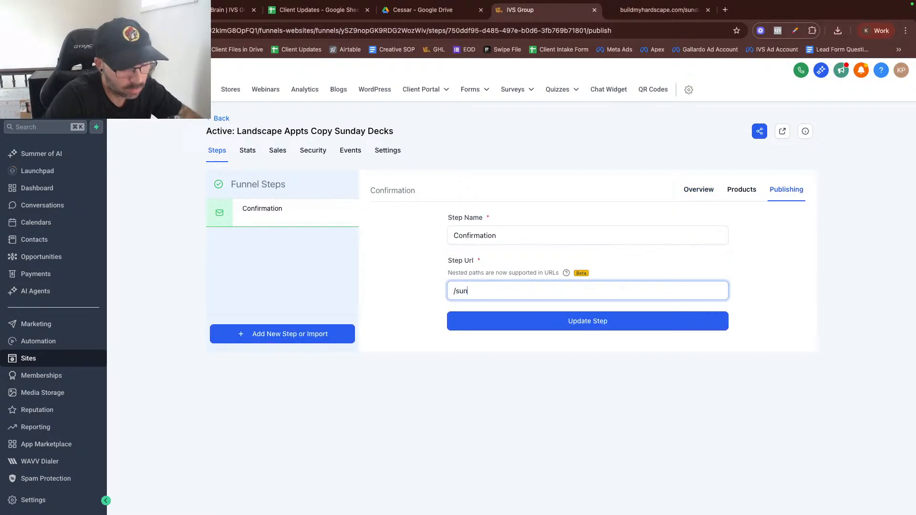
pyautogui.write('day-decks')
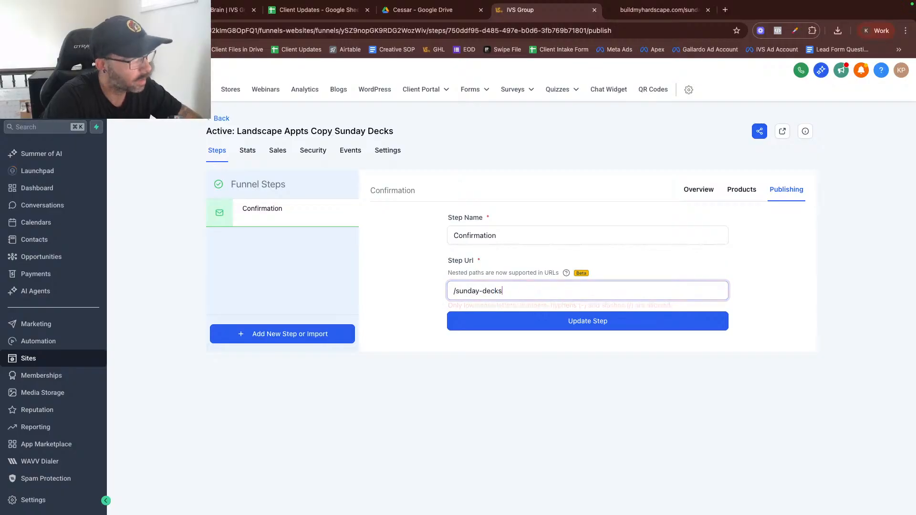
pyautogui.click(612, 329)
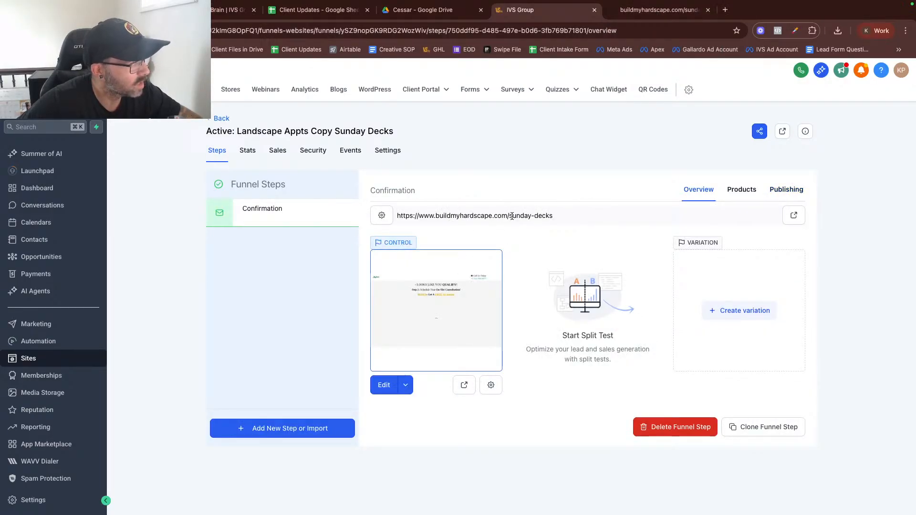
pyautogui.moveTo(511, 216); pyautogui.dragTo(575, 219)
pyautogui.click(524, 243)
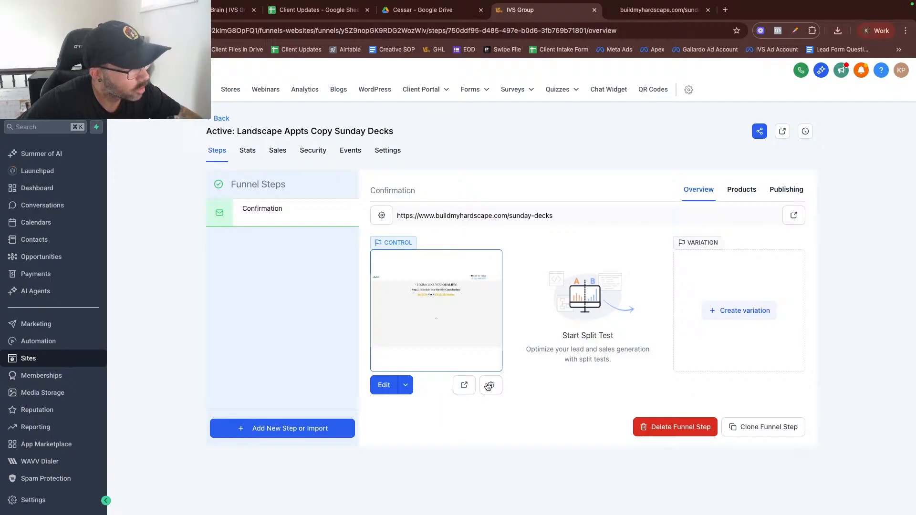
# Check the path in the Confirmation page's details without changing it, and reload the live sunday-decks-by-bigdecks address
pyautogui.click(490, 385)
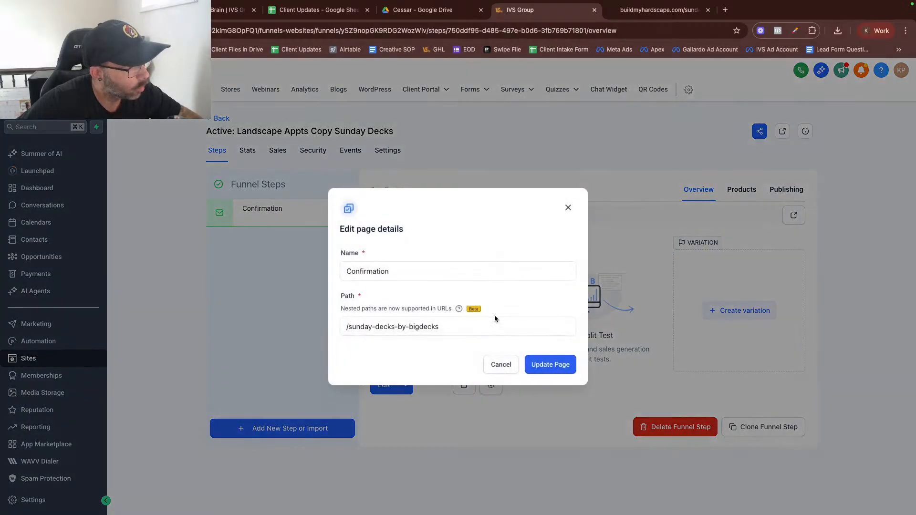
pyautogui.click(568, 207)
pyautogui.hotkey('ctrl', 'Tab')
pyautogui.click(471, 35)
pyautogui.press('Return')
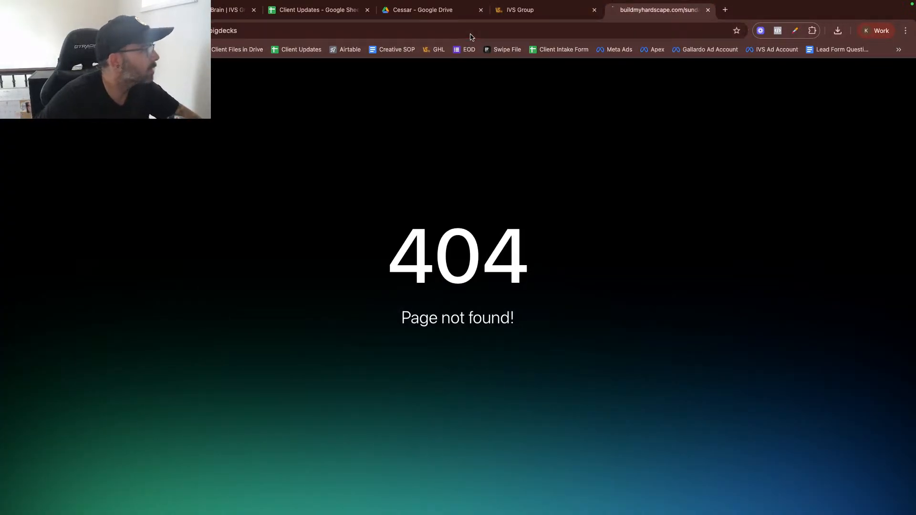
# Shorten the live page's address by removing -by-bigdecks after sunday-decks and load it
pyautogui.click(267, 33)
pyautogui.click(265, 32)
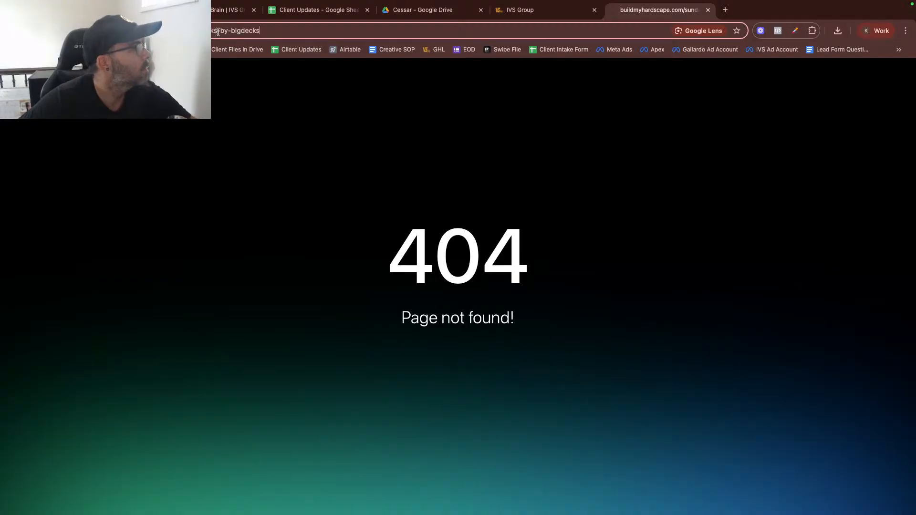
pyautogui.moveTo(215, 32); pyautogui.dragTo(310, 32)
pyautogui.press('BackSpace')
pyautogui.press('Return')
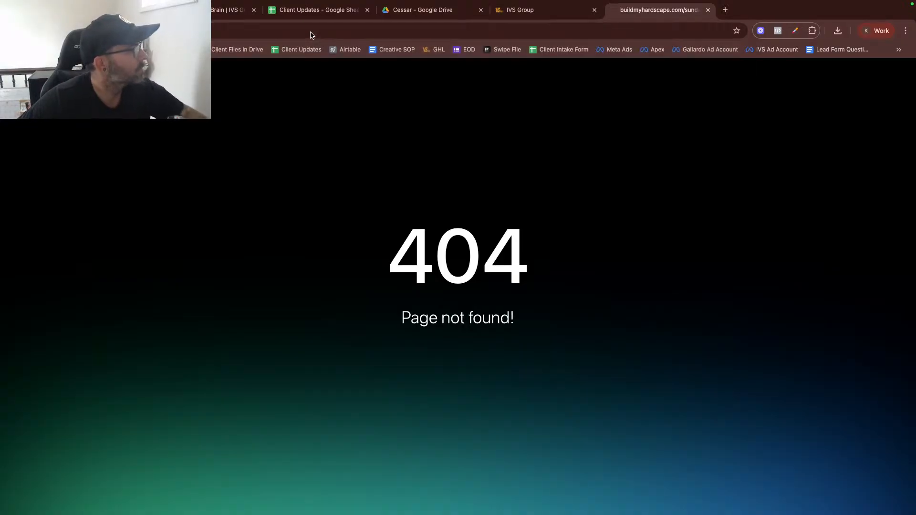
pyautogui.click(542, 11)
pyautogui.tripleClick(490, 215)
pyautogui.hotkey('ctrl', 'c')
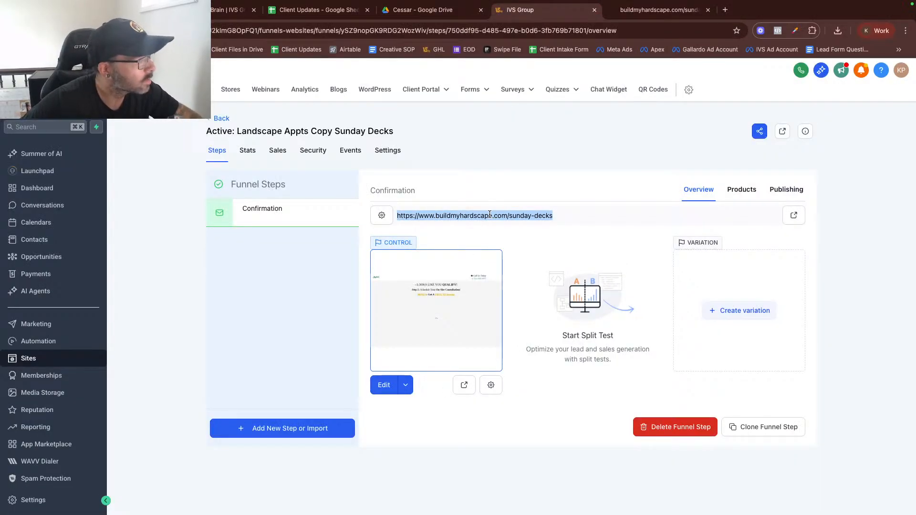
pyautogui.click(658, 10)
pyautogui.click(410, 31)
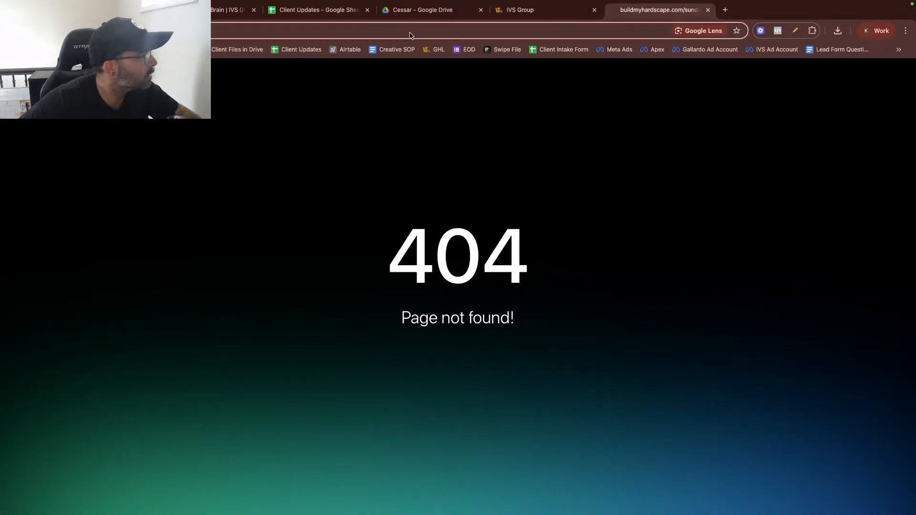
pyautogui.hotkey('ctrl', 'v')
pyautogui.press('Return')
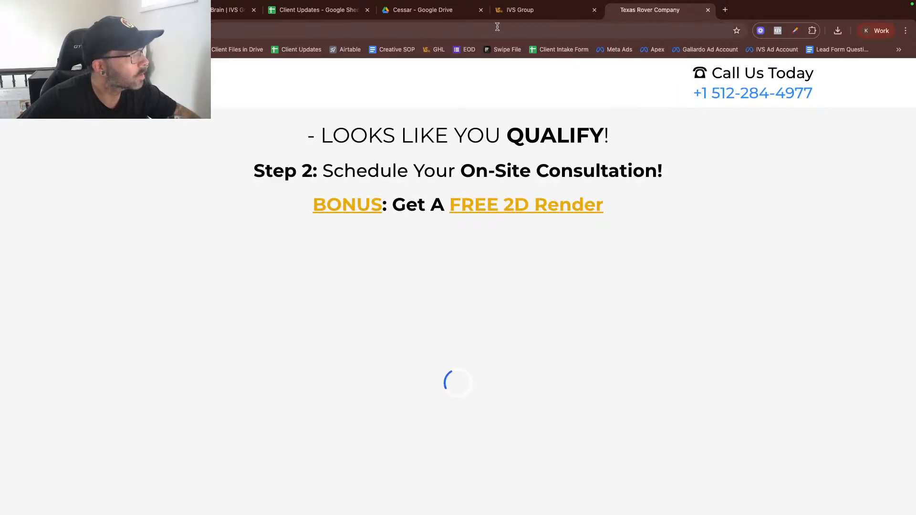
pyautogui.click(527, 12)
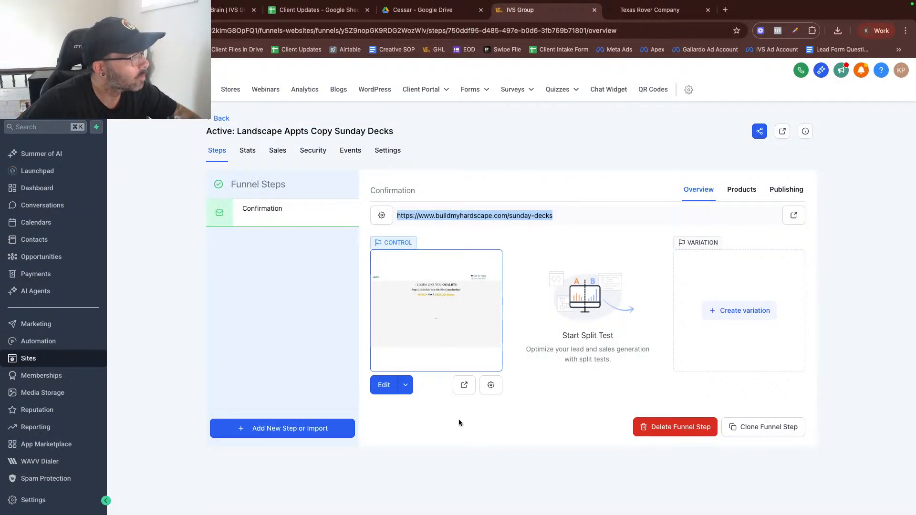
pyautogui.click(490, 385)
pyautogui.tripleClick(409, 328)
pyautogui.press('super+c')
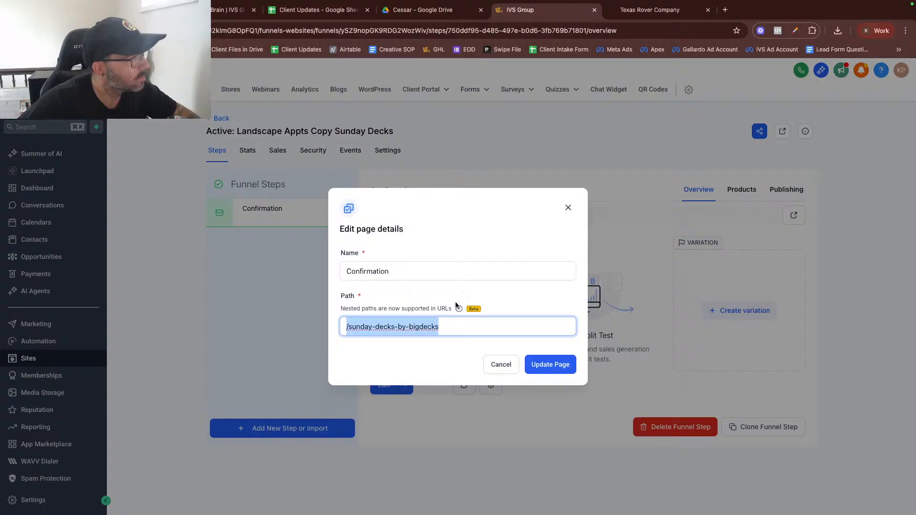
pyautogui.click(649, 21)
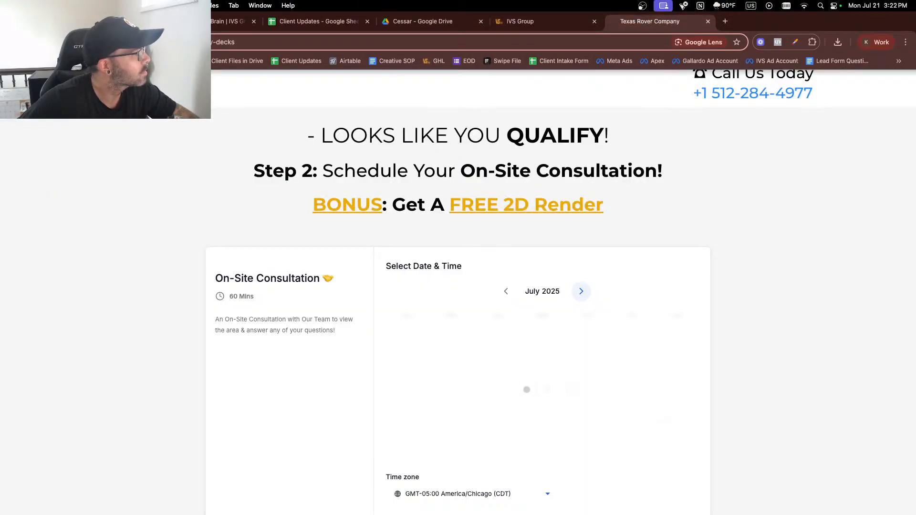
pyautogui.click(285, 48)
pyautogui.press('super+v')
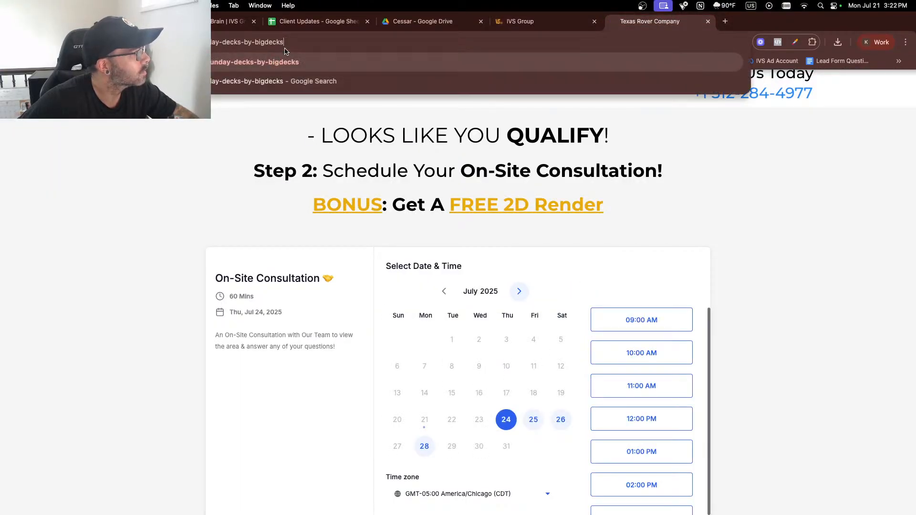
pyautogui.press('Return')
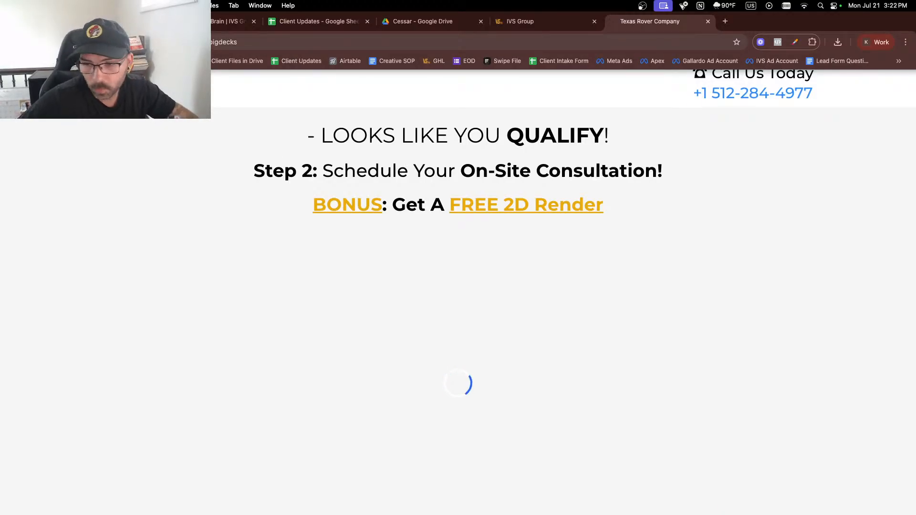
pyautogui.click(191, 42)
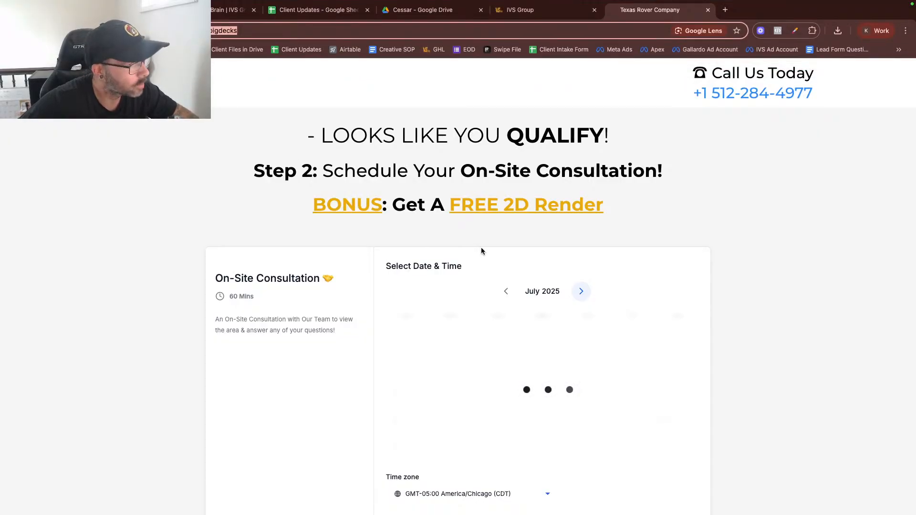
pyautogui.scroll(-8, 481, 249)
pyautogui.scroll(7, 481, 251)
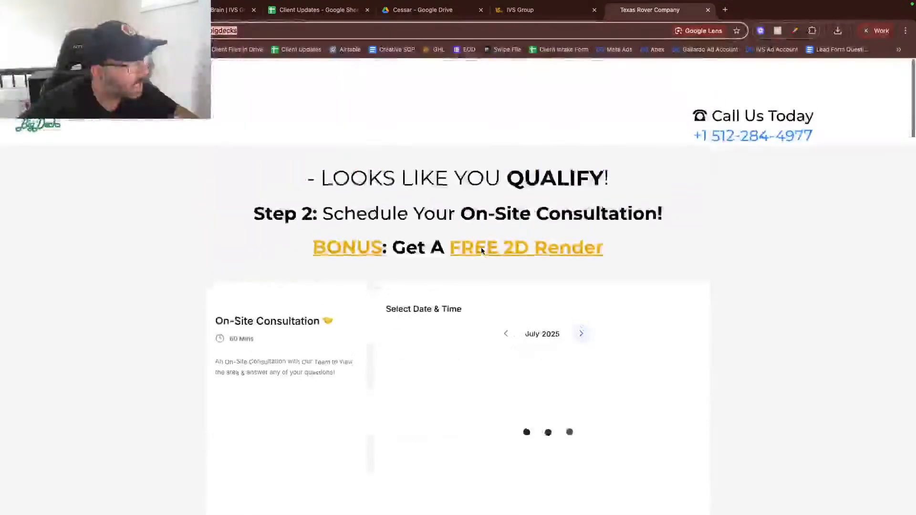
pyautogui.click(96, 10)
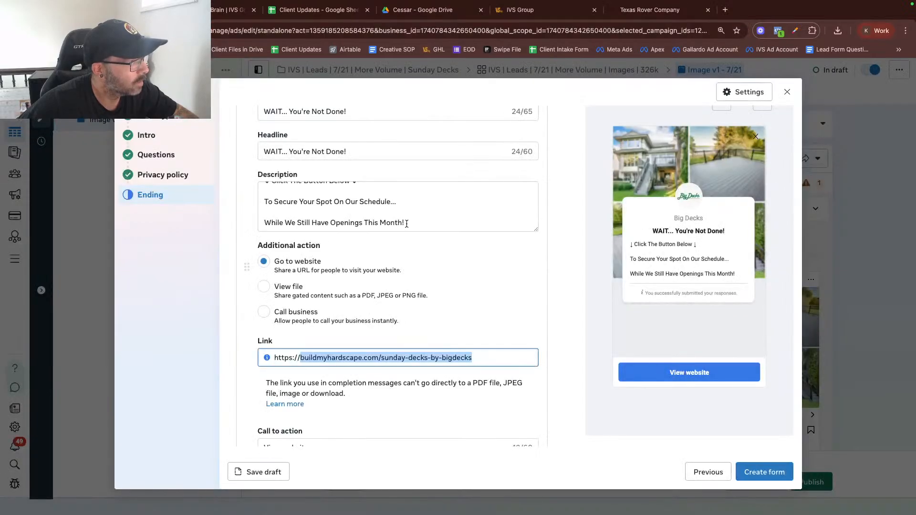
pyautogui.doubleClick(370, 356)
pyautogui.press('super+a')
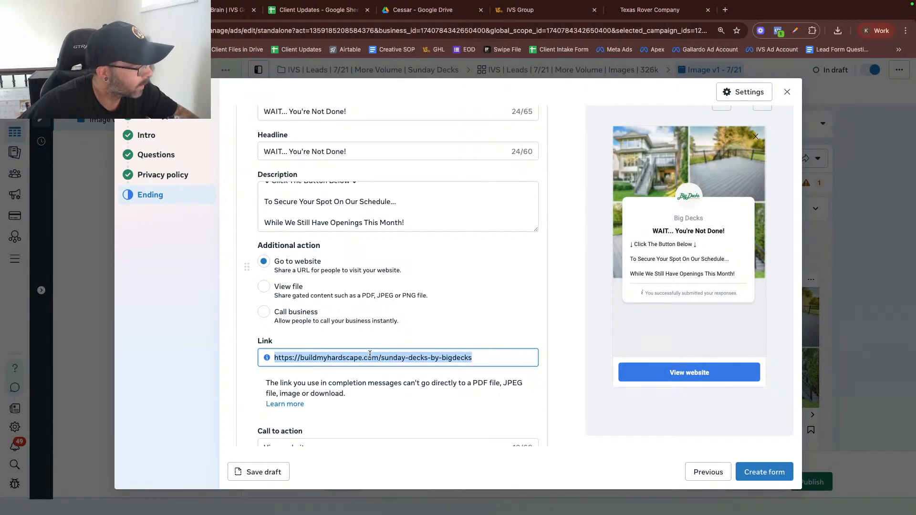
pyautogui.write('https://www.buildmyhardscape.com/sunday-decks-by-bigdecks')
pyautogui.click(375, 344)
pyautogui.click(357, 357)
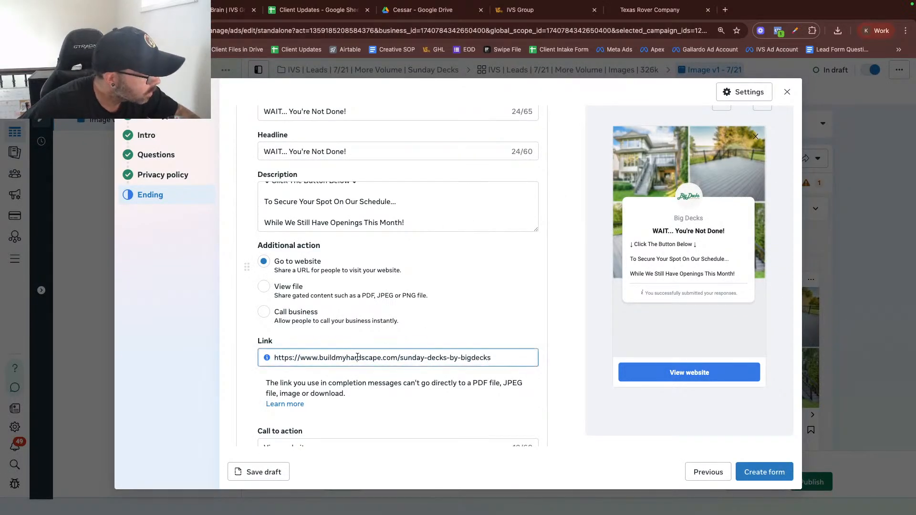
# Copy the end page link and load it in a new Incognito window to test the booking page
pyautogui.press('super+a')
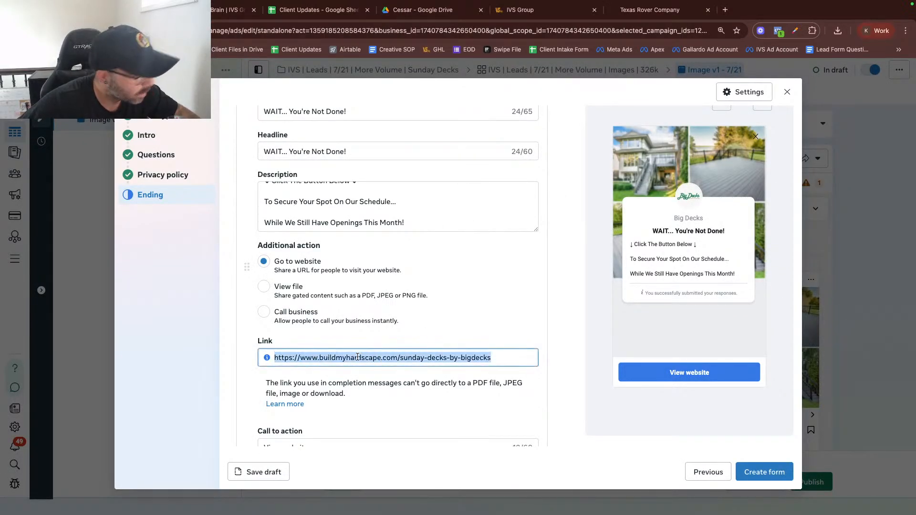
pyautogui.click(905, 30)
pyautogui.click(829, 77)
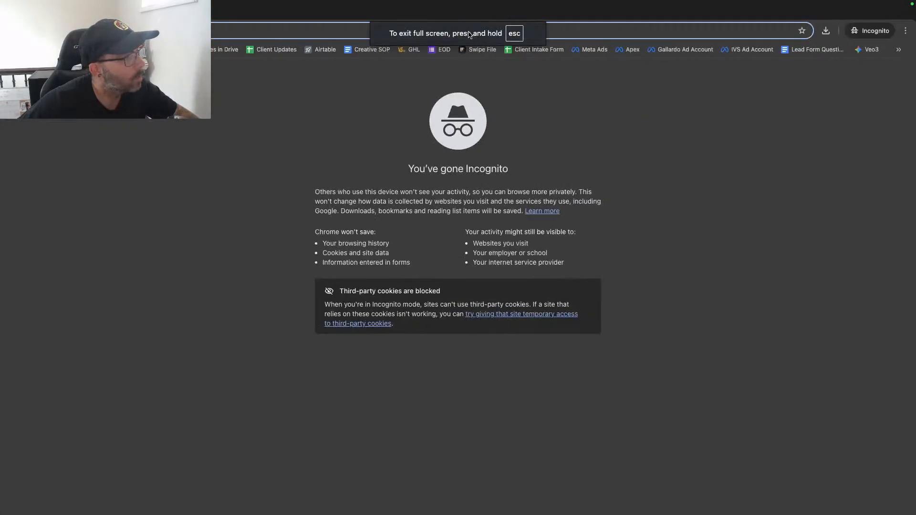
pyautogui.press('super+v')
pyautogui.press('Return')
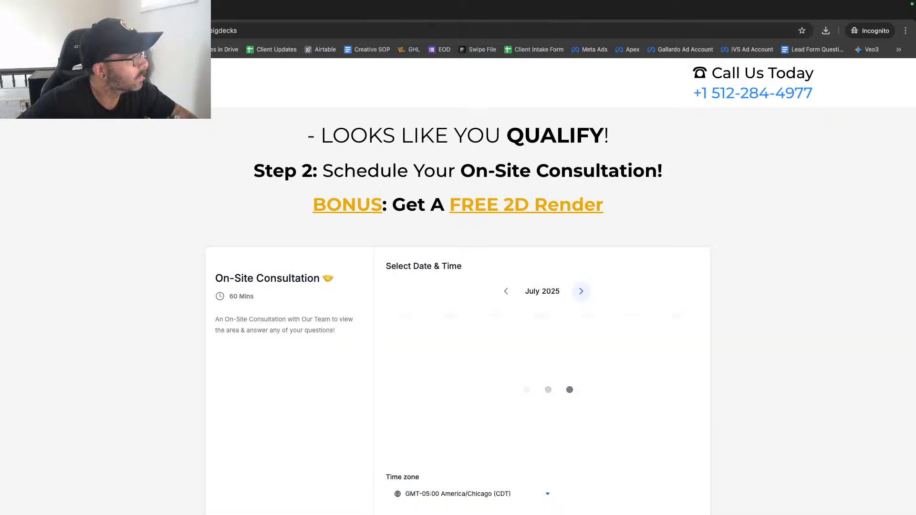
# Set the lead end page's call to action in the Meta form to "Schedule My FREE Design & Quote"
pyautogui.hotkey('ctrl', 'Left')
pyautogui.scroll(-4, 464, 262)
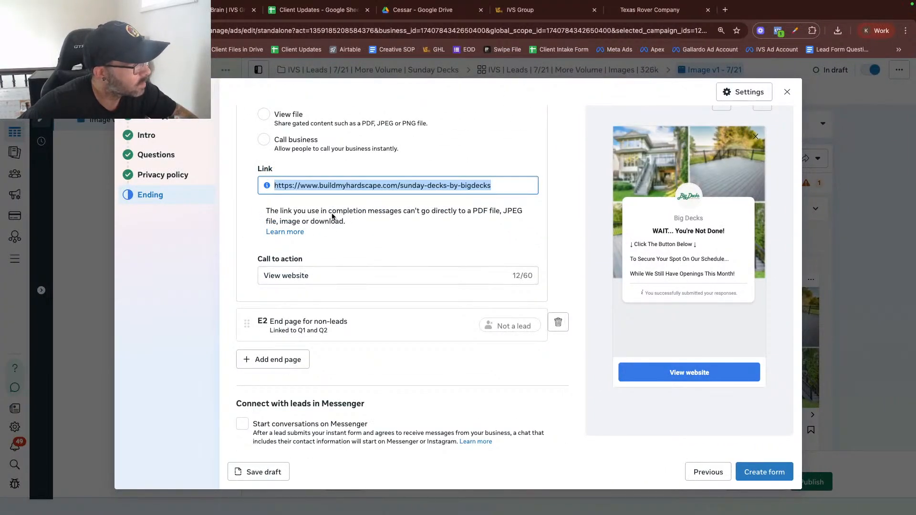
pyautogui.tripleClick(320, 277)
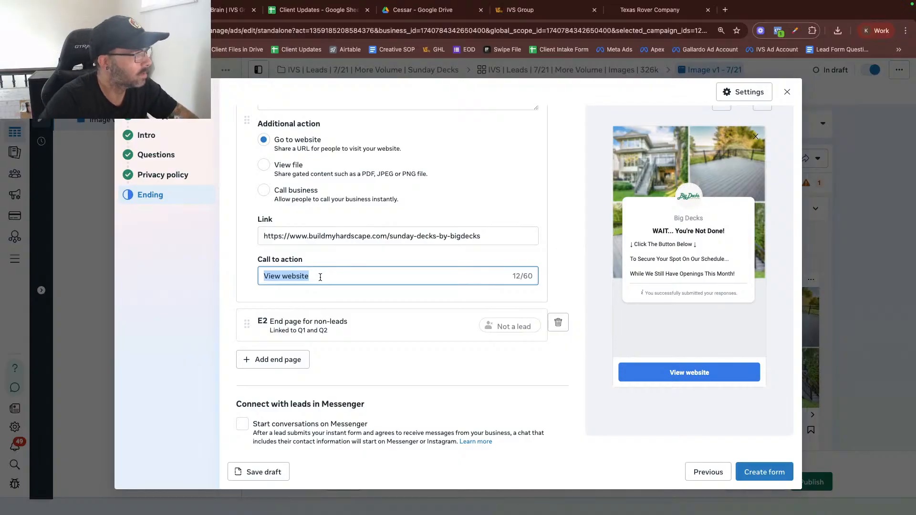
pyautogui.write('S')
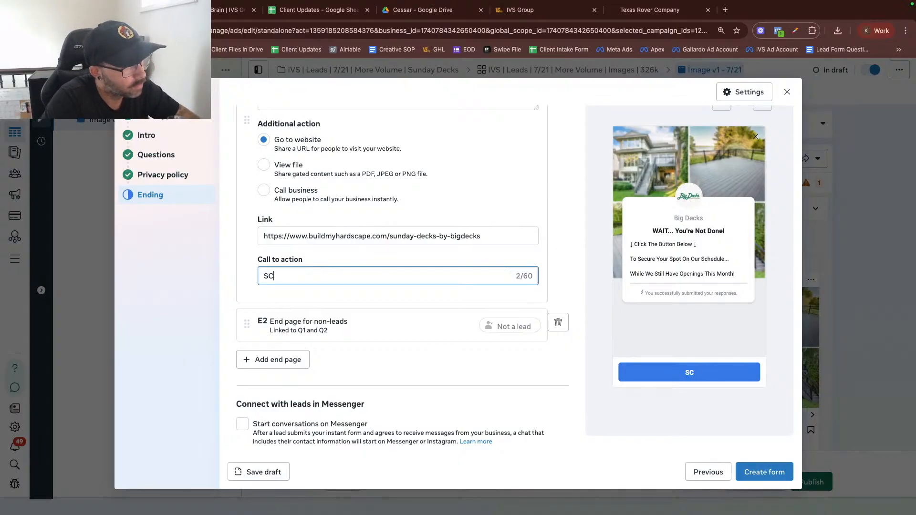
pyautogui.write('ched')
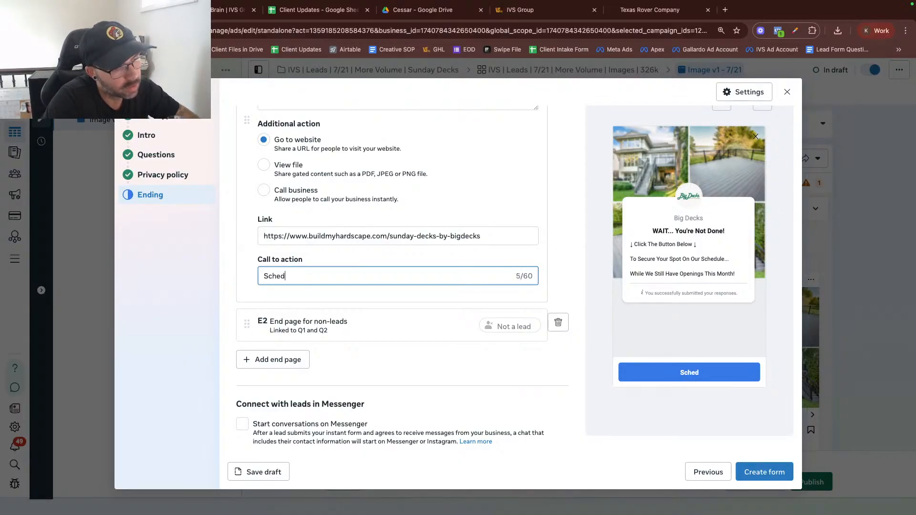
pyautogui.write('ule My F')
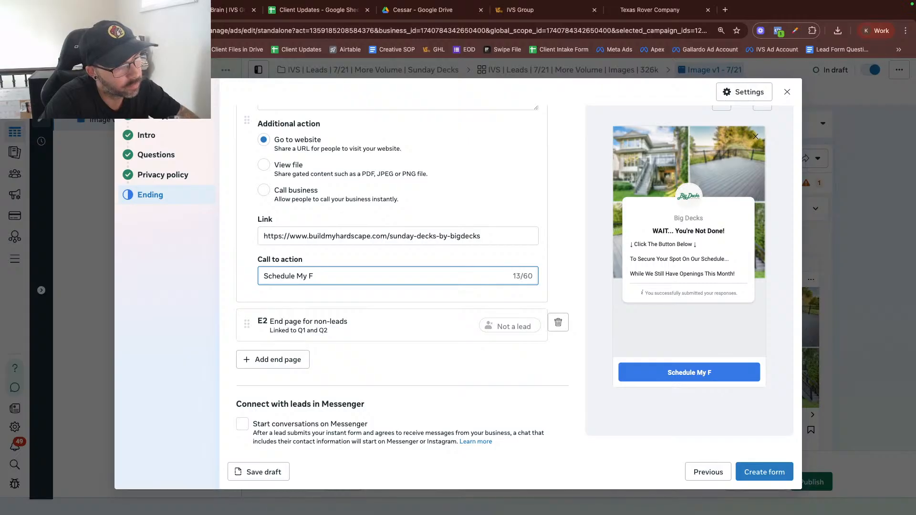
pyautogui.write('REE Des')
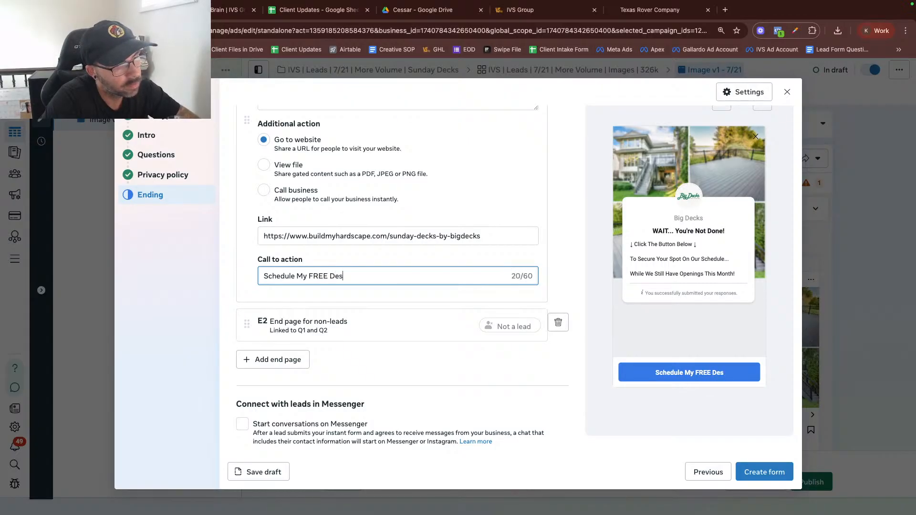
pyautogui.write('ign')
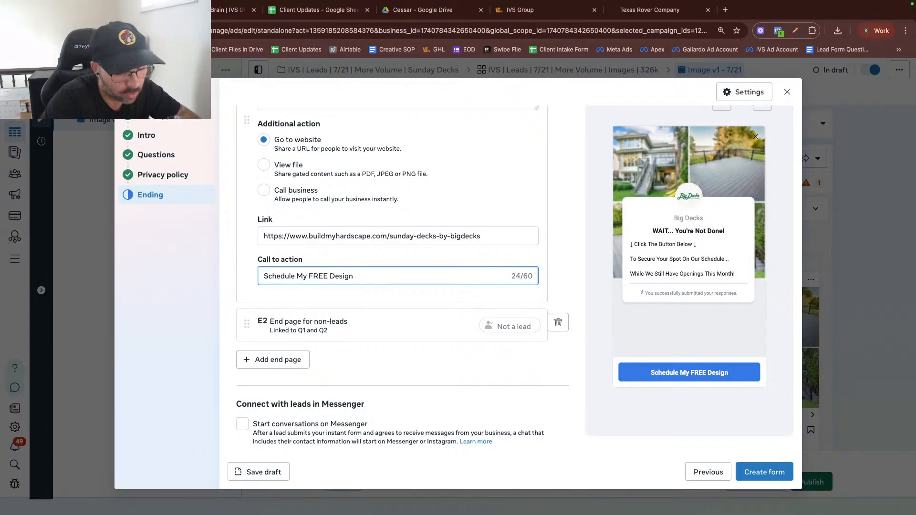
pyautogui.write(' & C')
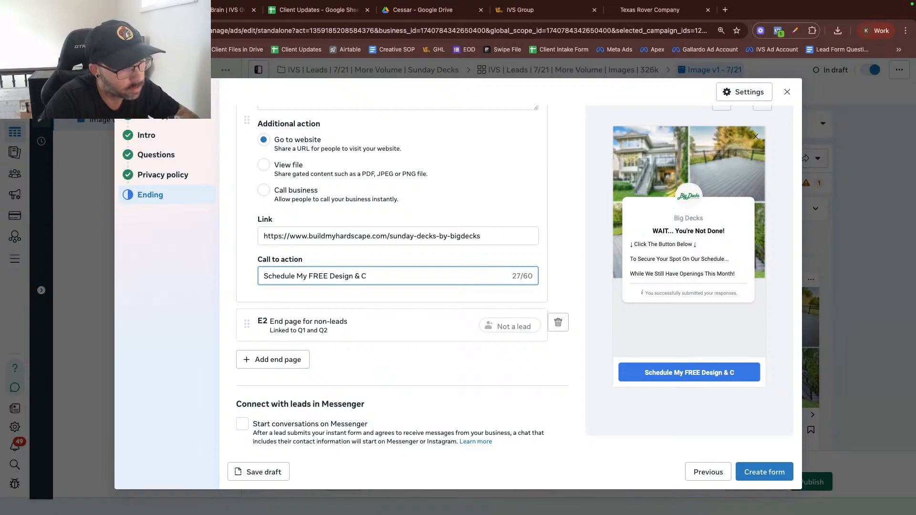
pyautogui.press('BackSpace')
pyautogui.write('Quote')
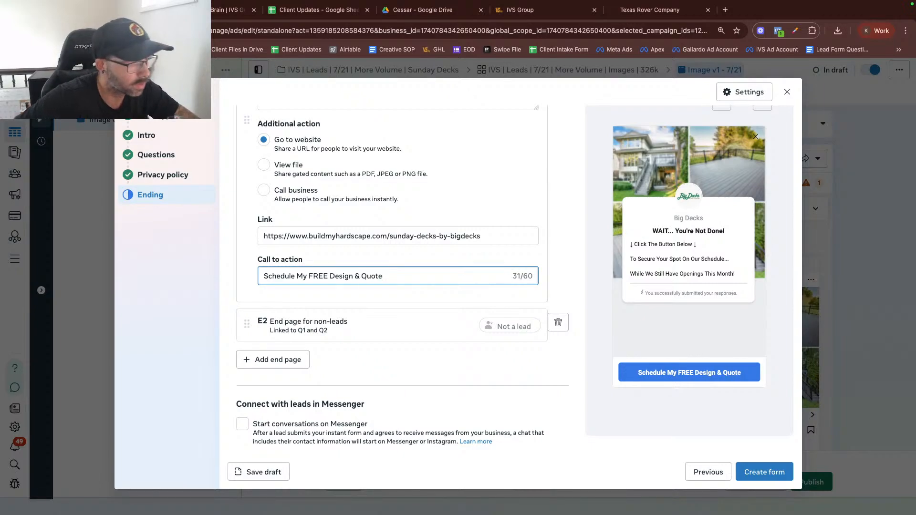
pyautogui.click(334, 329)
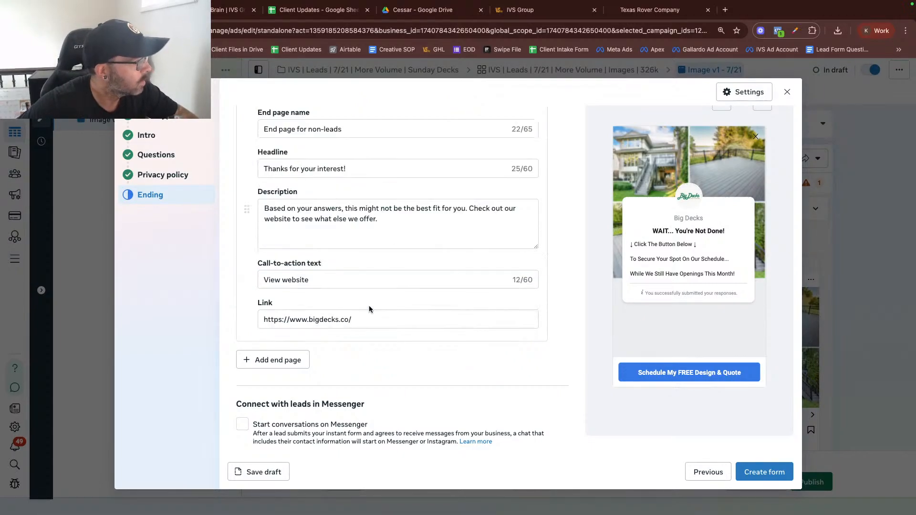
pyautogui.tripleClick(326, 319)
pyautogui.tripleClick(321, 268)
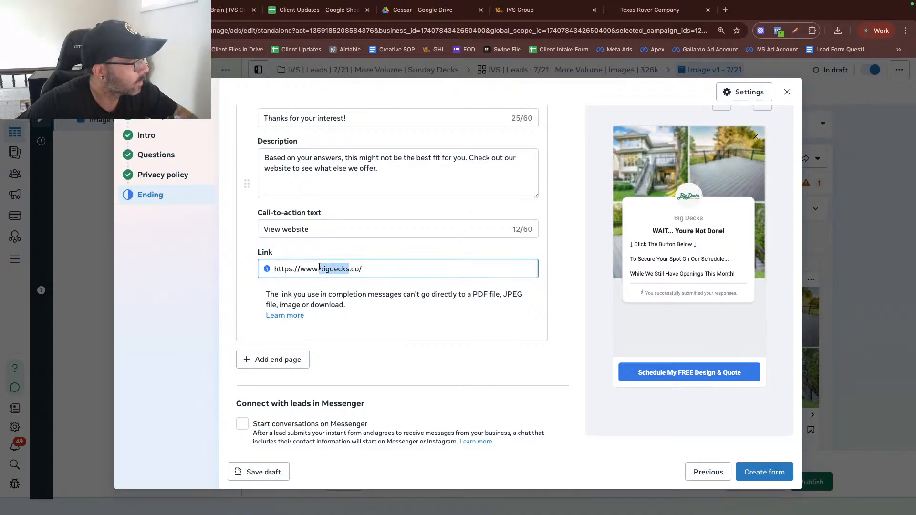
pyautogui.hotkey('ctrl', 't')
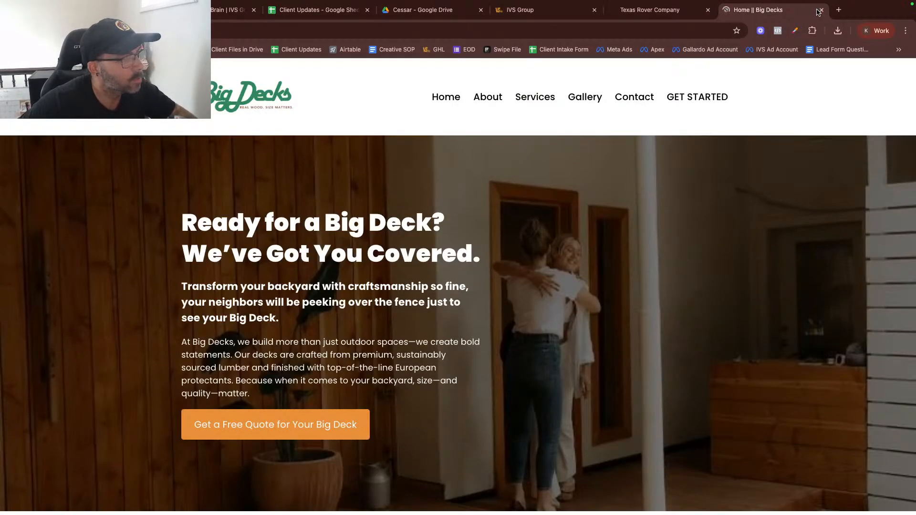
pyautogui.click(820, 10)
pyautogui.click(309, 259)
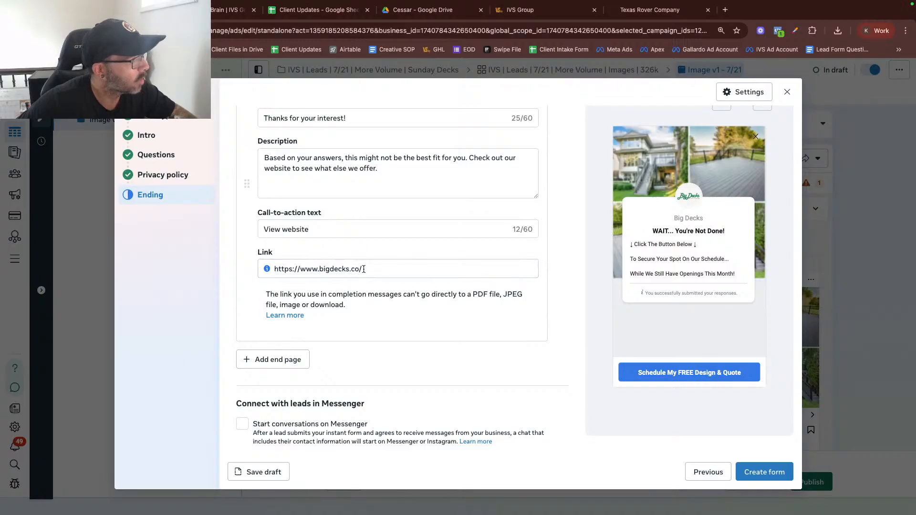
pyautogui.scroll(3, 384, 245)
pyautogui.scroll(-3, 357, 228)
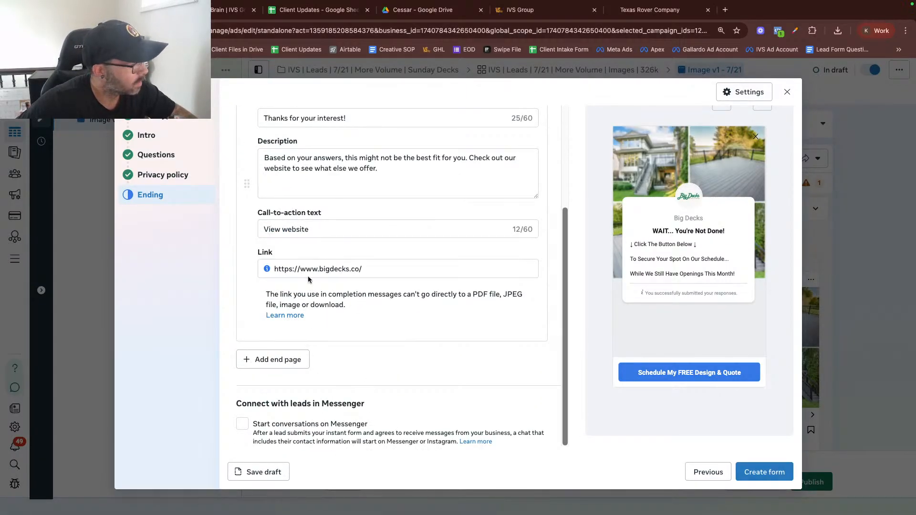
# Review the lead form's type, intro greeting with preview, Question 1 logic, privacy policy and ending sections
pyautogui.click(154, 119)
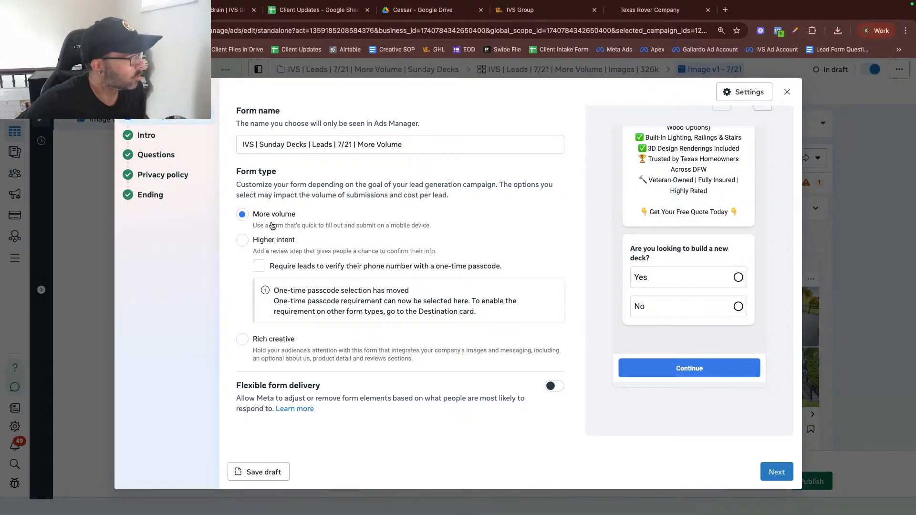
pyautogui.click(152, 140)
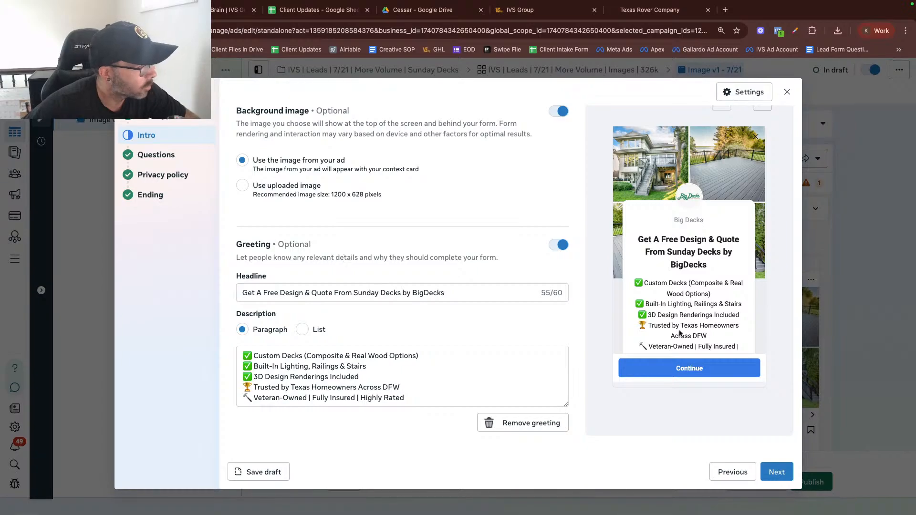
pyautogui.scroll(-2, 670, 214)
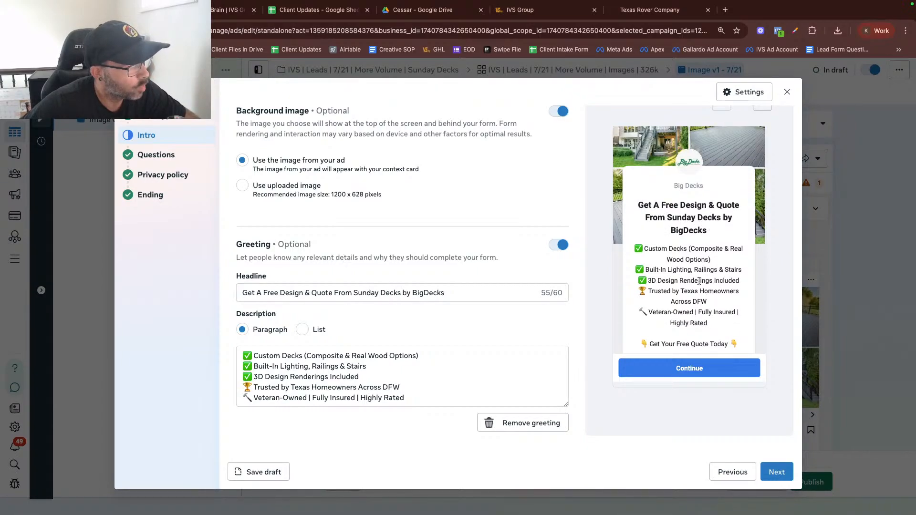
pyautogui.scroll(1, 693, 278)
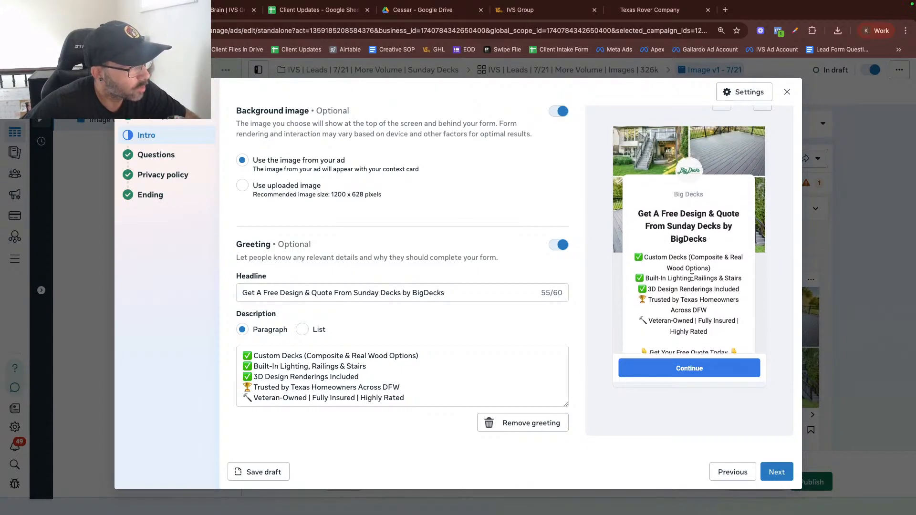
pyautogui.click(160, 153)
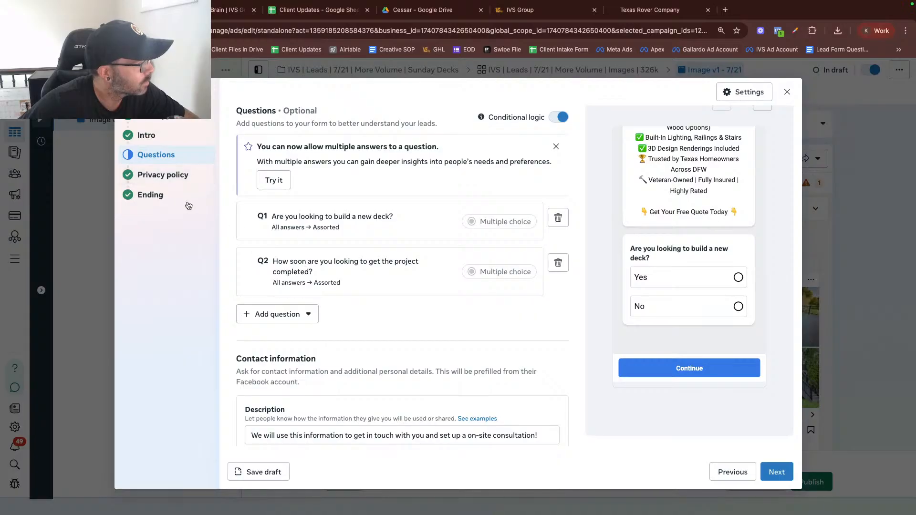
pyautogui.click(326, 219)
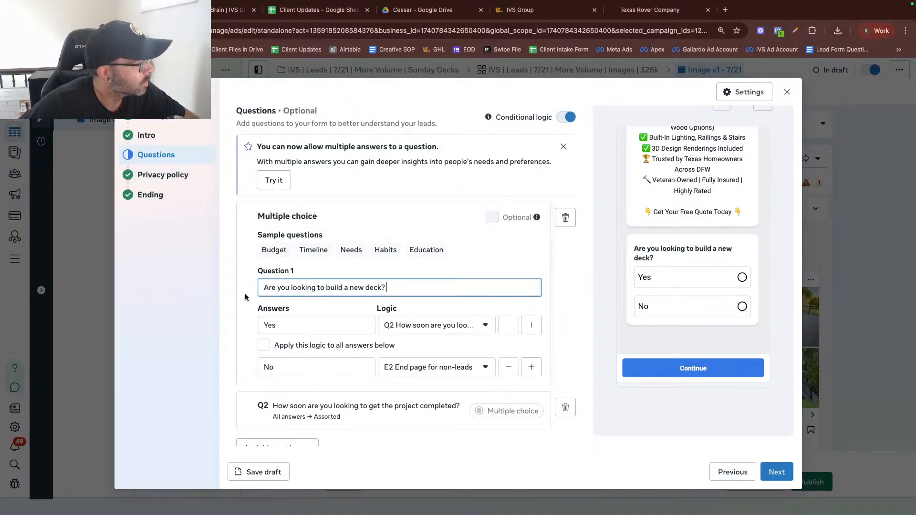
pyautogui.click(153, 175)
pyautogui.click(143, 205)
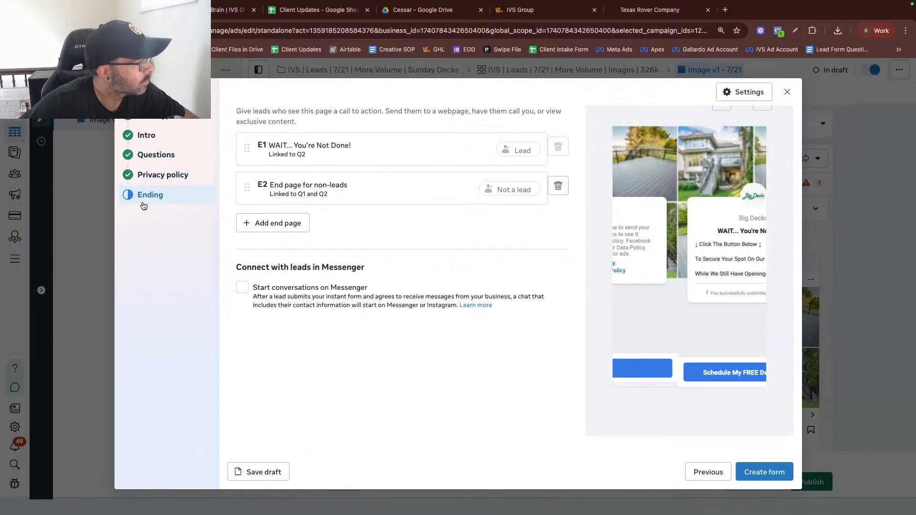
# Copy the link from the "WAIT... You're Not Done!" end page and load it in the live booking page's tab
pyautogui.click(335, 145)
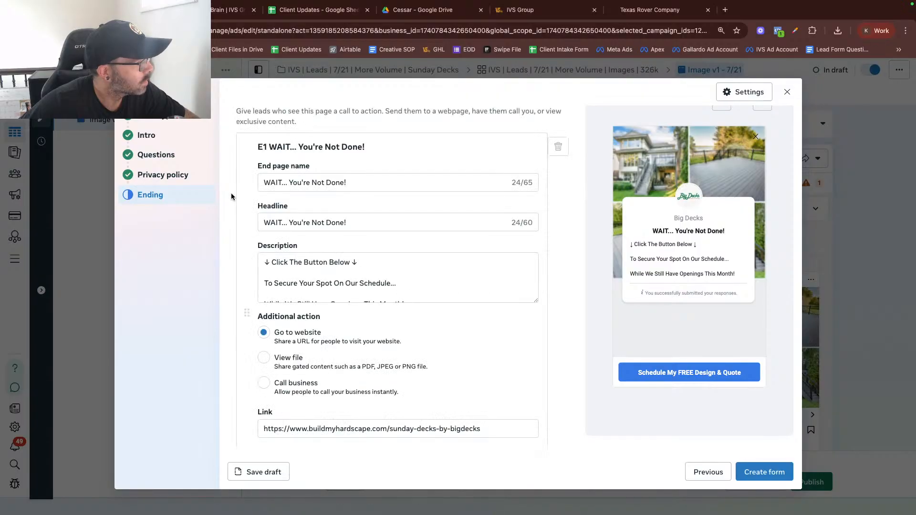
pyautogui.scroll(-5, 363, 238)
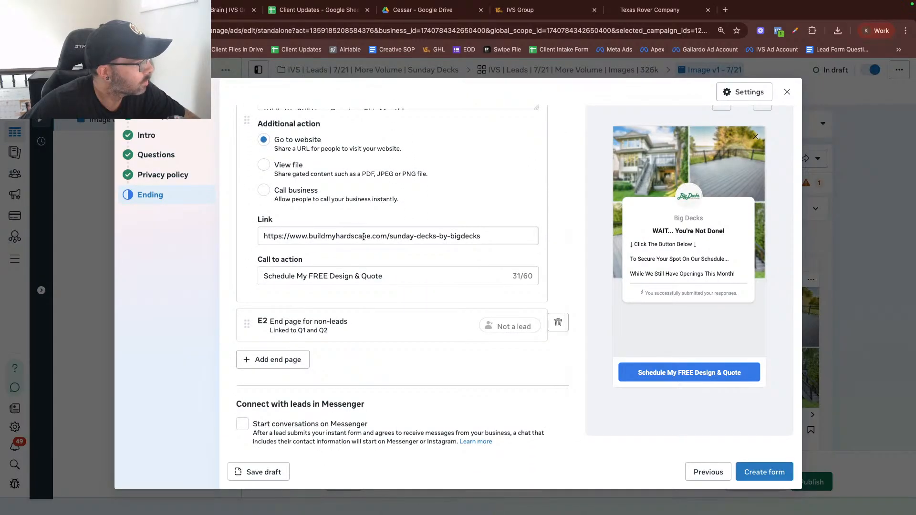
pyautogui.tripleClick(363, 236)
pyautogui.hotkey('ctrl', 'c')
pyautogui.click(648, 10)
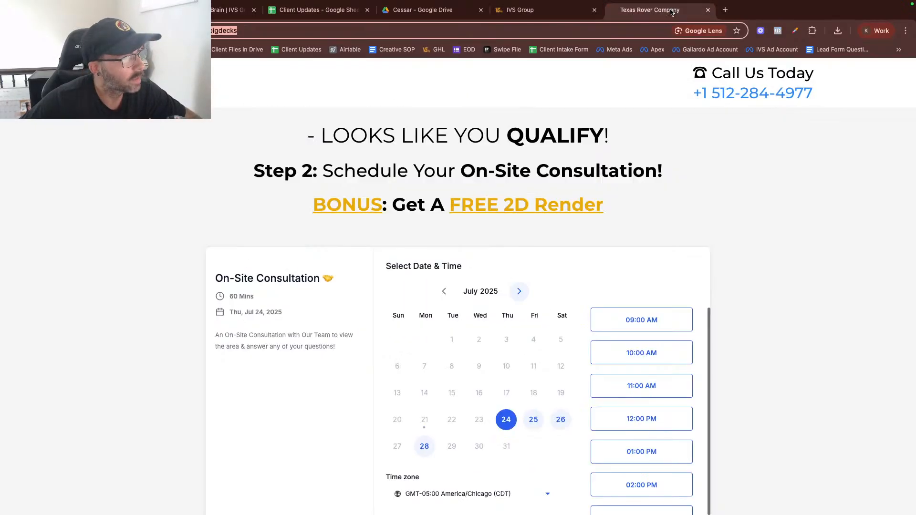
pyautogui.click(615, 31)
pyautogui.hotkey('ctrl', 'v')
pyautogui.press('Return')
pyautogui.click(613, 31)
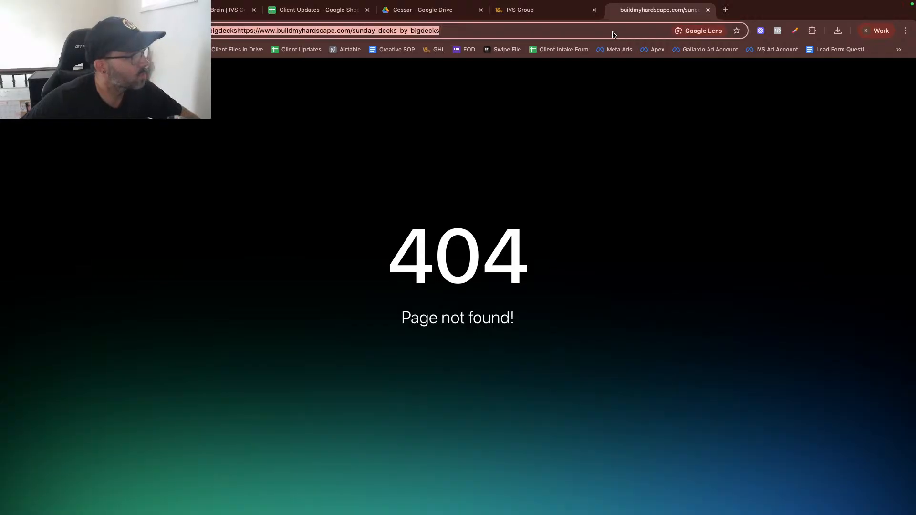
pyautogui.hotkey('ctrl', 'v')
pyautogui.press('Return')
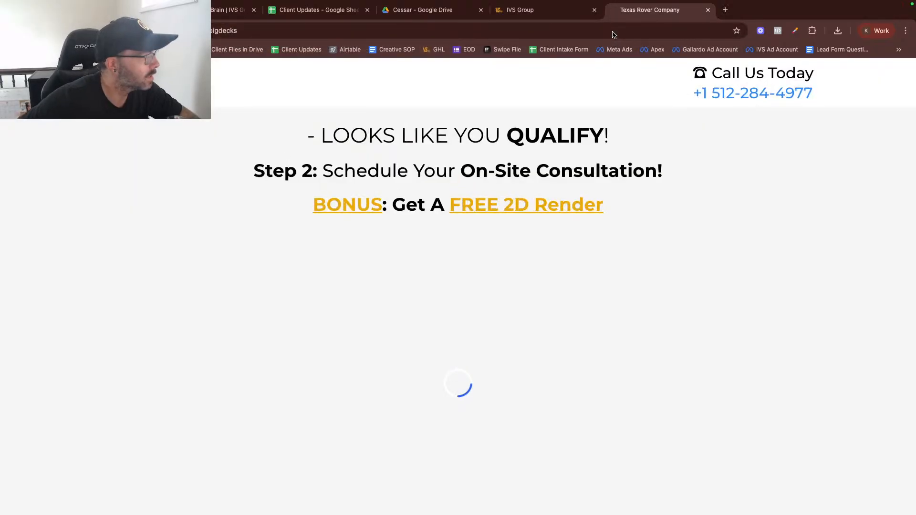
# Close the live booking page's tab and create the lead form in Ads Manager
pyautogui.click(708, 9)
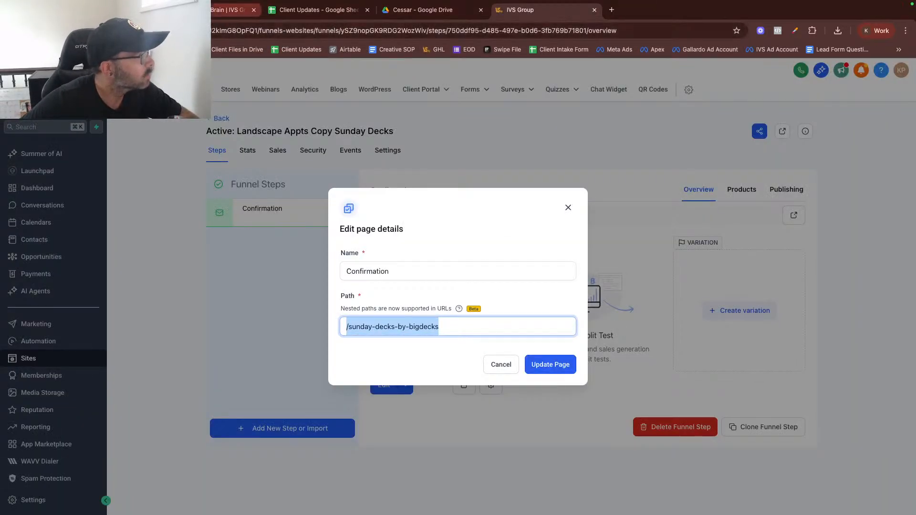
pyautogui.click(119, 10)
pyautogui.click(764, 472)
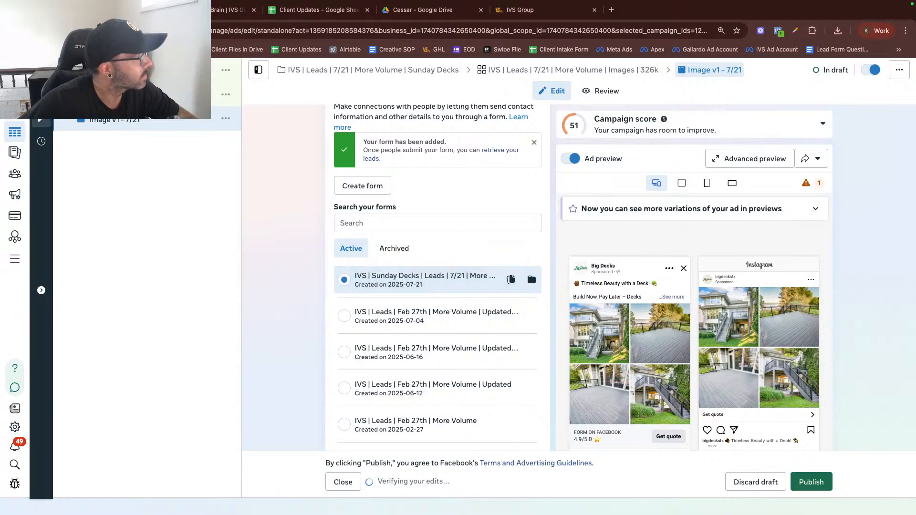
# In GHL, dismiss the Confirmation page's details and open the Facebook Form Fields Mapping in the integrations settings
pyautogui.click(520, 9)
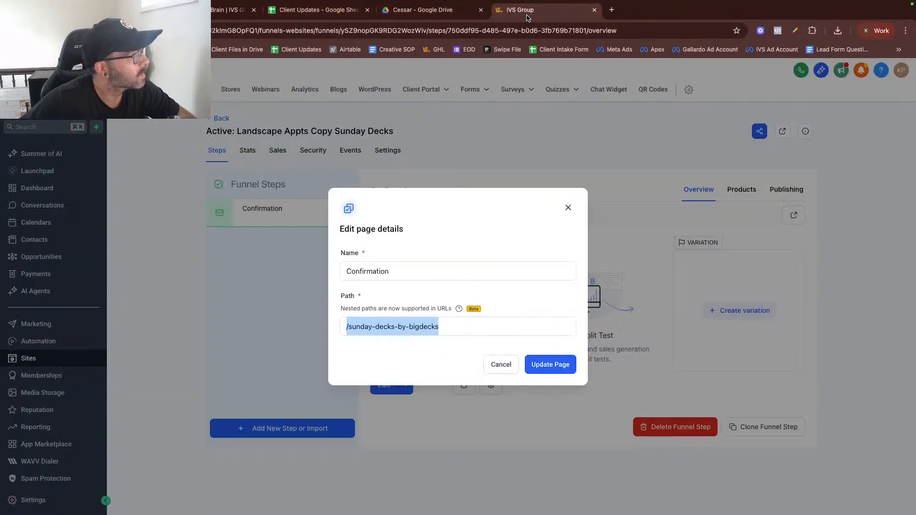
pyautogui.click(569, 206)
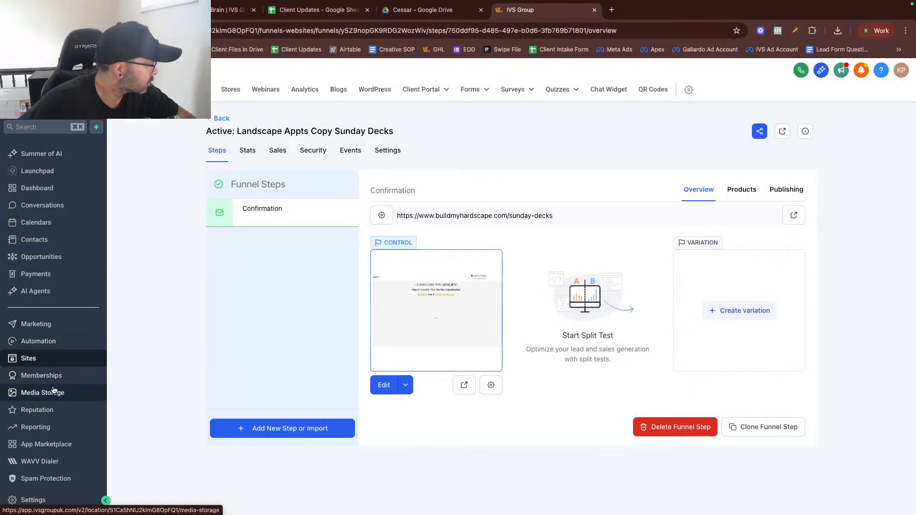
pyautogui.click(46, 341)
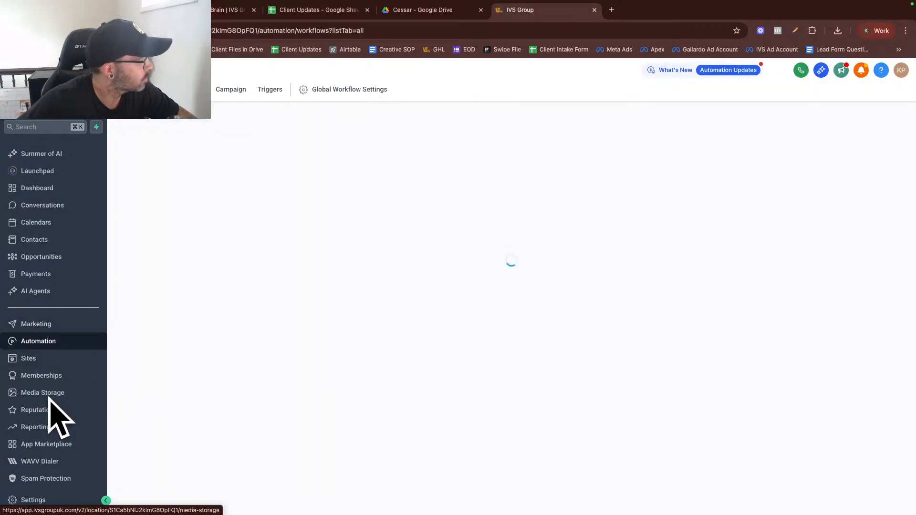
pyautogui.click(33, 500)
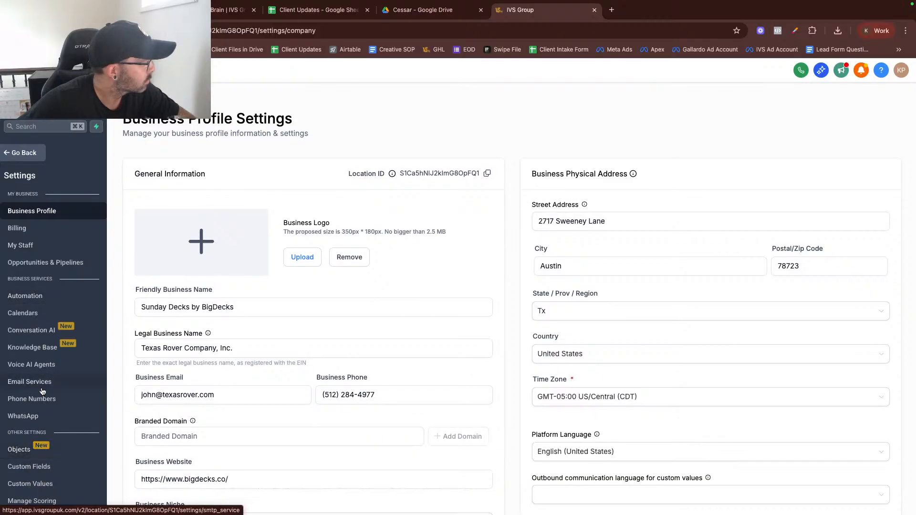
pyautogui.scroll(-1, 47, 389)
pyautogui.scroll(-5, 47, 388)
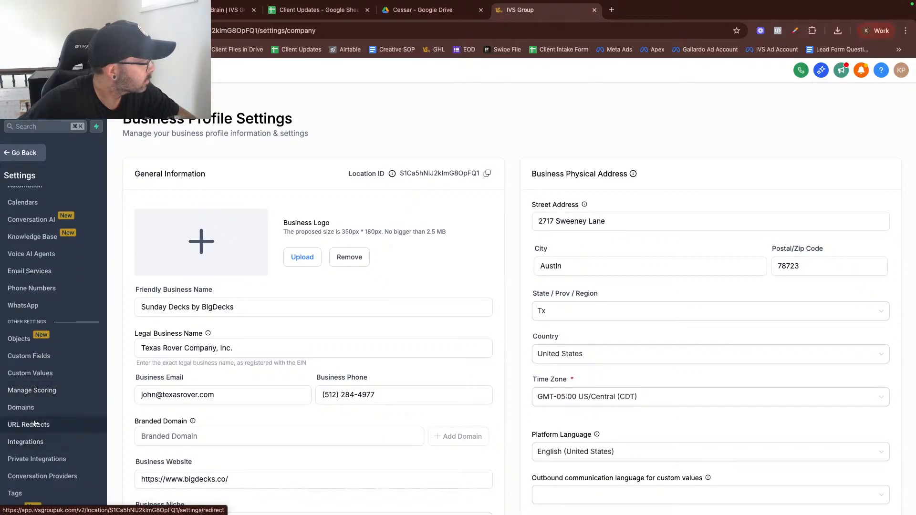
pyautogui.click(38, 449)
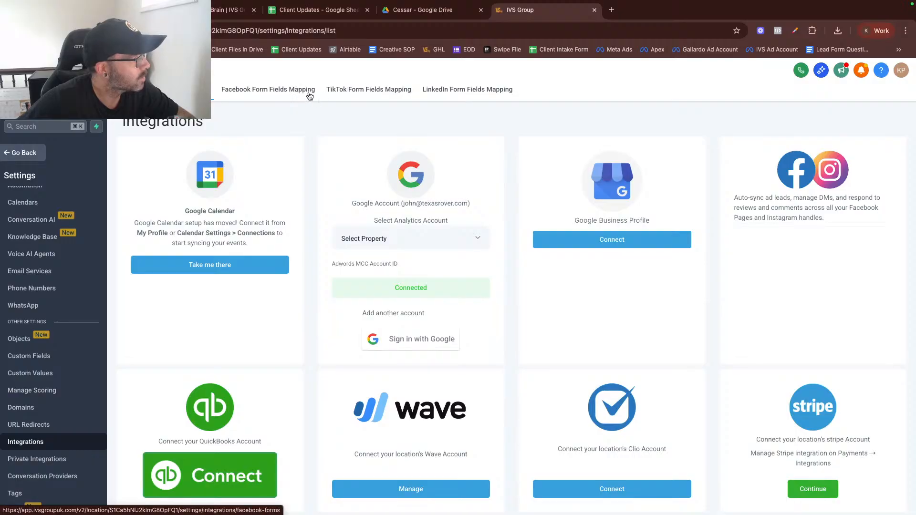
pyautogui.click(298, 93)
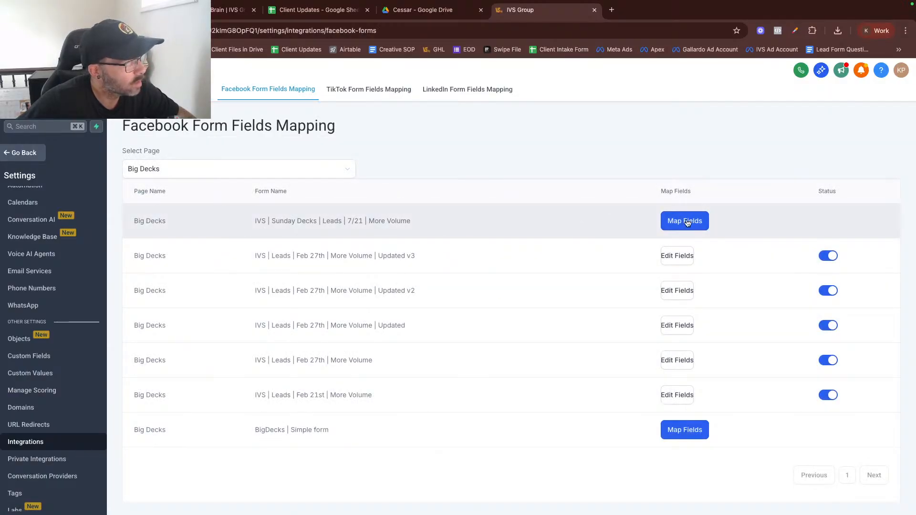
pyautogui.click(687, 223)
pyautogui.click(539, 171)
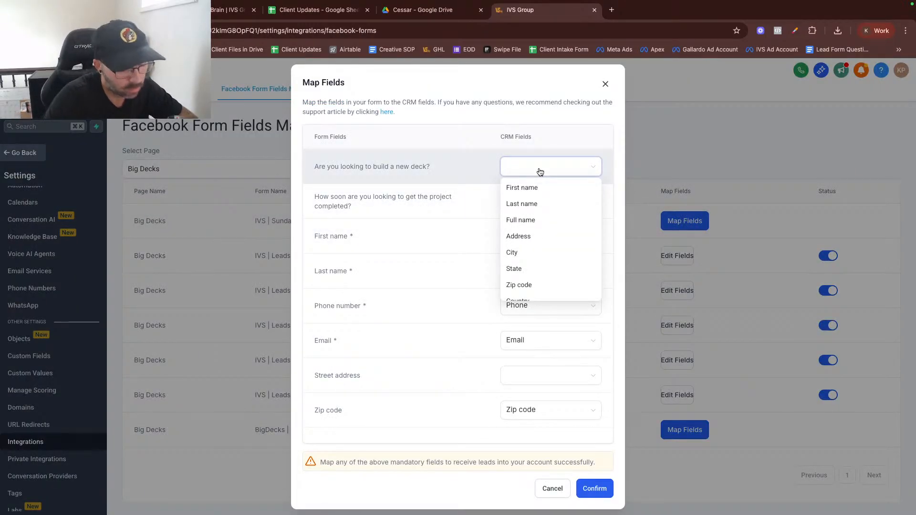
pyautogui.write('build')
pyautogui.press('BackSpace')
pyautogui.press('BackSpace')
pyautogui.press('BackSpace')
pyautogui.press('BackSpace')
pyautogui.press('BackSpace')
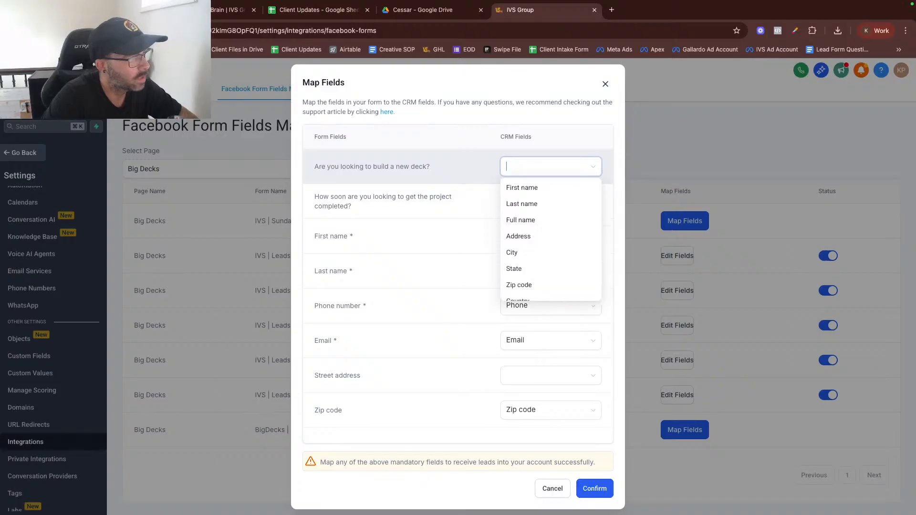
pyautogui.write('looking')
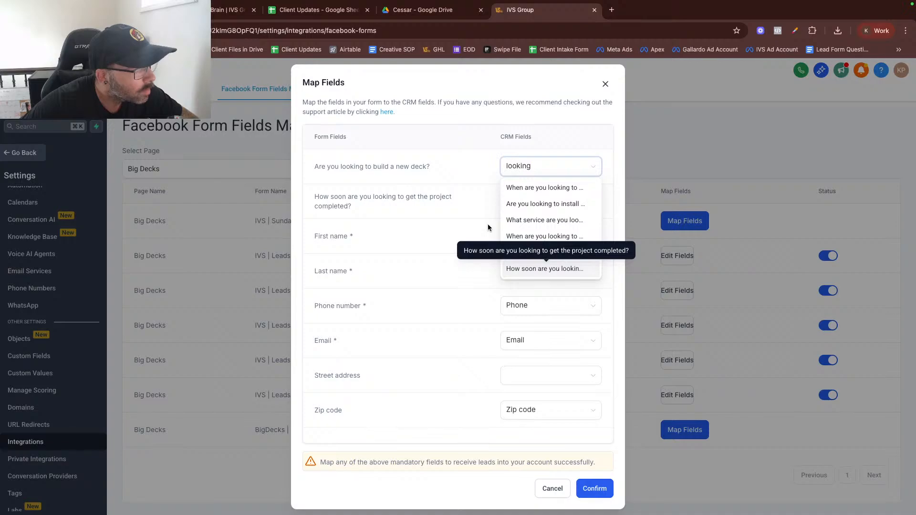
pyautogui.tripleClick(383, 166)
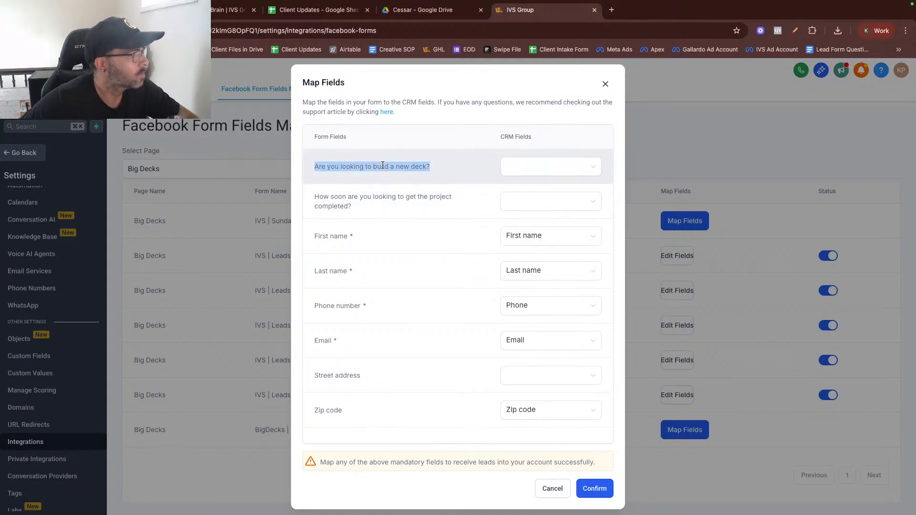
pyautogui.click(605, 84)
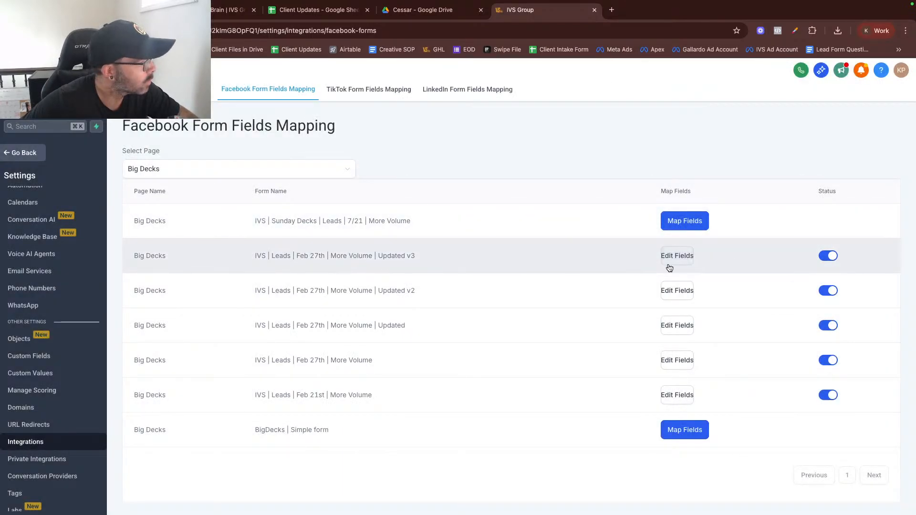
# Check which CRM field the "Updated v3" form's custom deck question is mapped to, and leave that form's mapping
pyautogui.click(674, 256)
pyautogui.click(530, 170)
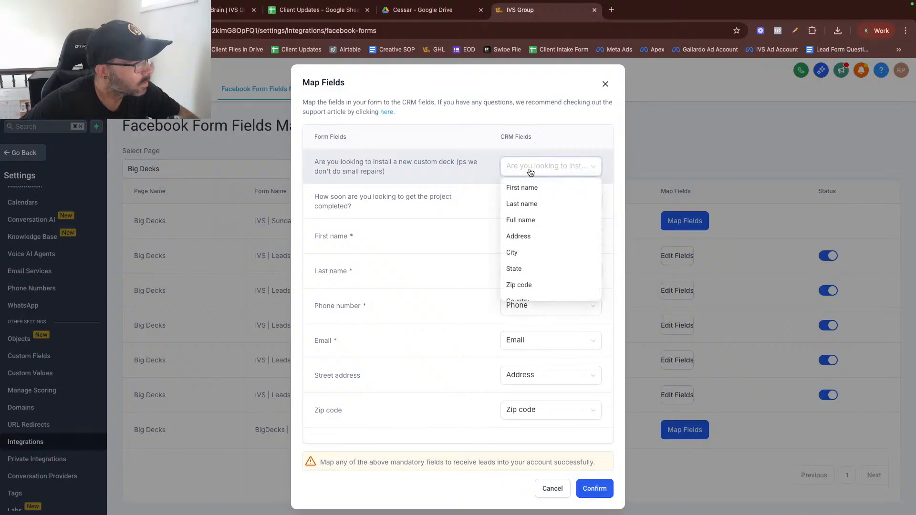
pyautogui.click(417, 171)
pyautogui.click(605, 84)
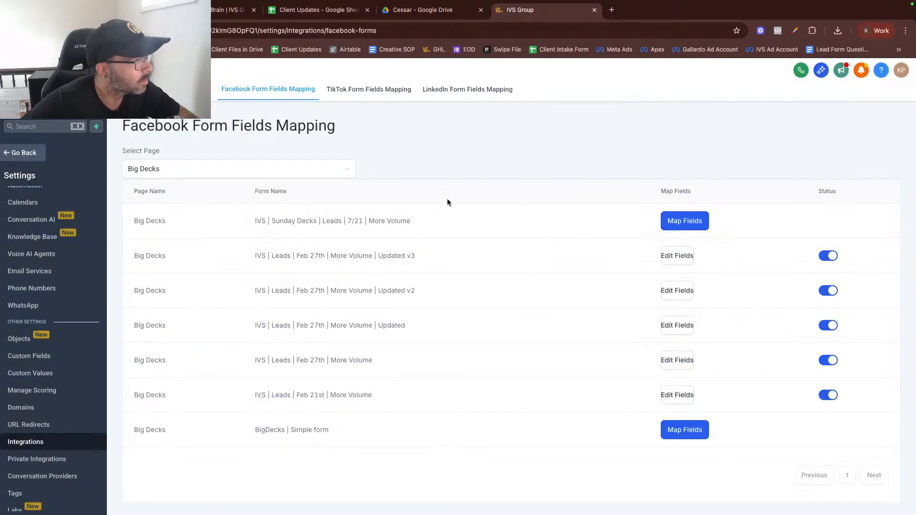
# In the Sunday Decks 7/21 form's mapping, map "Are you looking to build a new deck?" to the "Are you looking to install..." CRM field
pyautogui.click(684, 220)
pyautogui.click(549, 165)
pyautogui.write('are ')
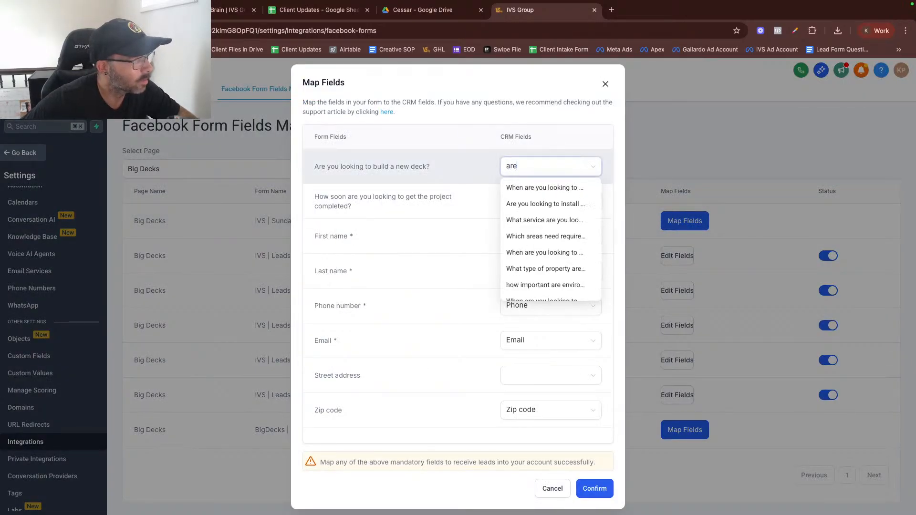
pyautogui.write('you look')
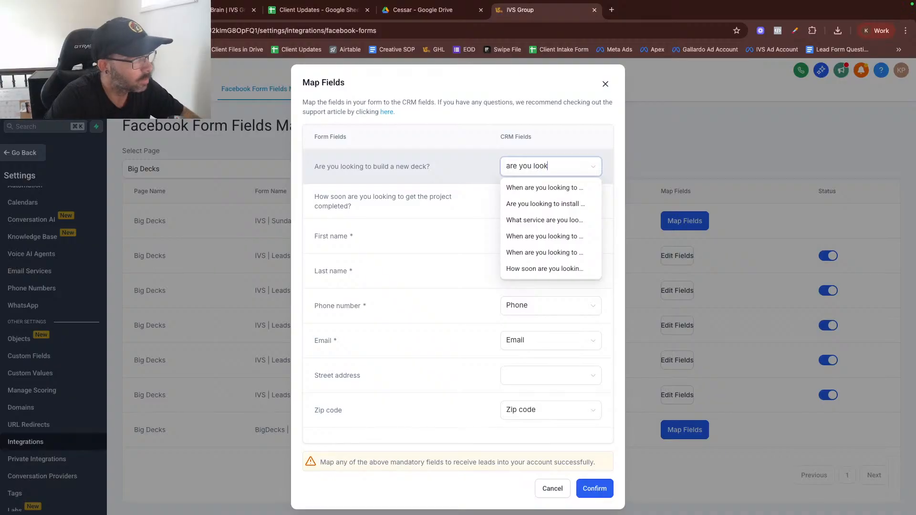
pyautogui.write('ing to ins')
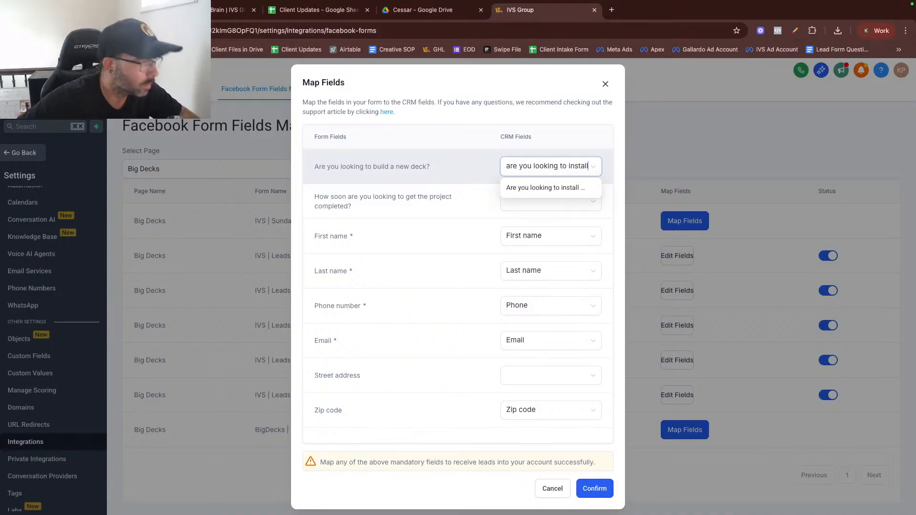
pyautogui.write('tall')
pyautogui.click(536, 190)
# Map the "How soon are you looking to get the project completed?" question to the CRM field of the same name
pyautogui.click(536, 206)
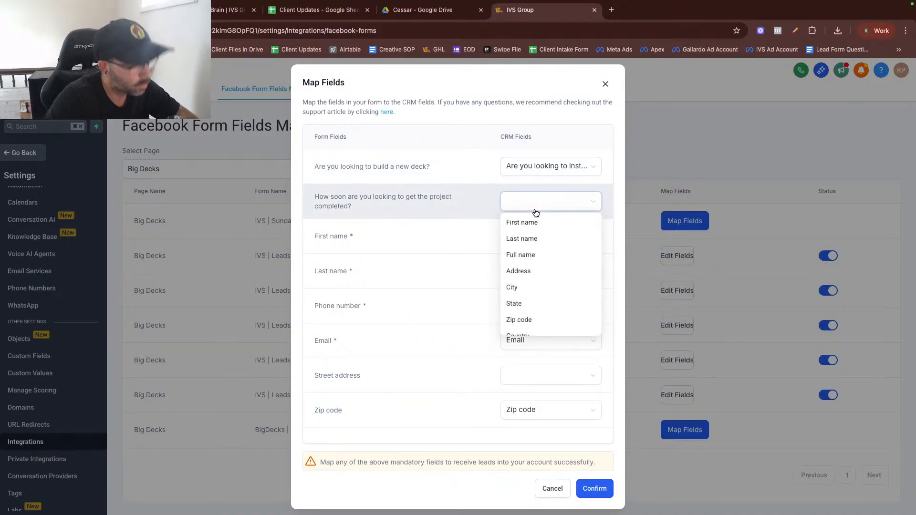
pyautogui.write('son')
pyautogui.press('BackSpace')
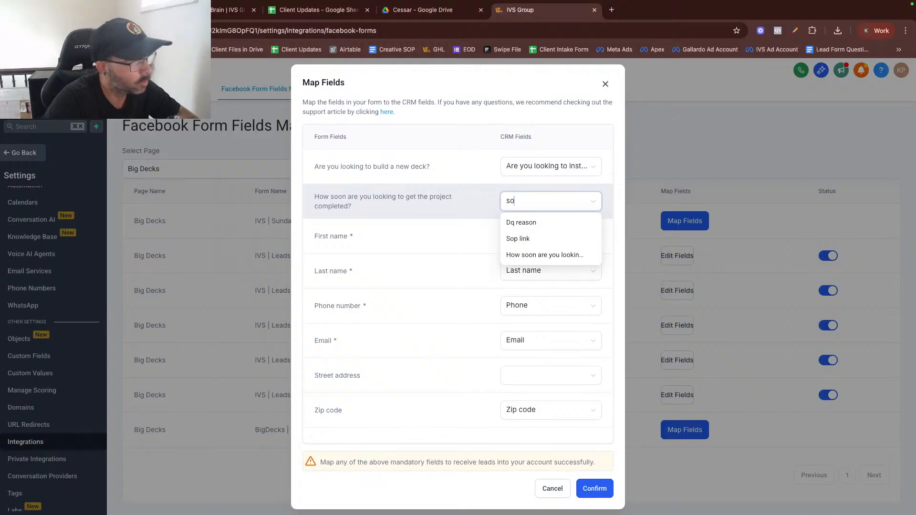
pyautogui.write('on')
pyautogui.click(544, 223)
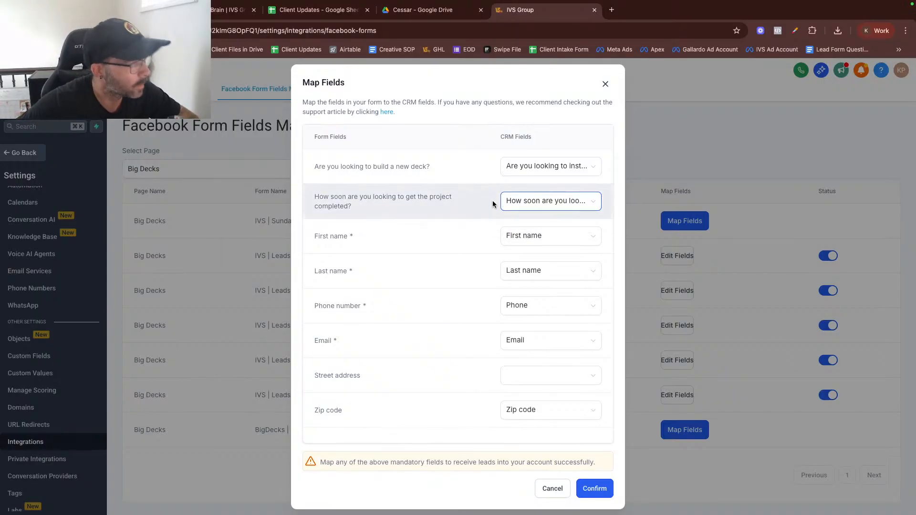
# Map the street address to the Address CRM field and confirm the form's field mapping
pyautogui.click(534, 375)
pyautogui.write('add')
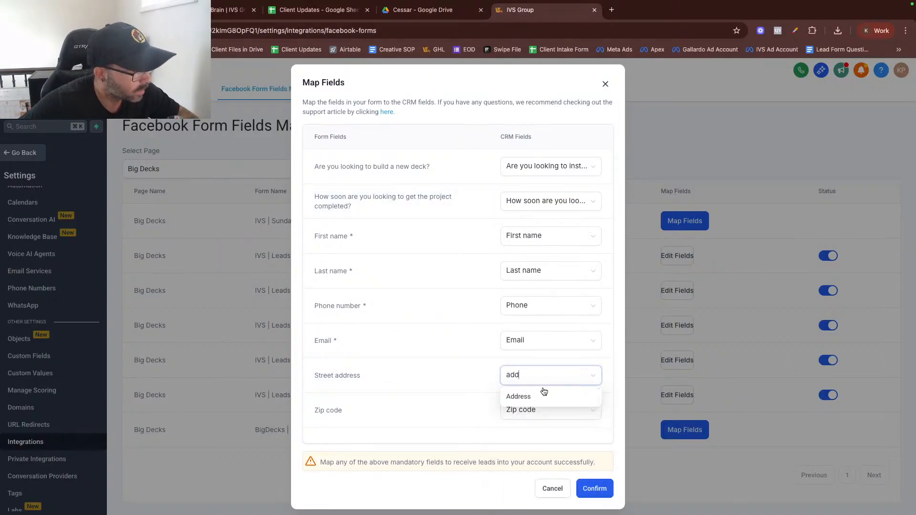
pyautogui.click(539, 393)
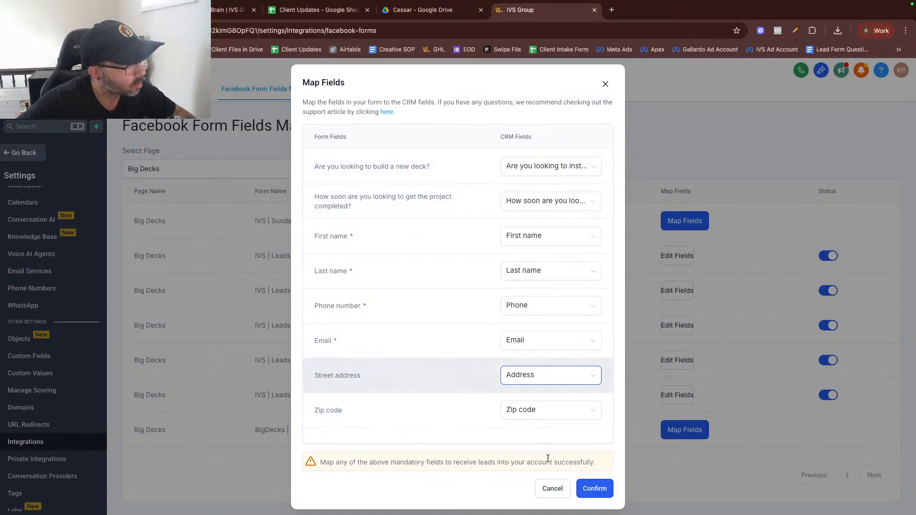
pyautogui.click(594, 489)
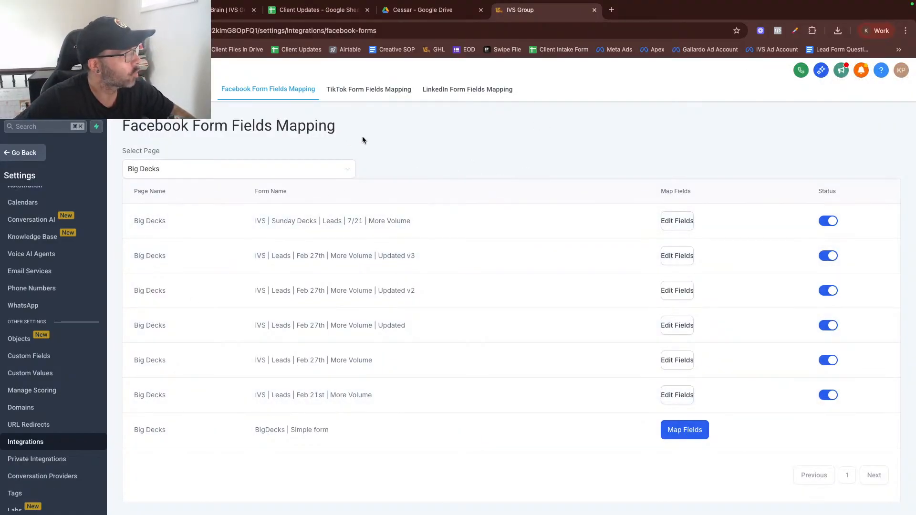
# Switch to Meta Ads Manager and duplicate the ad "Image v1 - 7/21" into two copies within its original ad set
pyautogui.click(103, 9)
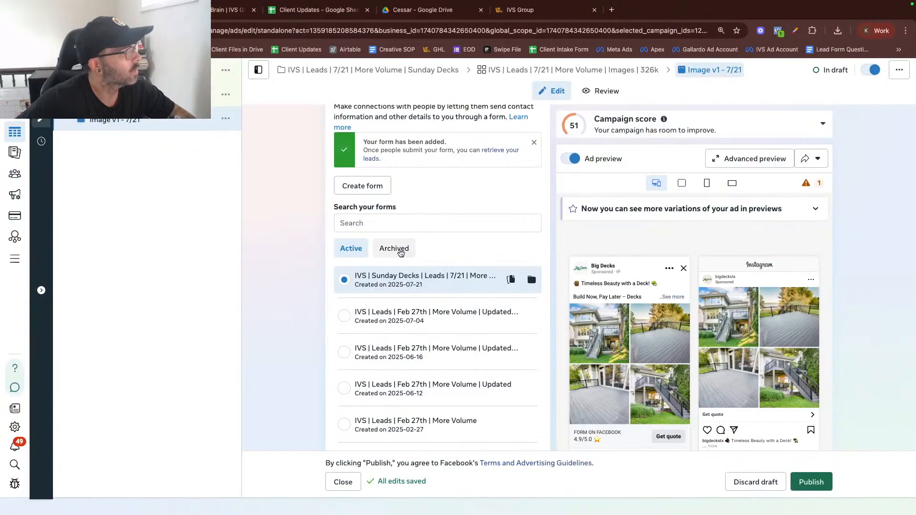
pyautogui.click(41, 72)
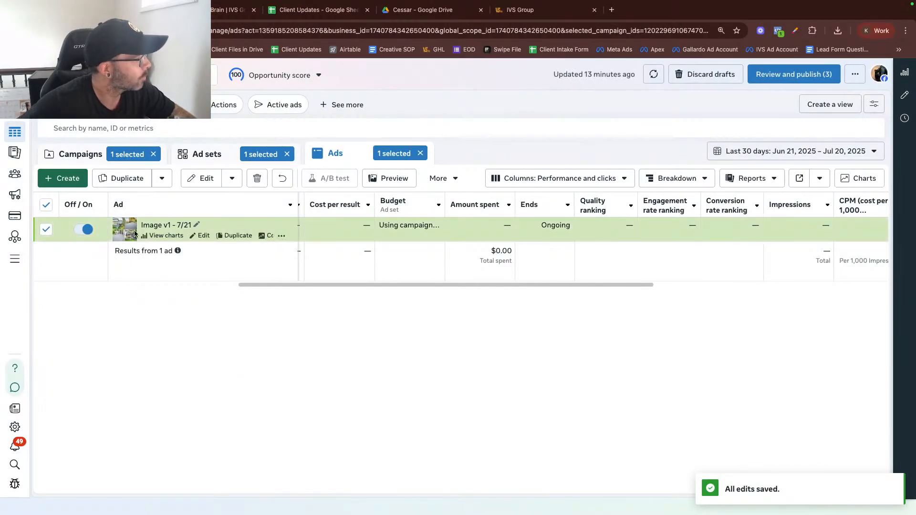
pyautogui.click(235, 235)
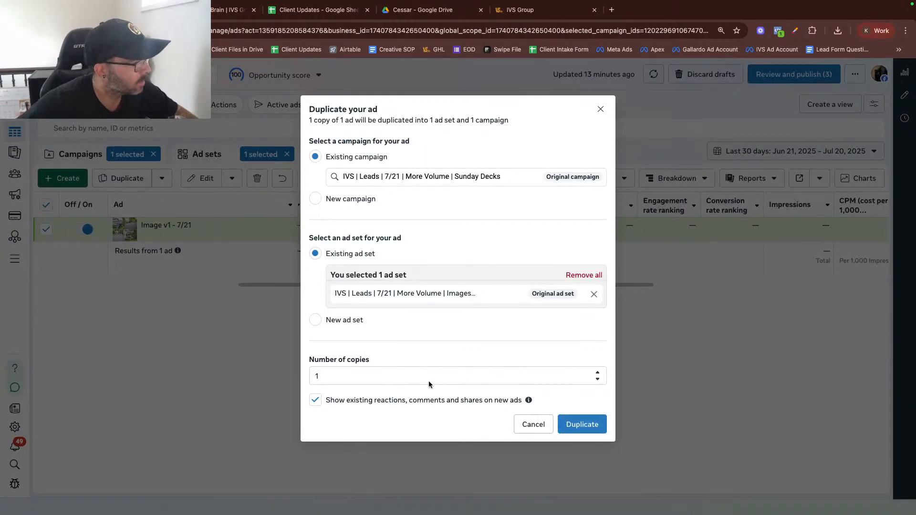
pyautogui.click(599, 373)
pyautogui.click(589, 419)
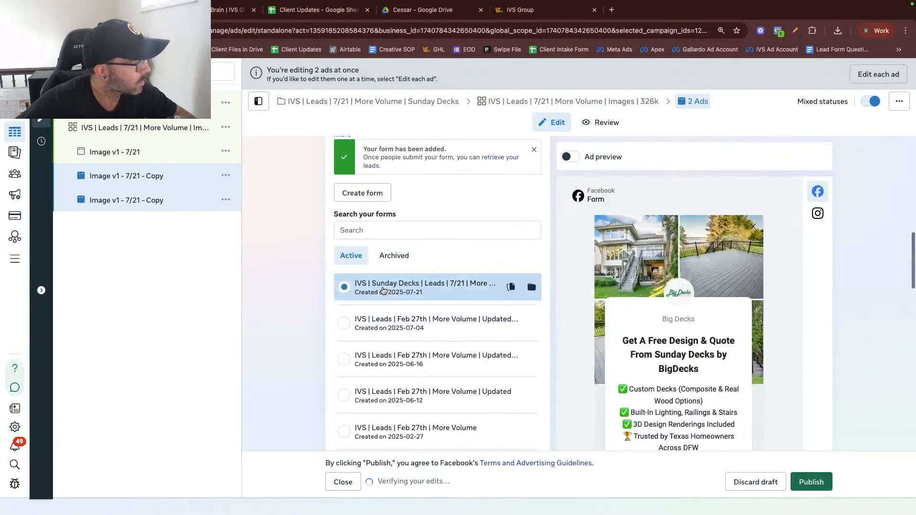
# Rename the first copied ad as "Image v2 - 7/21"
pyautogui.click(174, 176)
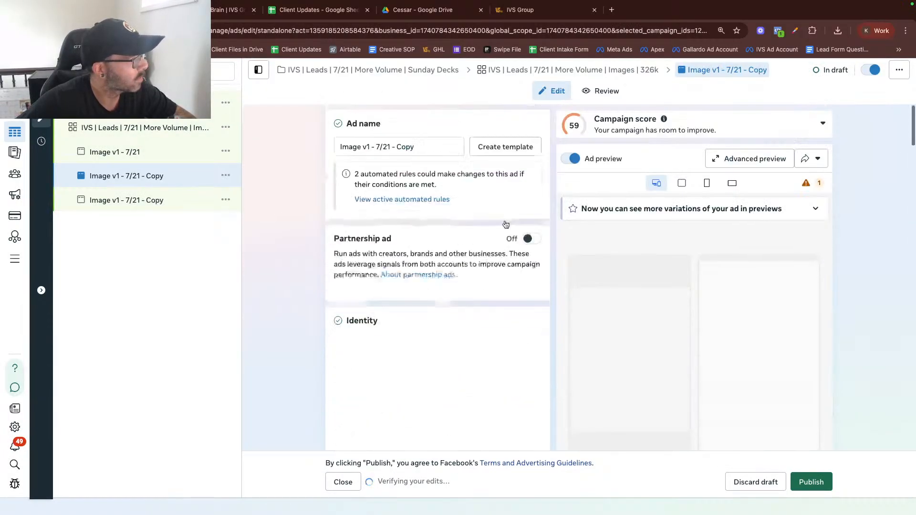
pyautogui.doubleClick(400, 148)
pyautogui.press('BackSpace')
pyautogui.press('BackSpace')
pyautogui.press('BackSpace')
pyautogui.press('BackSpace')
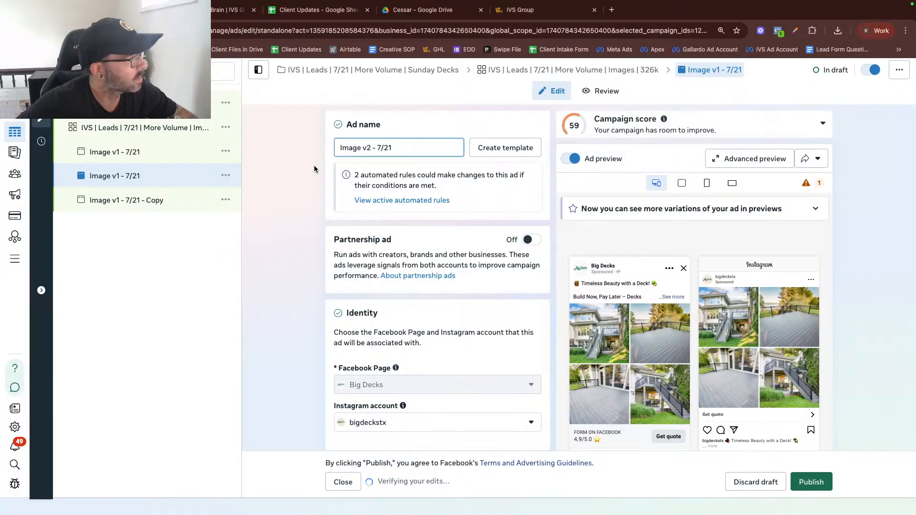
# Remove the existing media from the Image v2 ad and upload 299.png as its new image
pyautogui.scroll(-20, 314, 169)
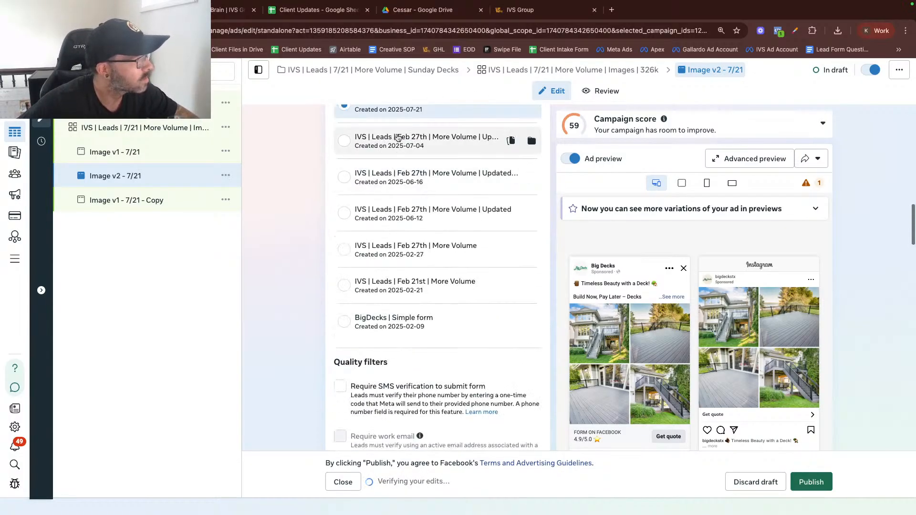
pyautogui.scroll(-15, 335, 233)
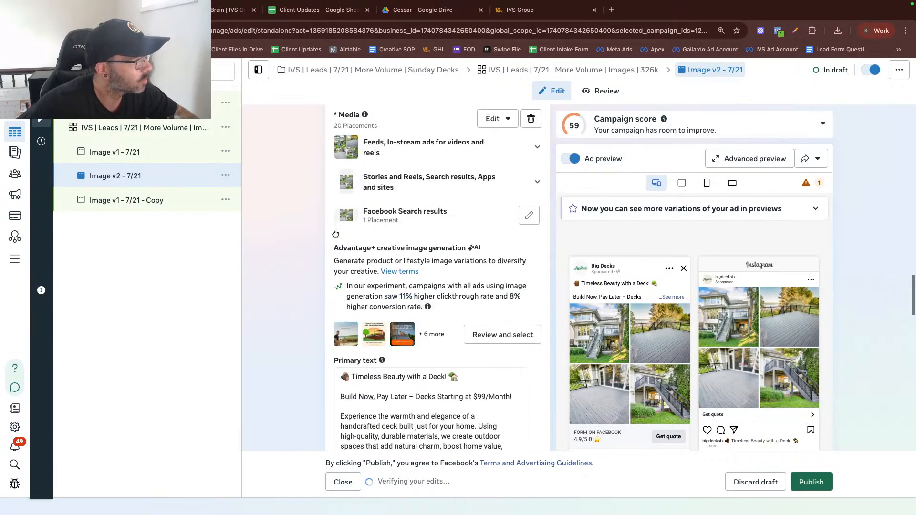
pyautogui.scroll(2, 335, 234)
pyautogui.click(530, 173)
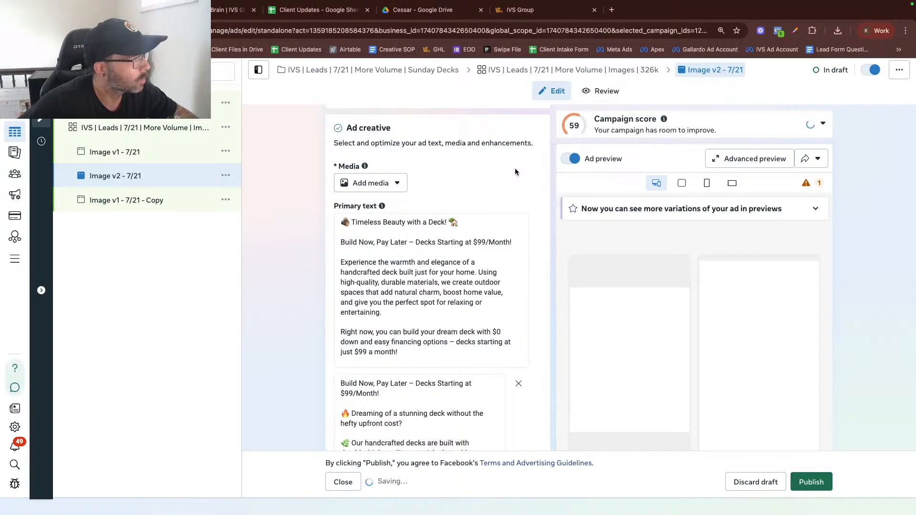
pyautogui.click(392, 191)
pyautogui.click(385, 206)
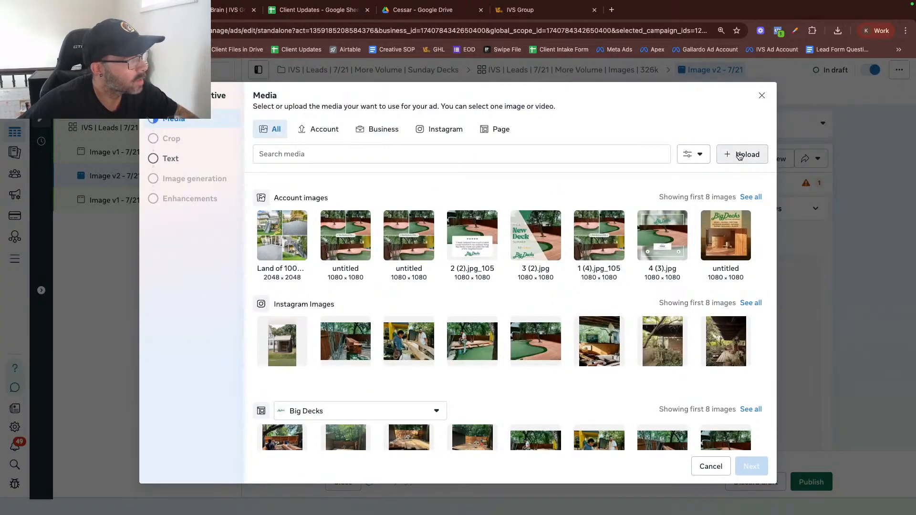
pyautogui.click(739, 155)
pyautogui.doubleClick(278, 158)
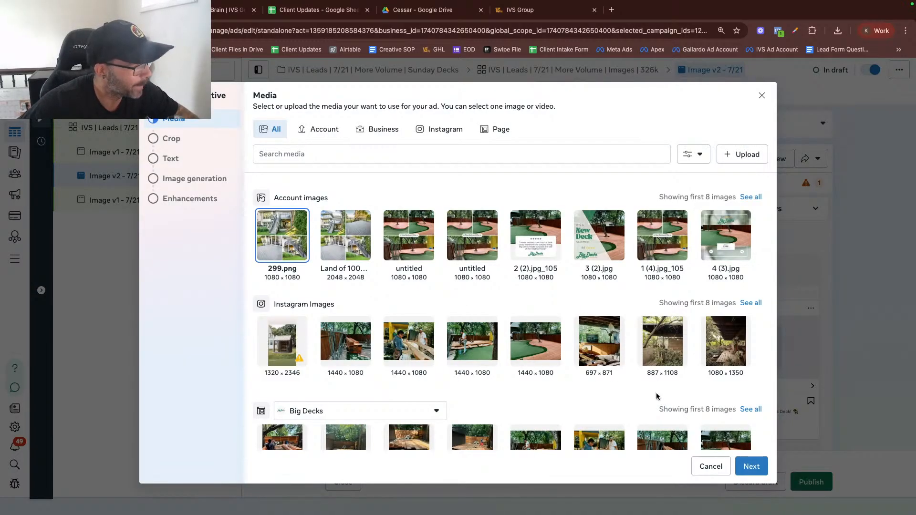
# Set the new image's vertical crop to Original and finish the creative setup, keeping the remaining text, image generation and enhancement settings
pyautogui.click(754, 466)
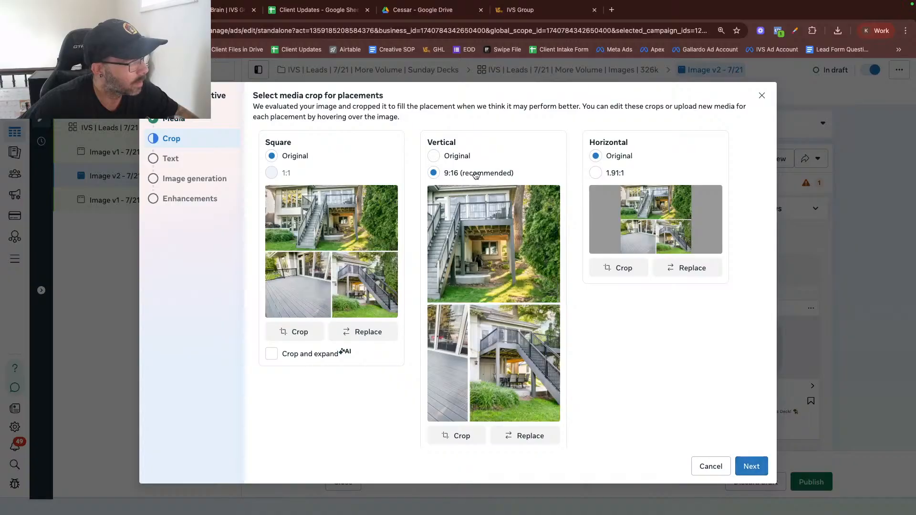
pyautogui.click(458, 156)
pyautogui.click(757, 458)
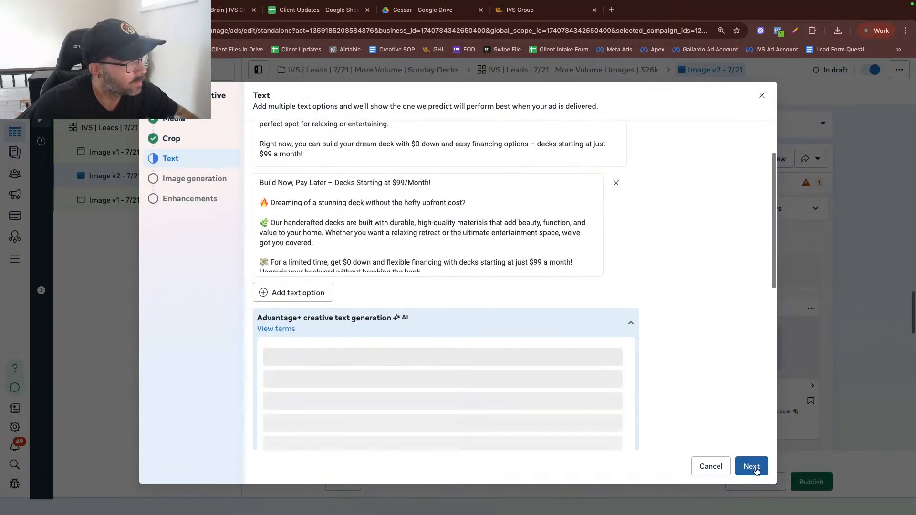
pyautogui.click(754, 463)
pyautogui.click(742, 468)
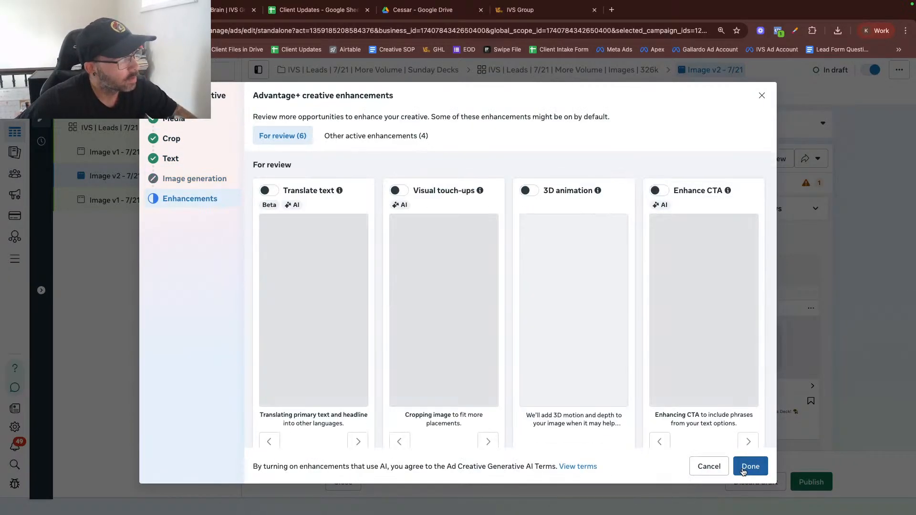
pyautogui.click(749, 466)
# Turn off all Advantage+ creative optimizations for the Image v2 ad and save
pyautogui.scroll(-5, 285, 242)
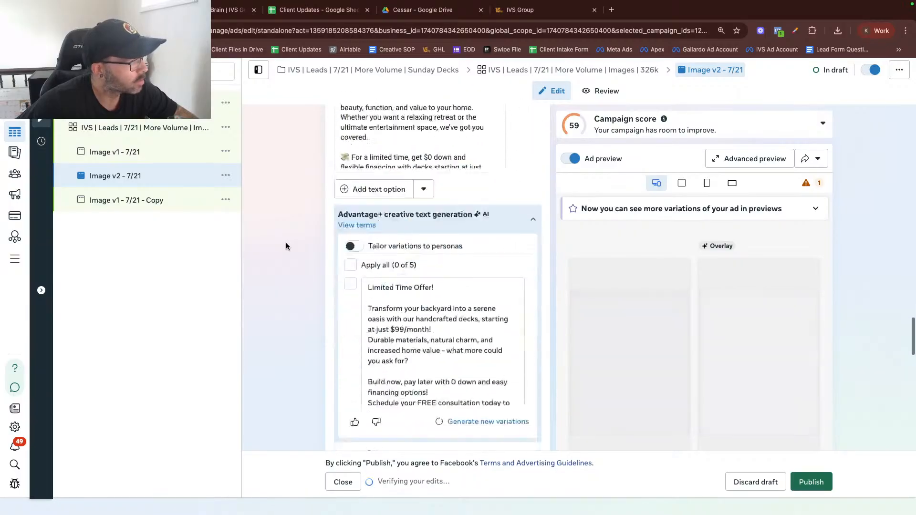
pyautogui.scroll(-5, 285, 243)
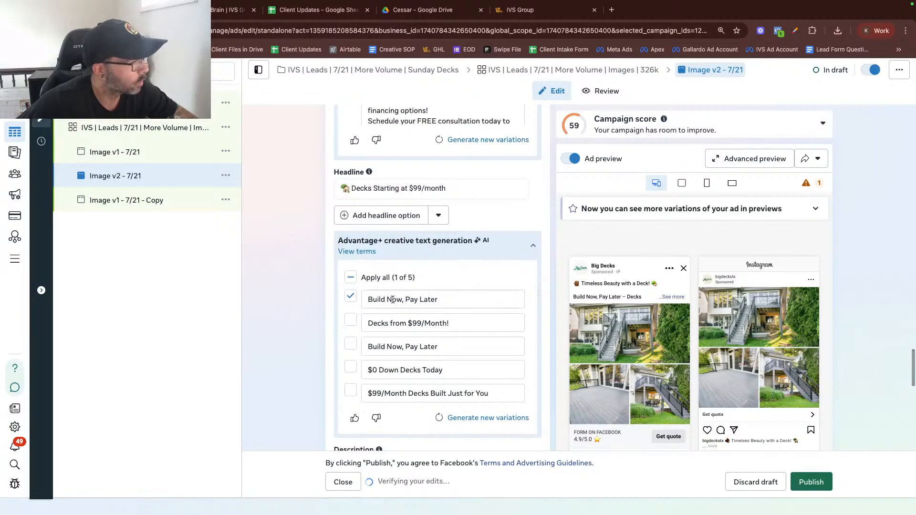
pyautogui.scroll(-6, 319, 282)
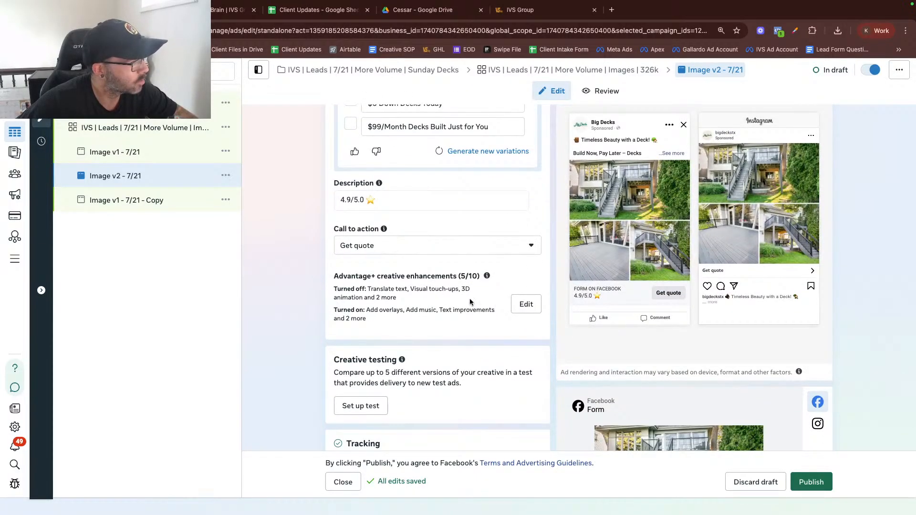
pyautogui.click(525, 304)
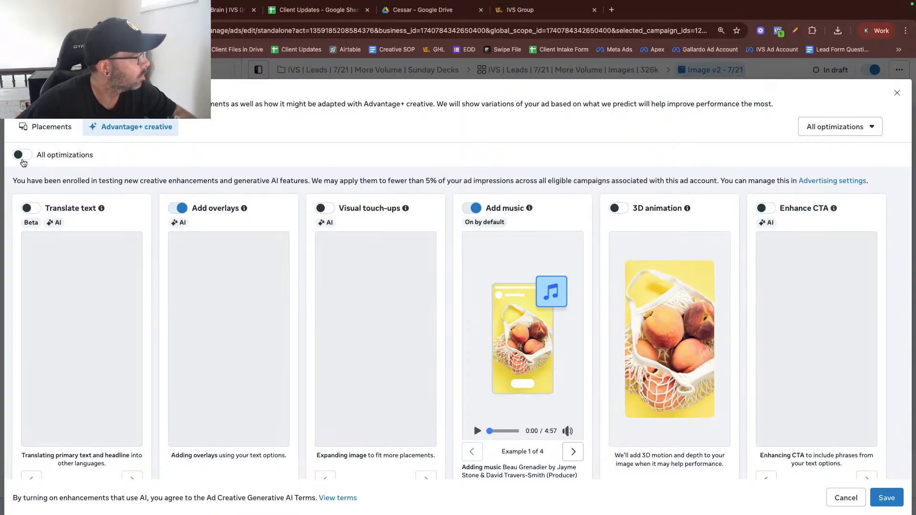
pyautogui.click(24, 155)
pyautogui.click(886, 497)
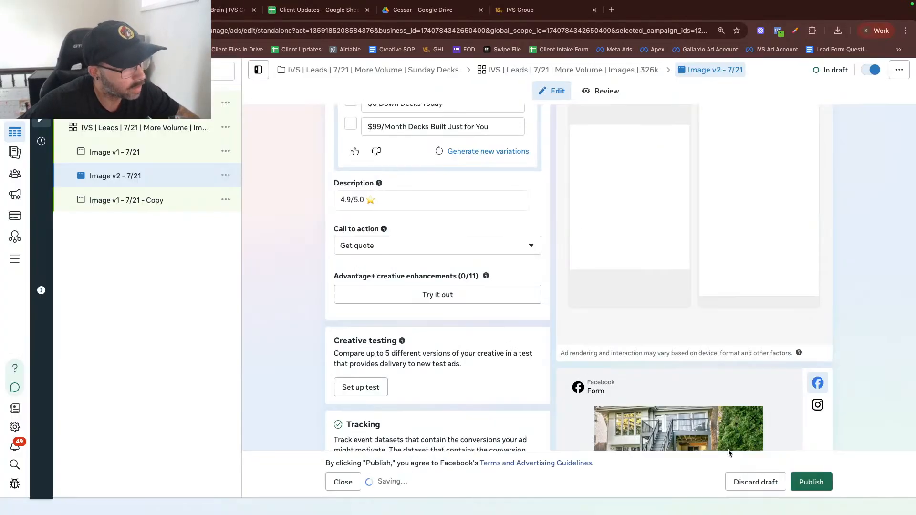
# Turn on website and offline event tracking with the BigDecks dataset for the Image v2 ad
pyautogui.scroll(-6, 297, 233)
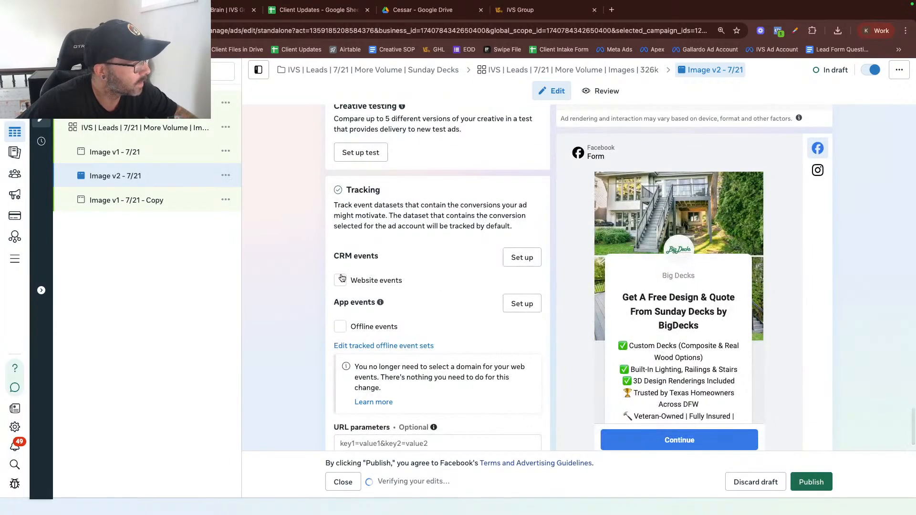
pyautogui.click(338, 289)
pyautogui.scroll(-2, 305, 278)
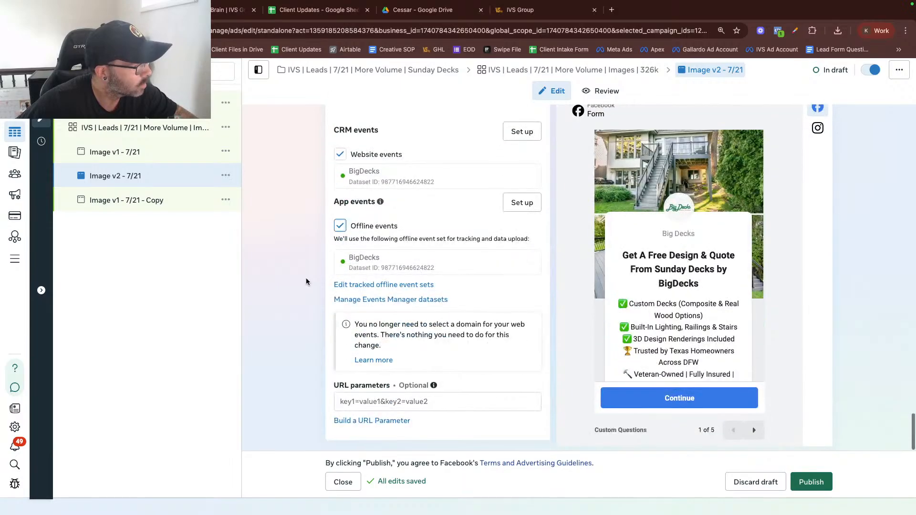
pyautogui.scroll(10, 312, 263)
pyautogui.scroll(-10, 312, 263)
pyautogui.scroll(20, 312, 263)
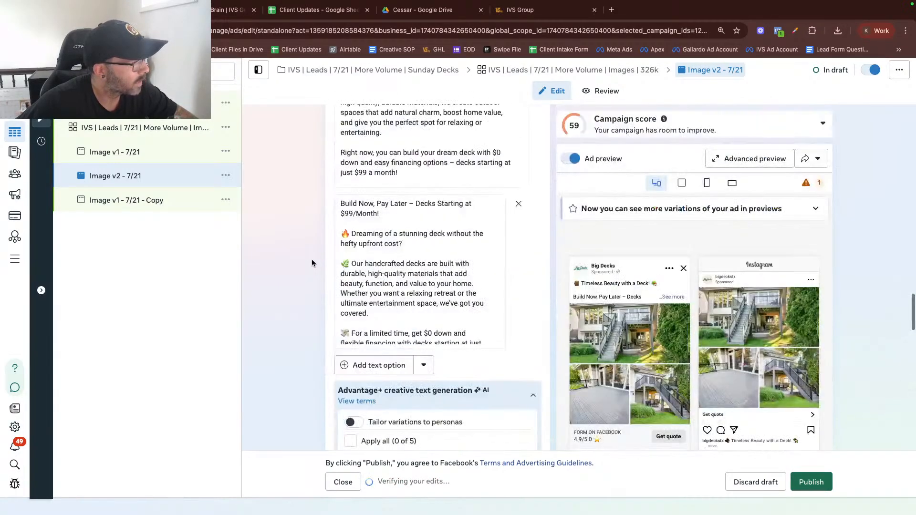
pyautogui.scroll(5, 311, 259)
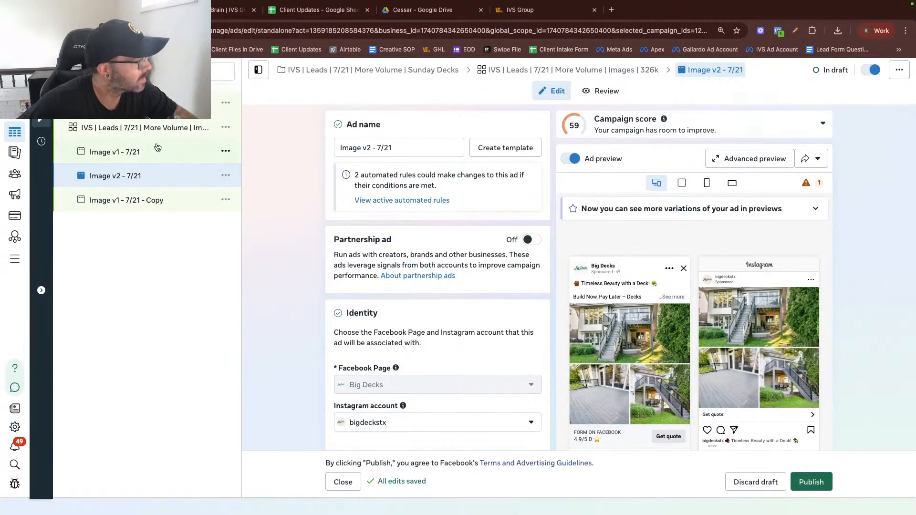
# Rename the remaining copied ad as "Image v3 - 7/21"
pyautogui.click(154, 200)
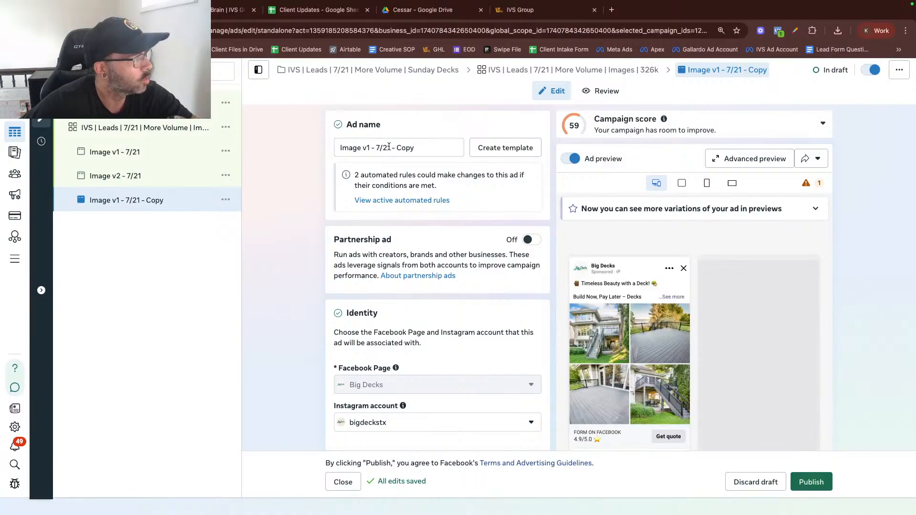
pyautogui.moveTo(390, 147); pyautogui.dragTo(408, 147)
pyautogui.press('BackSpace')
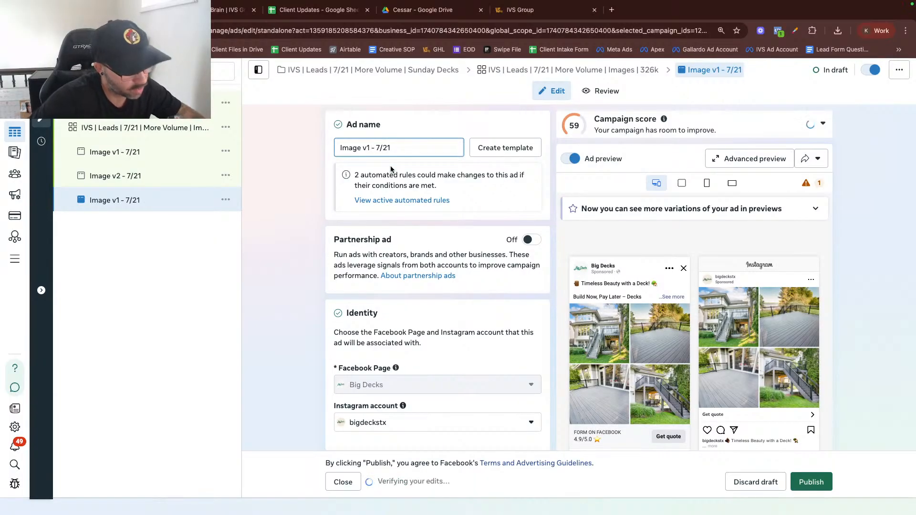
# Remove the existing media from the Image v3 ad and upload 302.png from Downloads as its new image
pyautogui.scroll(-20, 321, 175)
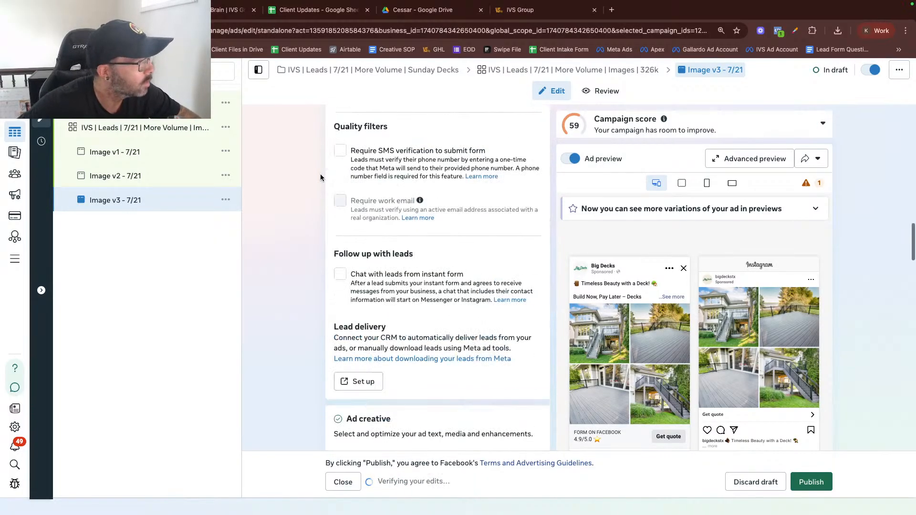
pyautogui.scroll(10, 321, 177)
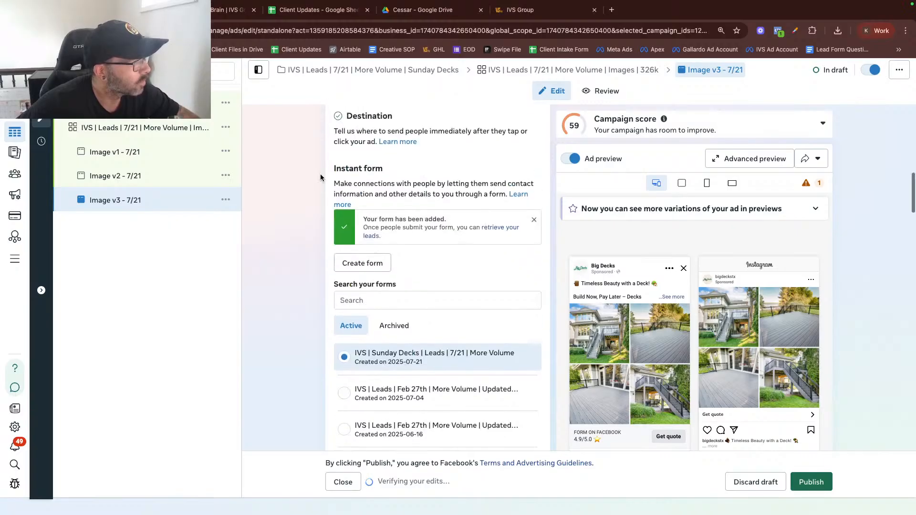
pyautogui.scroll(-15, 321, 177)
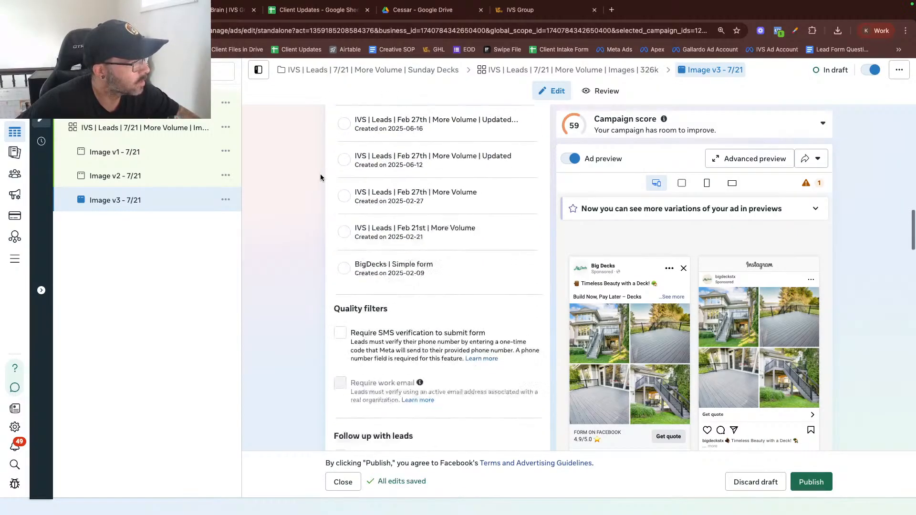
pyautogui.scroll(-1, 321, 177)
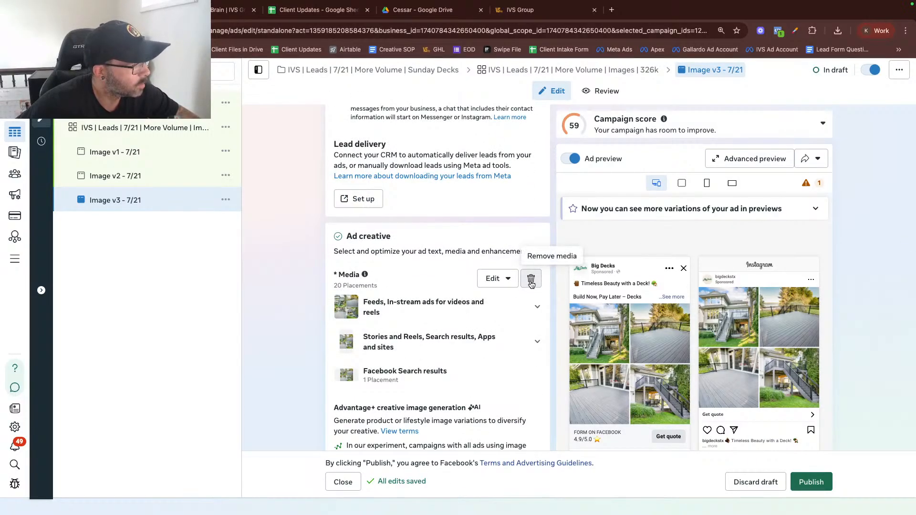
pyautogui.click(530, 280)
pyautogui.click(370, 291)
pyautogui.click(387, 313)
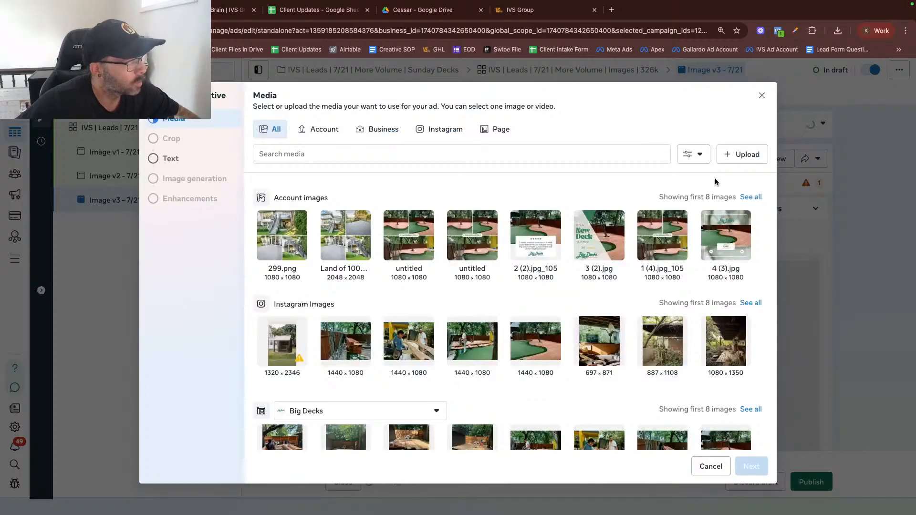
pyautogui.click(742, 156)
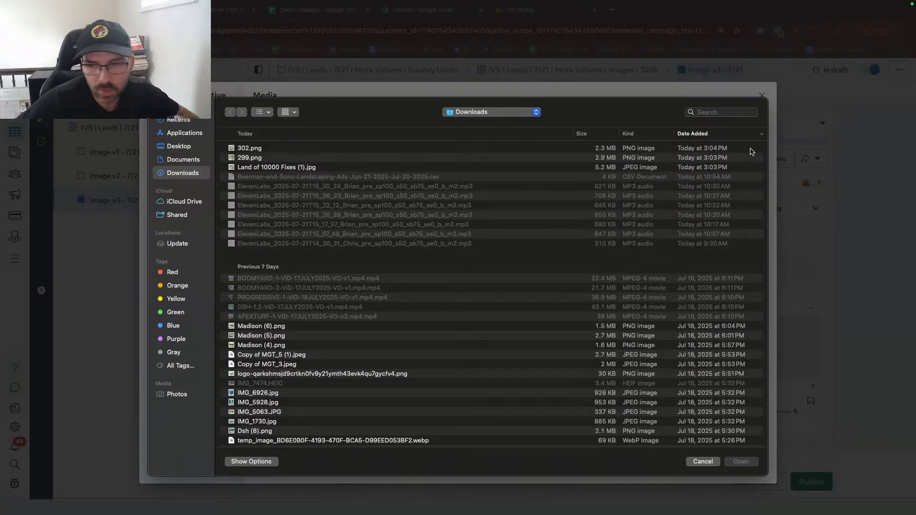
pyautogui.click(270, 149)
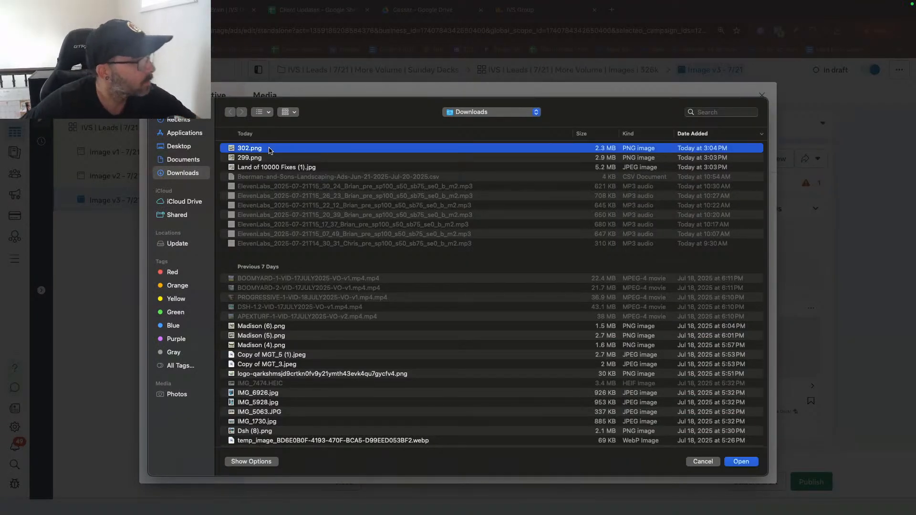
pyautogui.doubleClick(270, 149)
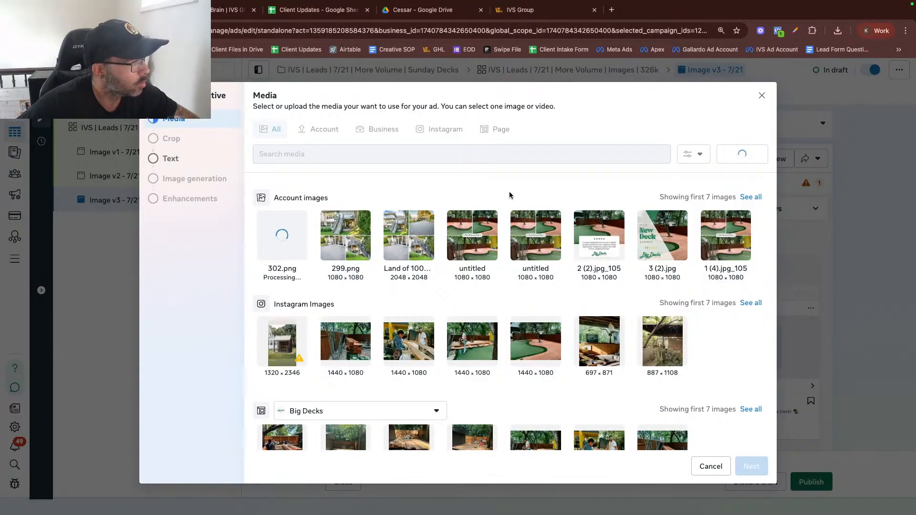
# Set the vertical and horizontal crops of 302.png to Original and finish the creative setup, skipping image generation and keeping the text
pyautogui.click(755, 468)
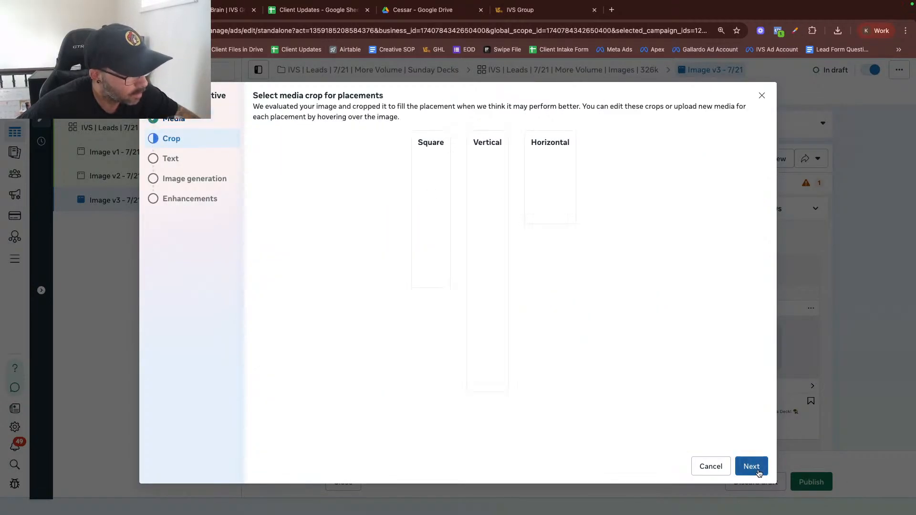
pyautogui.click(448, 156)
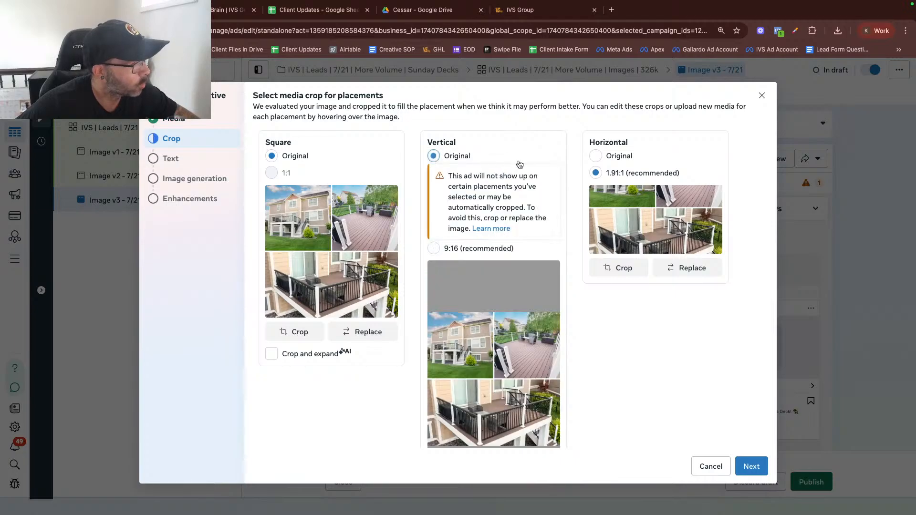
pyautogui.click(595, 155)
pyautogui.click(749, 465)
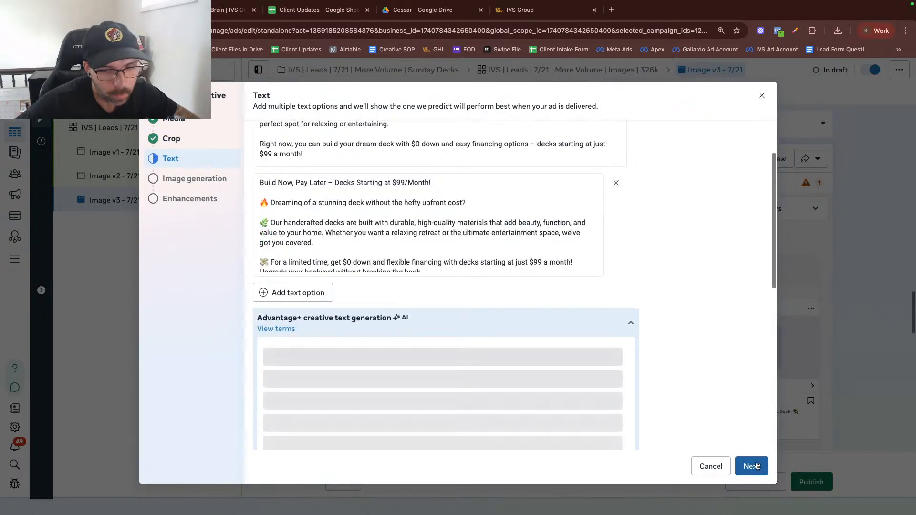
pyautogui.click(752, 465)
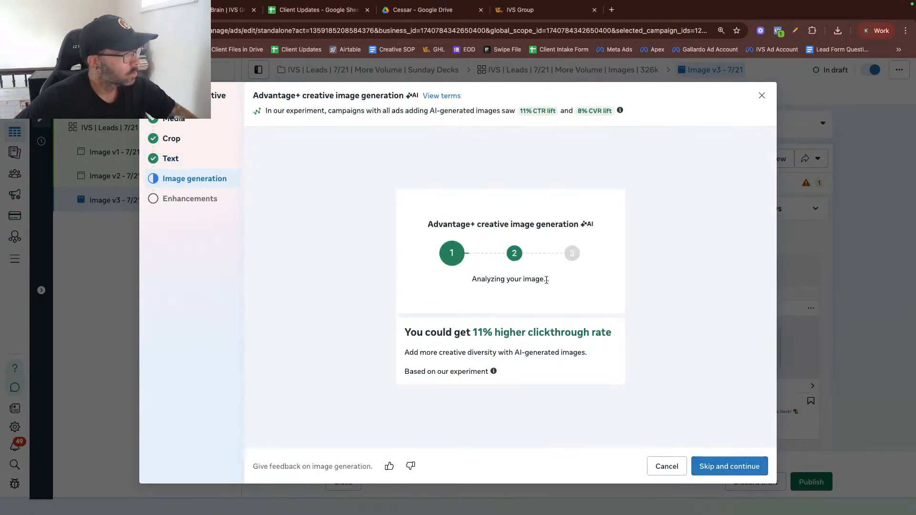
pyautogui.click(736, 474)
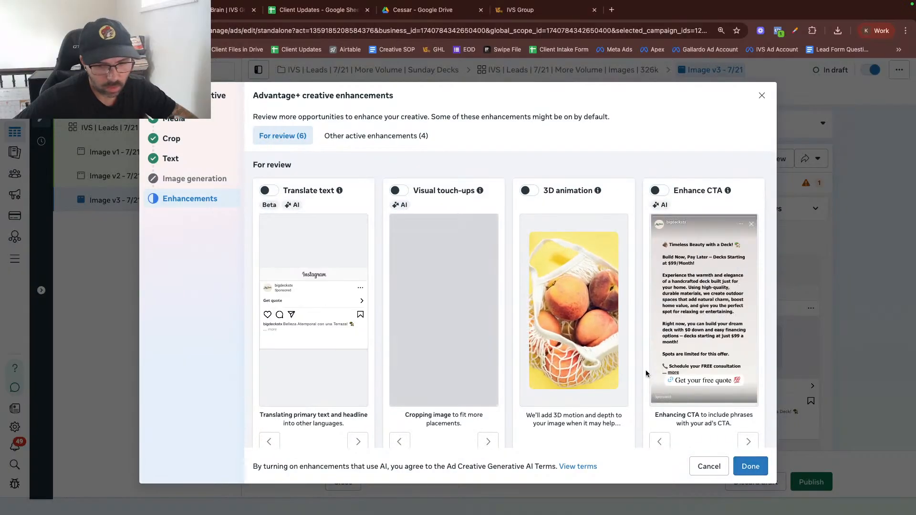
pyautogui.click(750, 466)
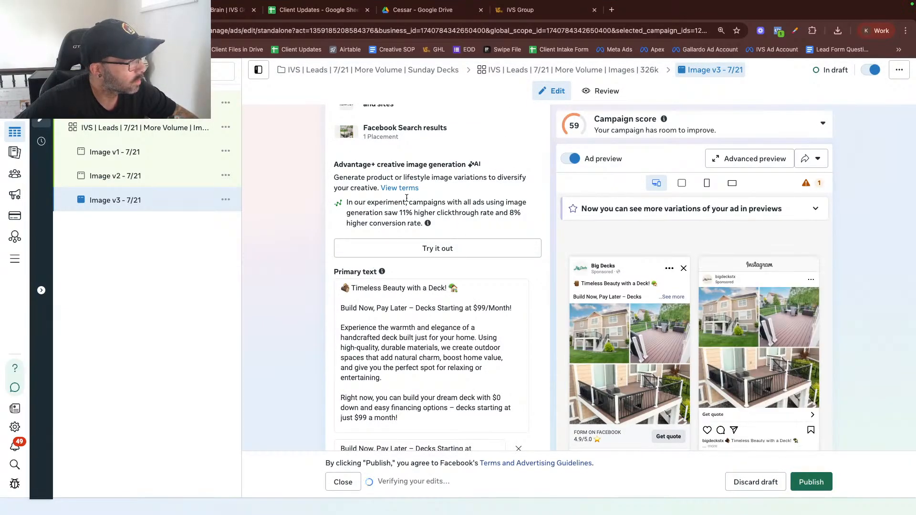
# Check how the new image fits the Stories and Reels placements of the Image v3 ad, leaving them as they are
pyautogui.scroll(15, 405, 200)
pyautogui.scroll(-5, 413, 278)
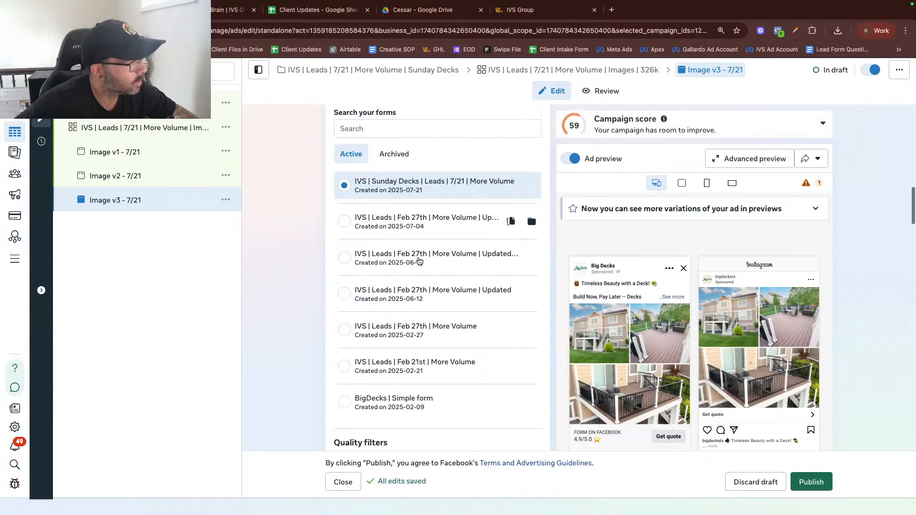
pyautogui.scroll(-13, 465, 192)
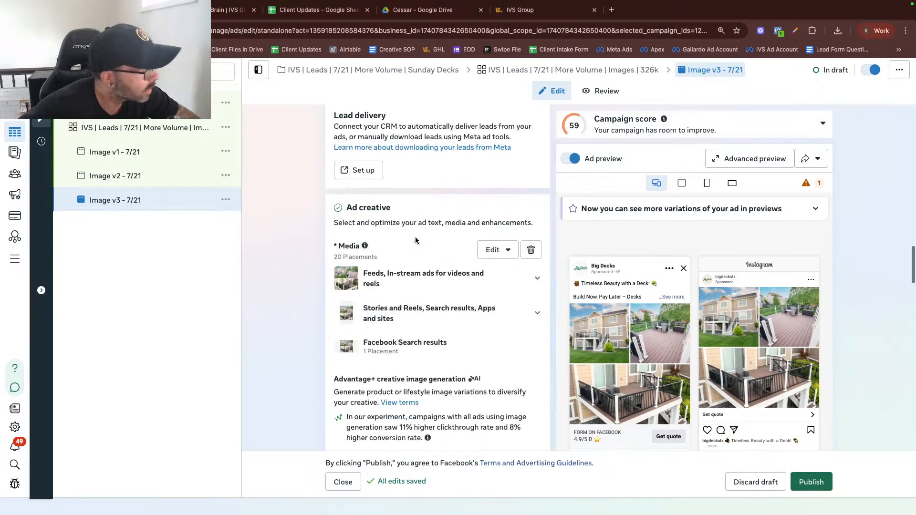
pyautogui.click(515, 219)
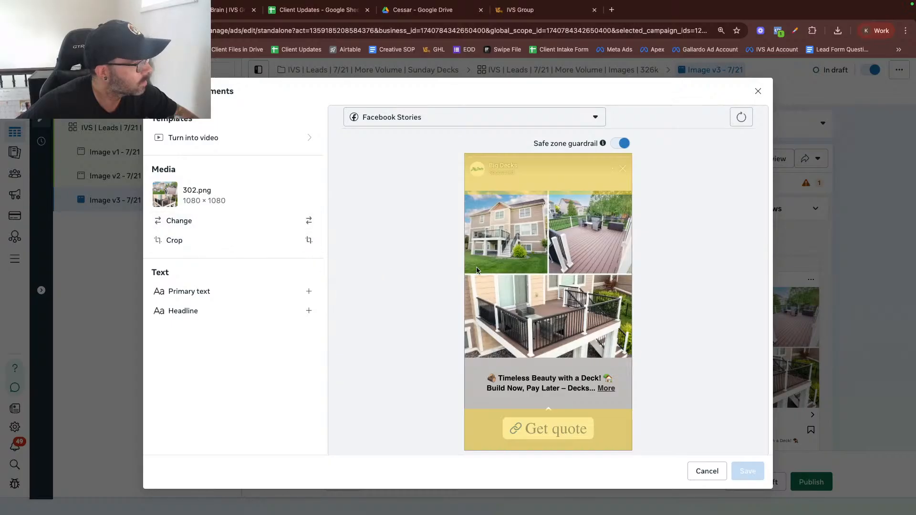
pyautogui.click(757, 91)
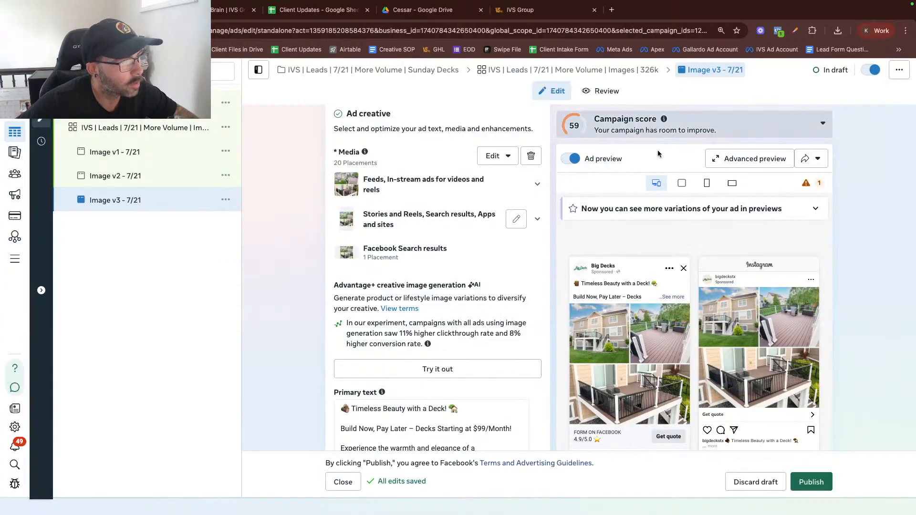
# Turn off all Advantage+ creative optimizations for the Image v3 ad and save
pyautogui.scroll(-10, 276, 183)
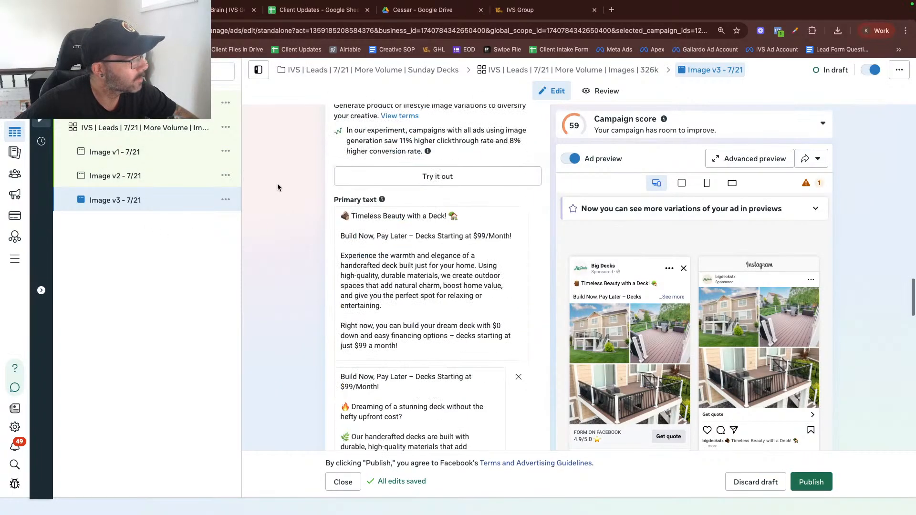
pyautogui.scroll(4, 277, 183)
pyautogui.scroll(-5, 374, 216)
pyautogui.scroll(-5, 297, 239)
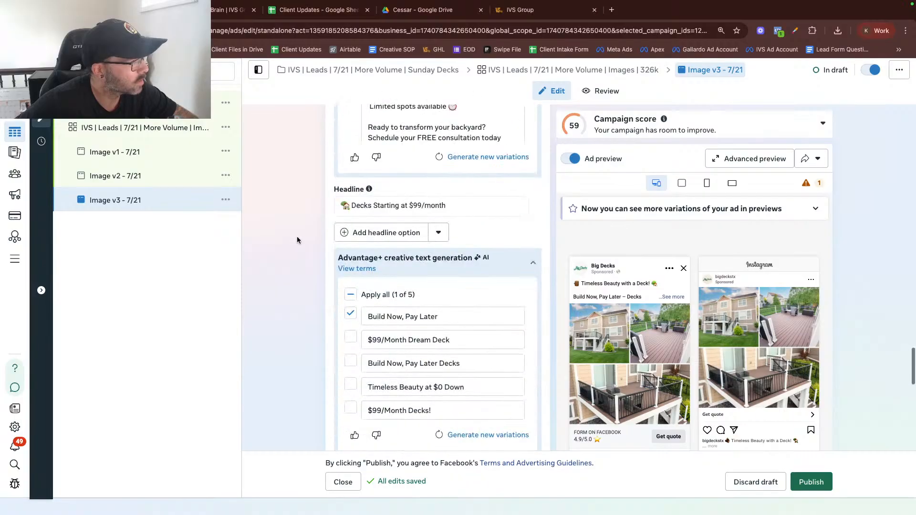
pyautogui.scroll(-8, 315, 246)
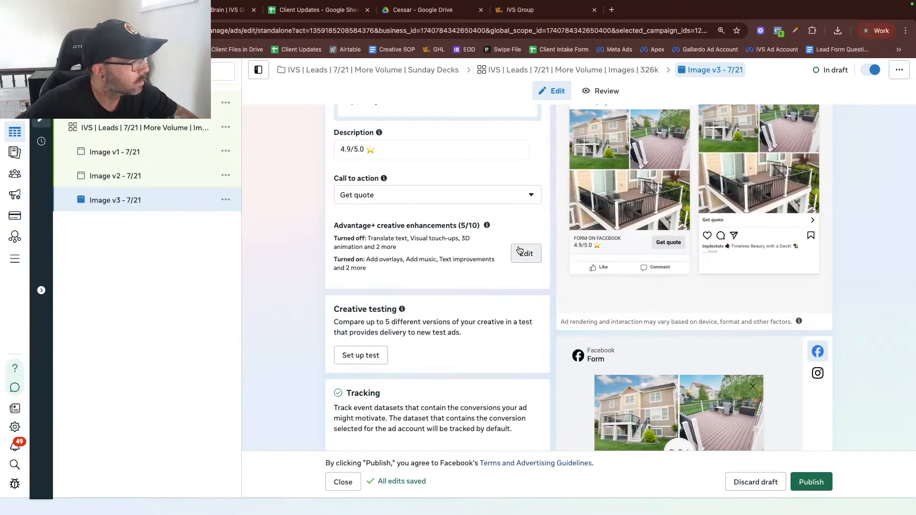
pyautogui.click(519, 252)
pyautogui.click(21, 155)
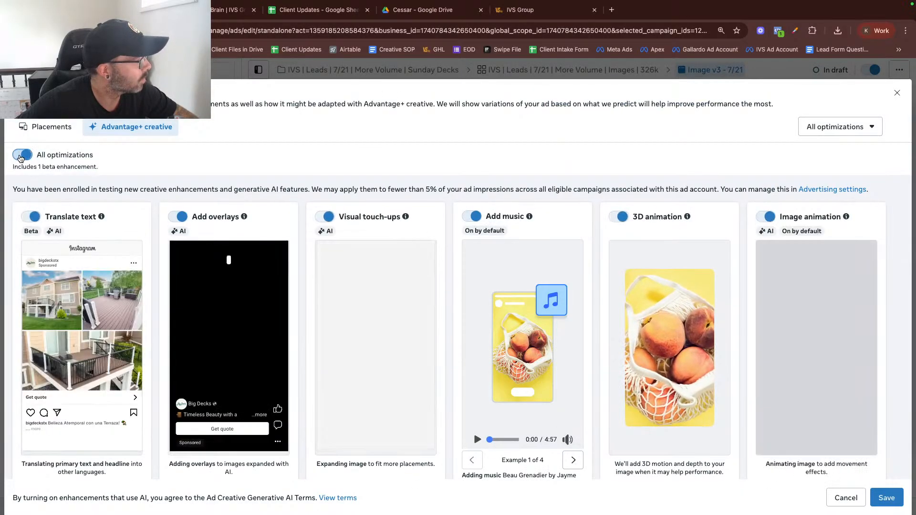
pyautogui.click(20, 156)
pyautogui.click(891, 499)
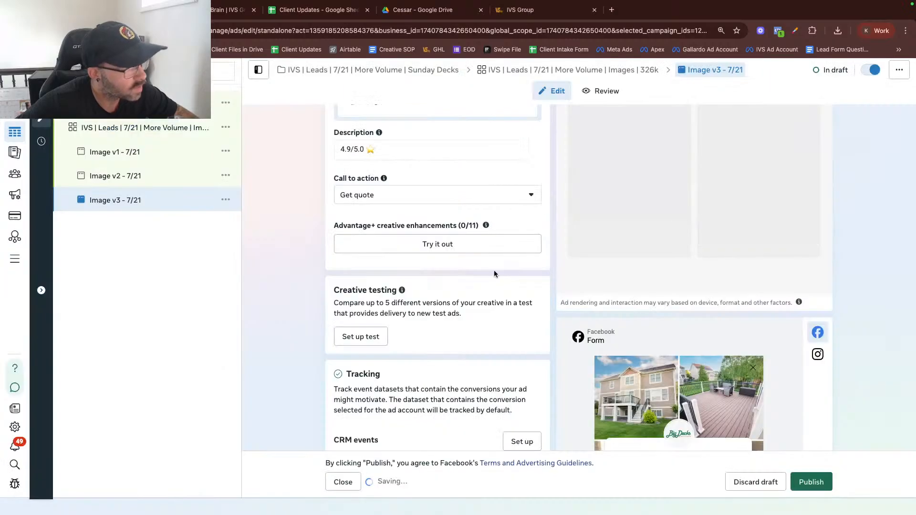
# Turn on website and offline event tracking for the Image v3 ad and close the ad editor
pyautogui.scroll(-5, 493, 273)
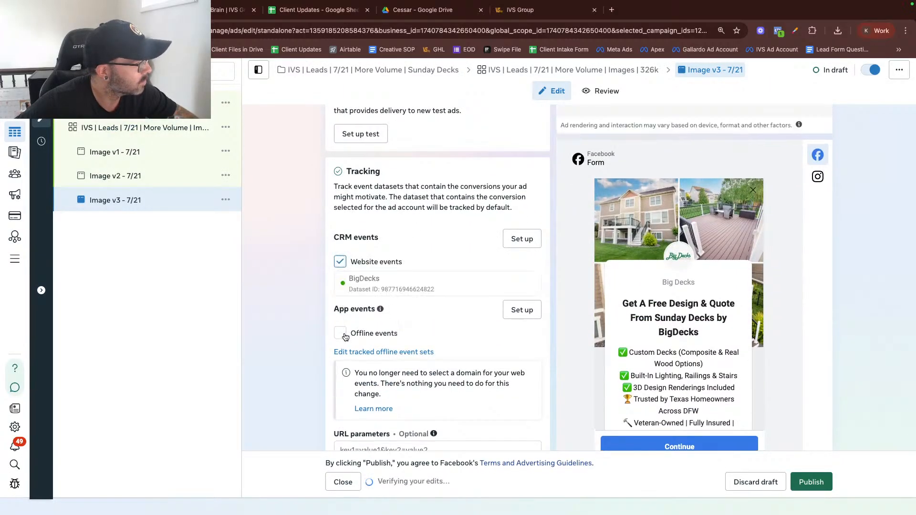
pyautogui.click(345, 336)
pyautogui.scroll(-3, 304, 308)
pyautogui.scroll(15, 312, 294)
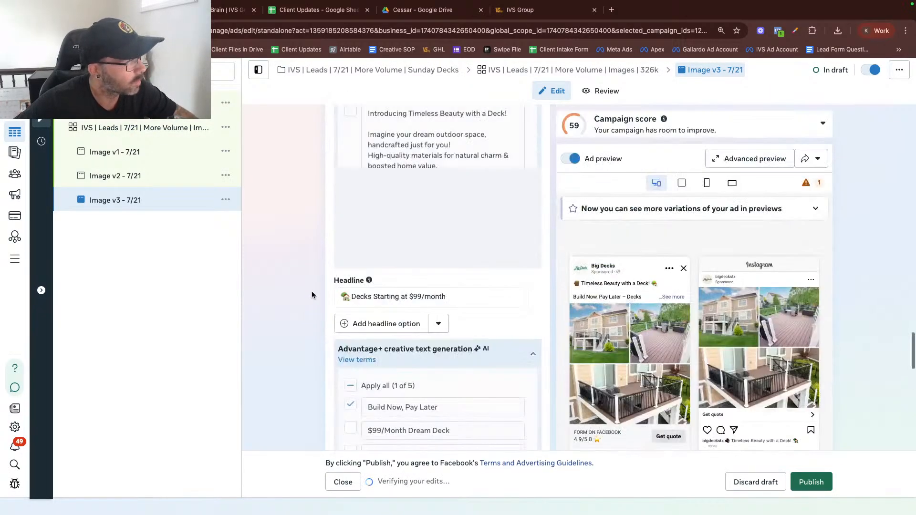
pyautogui.click(343, 481)
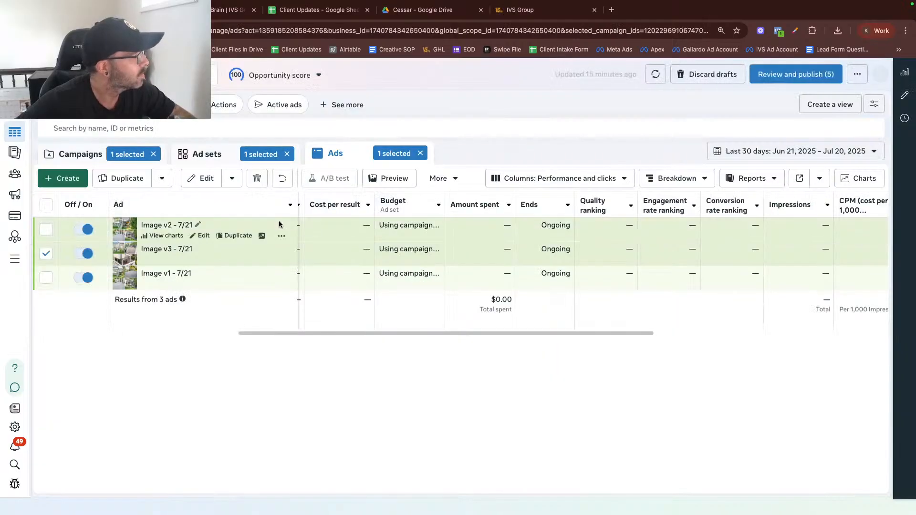
# Select all three image ads with their ad set and Sunday Decks campaign, and publish the five drafts
pyautogui.click(45, 205)
pyautogui.click(208, 153)
pyautogui.click(114, 153)
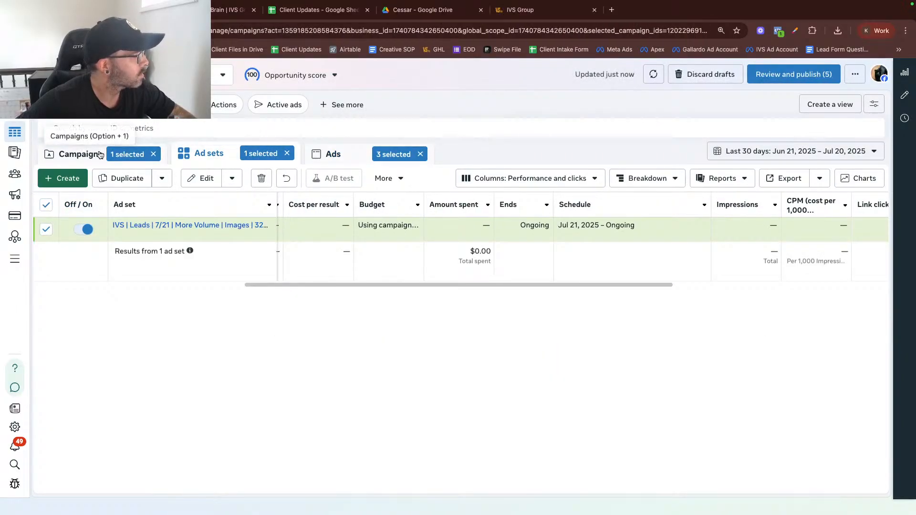
pyautogui.click(786, 74)
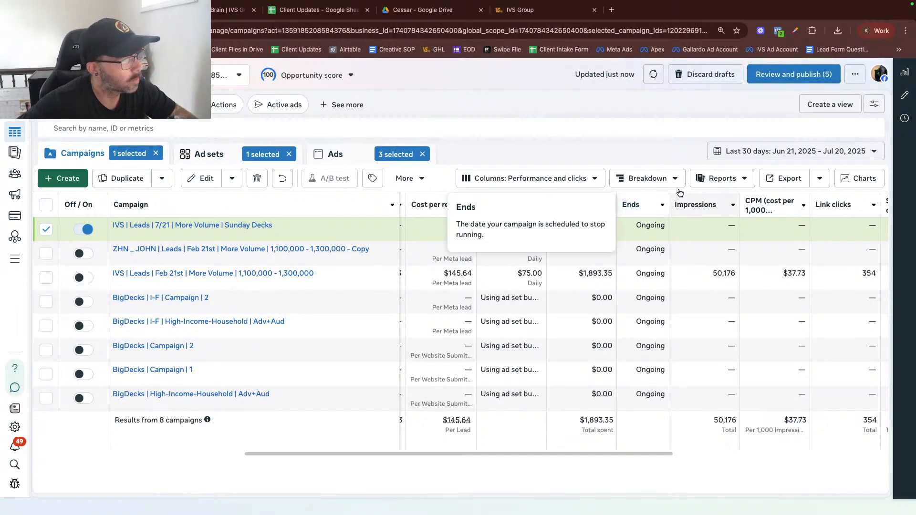
pyautogui.click(623, 314)
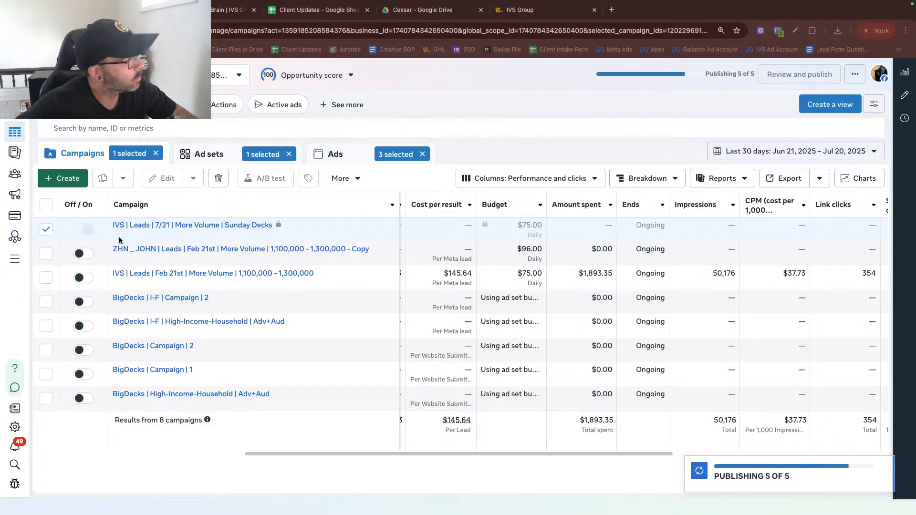
# Deselect the published Sunday Decks campaign and switch to Canva in a new browser tab
pyautogui.click(47, 230)
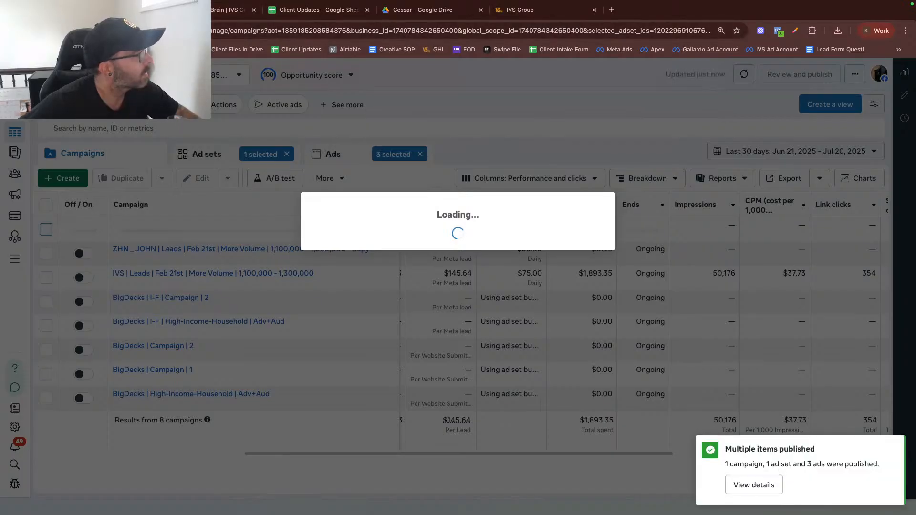
pyautogui.rightClick(113, 10)
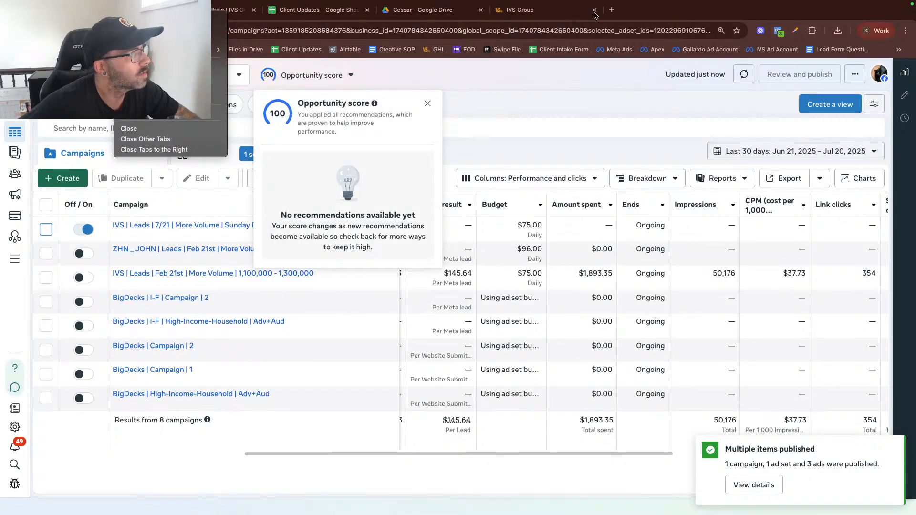
pyautogui.click(612, 10)
pyautogui.click(612, 9)
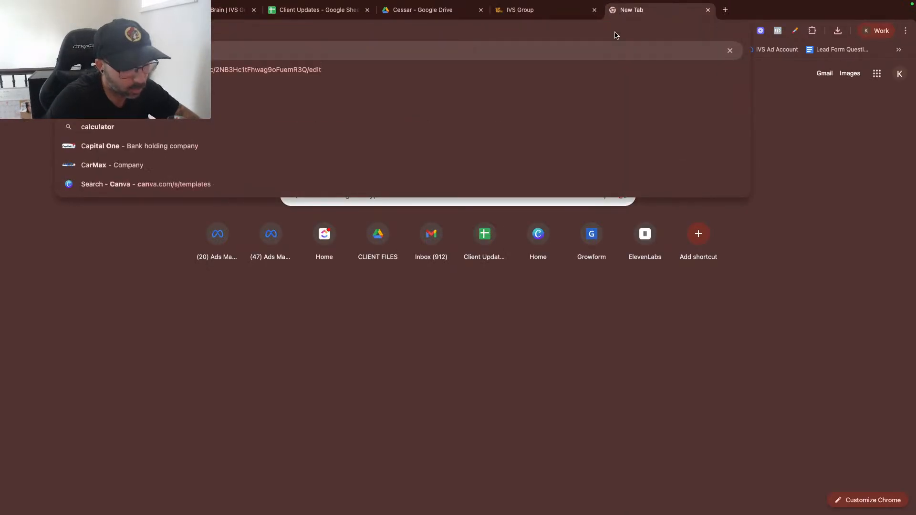
pyautogui.write('nva')
pyautogui.press('Return')
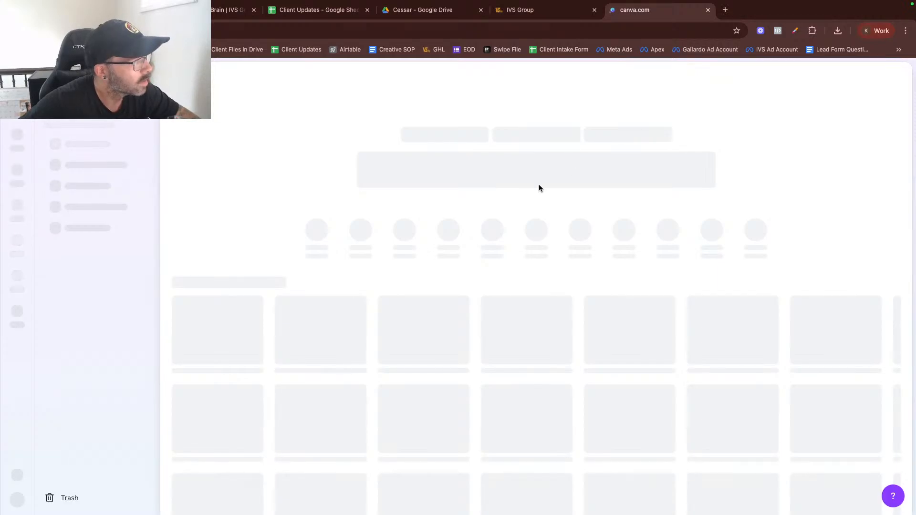
# Find the Legacy Instagram post among the recent Canva designs and open it
pyautogui.scroll(-3, 513, 206)
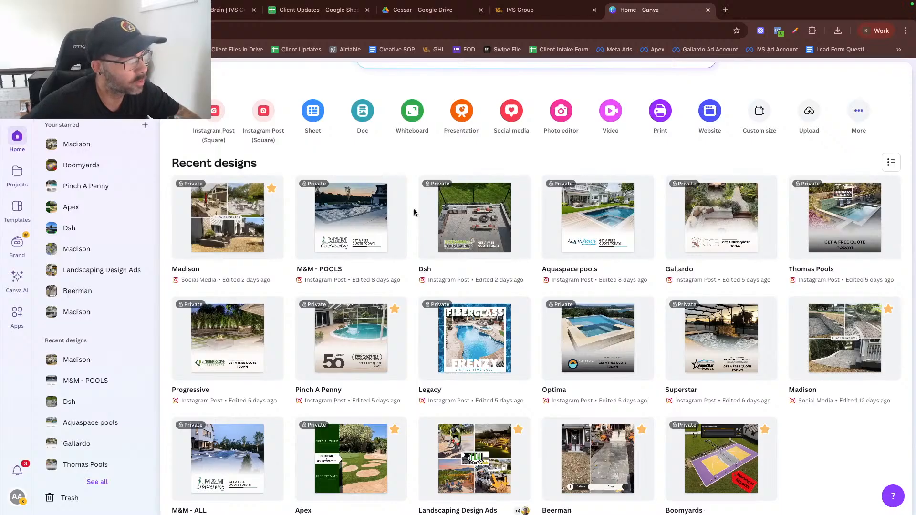
pyautogui.scroll(-2, 414, 209)
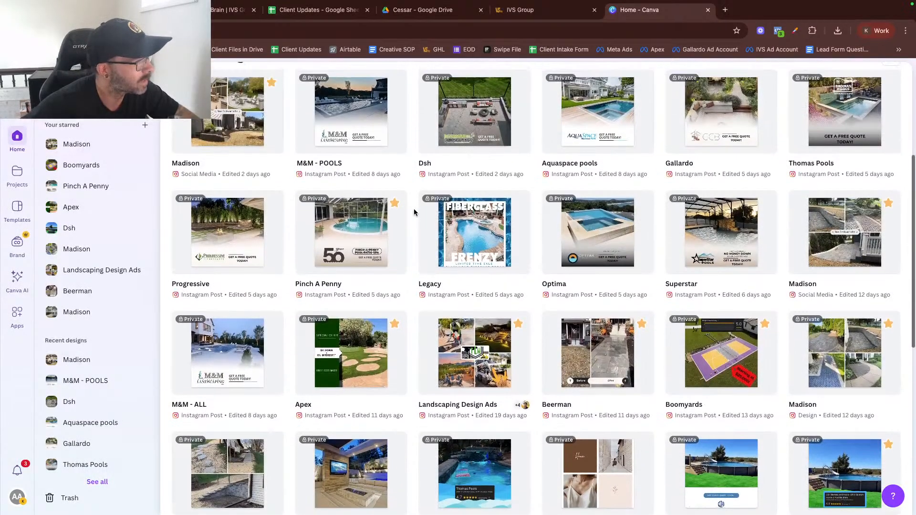
pyautogui.click(453, 231)
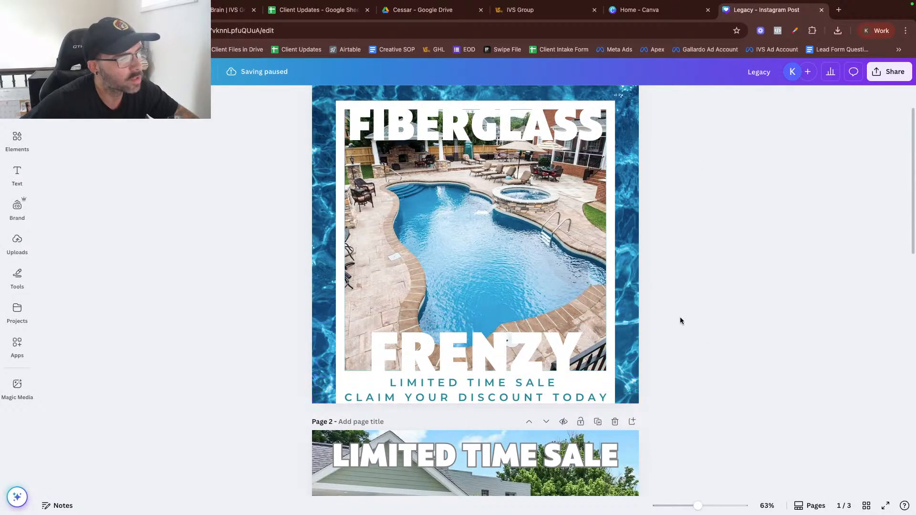
# Review the headline, offer text and logo placement on all three Fiberglass Frenzy sale ads in the Legacy design
pyautogui.scroll(-3, 680, 318)
pyautogui.scroll(2, 679, 318)
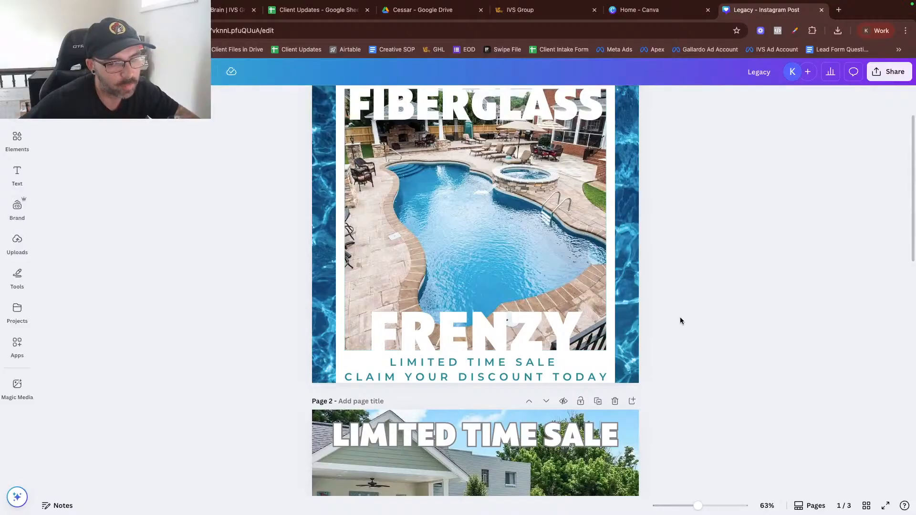
pyautogui.scroll(1, 679, 320)
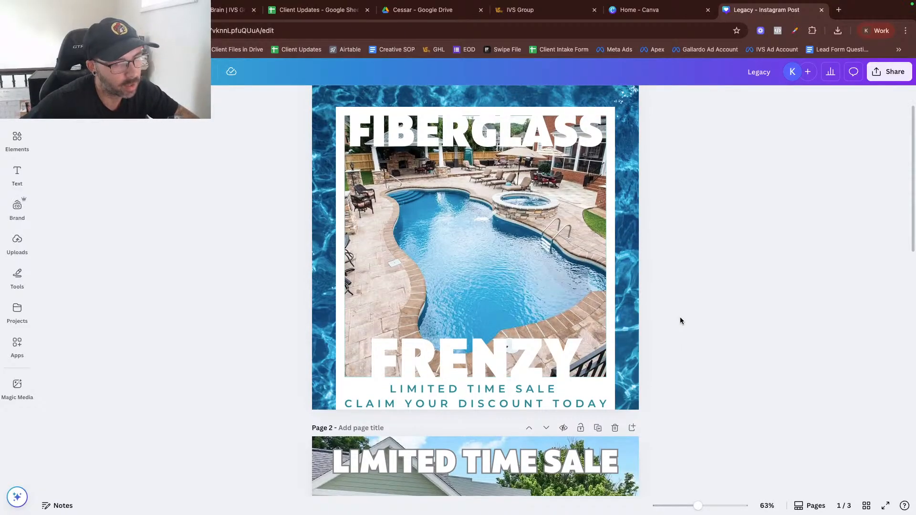
pyautogui.scroll(-2, 680, 320)
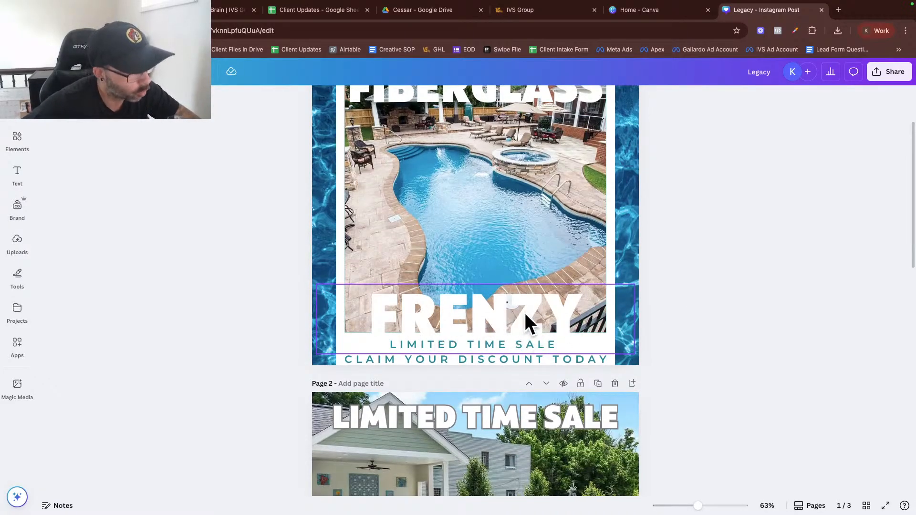
pyautogui.scroll(2, 684, 284)
pyautogui.scroll(-1, 684, 285)
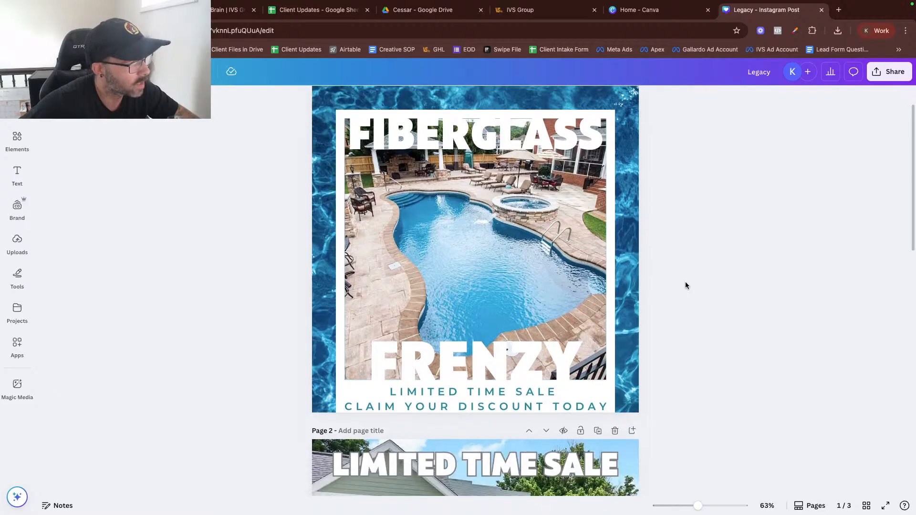
pyautogui.scroll(-3, 685, 285)
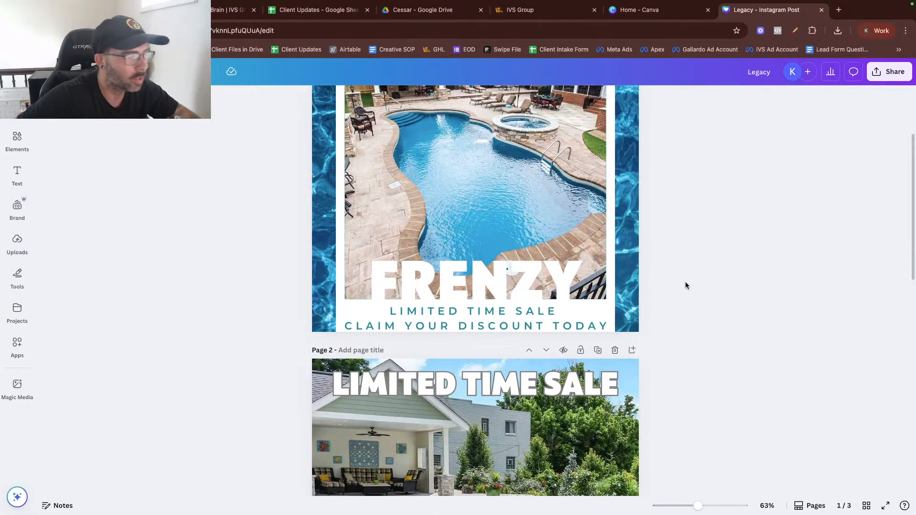
pyautogui.scroll(-2, 684, 285)
pyautogui.scroll(-6, 685, 286)
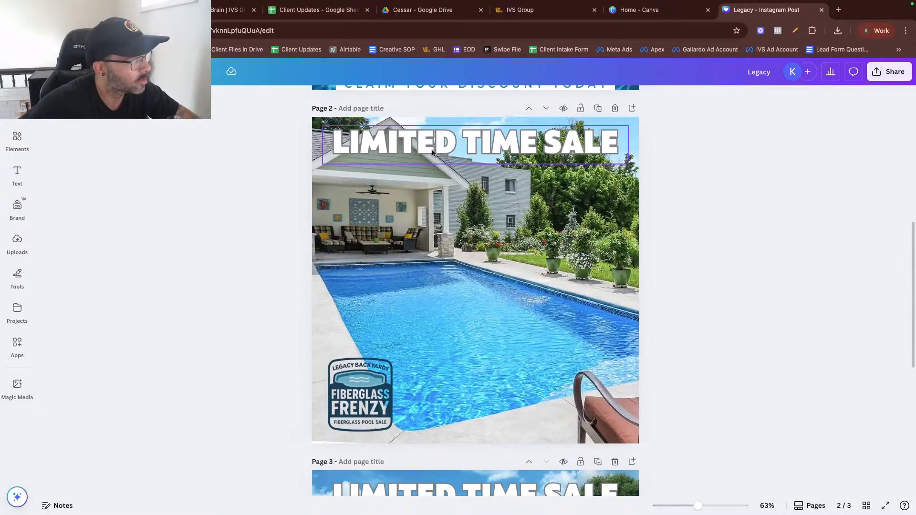
pyautogui.scroll(-9, 434, 277)
pyautogui.scroll(-1, 461, 211)
pyautogui.scroll(2, 459, 208)
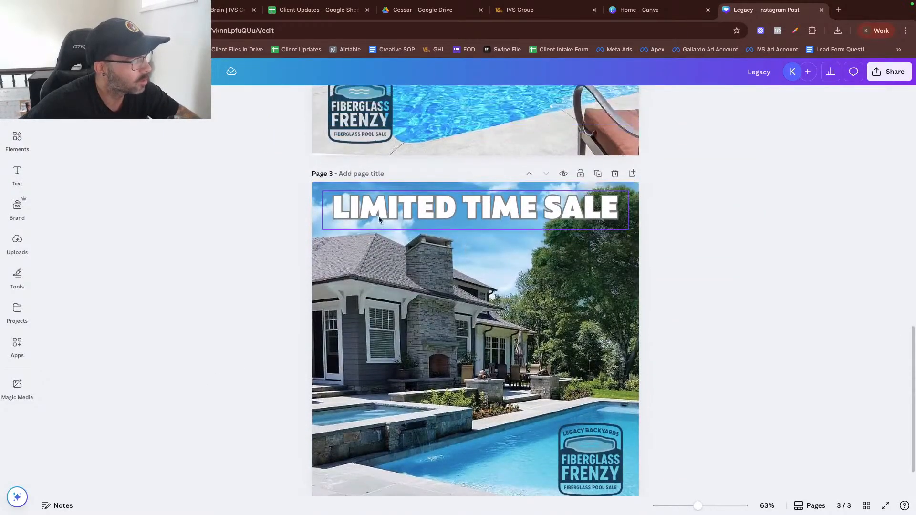
pyautogui.scroll(-1, 479, 216)
pyautogui.scroll(12, 479, 217)
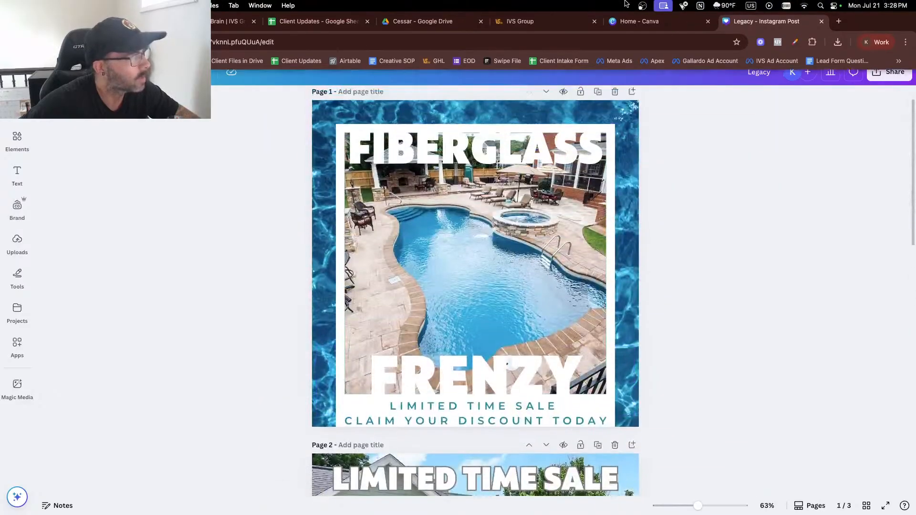
# Return to the Canva home page and open the M&M - POOLS design from the recent designs
pyautogui.click(660, 24)
pyautogui.scroll(4, 442, 250)
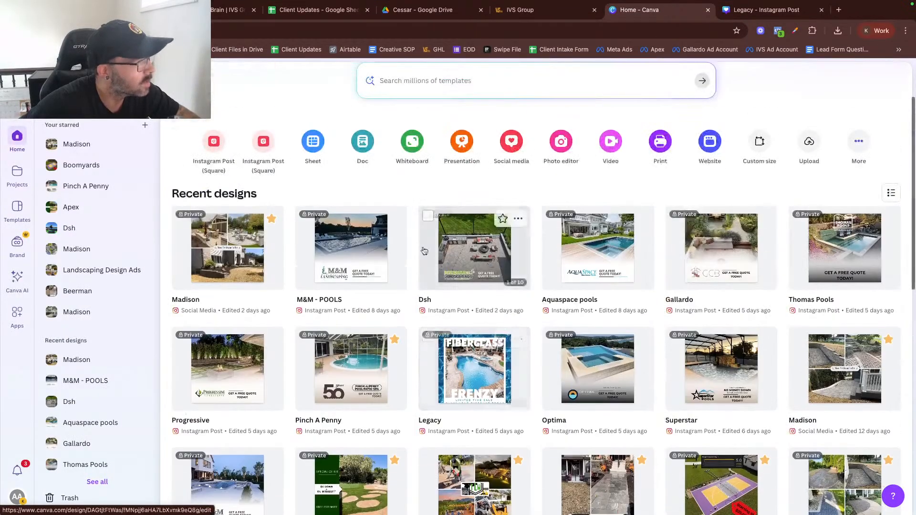
pyautogui.click(350, 254)
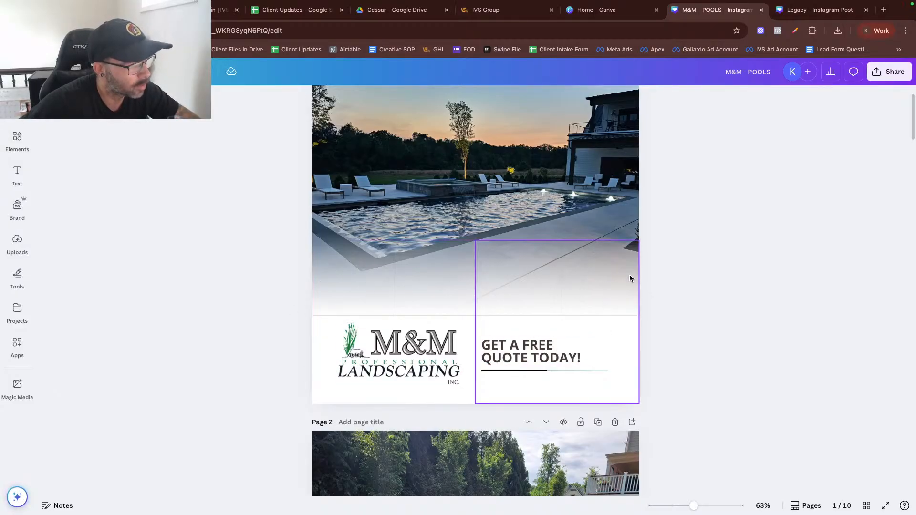
# Examine the logo and free-quote call to action on the first three M&M - POOLS ads
pyautogui.scroll(1, 721, 318)
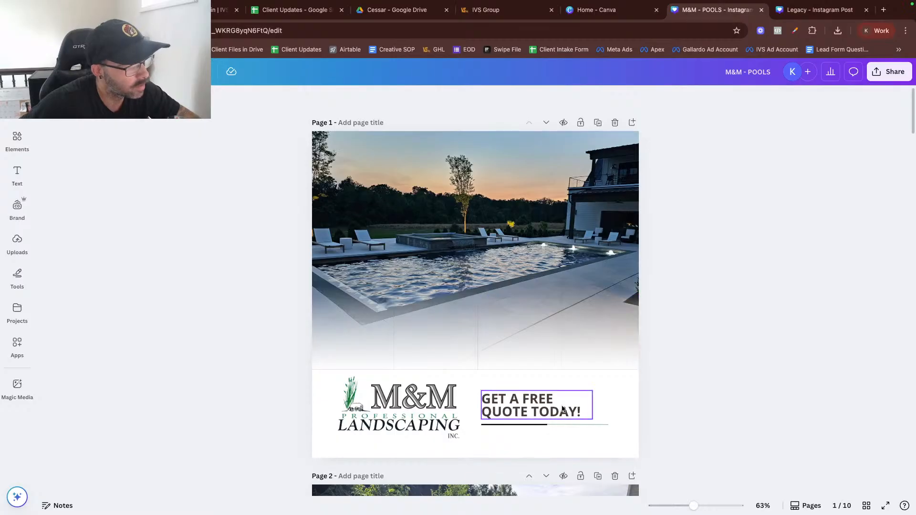
pyautogui.scroll(-2, 525, 396)
pyautogui.scroll(-3, 510, 335)
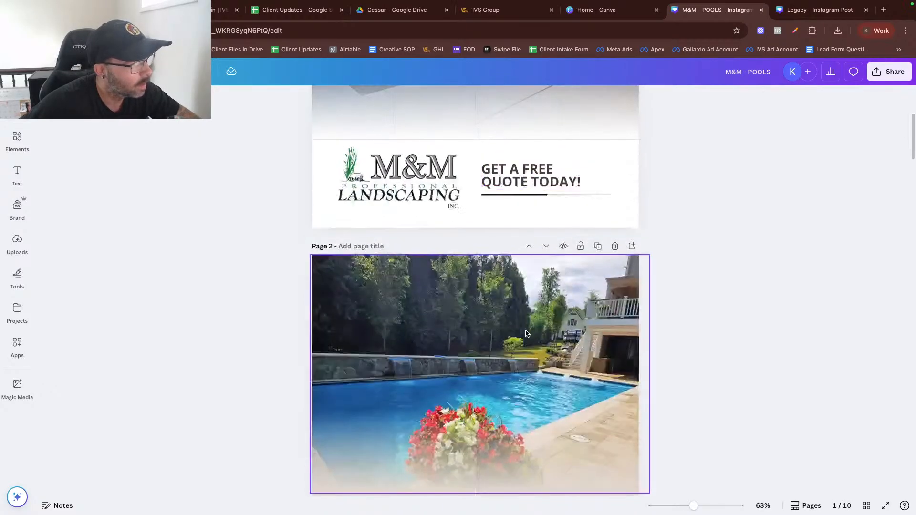
pyautogui.scroll(1, 544, 251)
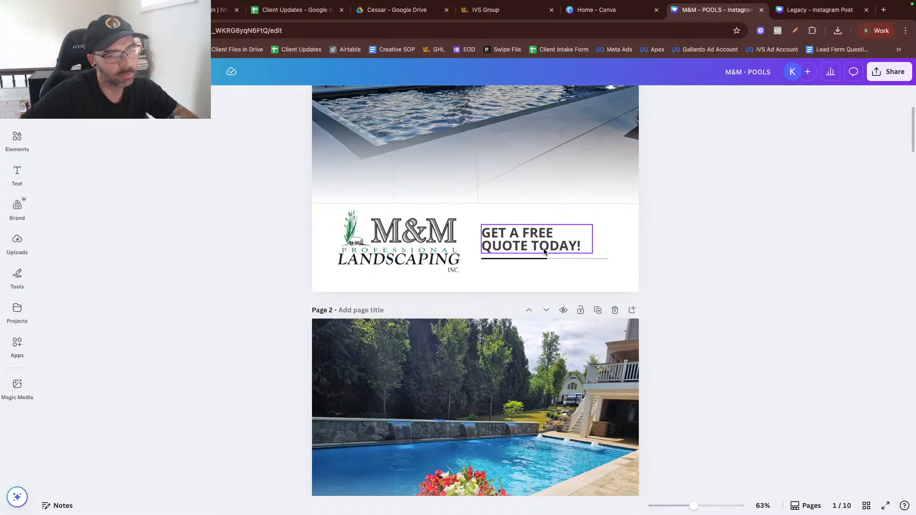
pyautogui.scroll(-4, 544, 251)
pyautogui.scroll(-8, 543, 251)
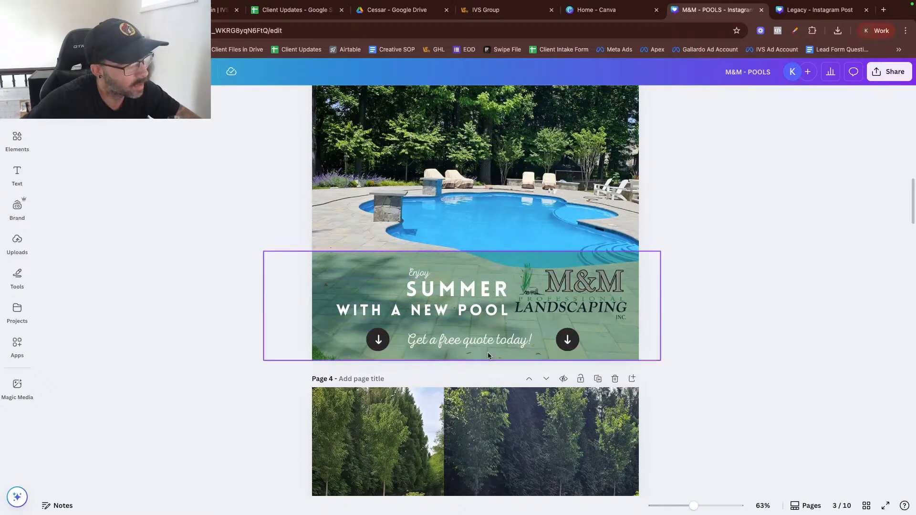
pyautogui.click(599, 271)
pyautogui.click(642, 288)
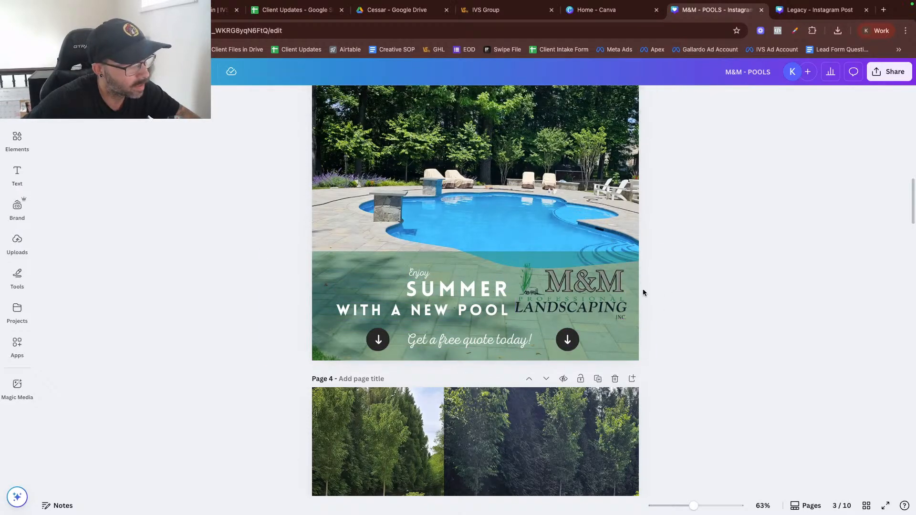
pyautogui.scroll(-5, 527, 304)
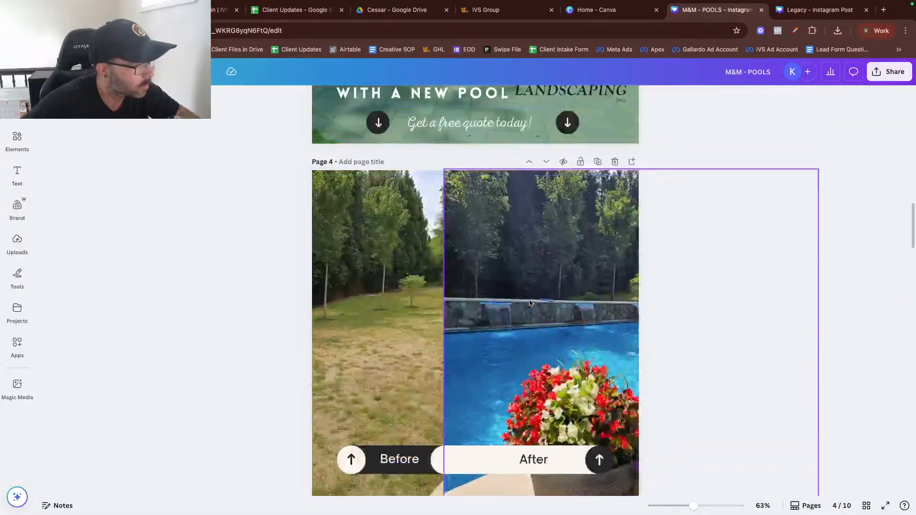
pyautogui.scroll(4, 477, 262)
pyautogui.scroll(1, 378, 316)
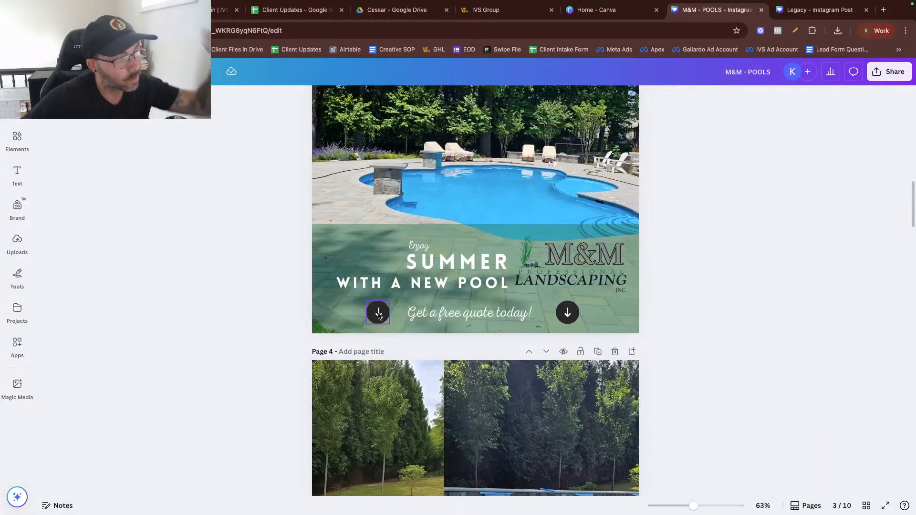
# Review the before-and-after, photo collage and framed free-quote layouts on the remaining M&M - POOLS pages
pyautogui.scroll(-15, 426, 305)
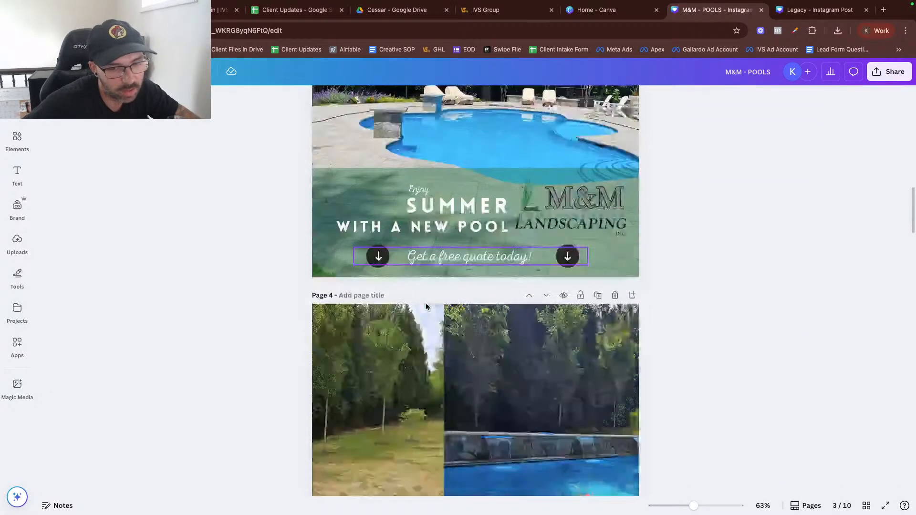
pyautogui.scroll(-9, 425, 302)
pyautogui.scroll(9, 425, 302)
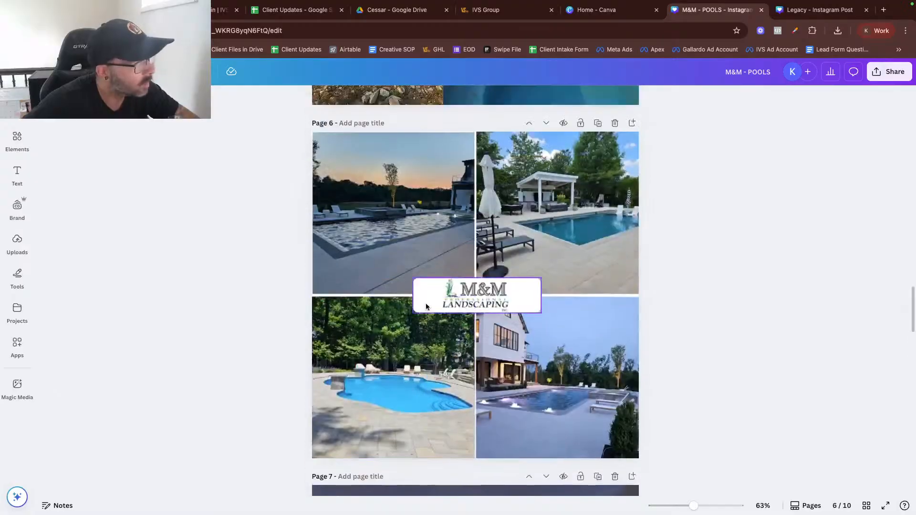
pyautogui.scroll(-10, 507, 254)
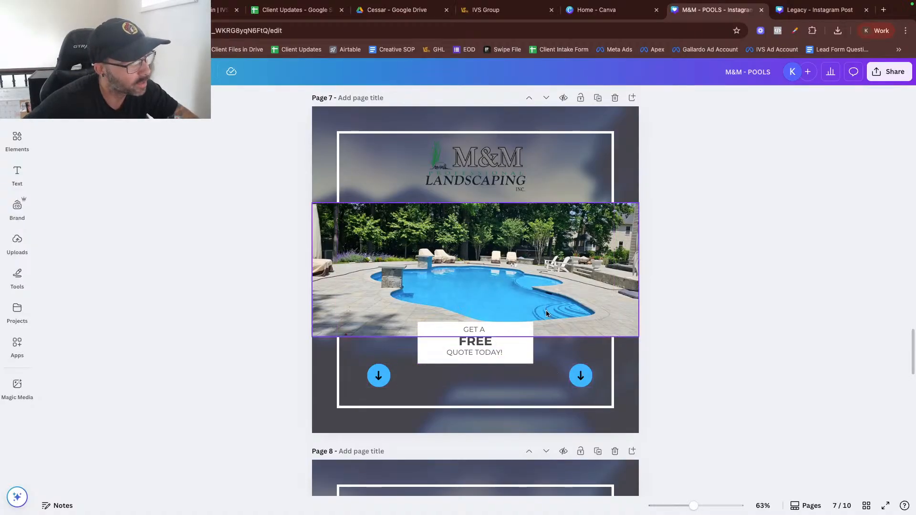
pyautogui.scroll(-5, 546, 313)
pyautogui.scroll(-10, 546, 310)
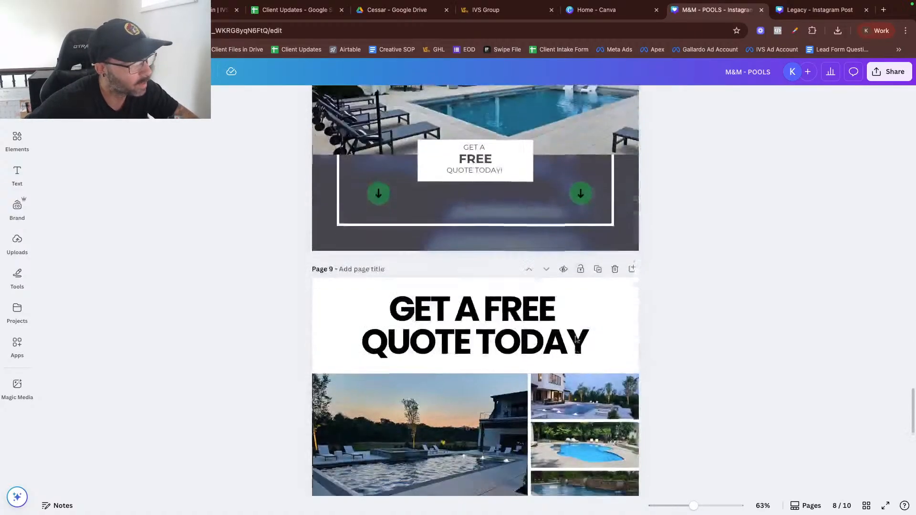
pyautogui.scroll(-1, 540, 288)
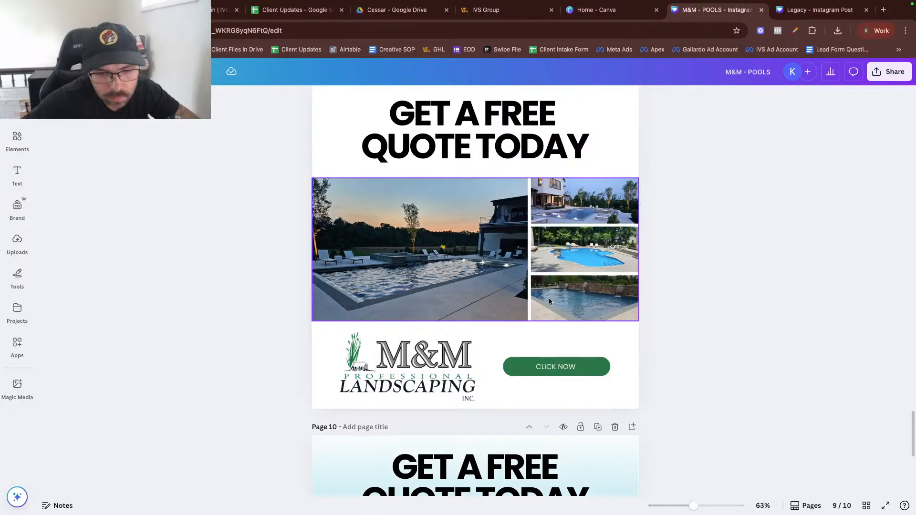
pyautogui.scroll(14, 548, 297)
pyautogui.scroll(20, 548, 295)
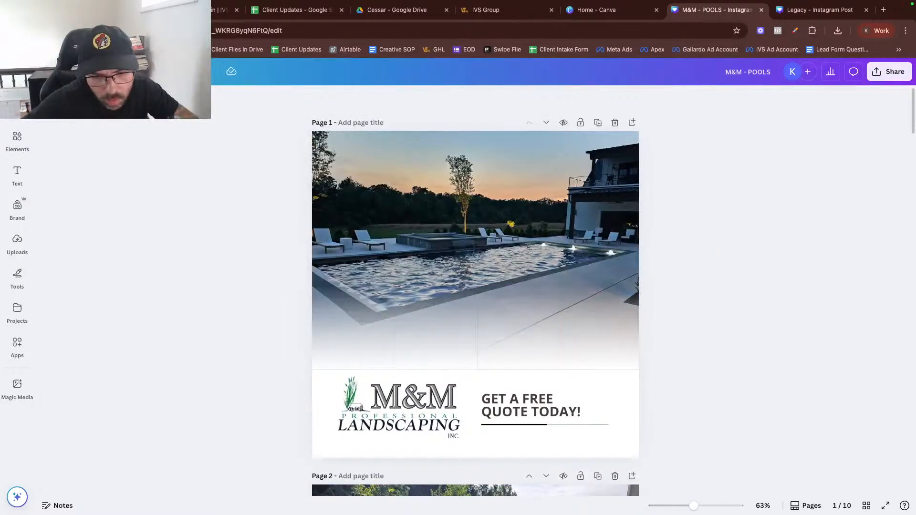
# Compare the before-and-after photos and labels on pages 4 and 5 of the M&M - POOLS design
pyautogui.scroll(-20, 270, 264)
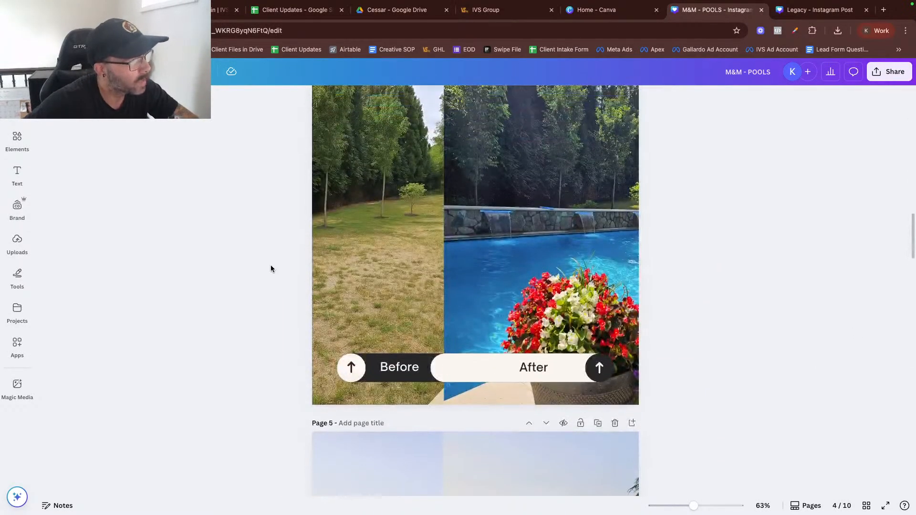
pyautogui.scroll(1, 517, 244)
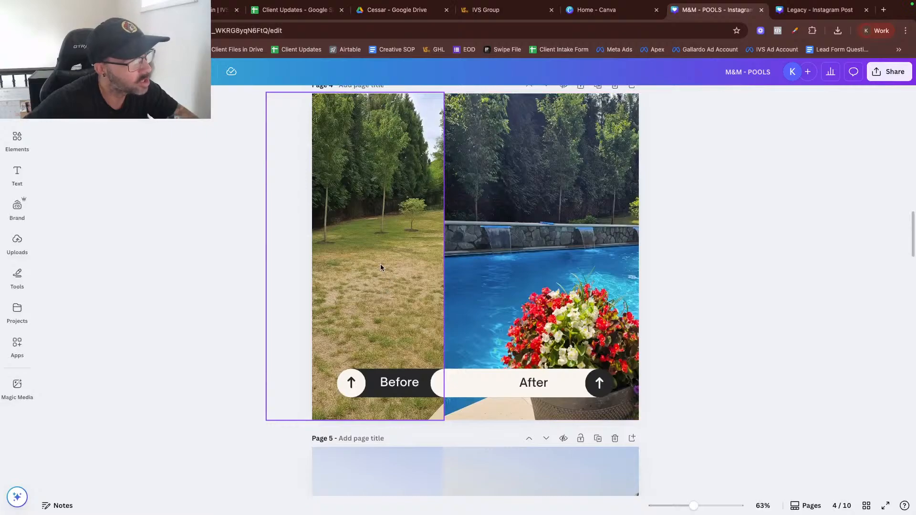
pyautogui.scroll(-8, 382, 245)
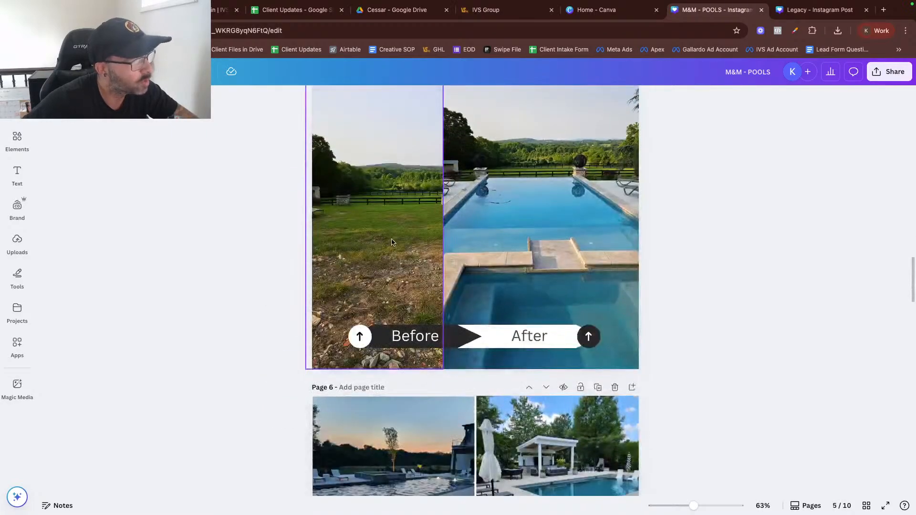
pyautogui.scroll(3, 375, 242)
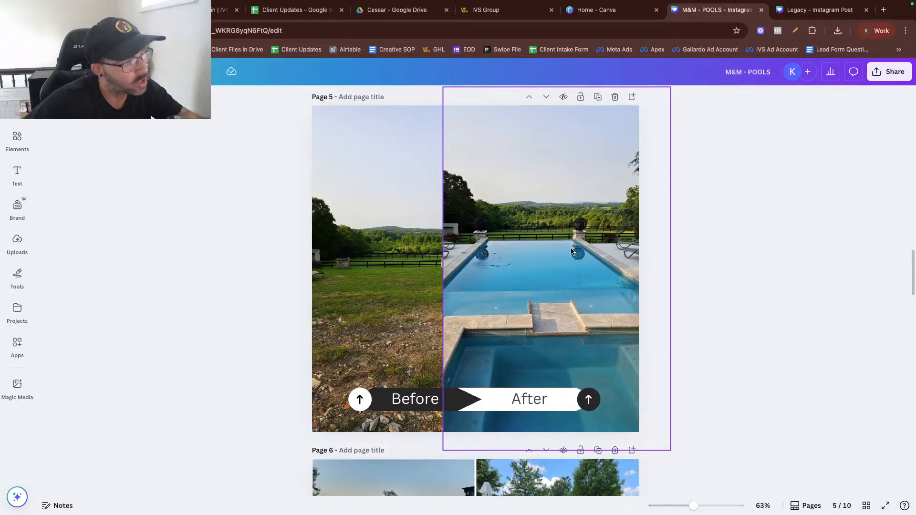
pyautogui.scroll(4, 562, 285)
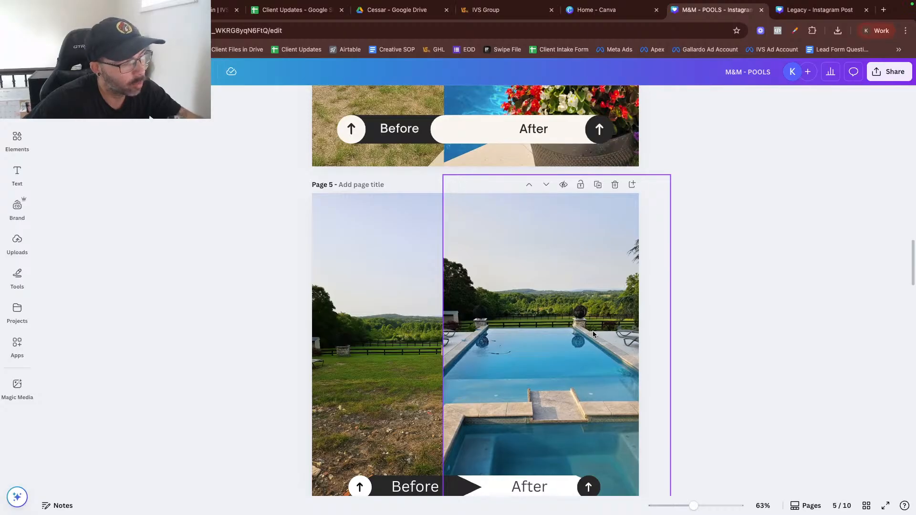
# Look back over the M&M - POOLS ads from the page 5 before-and-after design up to page 1
pyautogui.scroll(2, 543, 349)
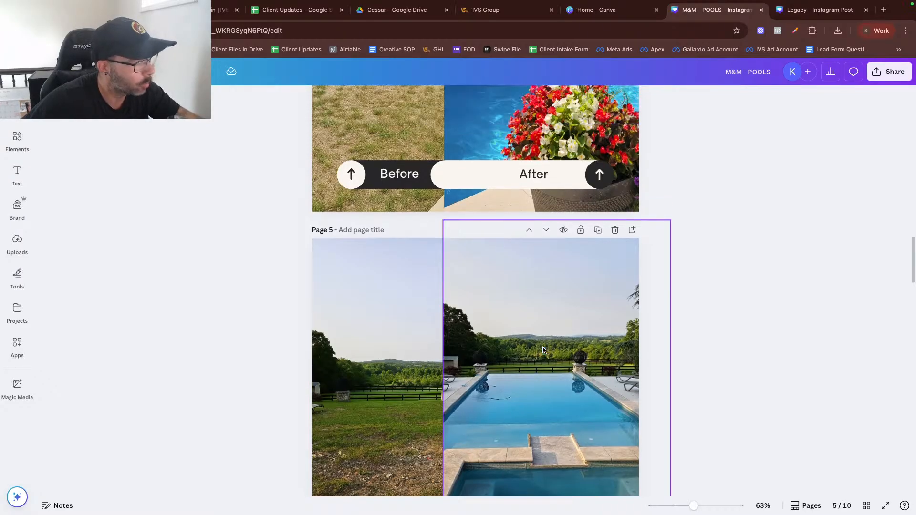
pyautogui.scroll(14, 543, 349)
pyautogui.scroll(-3, 543, 350)
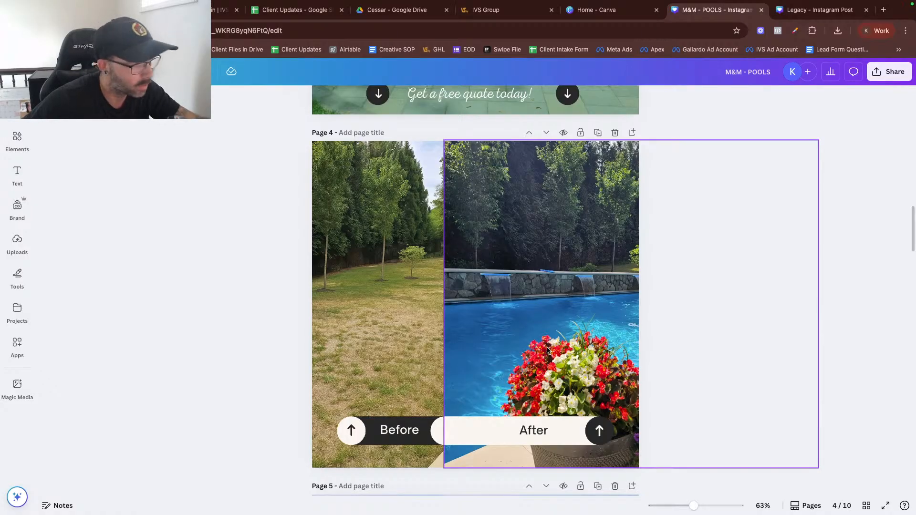
pyautogui.scroll(20, 587, 324)
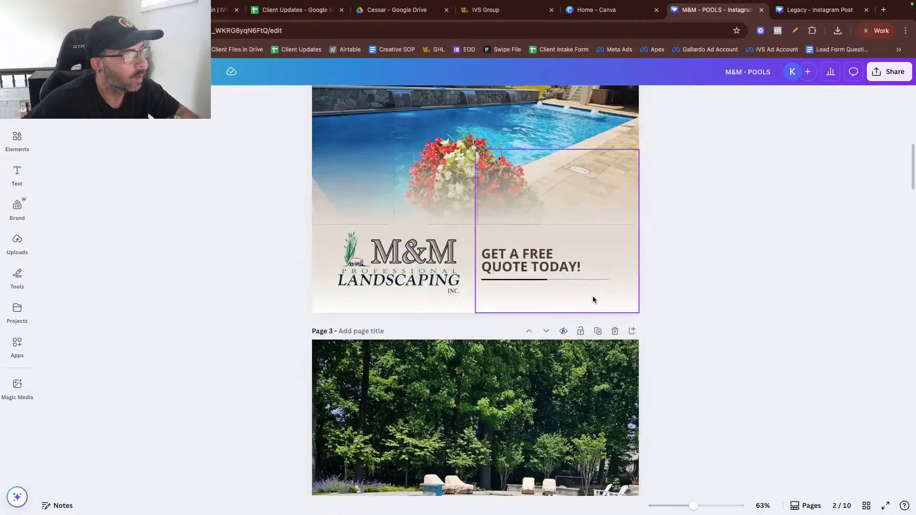
pyautogui.scroll(6, 640, 256)
pyautogui.scroll(8, 663, 252)
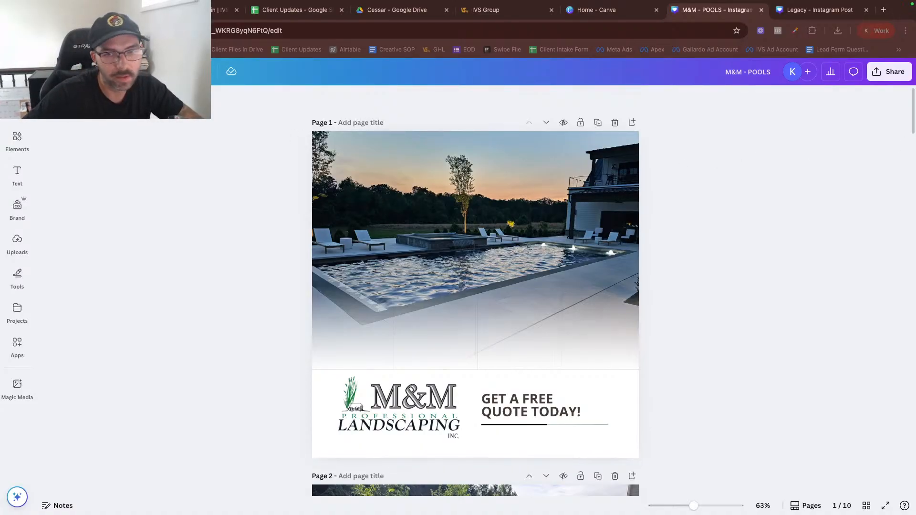
# Switch to Slack and view the before-and-after house images full size in the internal-creative-insights channel
pyautogui.hotkey('ctrl', 'Left')
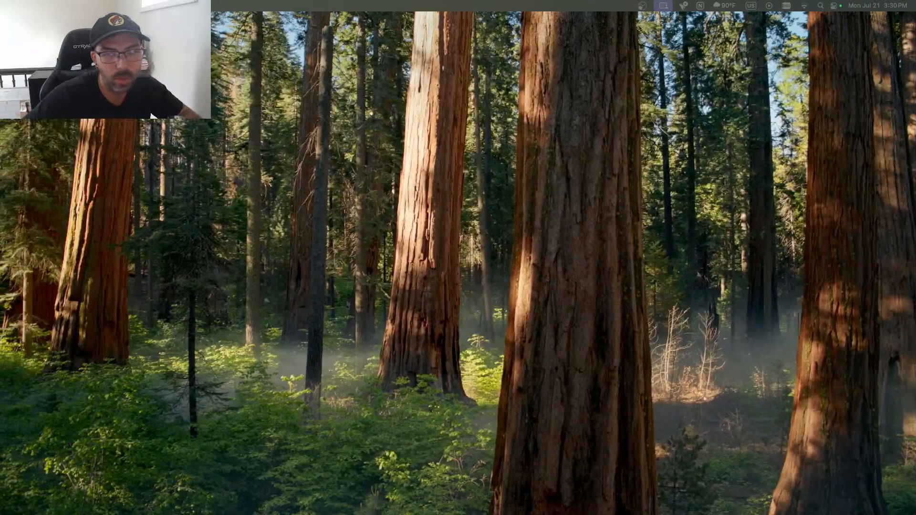
pyautogui.moveTo(915, 95); pyautogui.dragTo(664, 30)
pyautogui.click(33, 30)
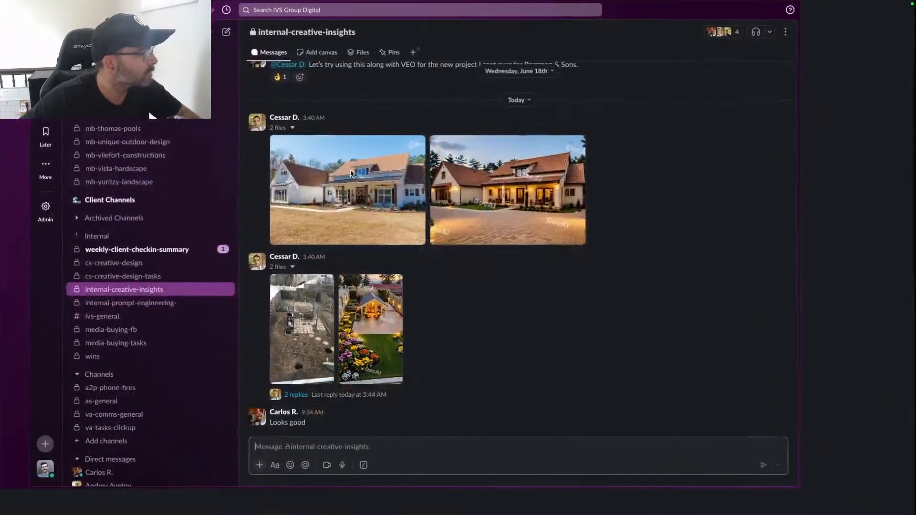
pyautogui.click(420, 229)
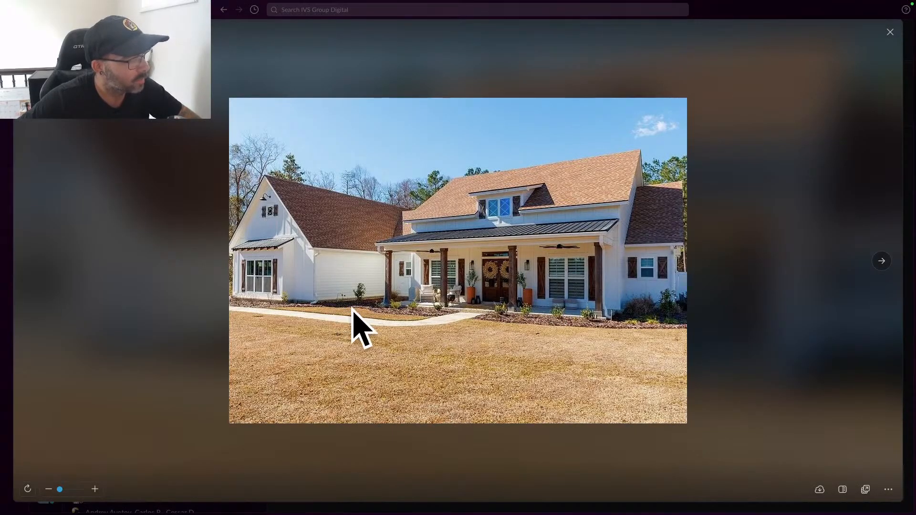
pyautogui.click(881, 261)
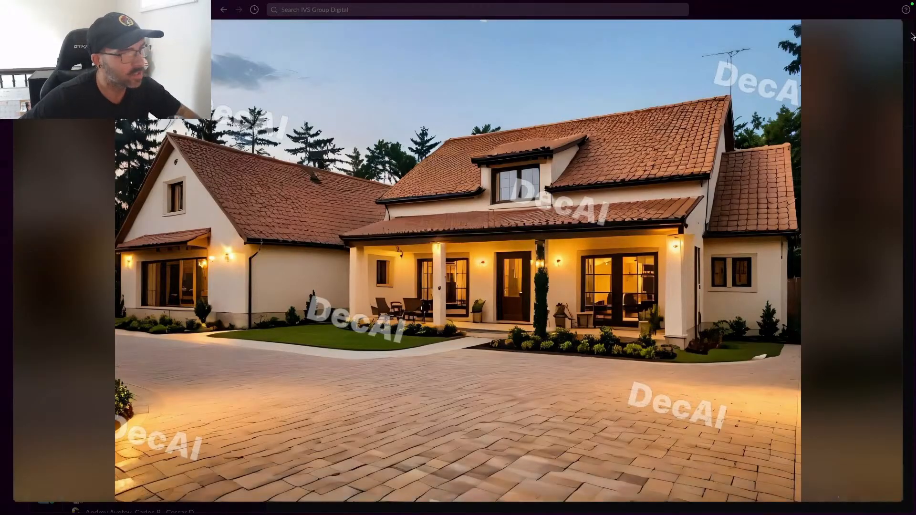
pyautogui.press('Escape')
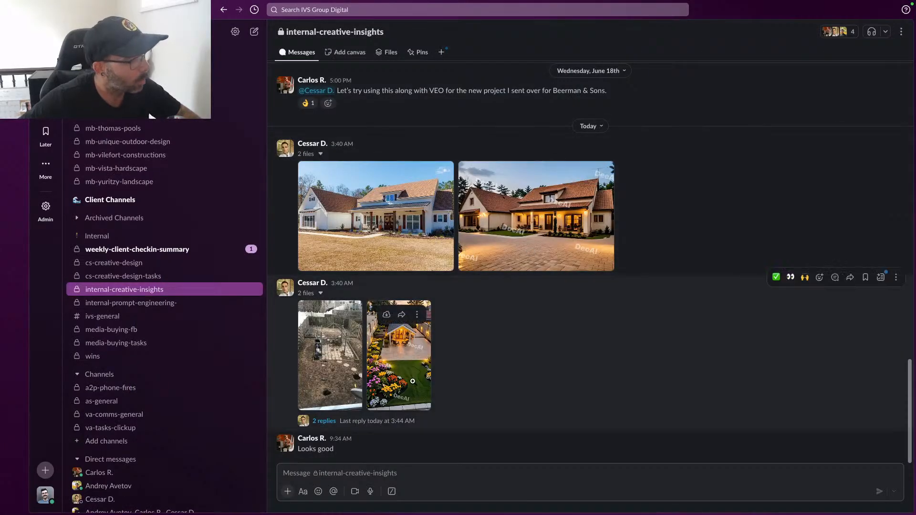
# View the before-and-after backyard images full size with their thread about the DecAI app, and close the viewer
pyautogui.click(334, 358)
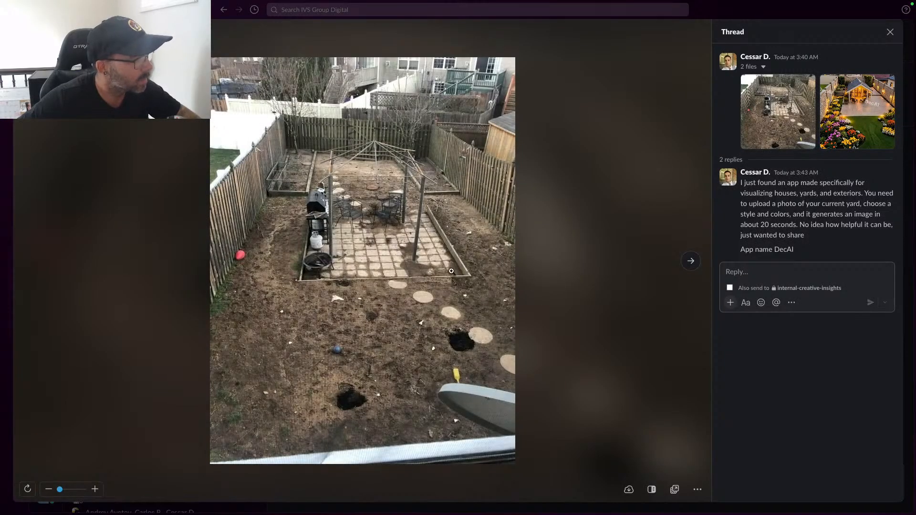
pyautogui.click(691, 261)
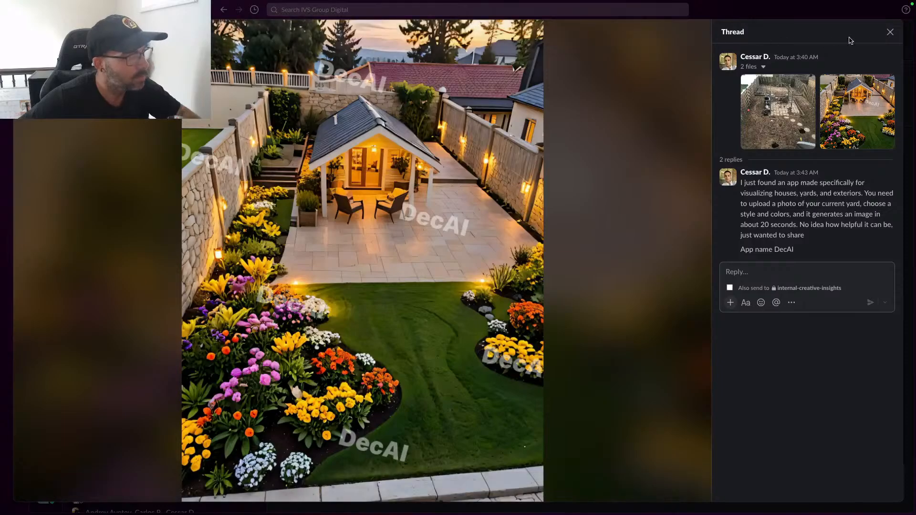
pyautogui.click(890, 32)
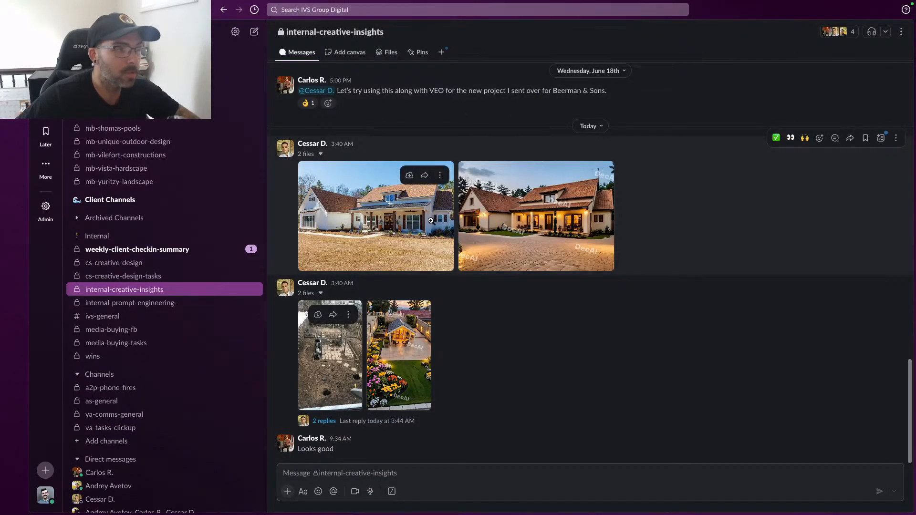
# Return to the M&M - POOLS design in Canva and look over its first few pages again, ending at page 1
pyautogui.hotkey('ctrl', 'Left')
pyautogui.hotkey('ctrl', 'Right')
pyautogui.hotkey('ctrl', 'Right')
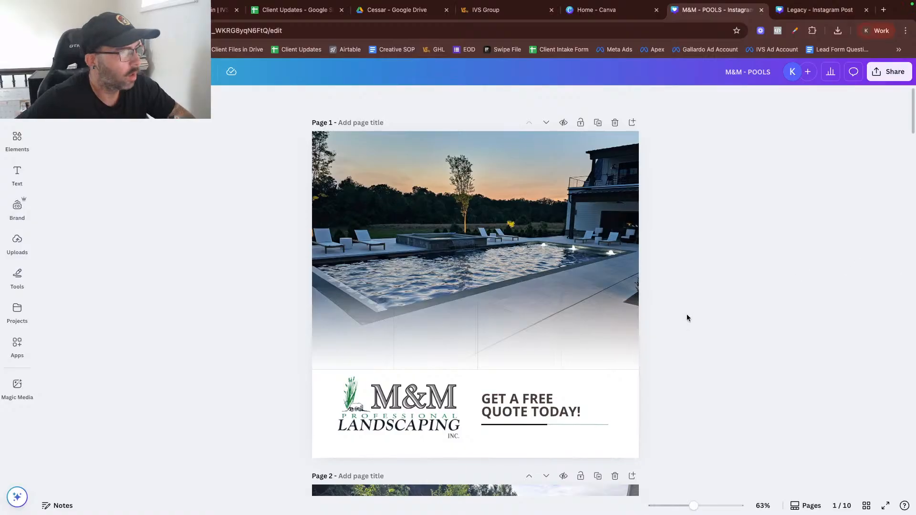
pyautogui.scroll(-3, 666, 251)
pyautogui.scroll(2, 665, 250)
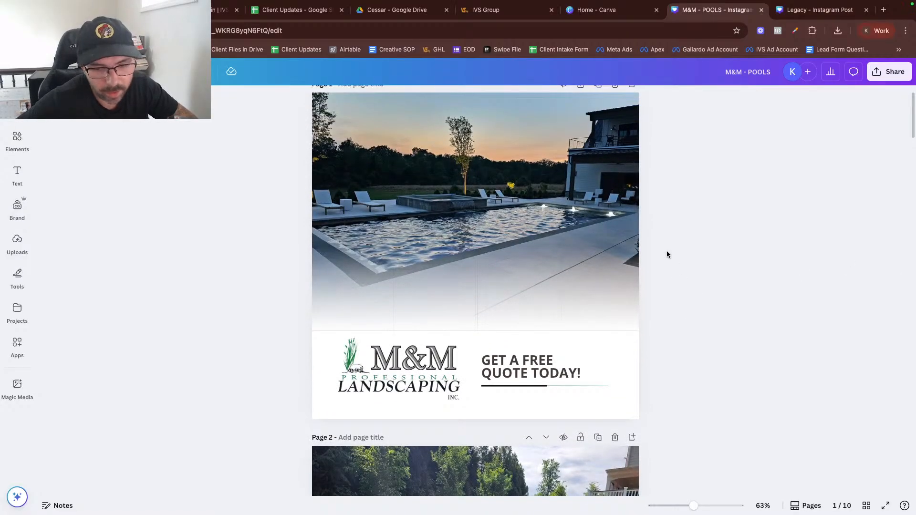
pyautogui.scroll(1, 726, 258)
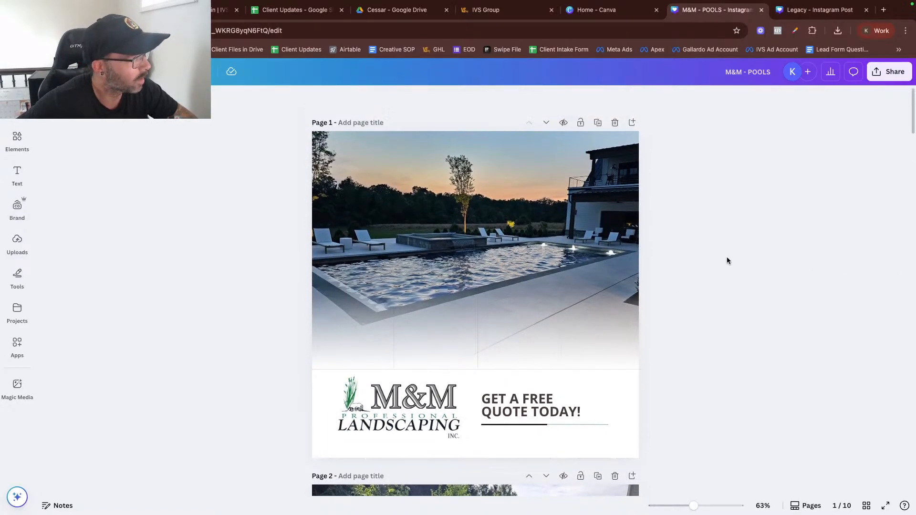
pyautogui.scroll(-2, 727, 257)
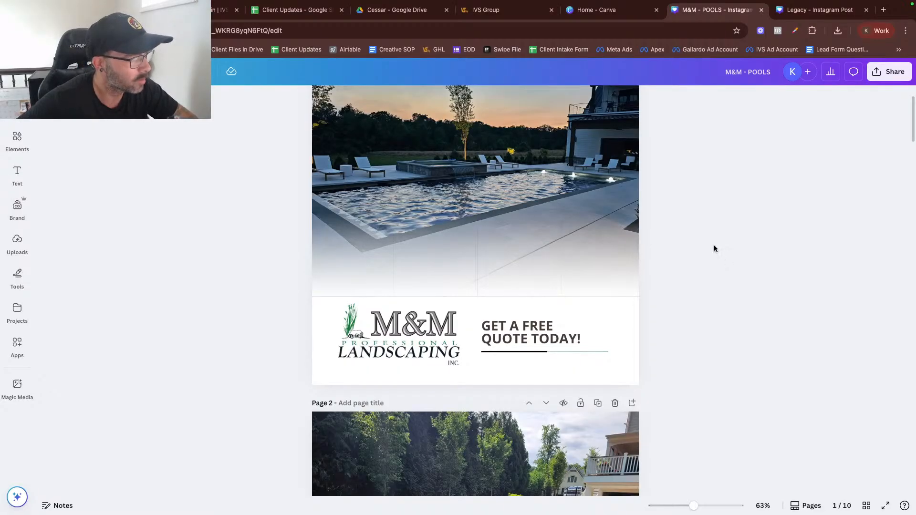
pyautogui.scroll(-10, 679, 227)
pyautogui.scroll(13, 679, 227)
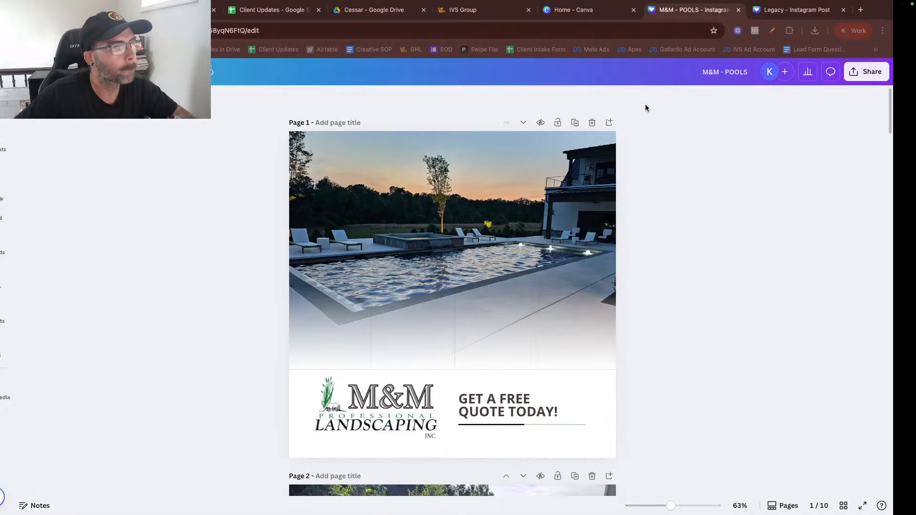
pyautogui.hotkey('ctrl', 'Left')
pyautogui.hotkey('ctrl', 'Left')
pyautogui.hotkey('ctrl', 'Right')
pyautogui.hotkey('ctrl', 'Right')
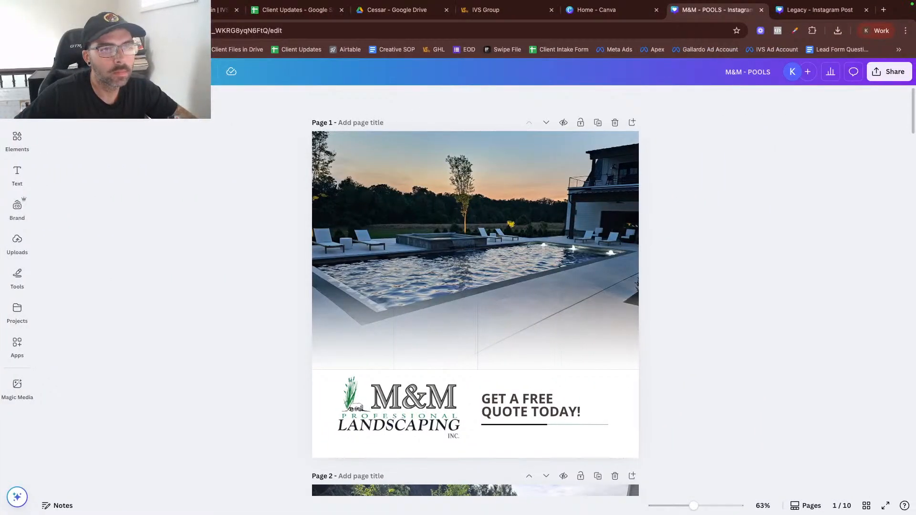
# Switch from the Work Chrome profile to the other profile's window showing the ChatGPT chat, and enlarge that window to full screen
pyautogui.click(878, 31)
pyautogui.click(793, 251)
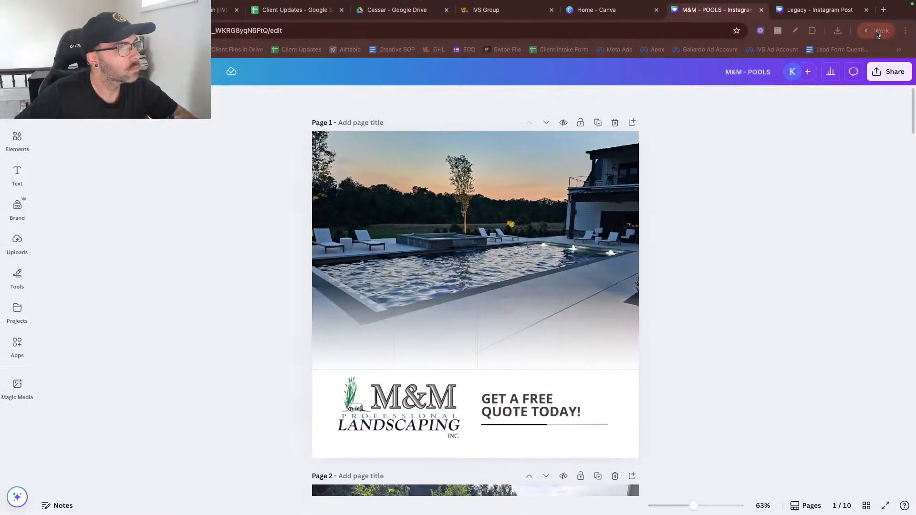
pyautogui.click(868, 31)
pyautogui.press('Escape')
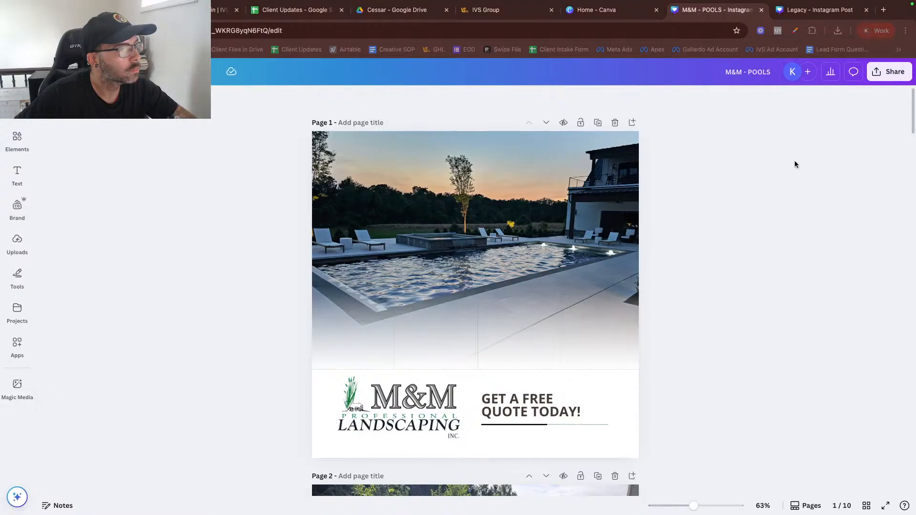
pyautogui.click(870, 25)
pyautogui.click(782, 238)
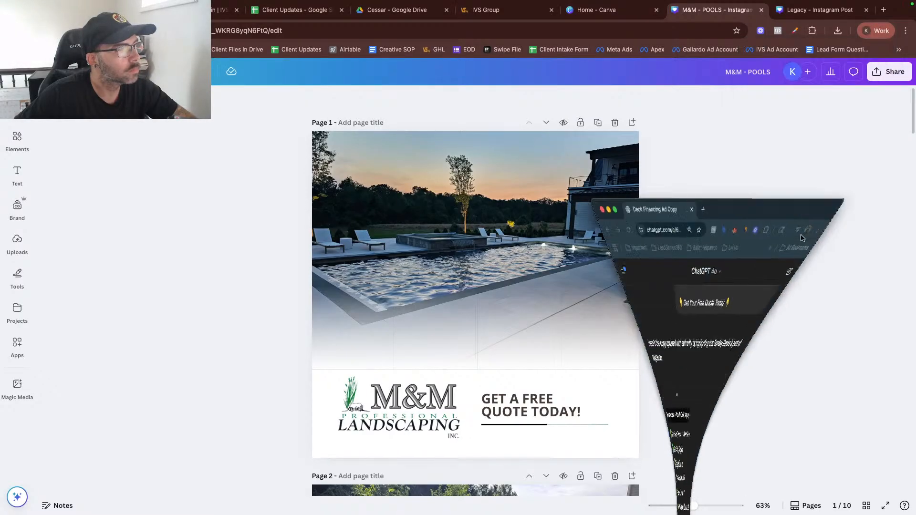
pyautogui.click(581, 15)
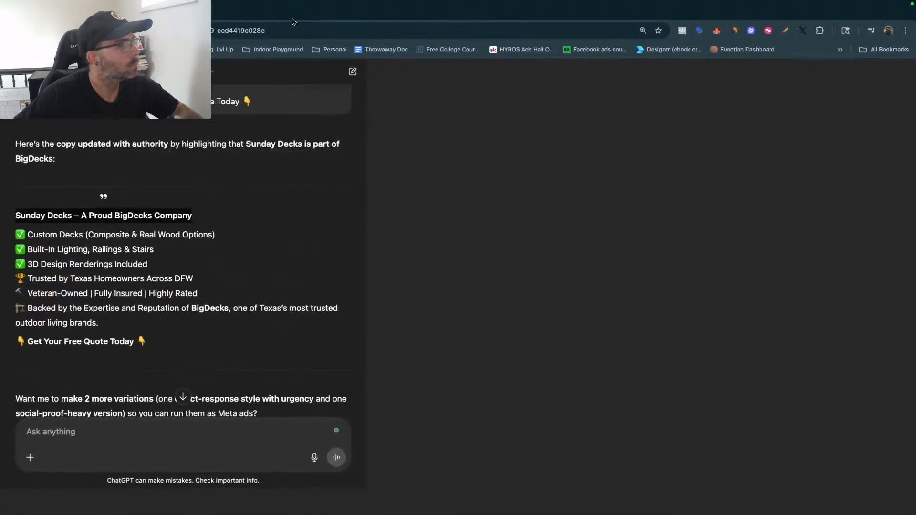
# Open Gmail and switch from the personal account to the marketing business account's inbox
pyautogui.click(276, 31)
pyautogui.write('gmail')
pyautogui.press('Return')
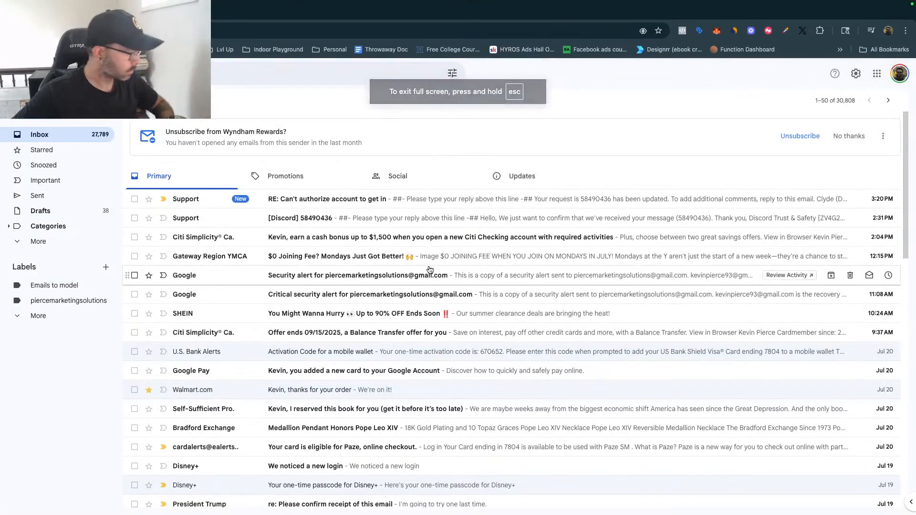
pyautogui.click(899, 73)
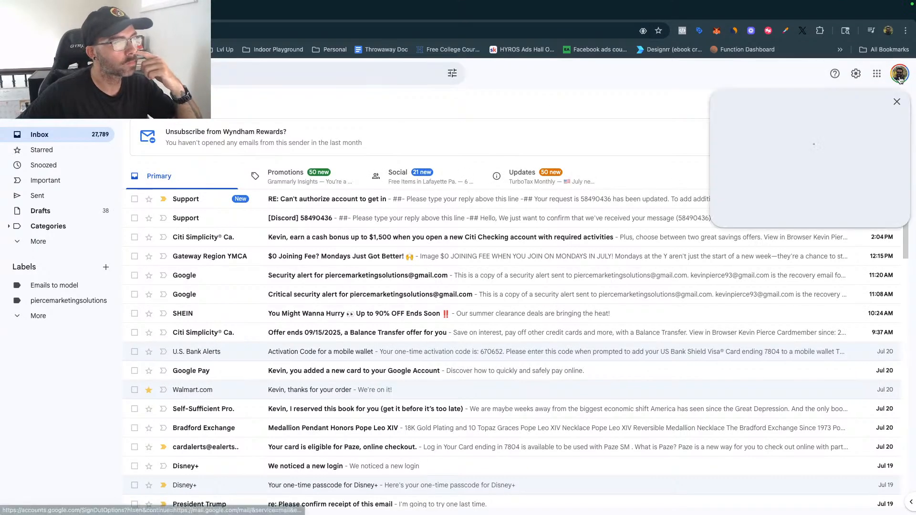
pyautogui.click(807, 247)
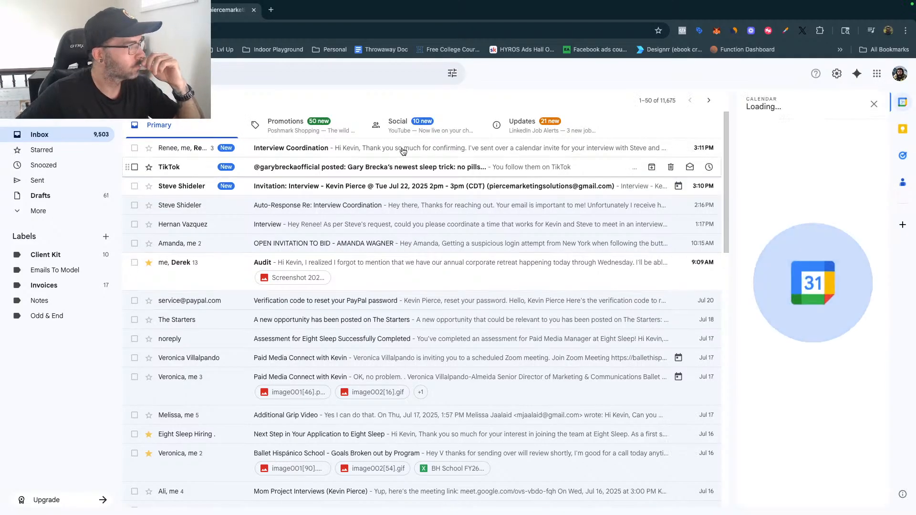
# Open the 3:30 – 4:00pm 30-Min Sync event in the inbox's calendar and launch its meeting link in the Zoom app
pyautogui.click(816, 345)
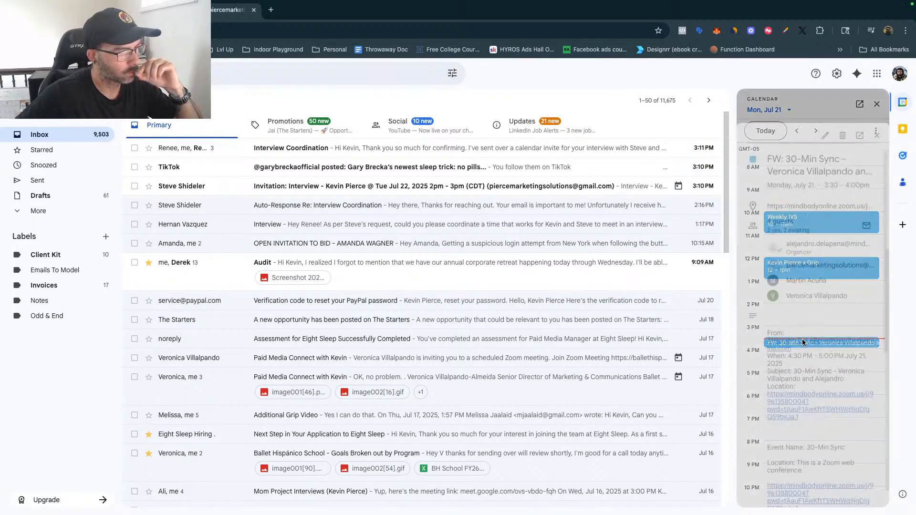
pyautogui.click(801, 184)
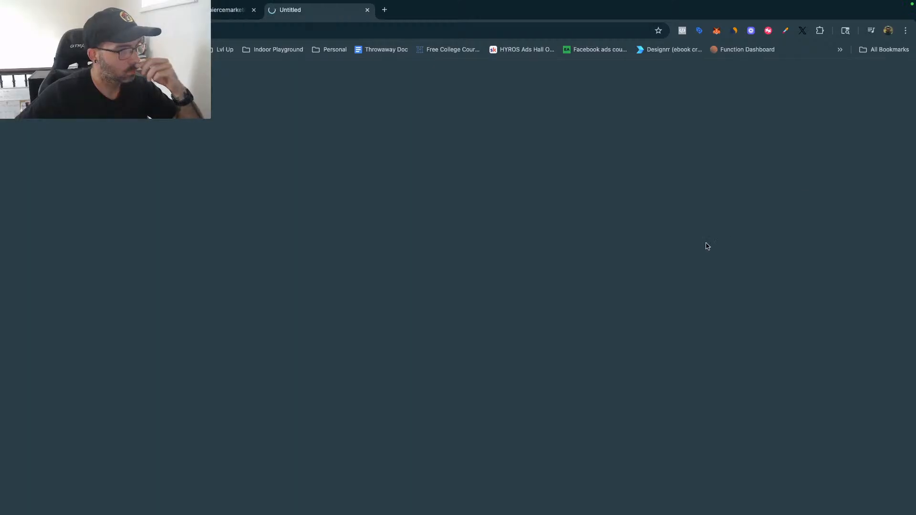
pyautogui.click(567, 130)
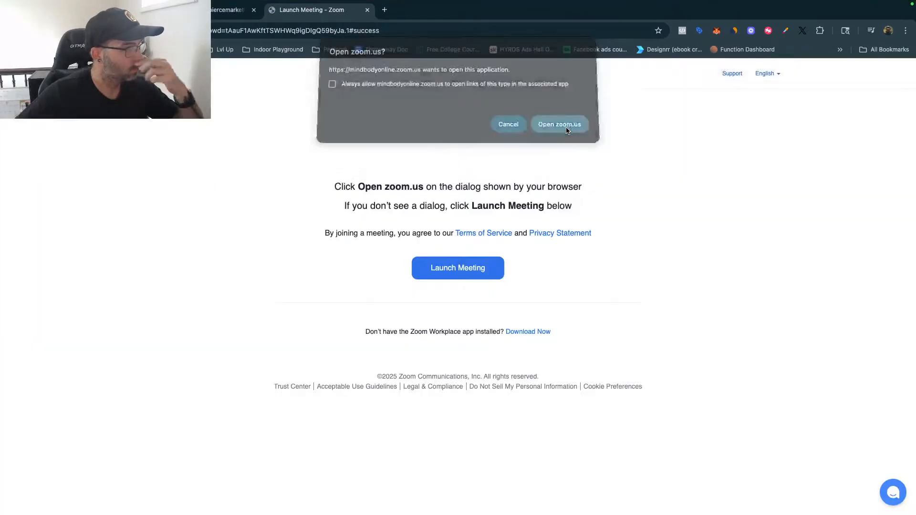